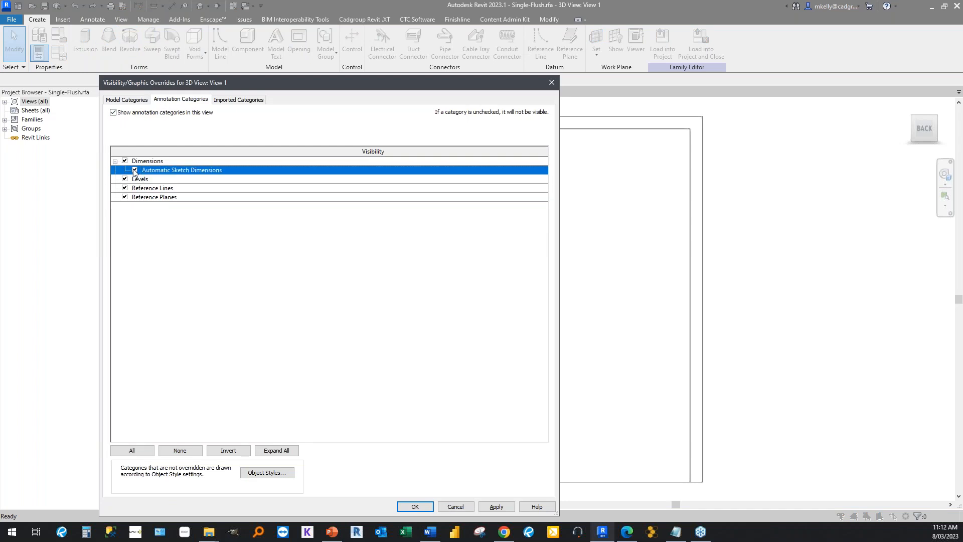
Accept the annotation category visibility settings for the 3D view and open the Front elevation.
left_click(410, 506)
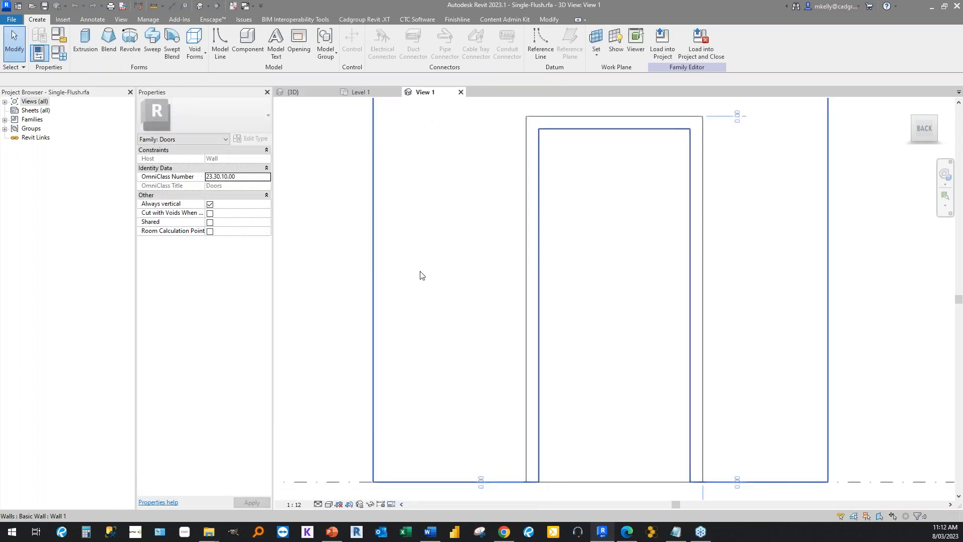
left_click(36, 102)
double_click(36, 103)
double_click(37, 138)
double_click(39, 156)
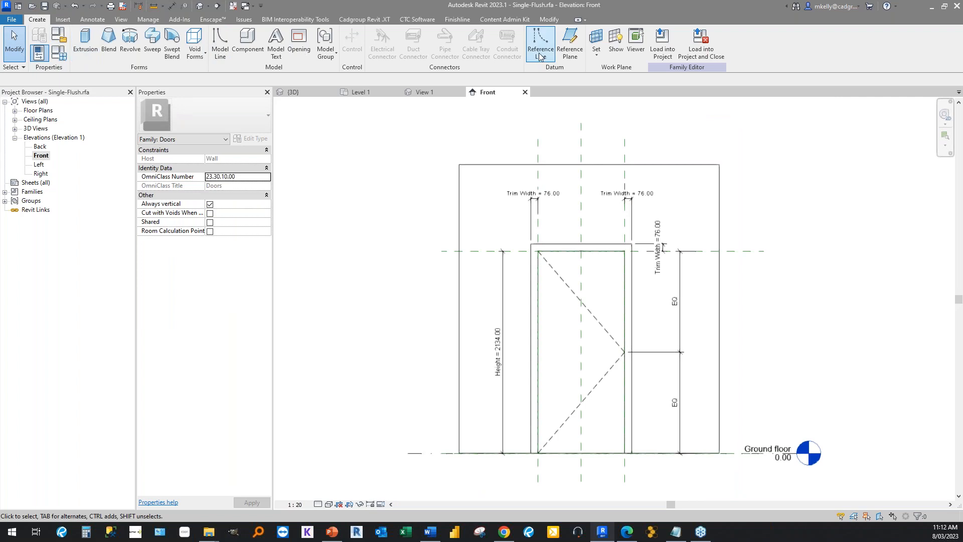
Draw a vertical reference plane near the door leaf's right edge and a horizontal one about 162 mm below the door head.
left_click(566, 60)
scroll(595, 270, "up", 4)
left_click(646, 253)
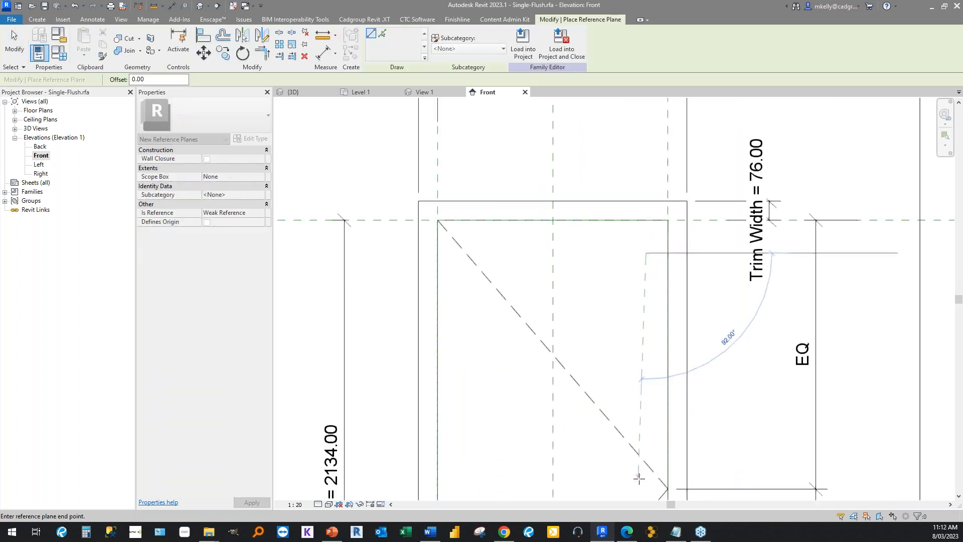
left_click(644, 482)
left_click(681, 260)
left_click(525, 261)
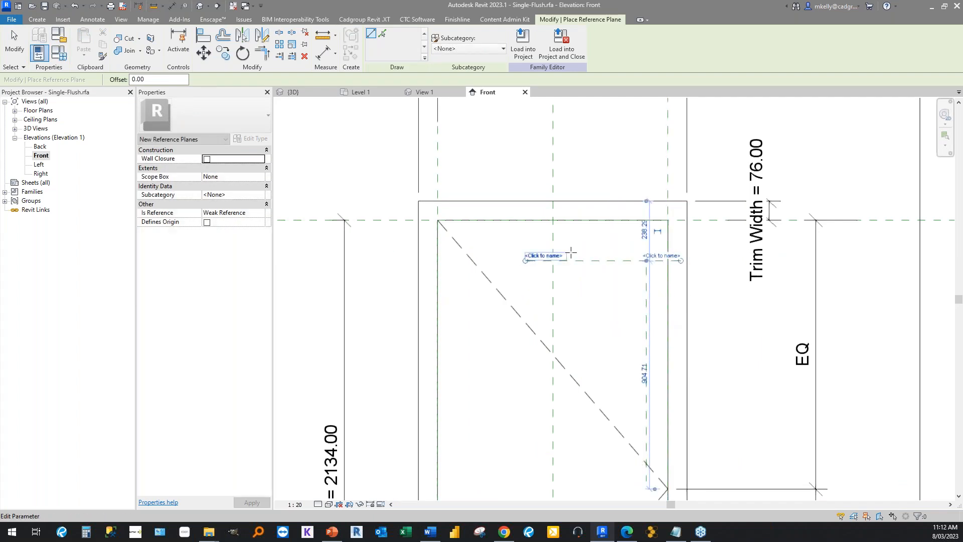
Add a vertical reference plane about 297 mm left of the first and a horizontal one about 841 mm below the upper plane.
left_click(571, 253)
middle_click_drag(573, 403, 574, 270)
left_click(573, 355)
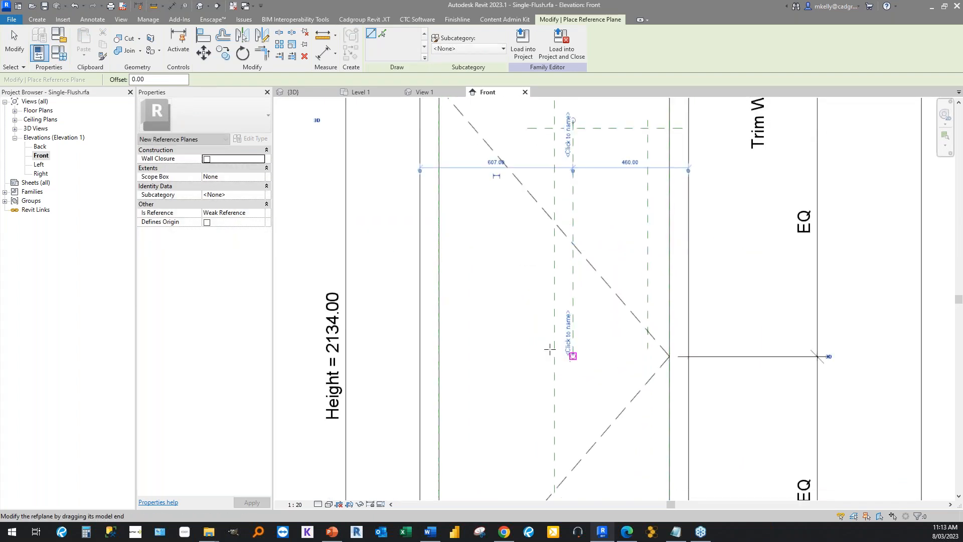
left_click(512, 340)
left_click(730, 339)
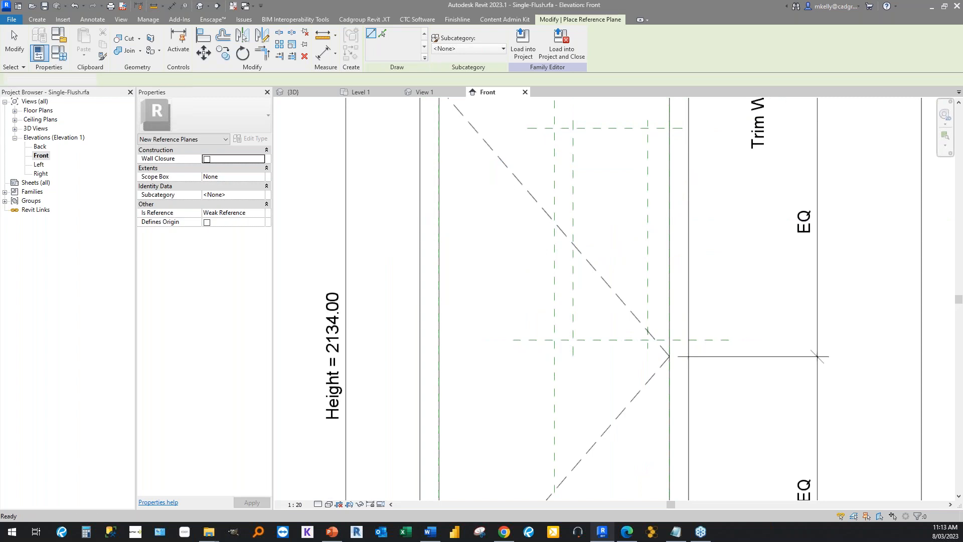
scroll(395, 190, "down", 3)
key("Escape")
key("Escape")
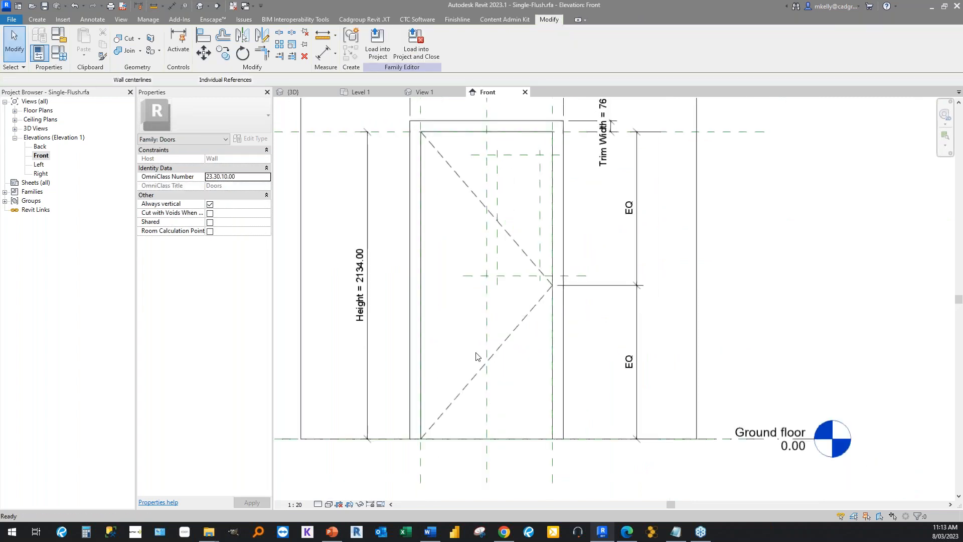
Place a continuous aligned dimension from the Ground floor line through the two new horizontal reference planes.
key("d")
key("i")
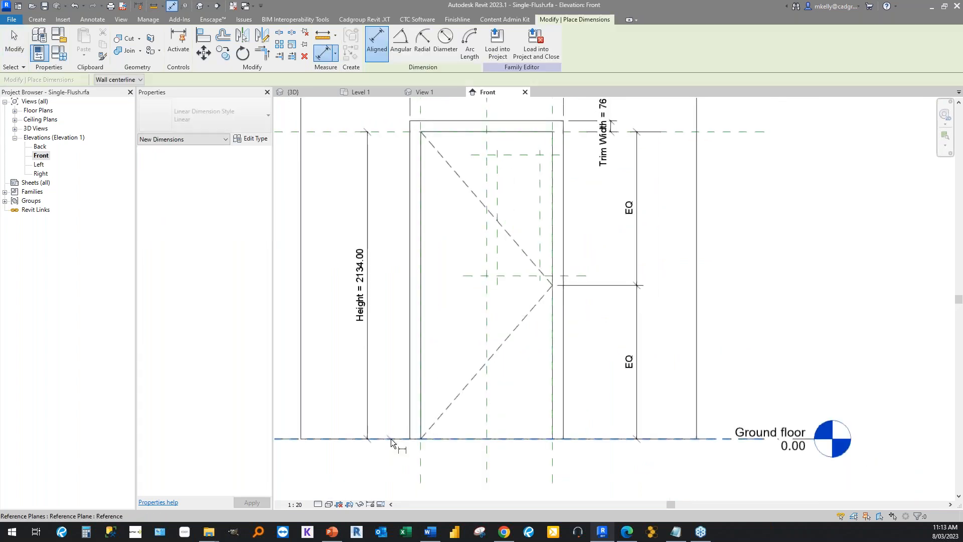
left_click(390, 439)
left_click(565, 275)
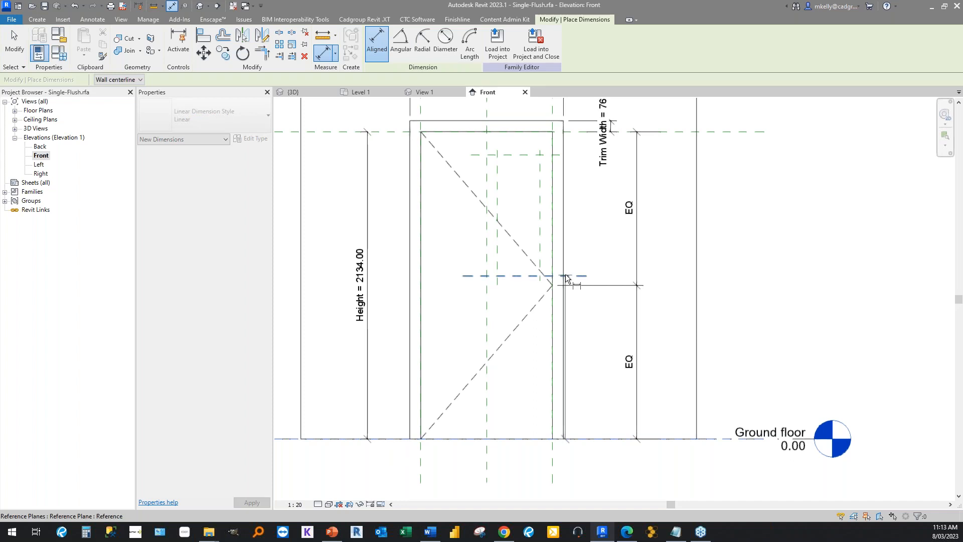
left_click(522, 163)
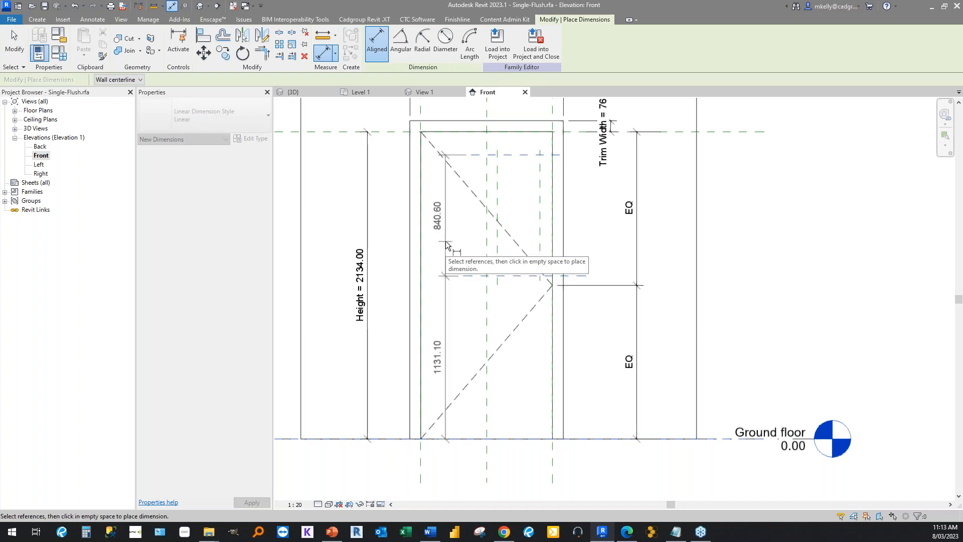
left_click(446, 240)
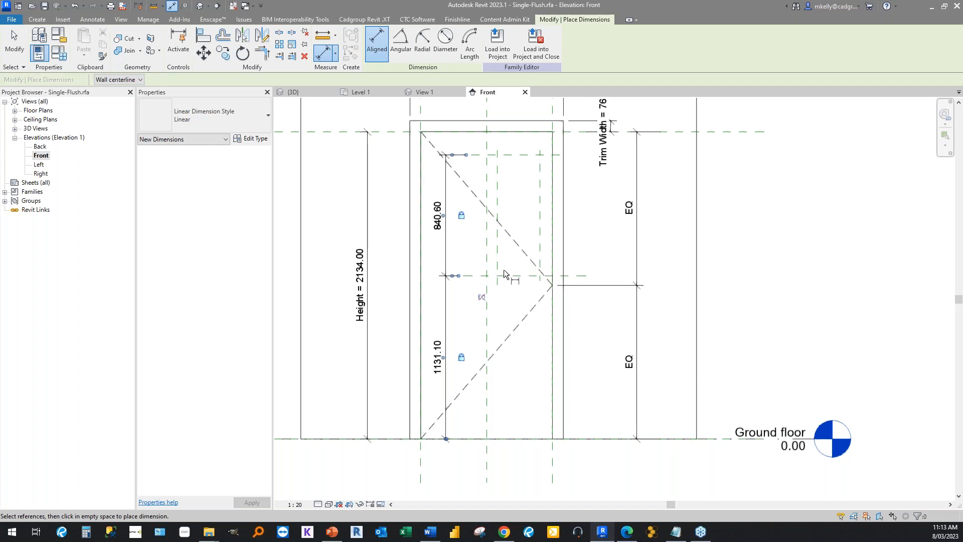
Place a continuous aligned dimension from the door's centre plane through both new vertical reference planes, above the door head.
scroll(513, 143, "up", 4)
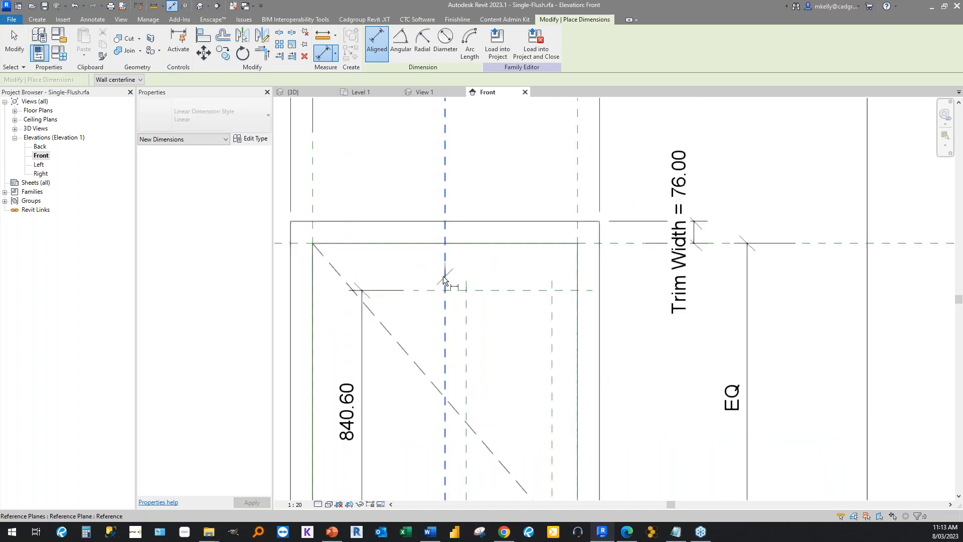
left_click(445, 280)
left_click(550, 324)
left_click(511, 165)
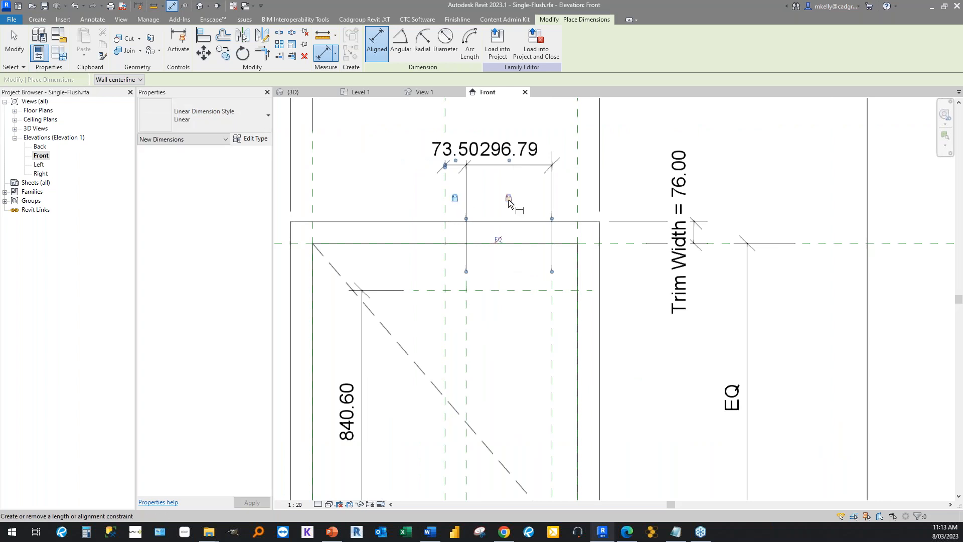
scroll(508, 199, "down", 2)
key("Escape")
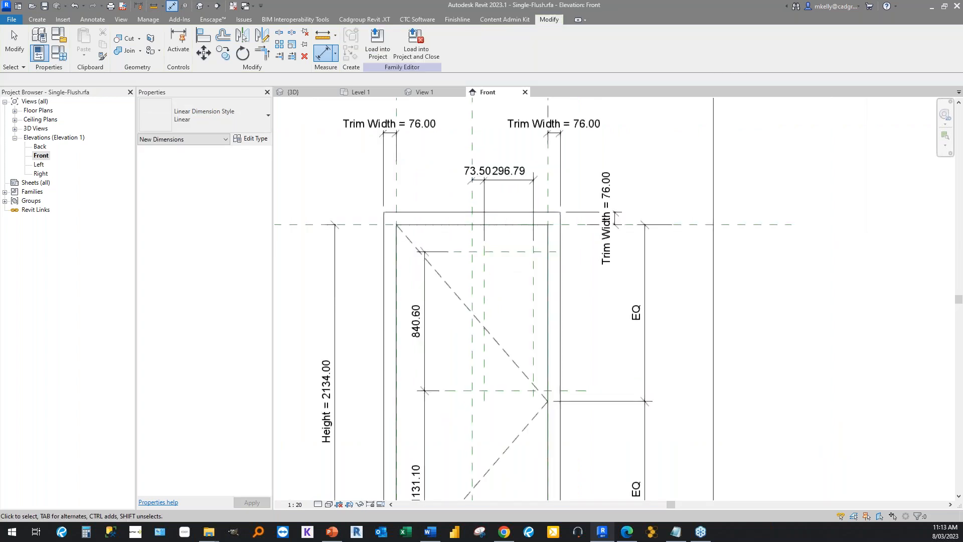
Create a void extrusion with a 250 mm depth from a rectangle snapped to the intersections of the four new reference planes.
middle_click_drag(452, 366, 471, 312)
left_click(37, 20)
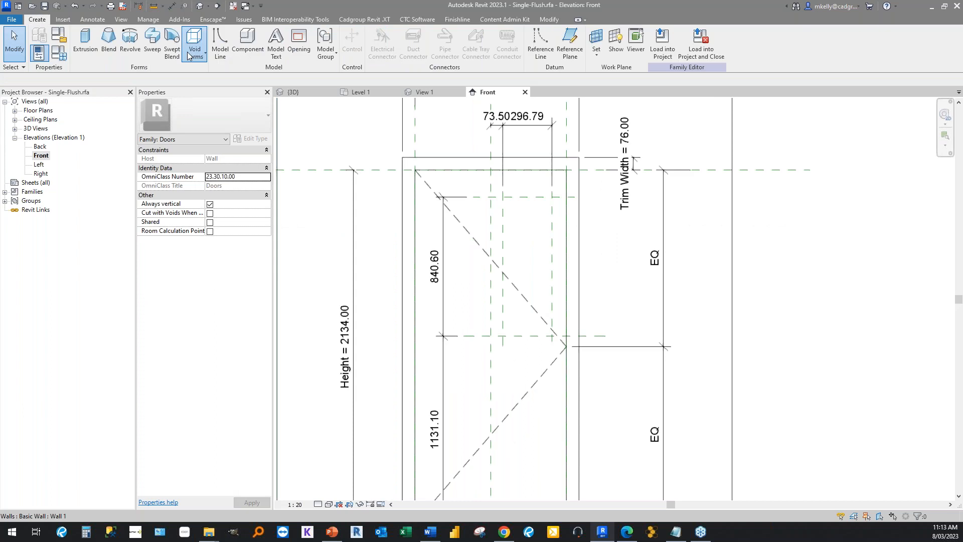
left_click(195, 50)
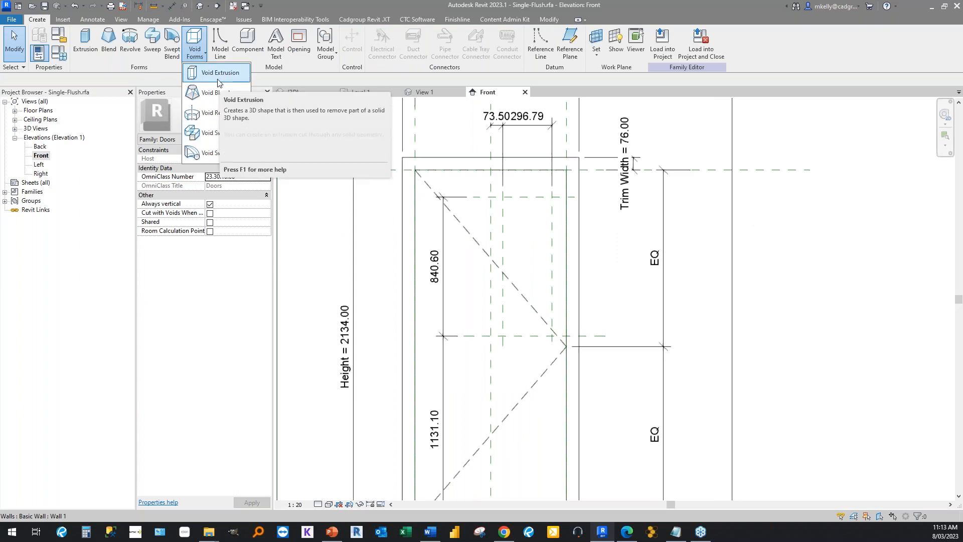
left_click(218, 80)
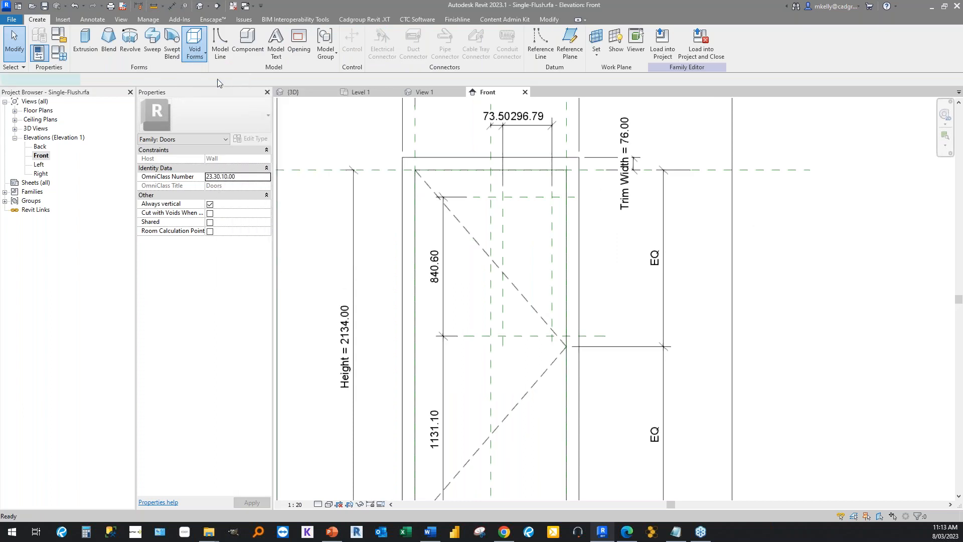
left_click(404, 33)
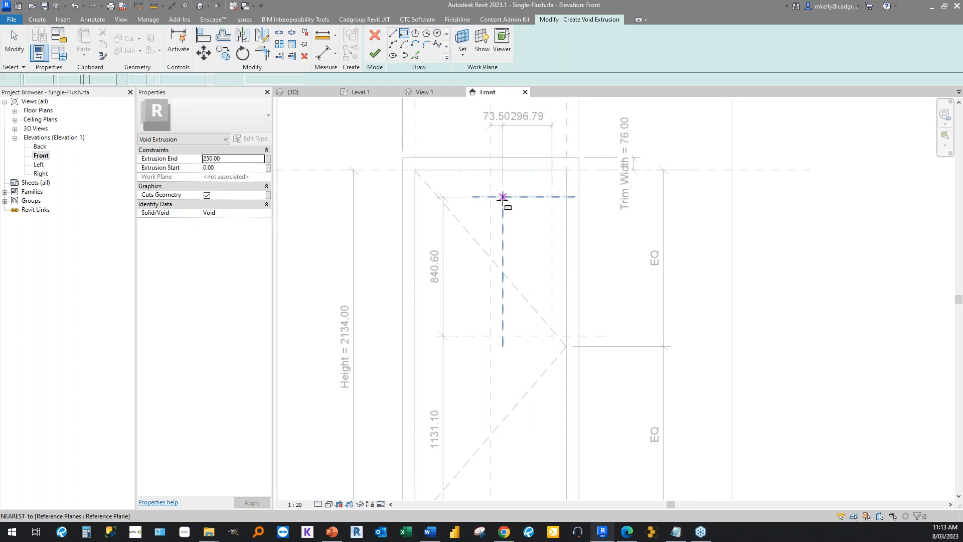
left_click(503, 196)
left_click(551, 330)
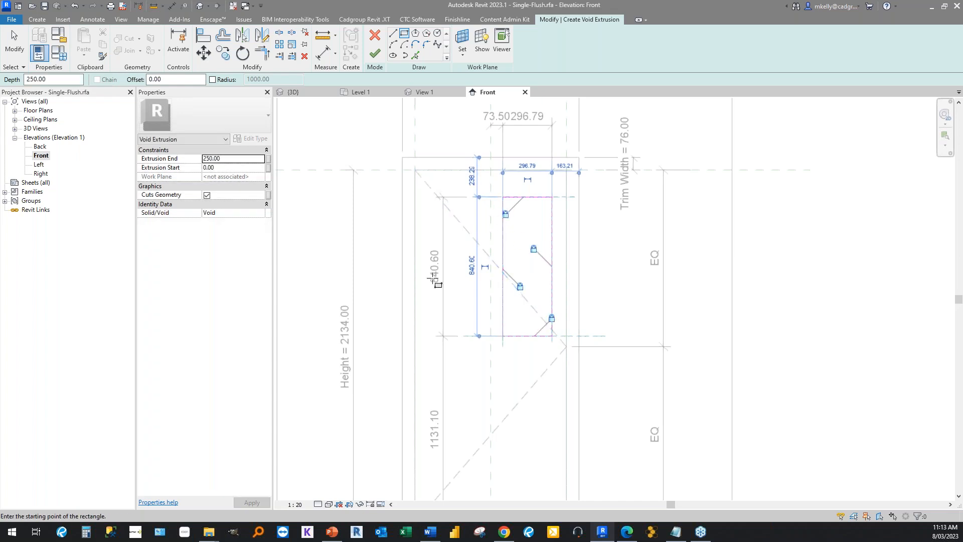
key("Escape")
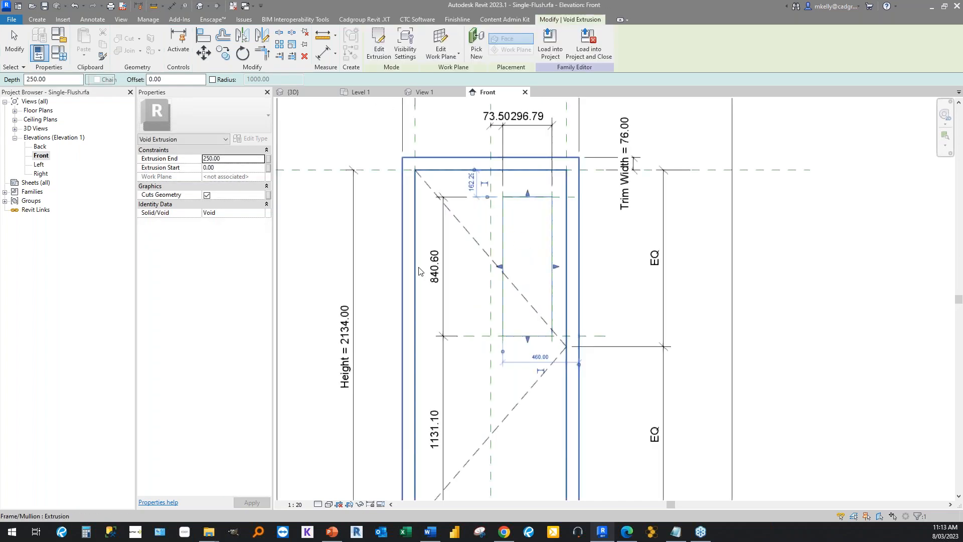
left_click(14, 43)
In the Ground floor plan, stretch the void's two faces to the door leaf's faces so it spans the 51 mm thickness.
double_click(41, 111)
left_click(46, 121)
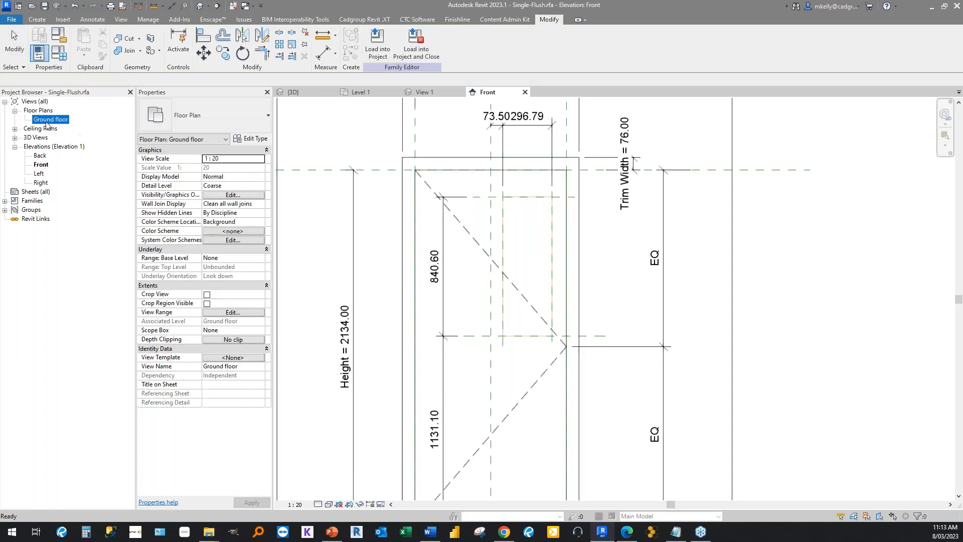
double_click(46, 123)
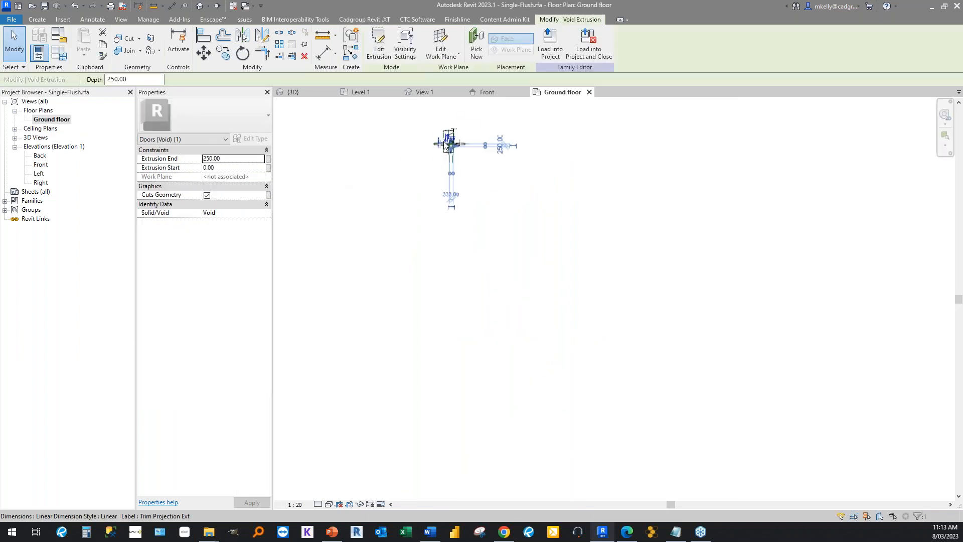
scroll(446, 144, "up", 4)
scroll(453, 145, "up", 5)
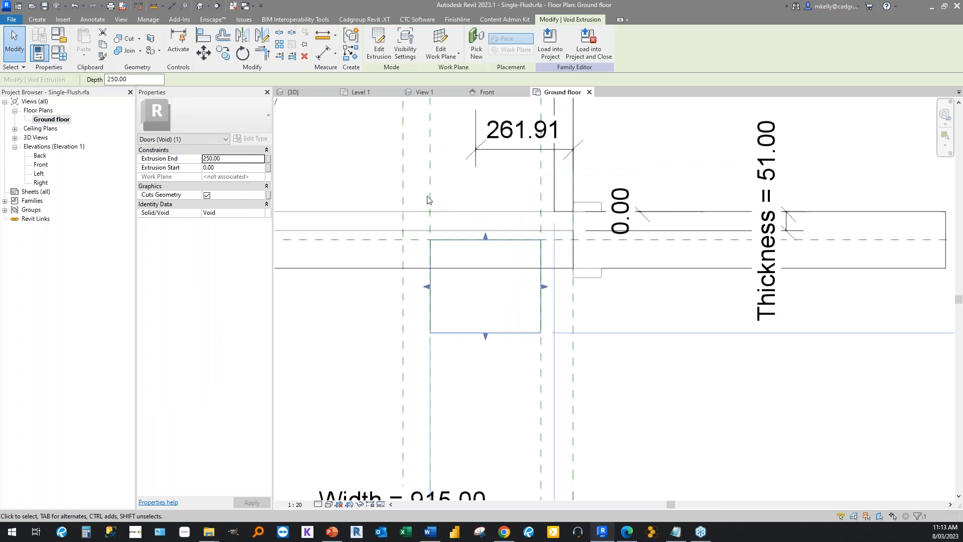
left_click_drag(493, 251, 489, 218)
left_click_drag(492, 361, 488, 243)
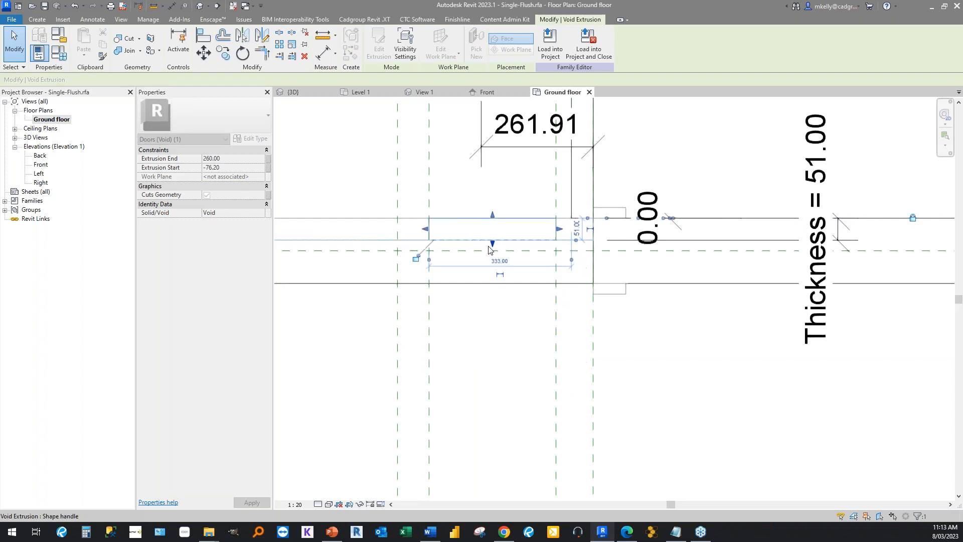
scroll(544, 301, "down", 2)
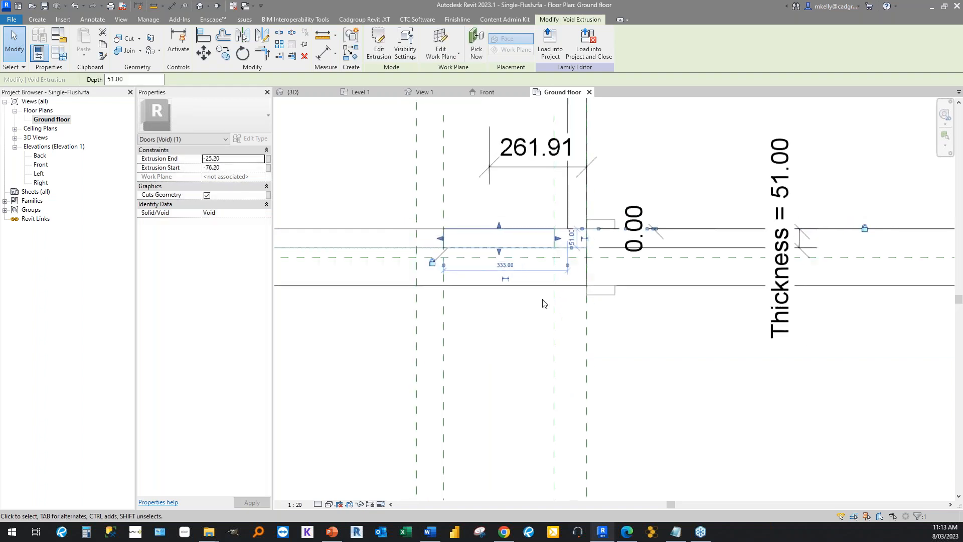
left_click(688, 381)
Open the default 3D view and cut the door leaf with the void using Cut Geometry.
left_click(199, 5)
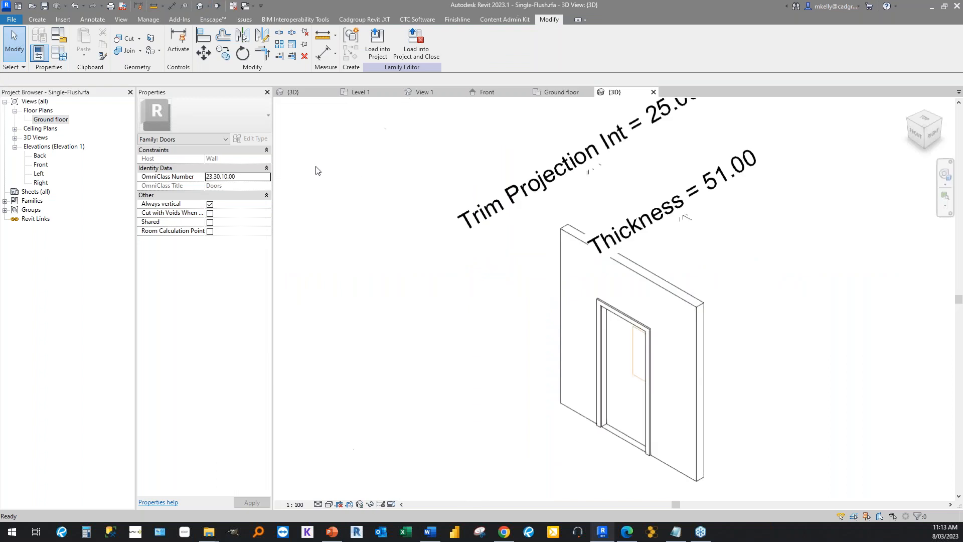
scroll(618, 375, "up", 2)
left_click(647, 375)
scroll(454, 272, "up", 2)
middle_click_drag(454, 271, 351, 192)
left_click(361, 244)
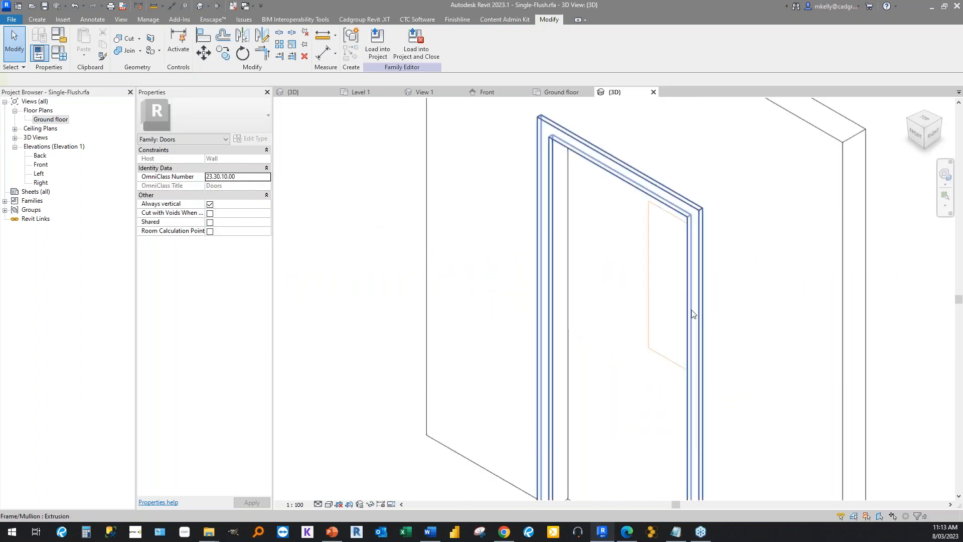
left_click(139, 38)
left_click(139, 55)
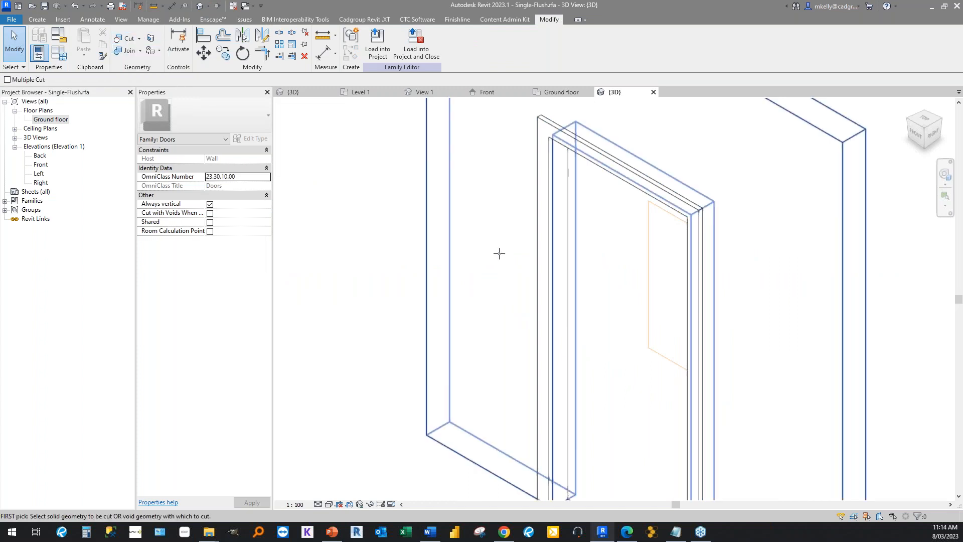
left_click(623, 289)
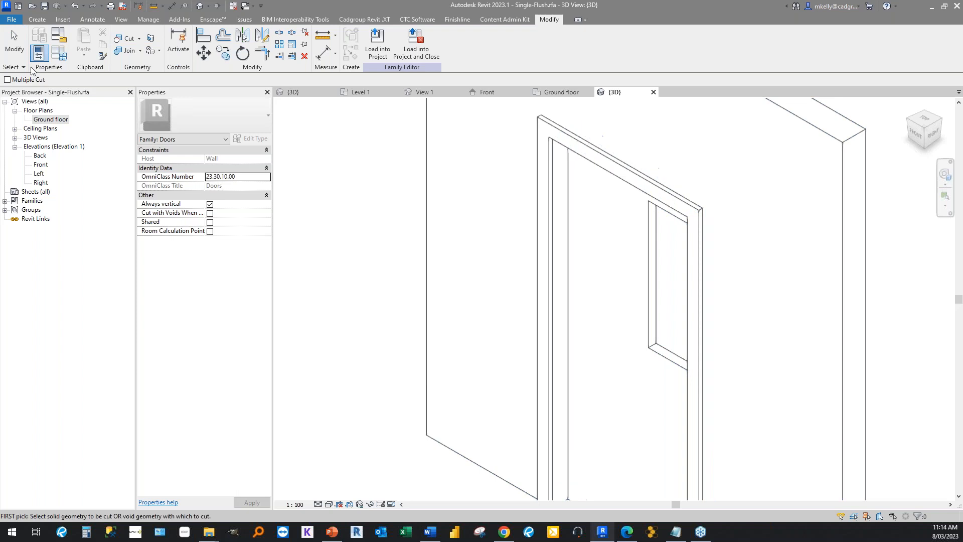
left_click(16, 45)
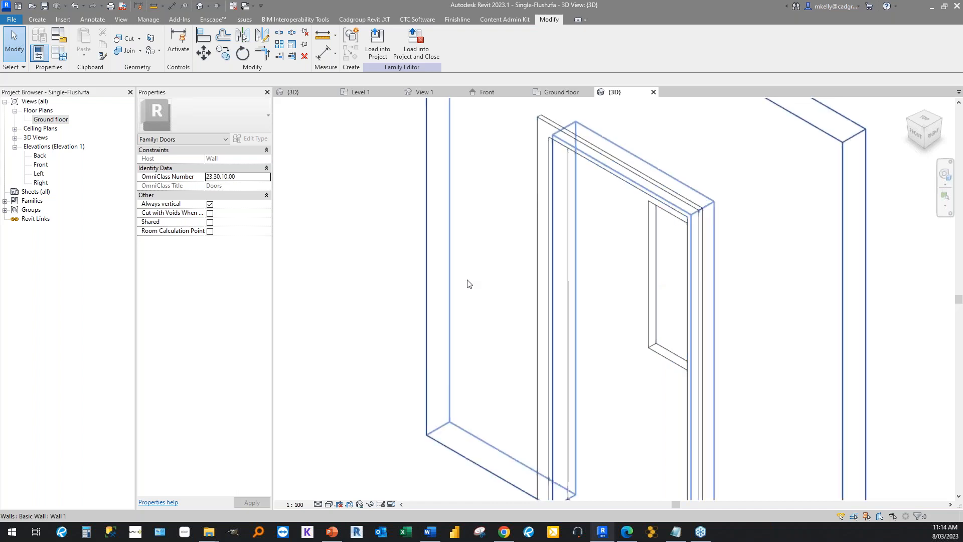
Turn off Cuts Geometry for the void in the door leaf and turn it back on.
scroll(358, 229, "down", 1)
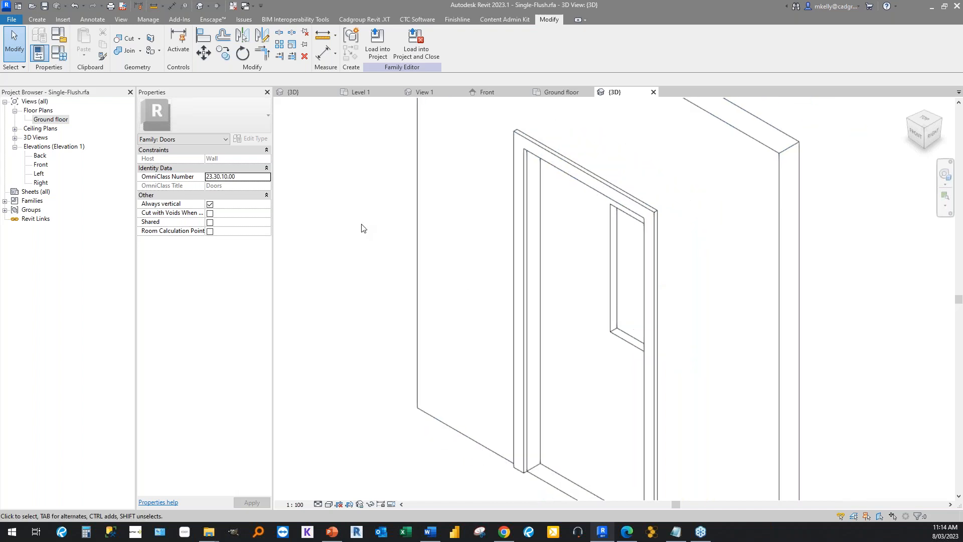
left_click(611, 276)
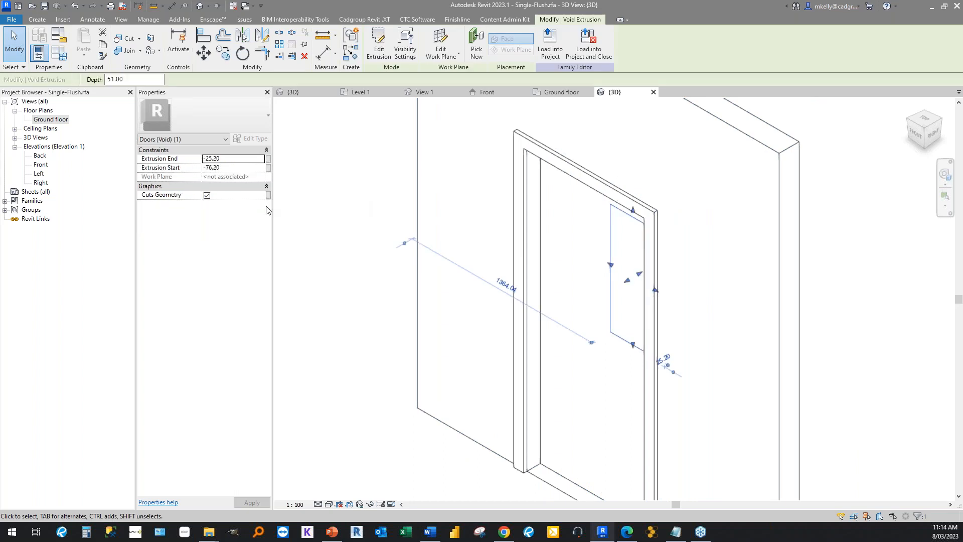
left_click(206, 195)
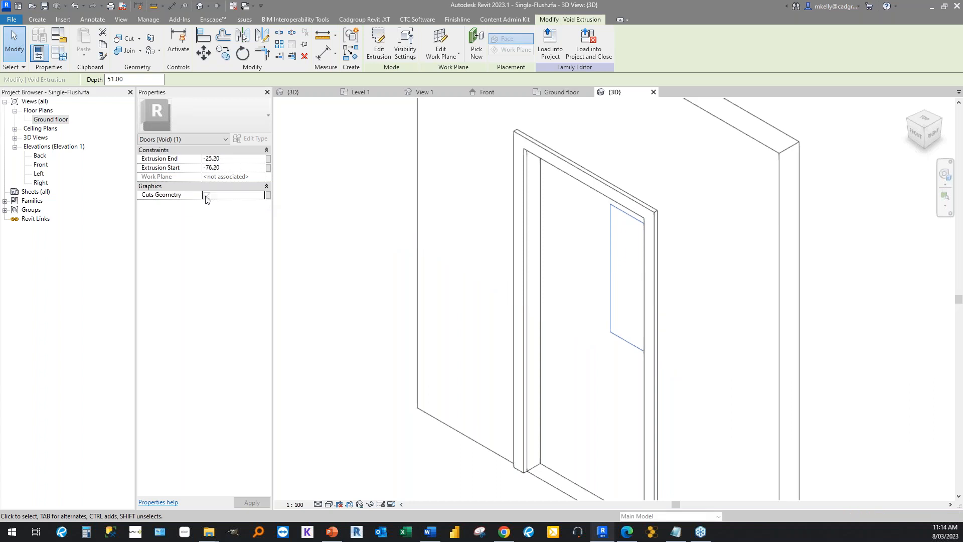
left_click(327, 254)
left_click(612, 295)
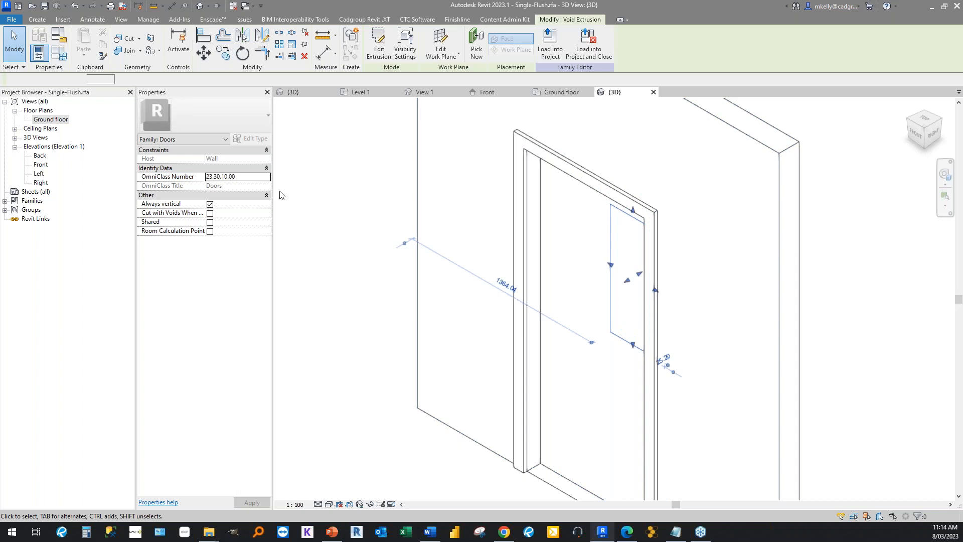
left_click(207, 196)
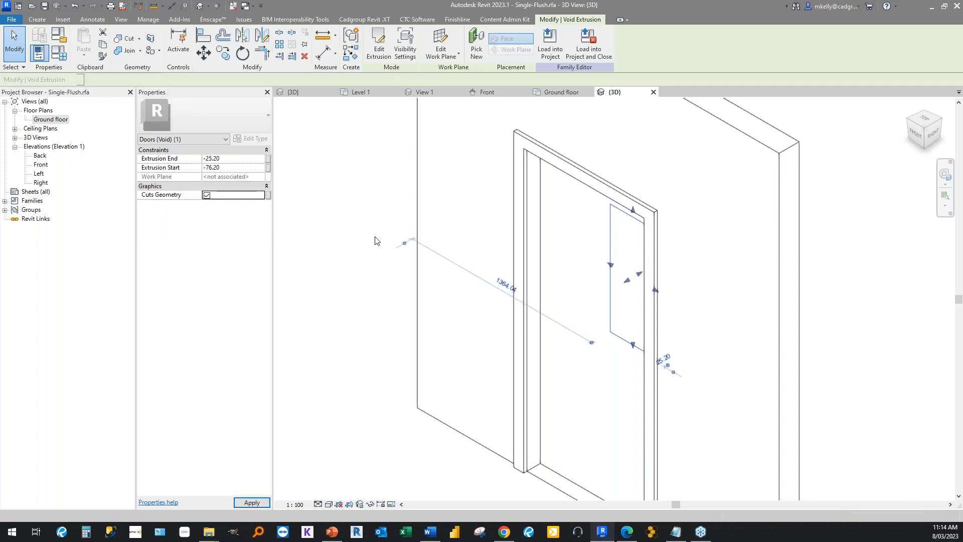
Switch the void's Cuts Geometry off to show the uncut door leaf, and switch it on again.
left_click(207, 196)
left_click(316, 234)
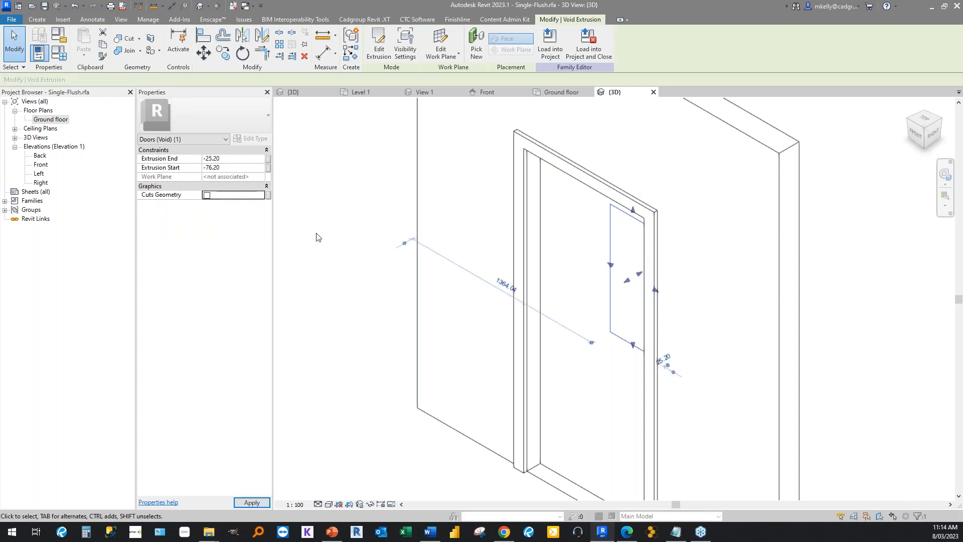
left_click(611, 304)
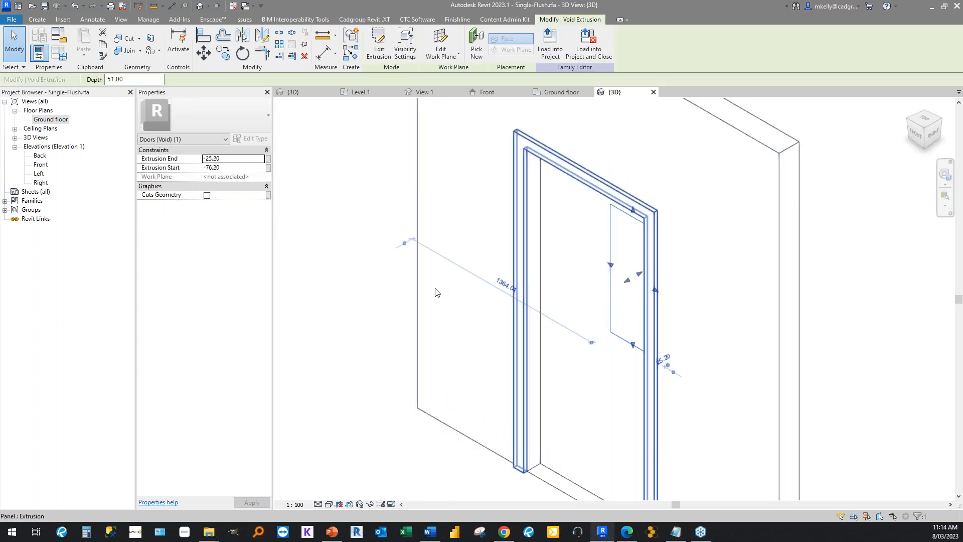
left_click(342, 251)
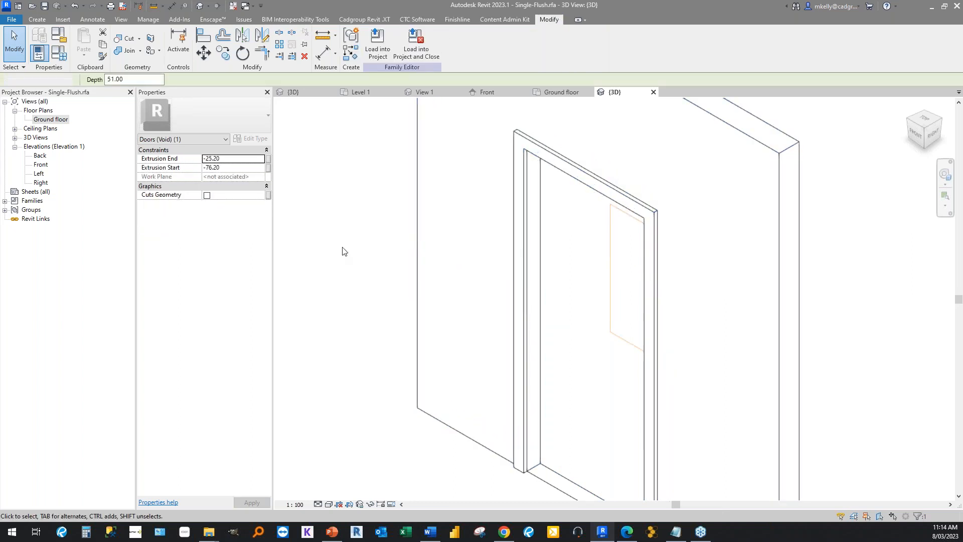
left_click(613, 325)
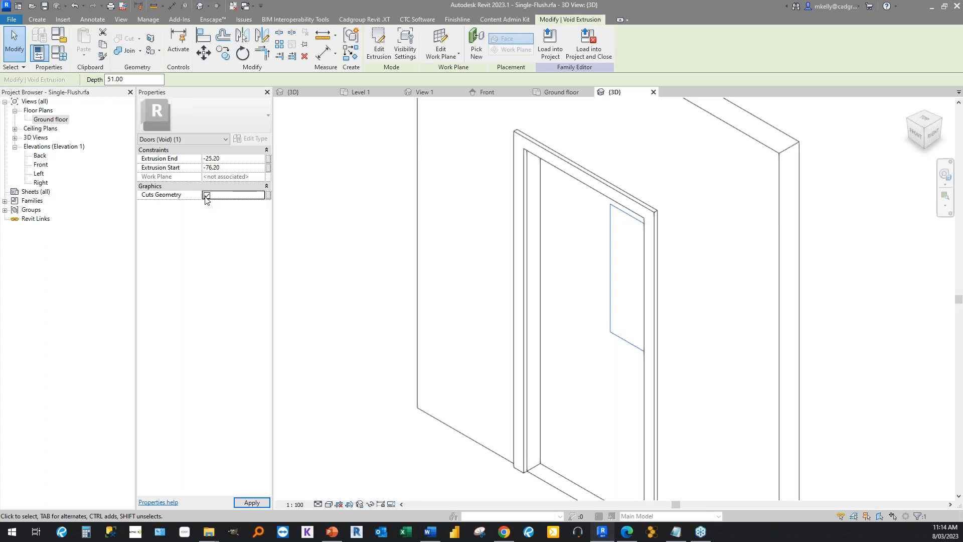
Define a new instance family parameter named Vision Panel for the void's Cuts Geometry property.
left_click(269, 198)
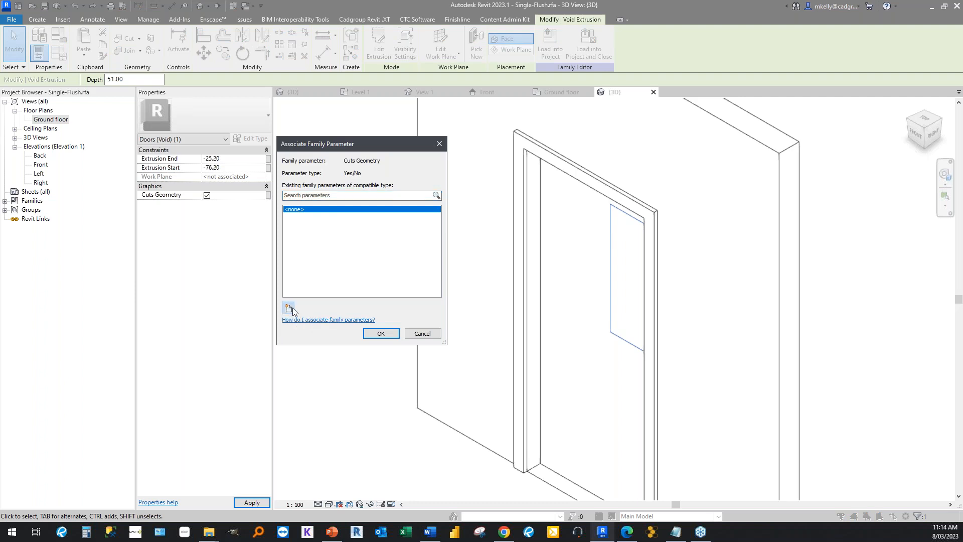
left_click(289, 307)
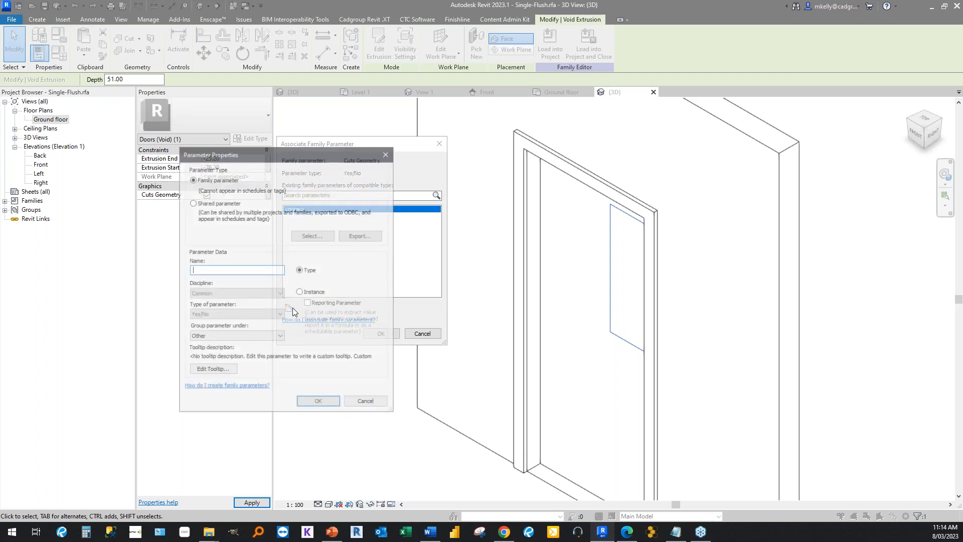
type("Vision Panek")
key("BackSpace")
type("l")
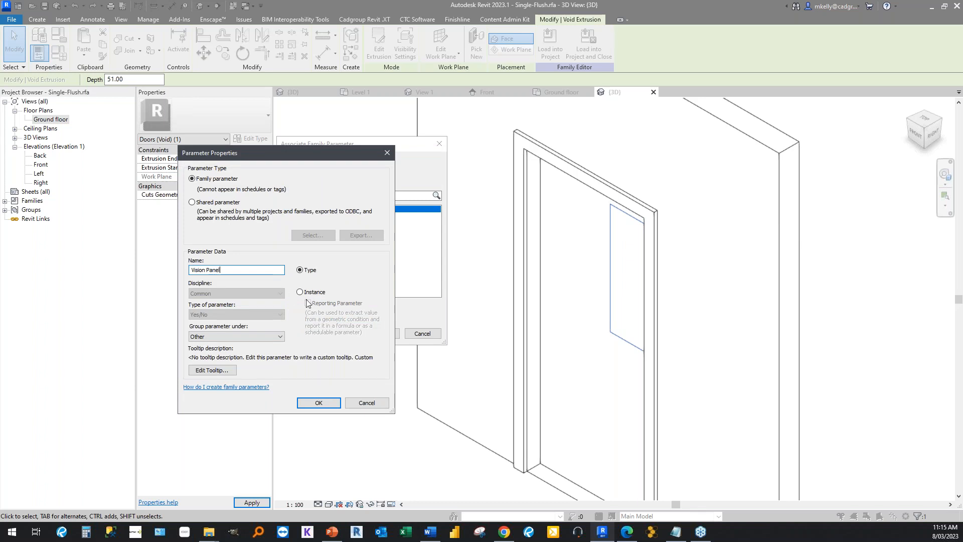
left_click(300, 293)
Keep the Vision Panel parameter grouped under Other, associate it with the void's Cuts Geometry, and deselect the void.
left_click(243, 337)
left_click(243, 337)
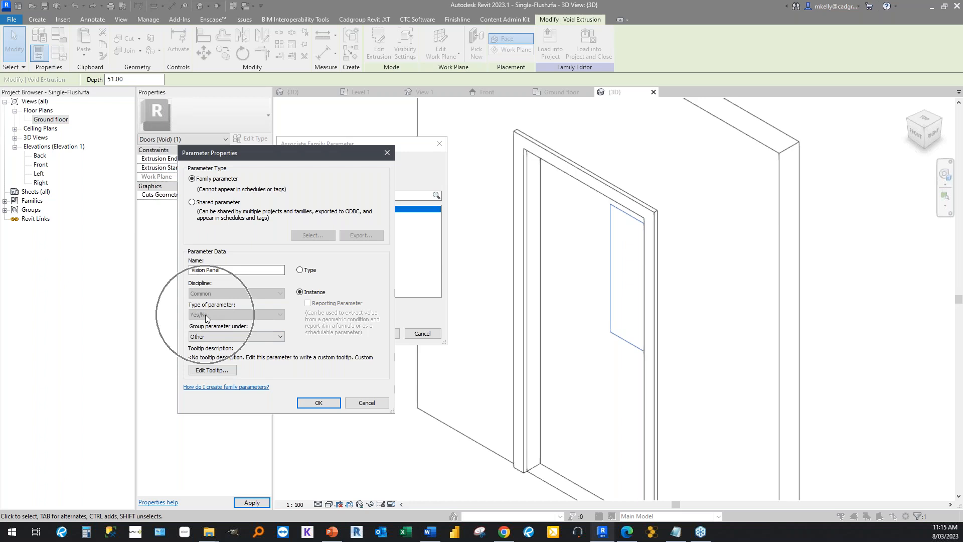
left_click(206, 337)
left_click(231, 347)
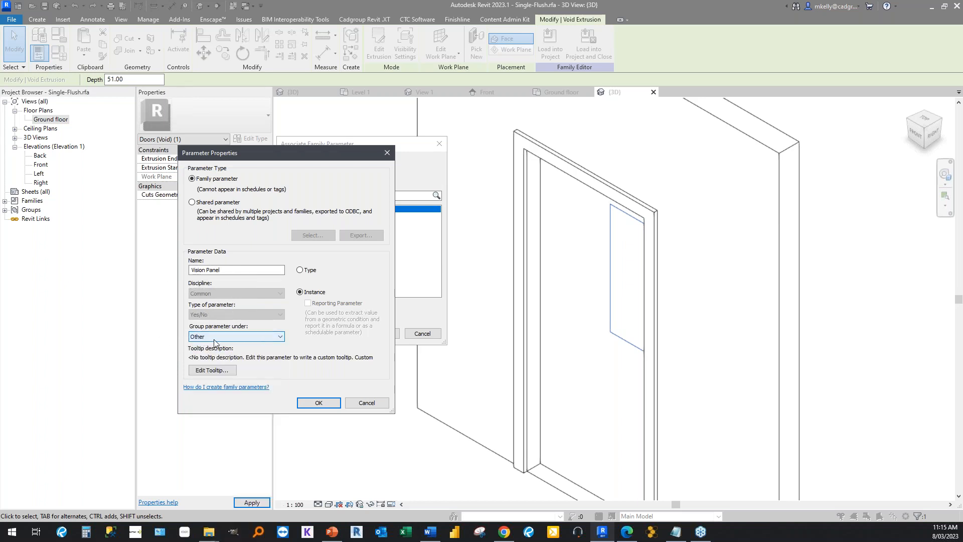
left_click(214, 339)
left_click(214, 339)
left_click(214, 339)
left_click(214, 338)
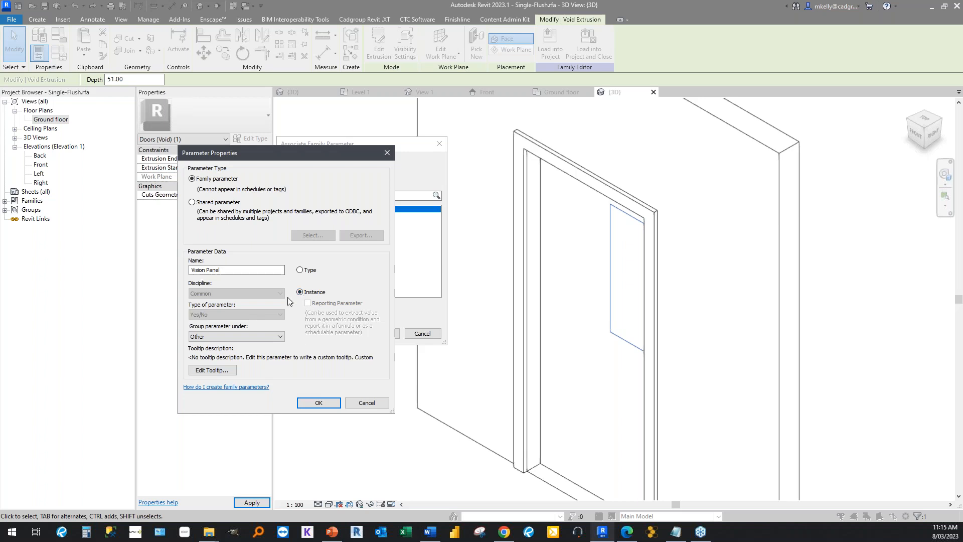
left_click(322, 403)
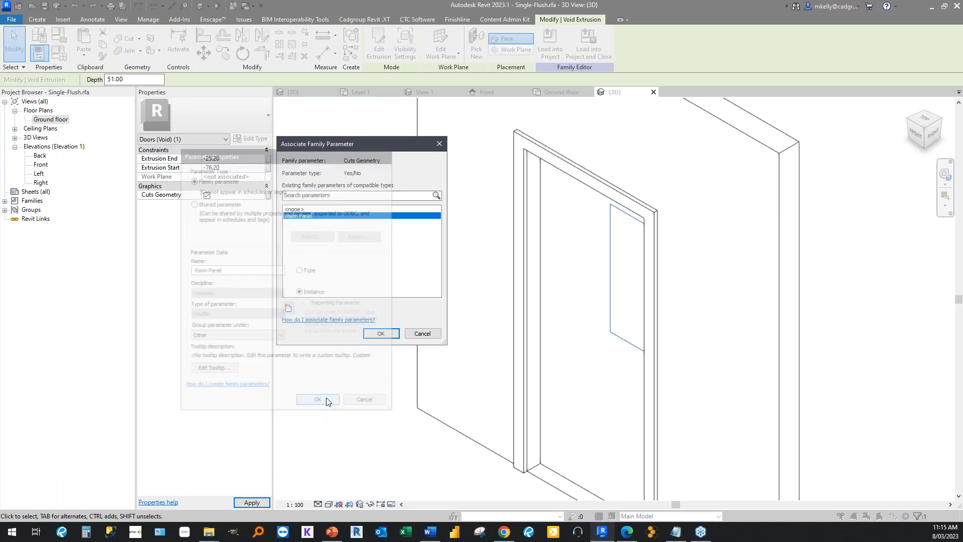
left_click(392, 335)
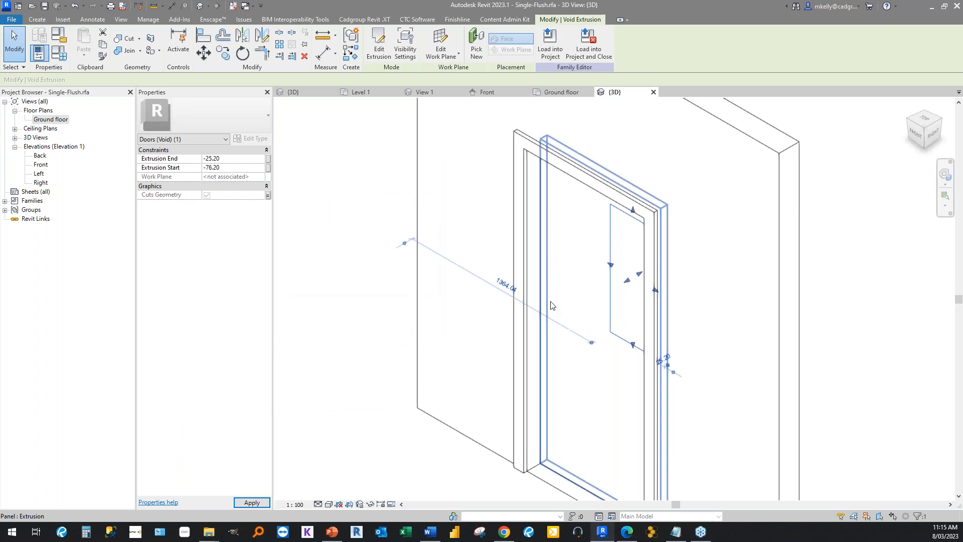
left_click(377, 252)
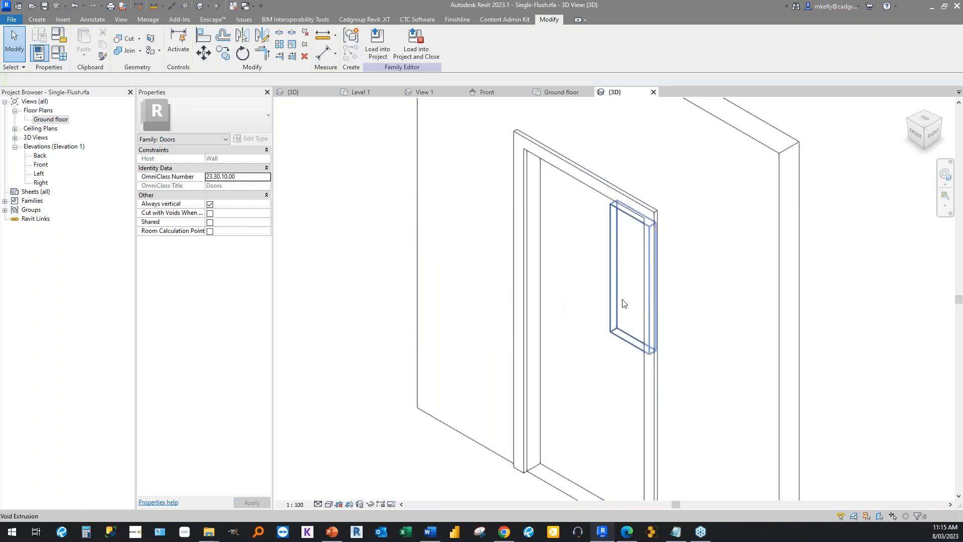
left_click(624, 304)
left_click(350, 227)
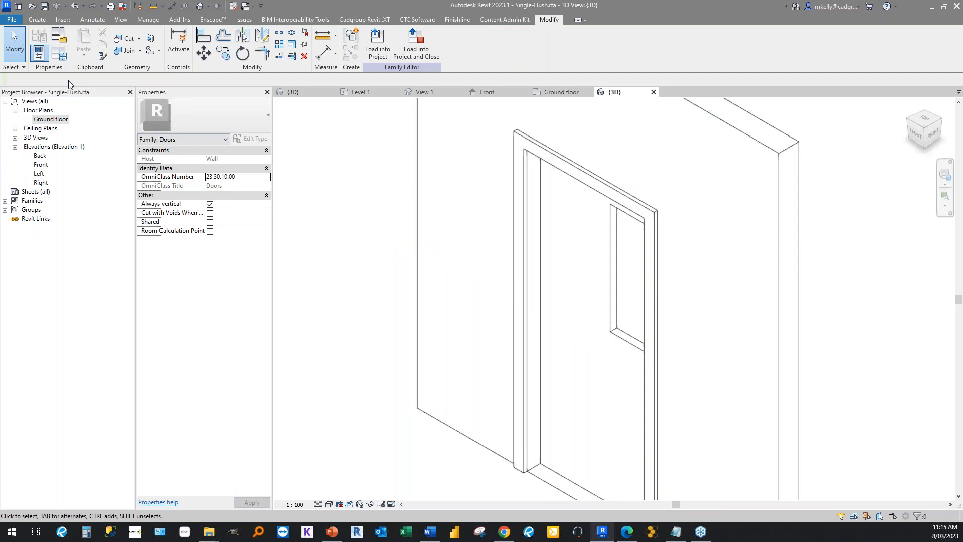
In Family Types, define a new family parameter named Circulation as an instance parameter of type Yes/No.
left_click(58, 58)
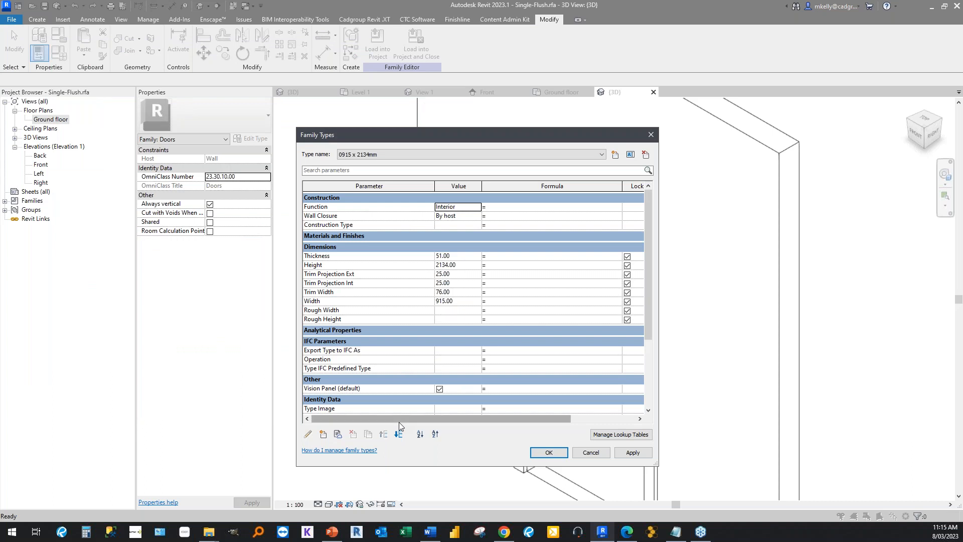
left_click(323, 434)
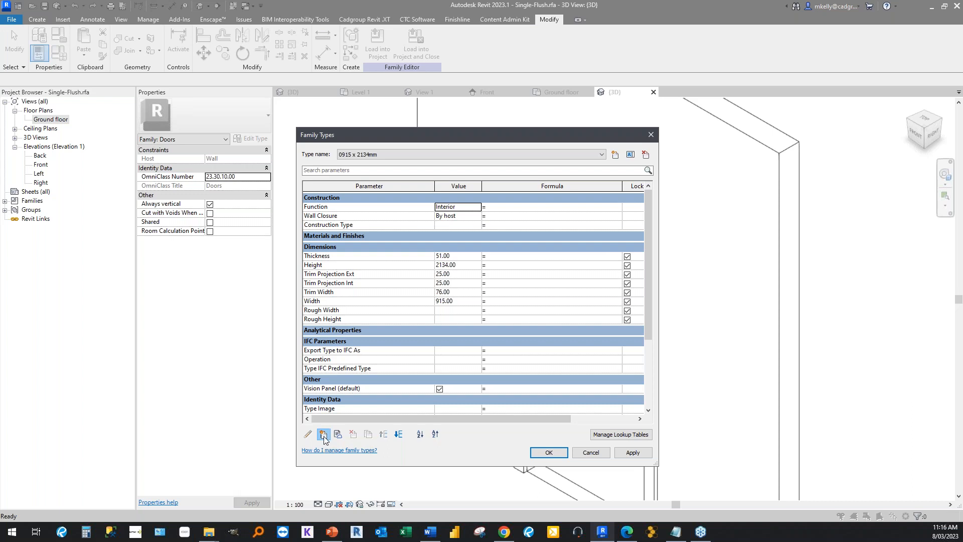
type("Circulation")
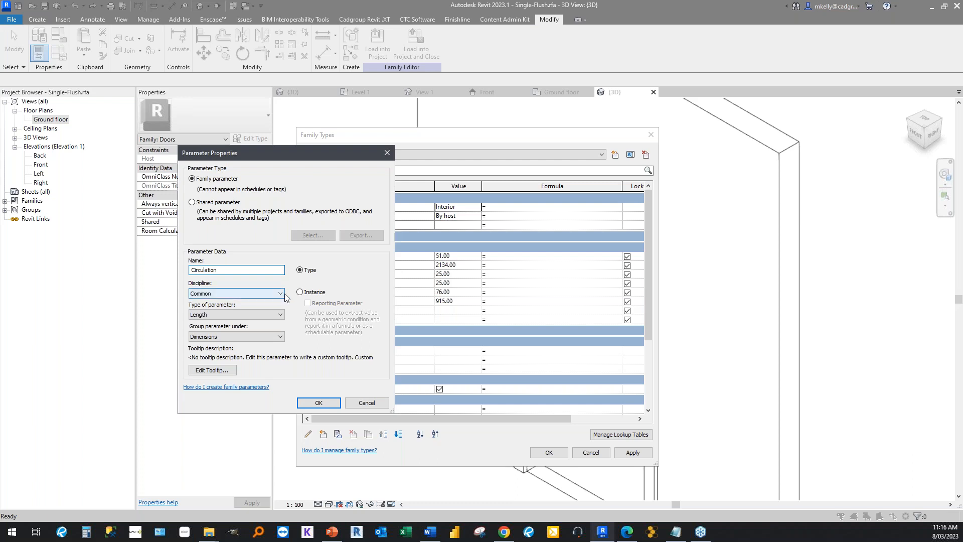
left_click(300, 291)
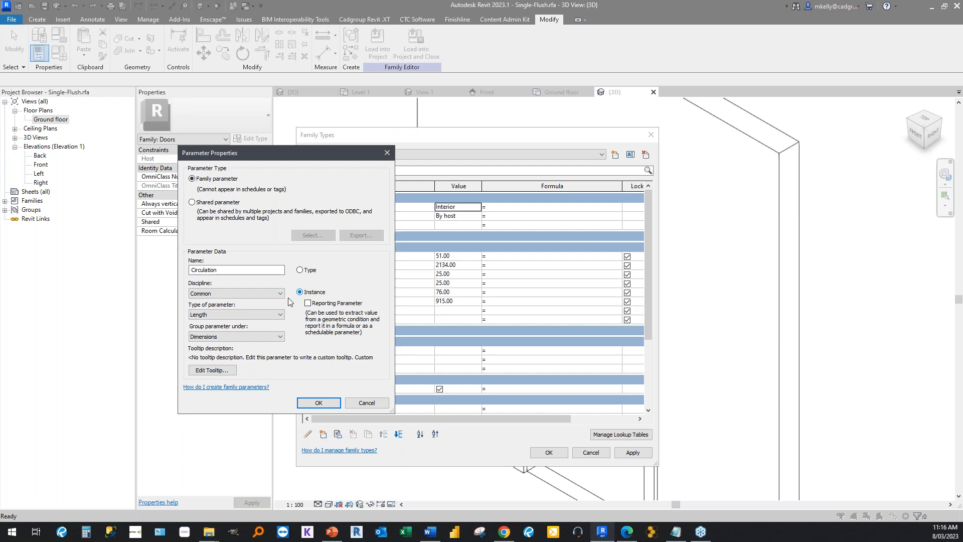
left_click(238, 317)
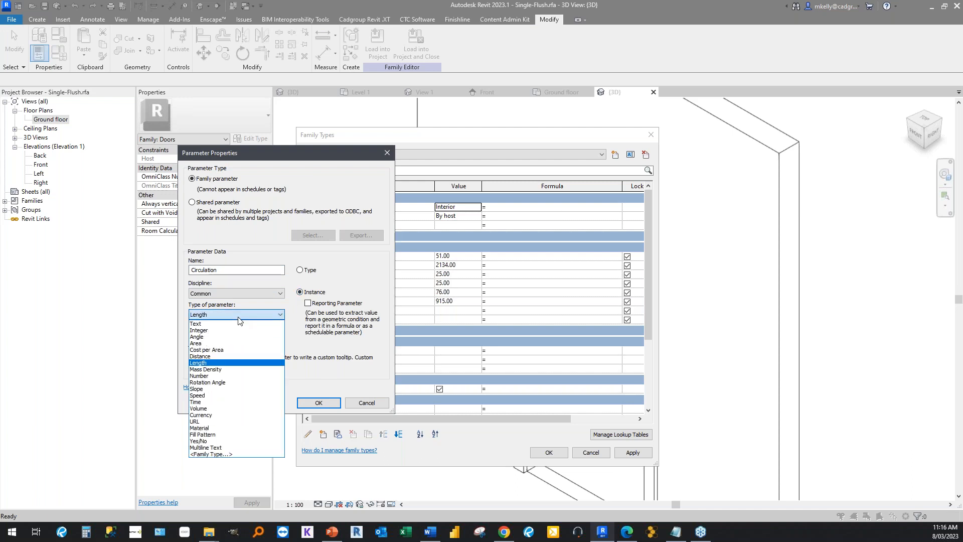
left_click(236, 440)
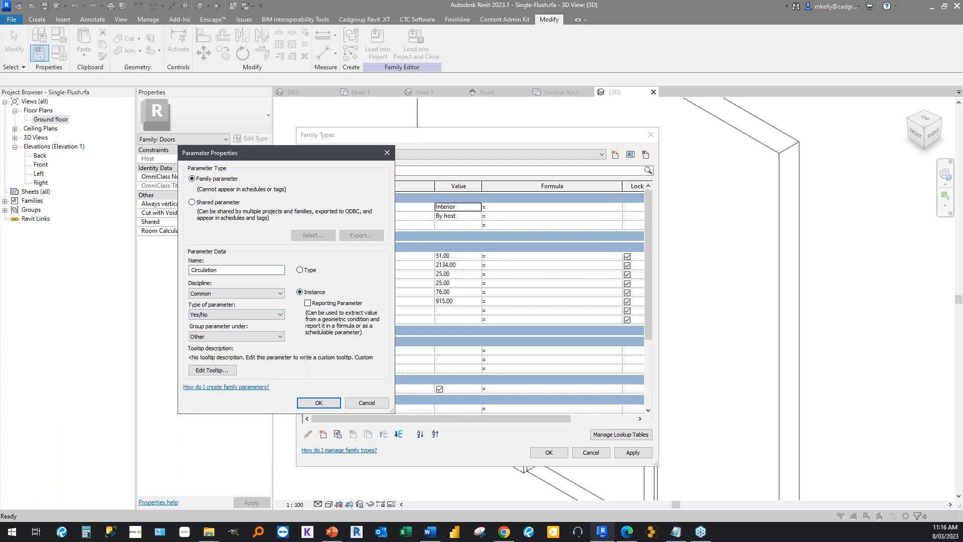
Group the Circulation parameter under General and add it to the family.
left_click(199, 319)
left_click(199, 319)
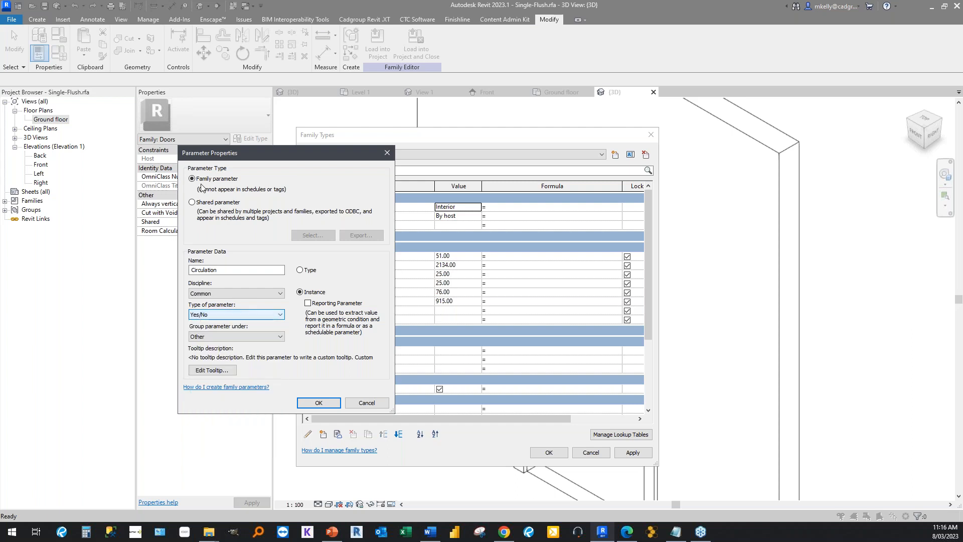
left_click_drag(213, 155, 111, 144)
left_click(102, 307)
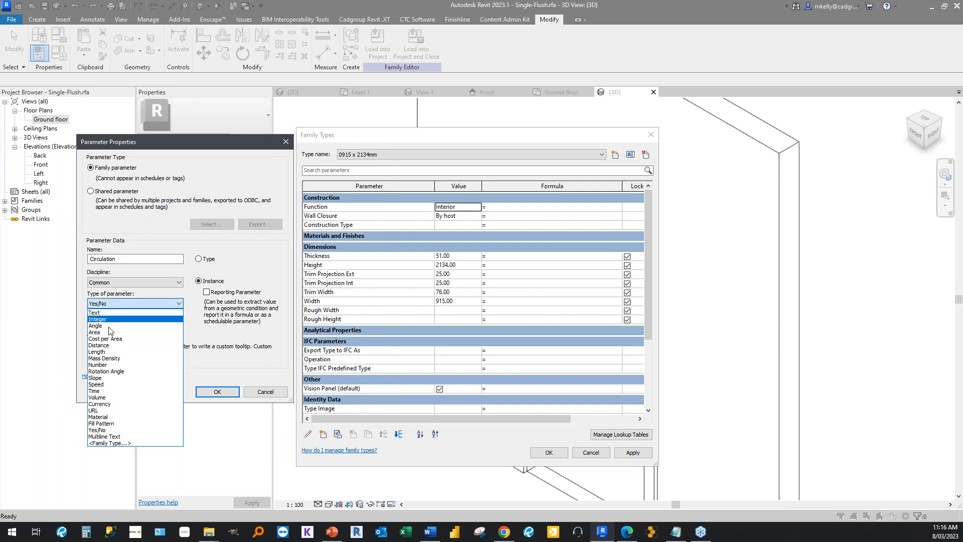
left_click(269, 261)
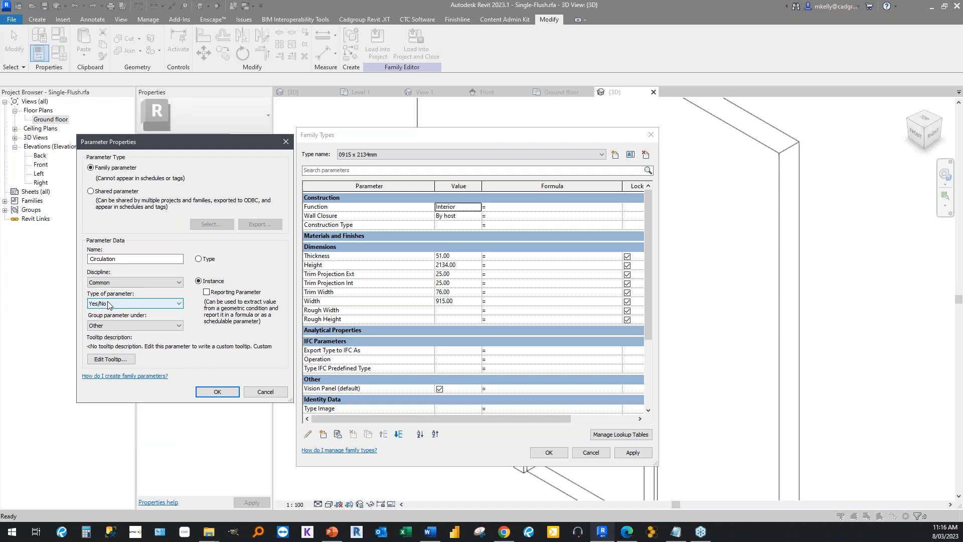
left_click(116, 324)
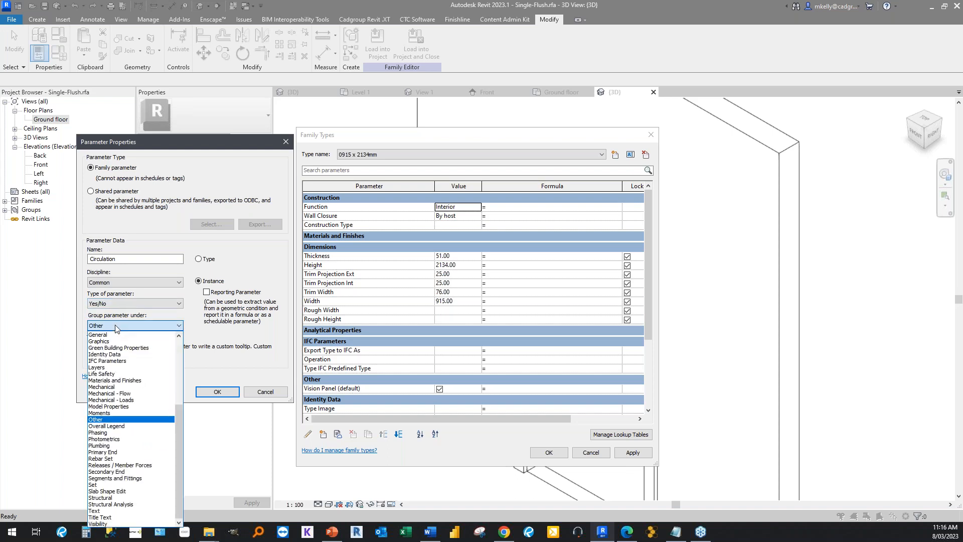
scroll(103, 371, "up", 6)
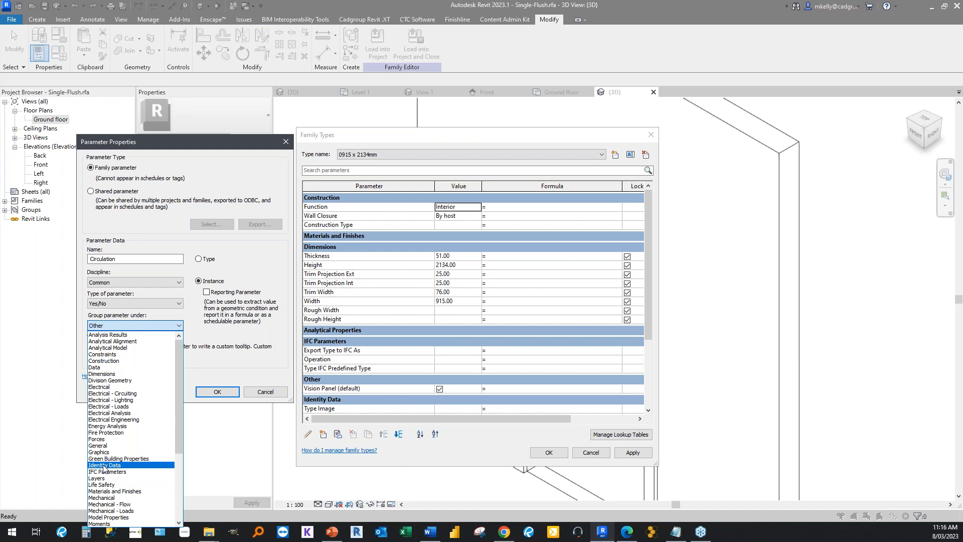
scroll(104, 468, "down", 2)
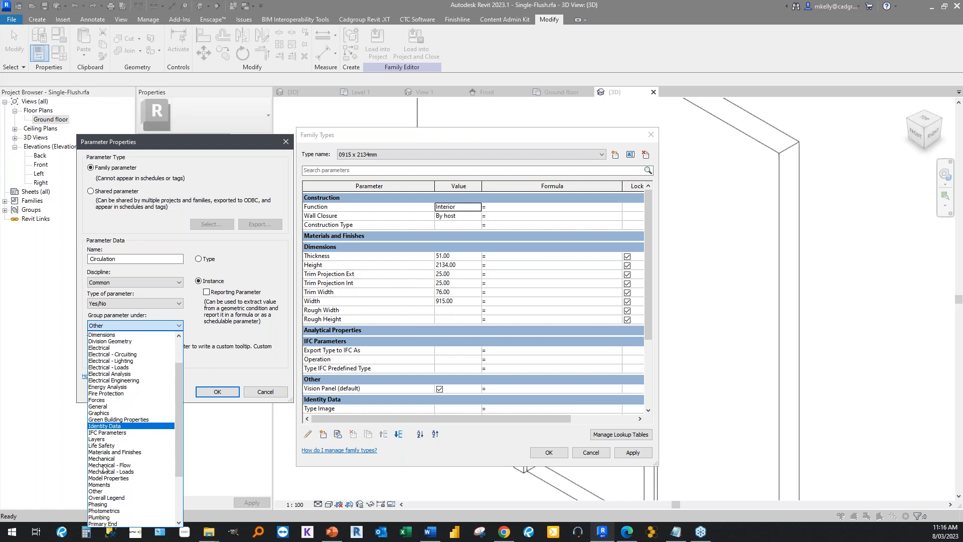
scroll(104, 468, "up", 2)
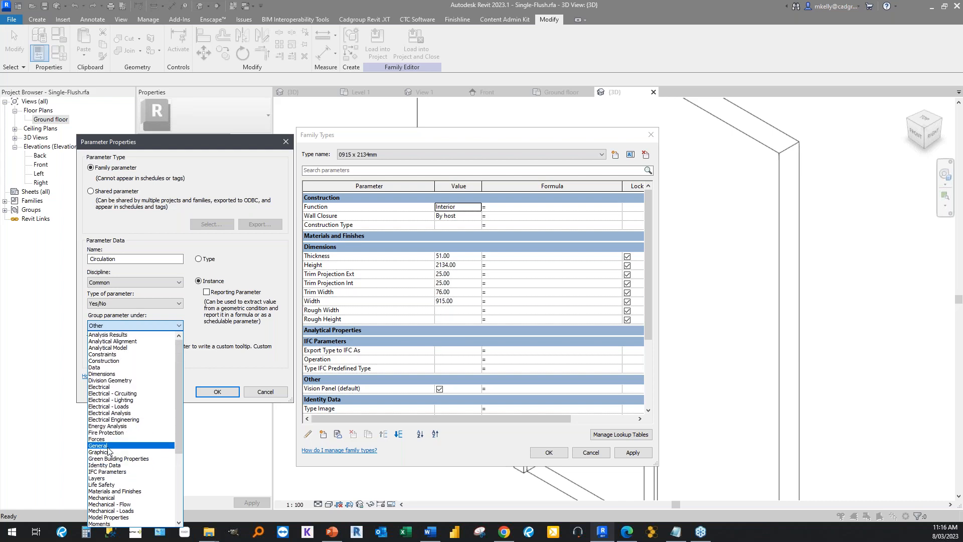
left_click(108, 446)
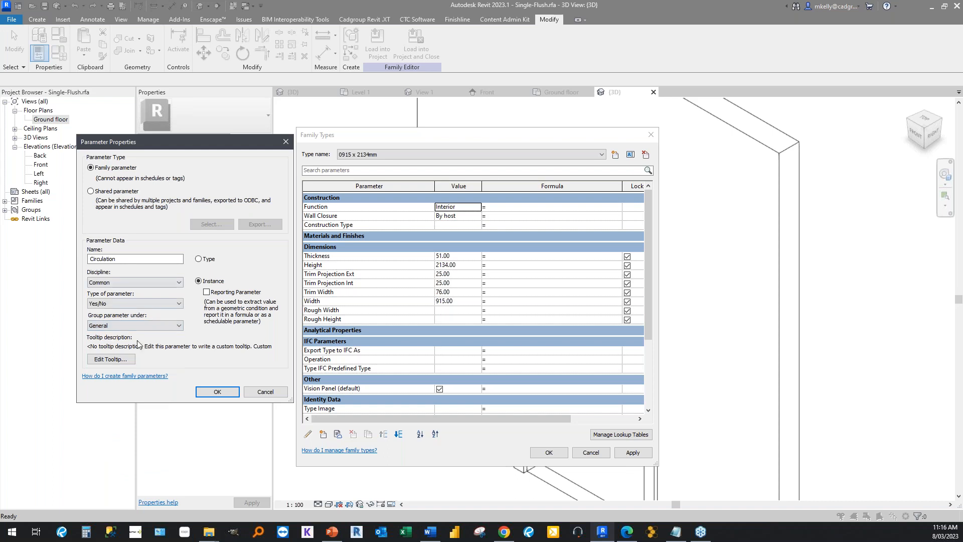
left_click(217, 391)
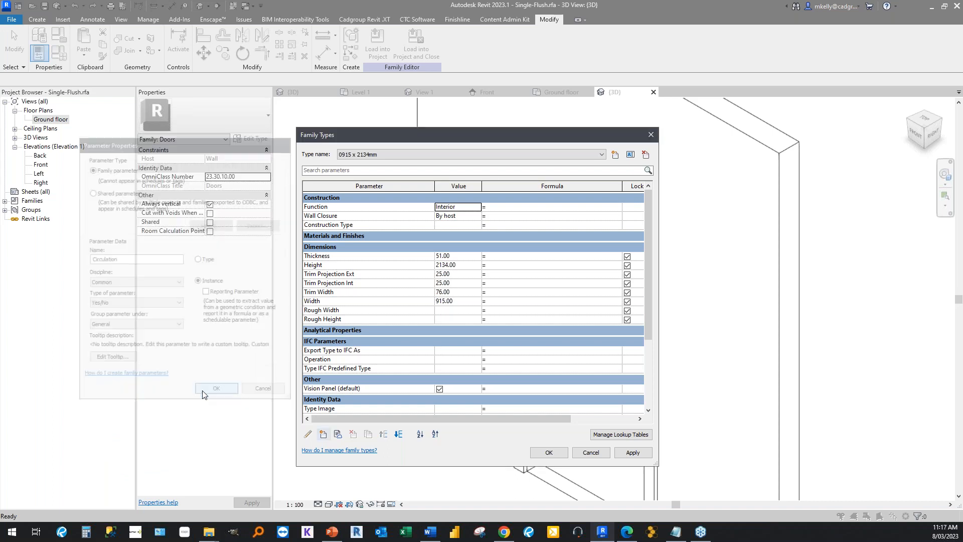
Set the formula of the Vision Panel parameter to Circulation.
scroll(441, 423, "down", 3)
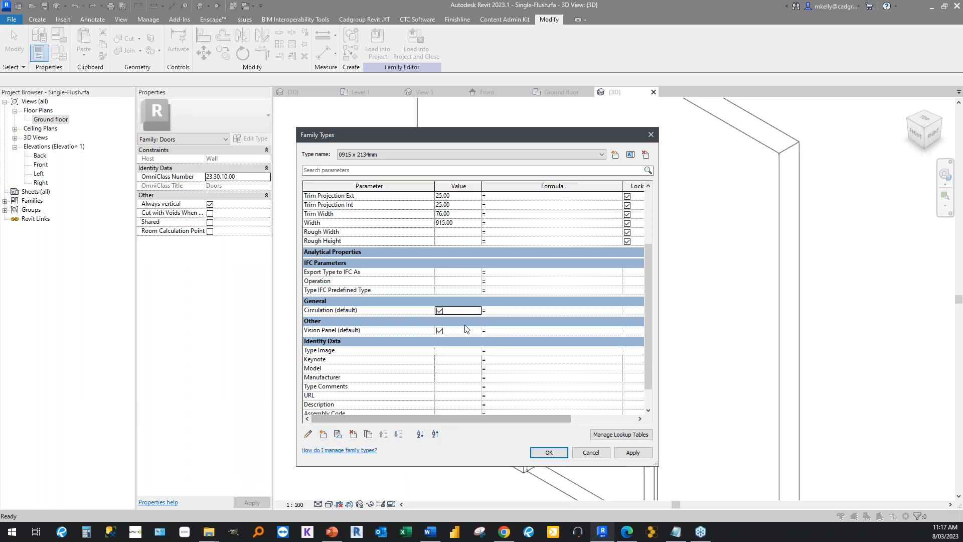
left_click(529, 331)
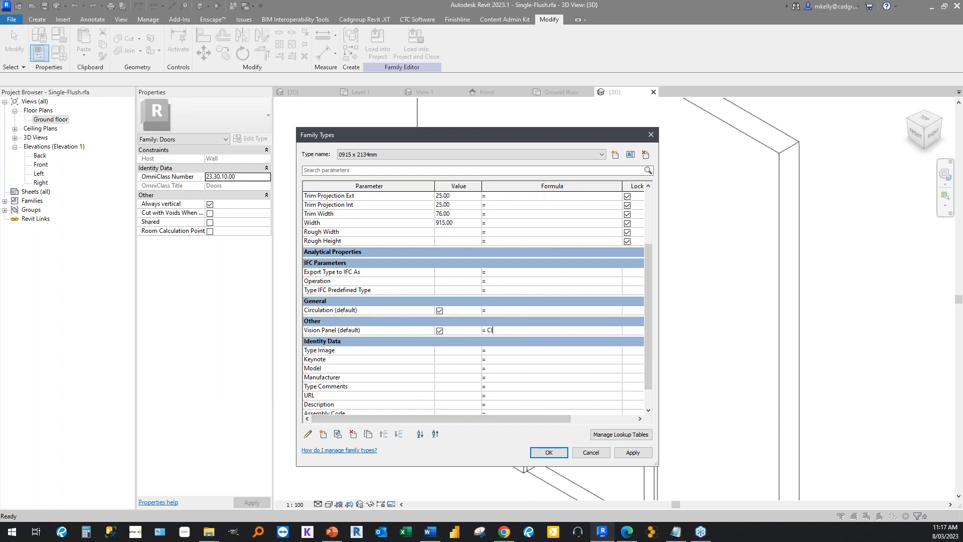
type("C\\RCULATION")
key("BackSpace")
key("BackSpace")
key("BackSpace")
key("BackSpace")
key("BackSpace")
key("BackSpace")
key("BackSpace")
key("BackSpace")
key("BackSpace")
type("irculation")
left_click(352, 339)
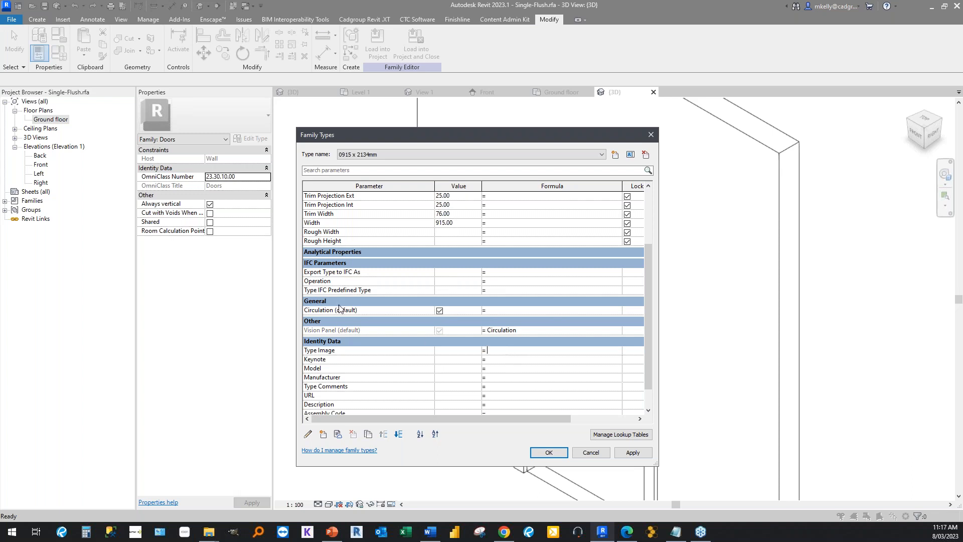
left_click(439, 311)
left_click(529, 331)
left_click(488, 331)
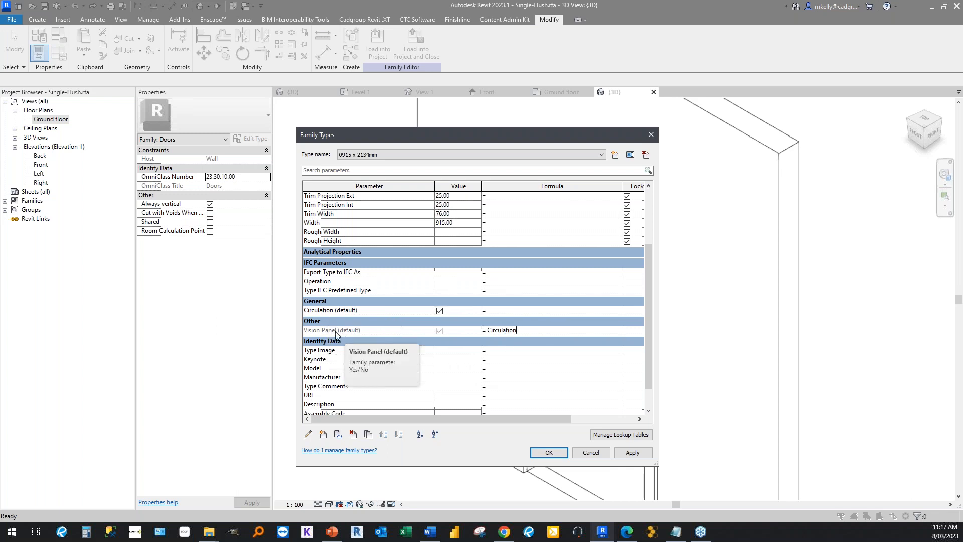
left_click_drag(540, 332, 486, 331)
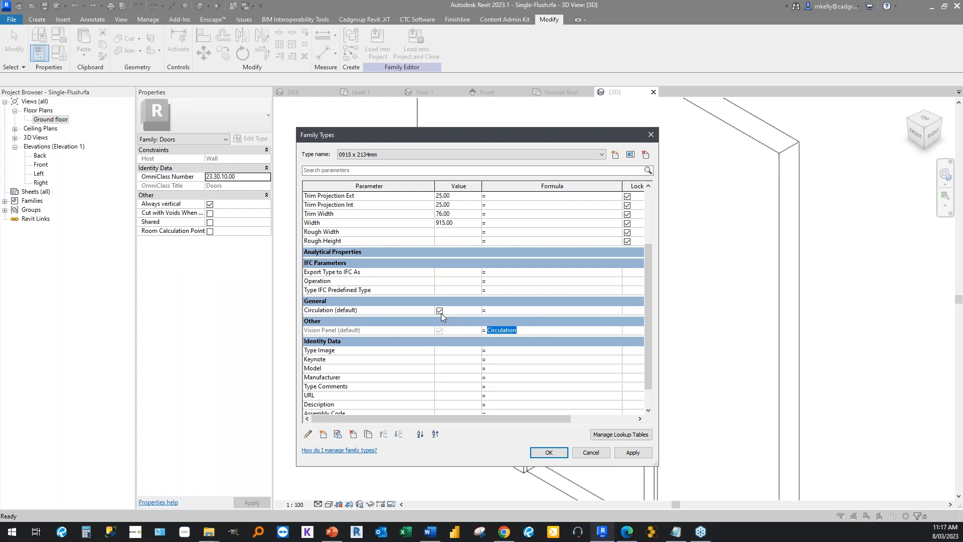
left_click(344, 311)
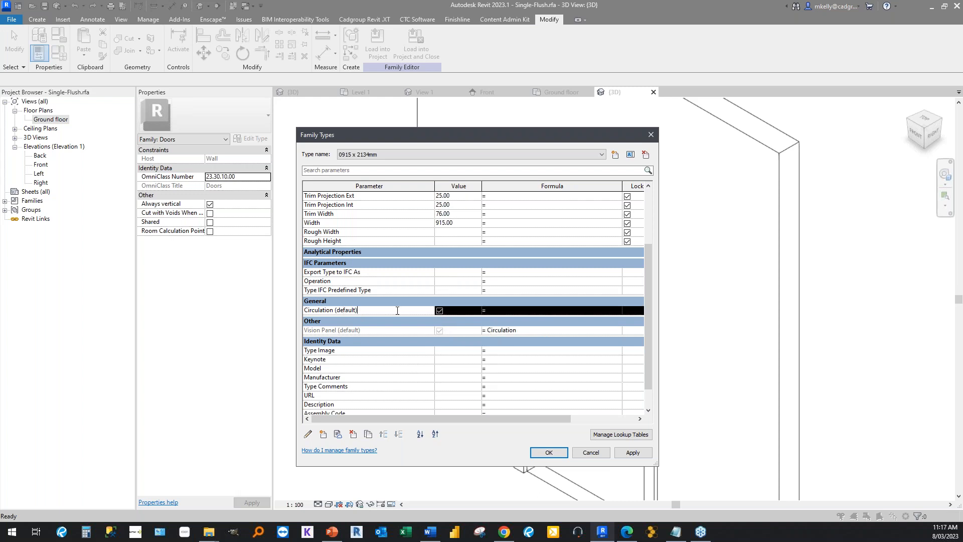
left_click(538, 312)
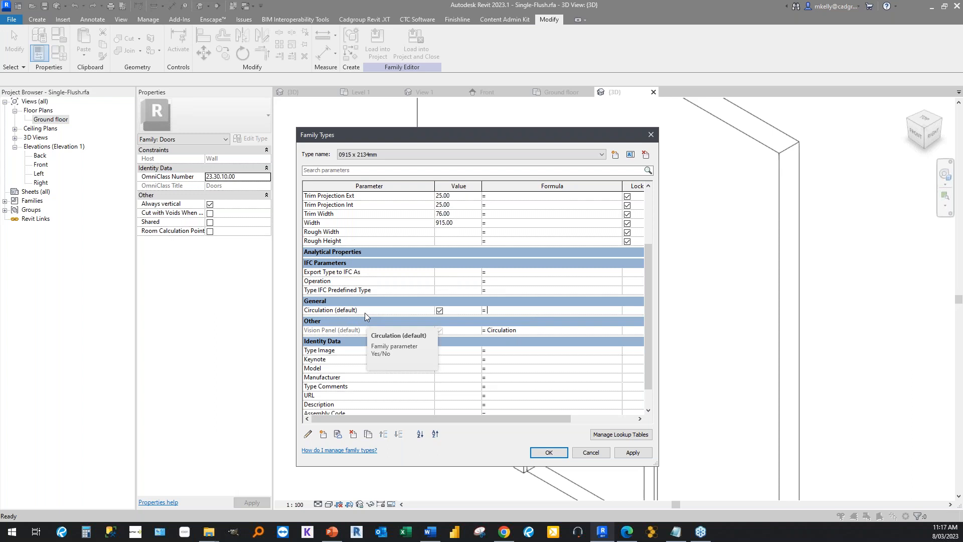
Toggle Circulation off and on to test the Vision Panel formula, and accept the family types with Circulation enabled.
left_click(439, 311)
left_click(345, 331)
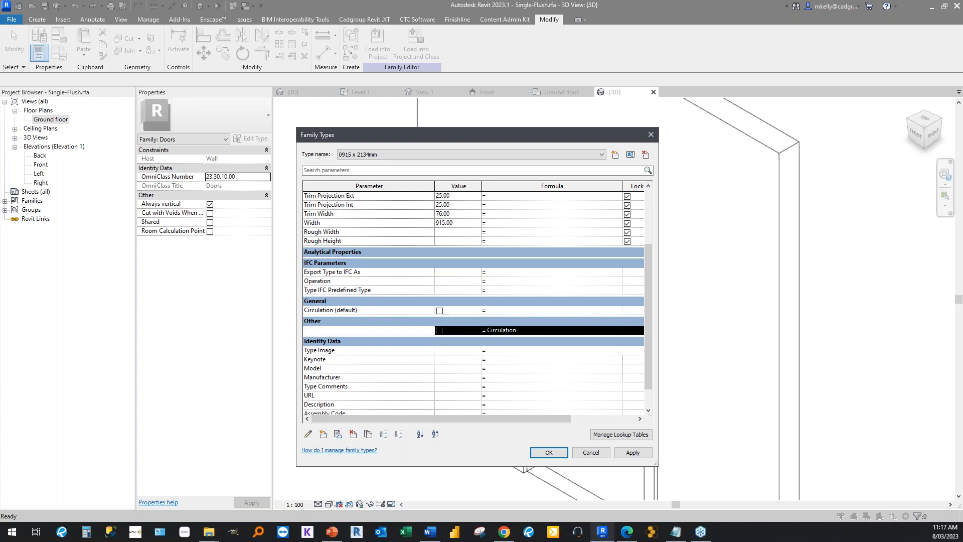
left_click(440, 310)
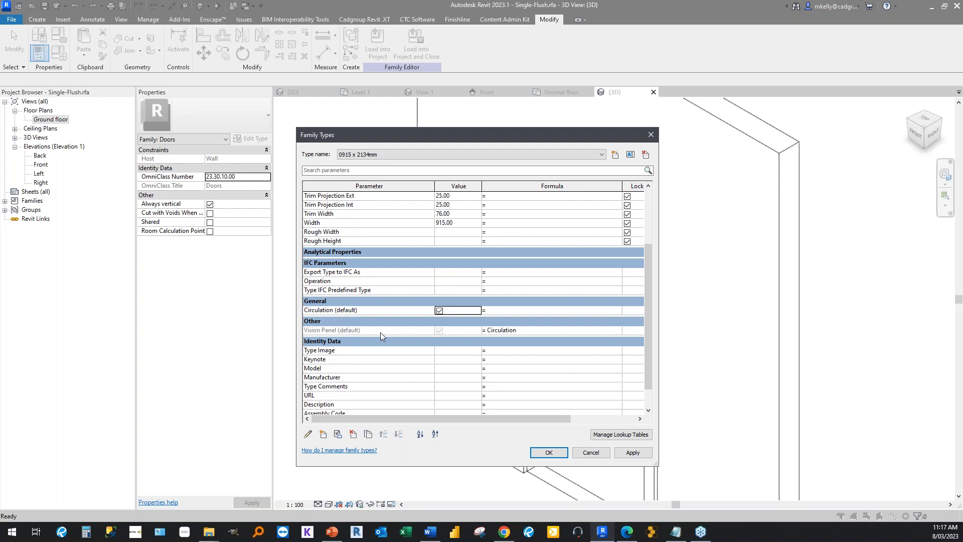
left_click(526, 332)
left_click(372, 329)
left_click(542, 332)
left_click(393, 331)
left_click(441, 311)
left_click(441, 312)
left_click(540, 452)
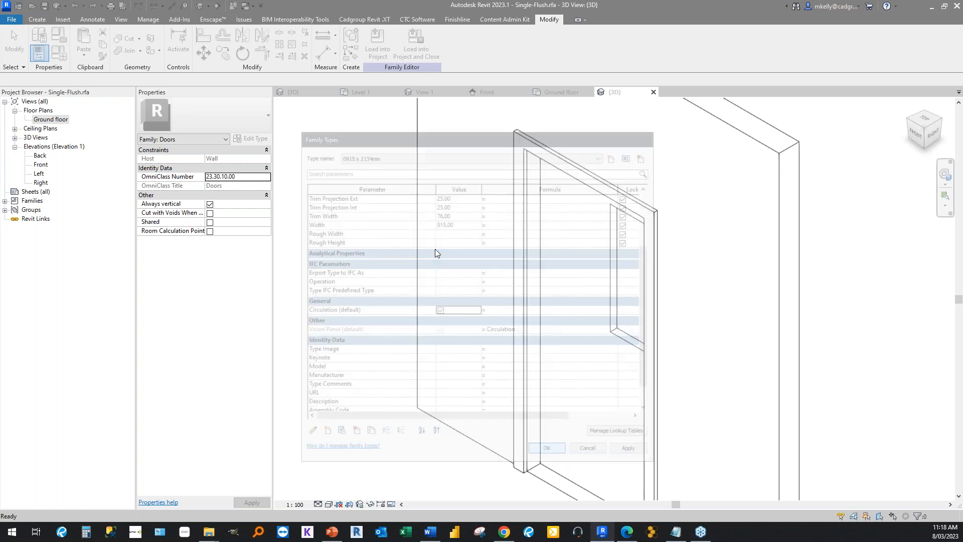
Load the Single-Flush door family into the project and open the Section 1 view at the two doors.
left_click(377, 45)
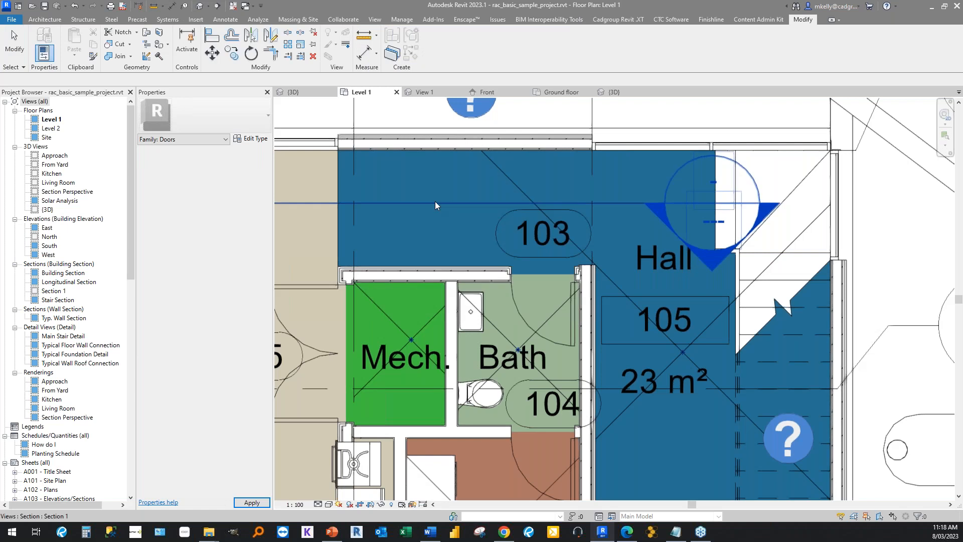
double_click(435, 204)
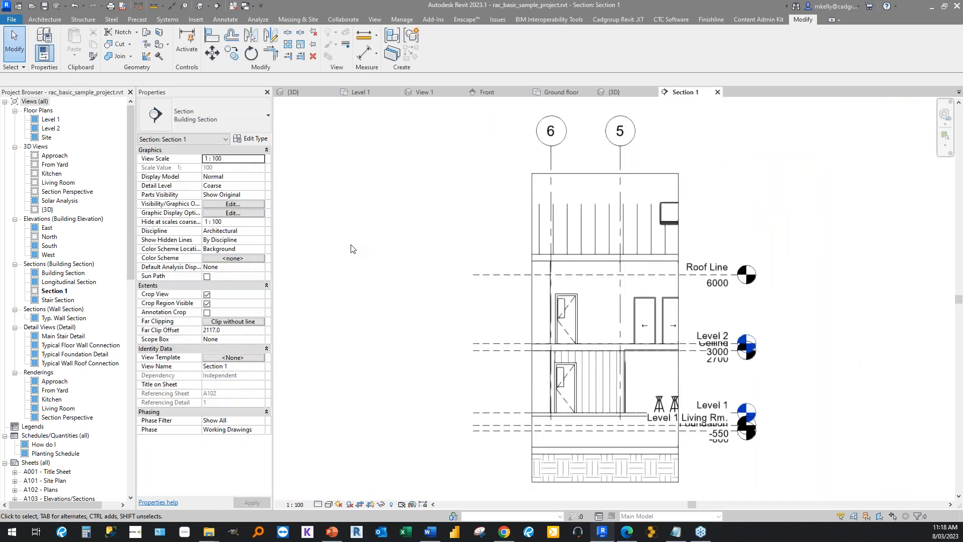
scroll(677, 396, "up", 3)
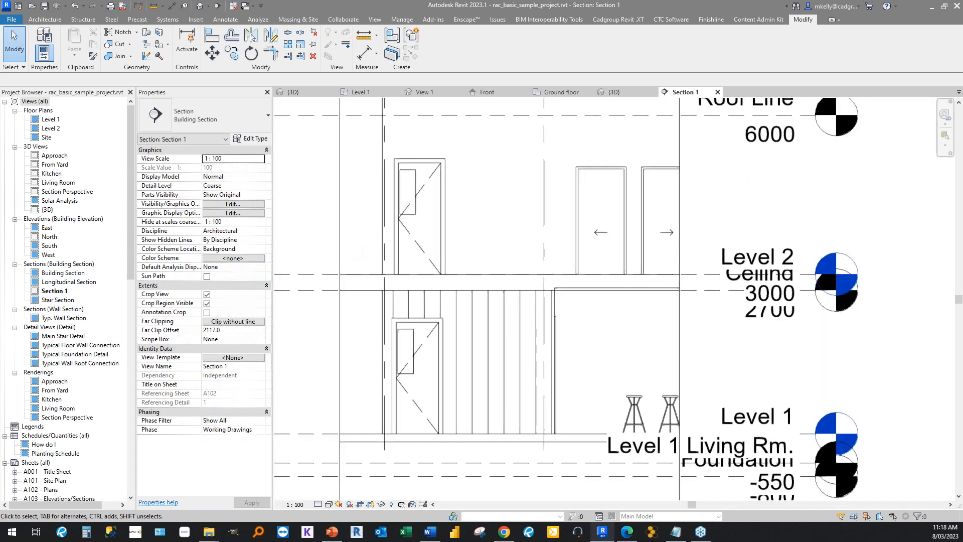
middle_click_drag(331, 354, 540, 356)
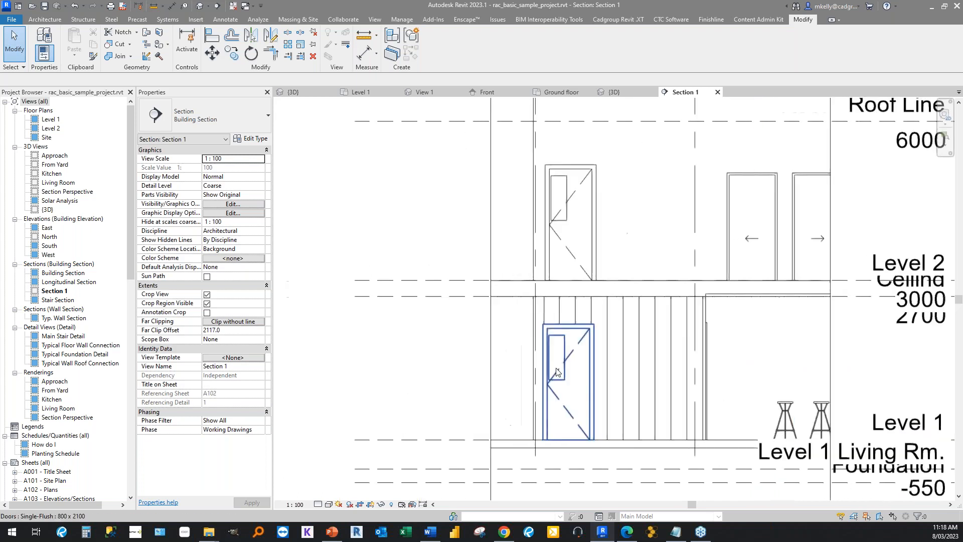
Enable the Circulation property of the Single-Flush door on Level 1, then deselect the door.
left_click(557, 371)
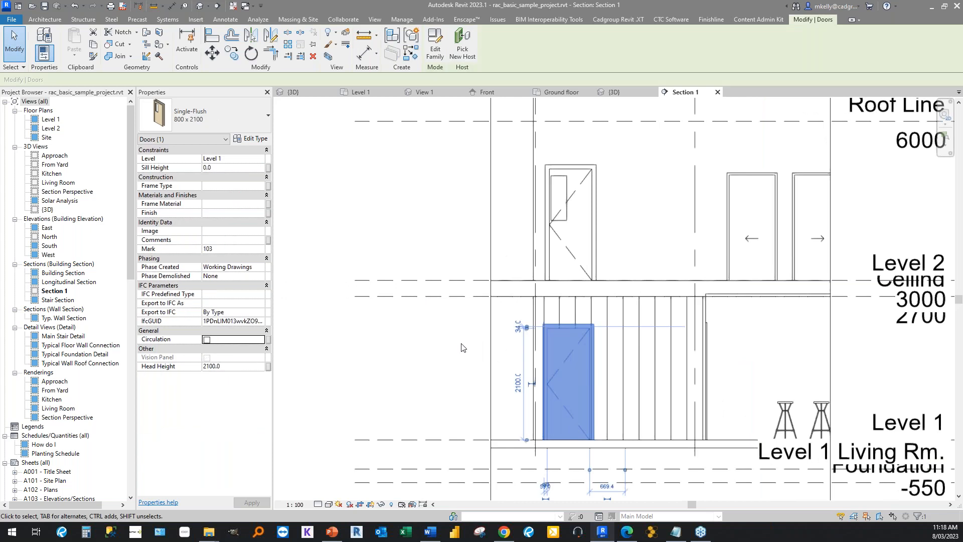
left_click(206, 340)
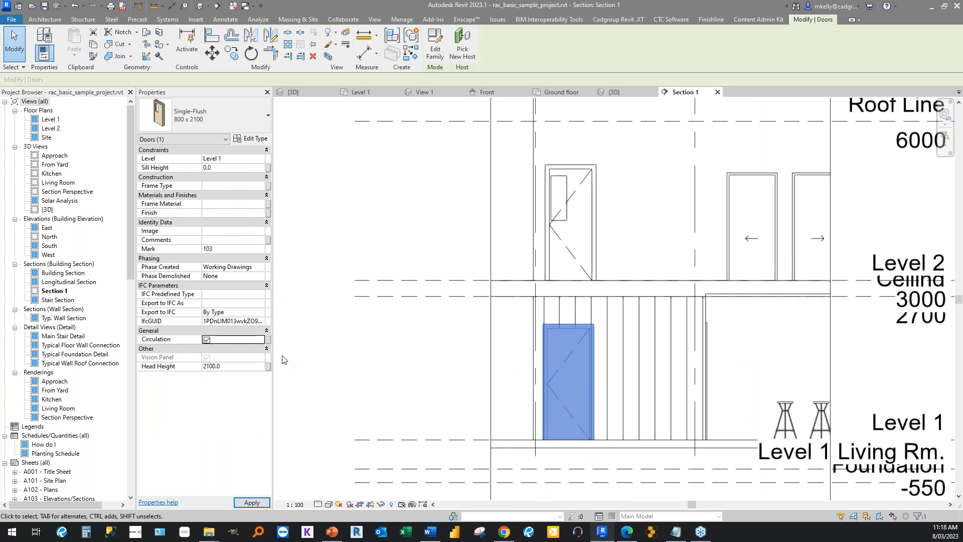
left_click(413, 378)
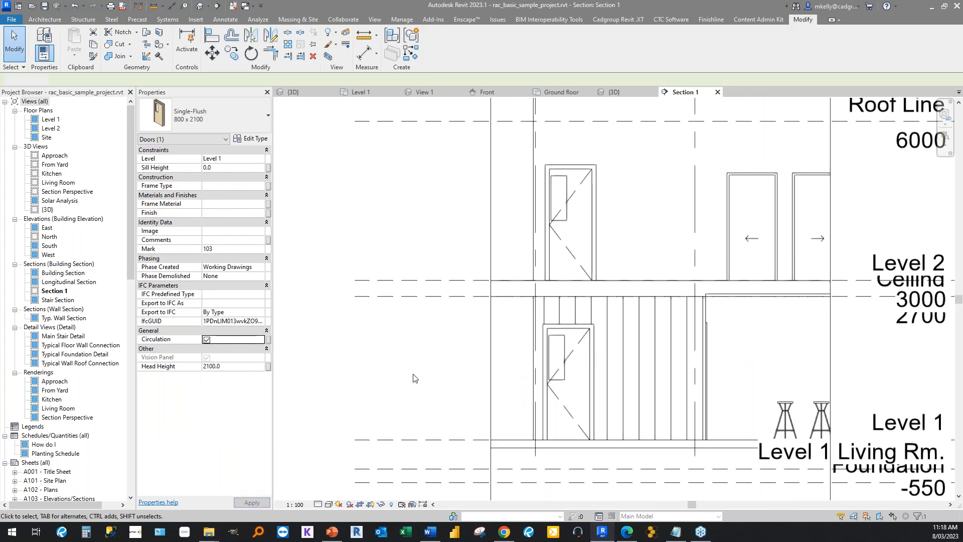
left_click(555, 379)
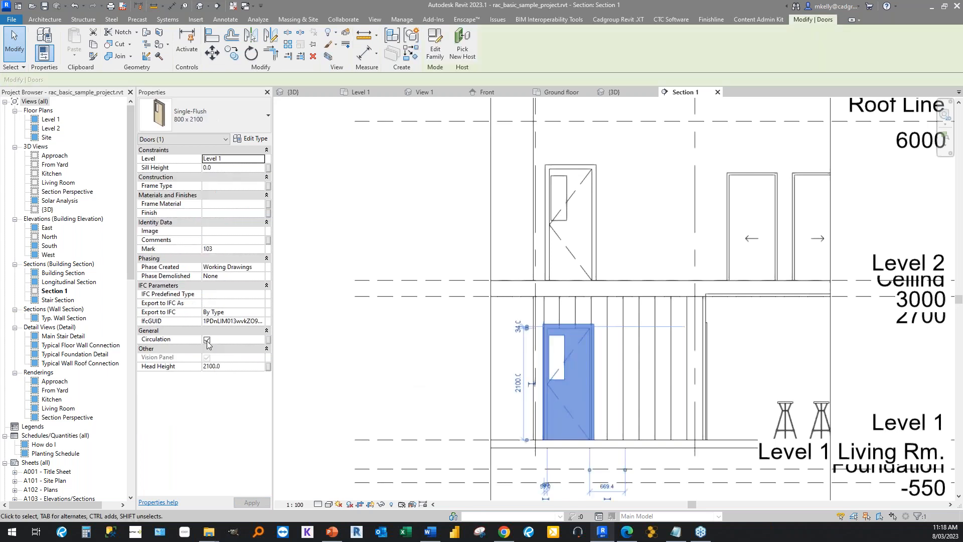
left_click(317, 244)
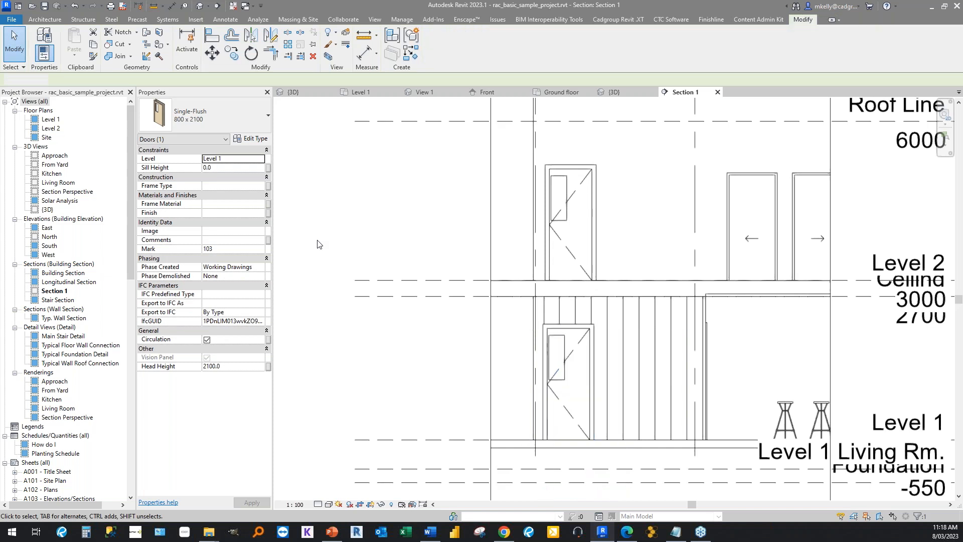
middle_click_drag(317, 240, 388, 249)
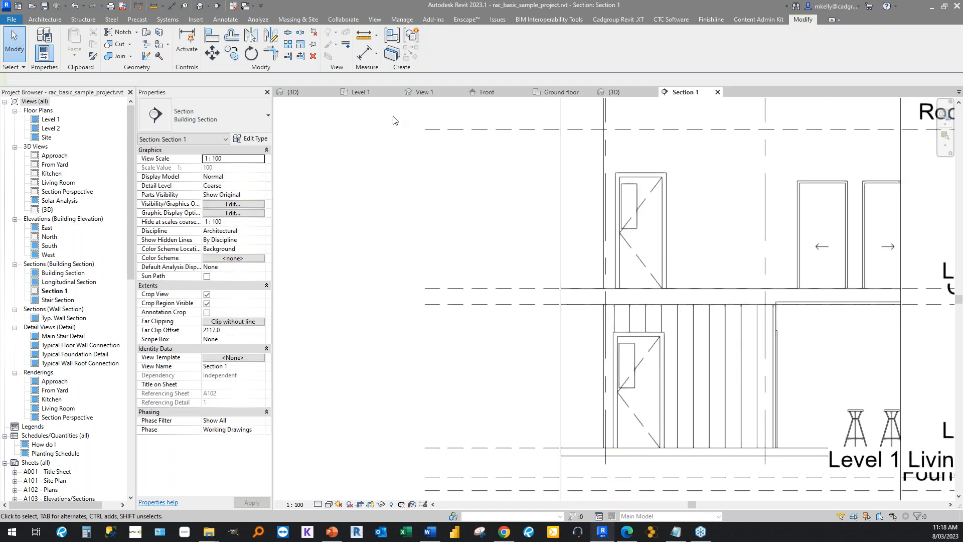
Toggle the Circulation global parameter off and back on, and accept the global parameters with it enabled.
left_click(402, 19)
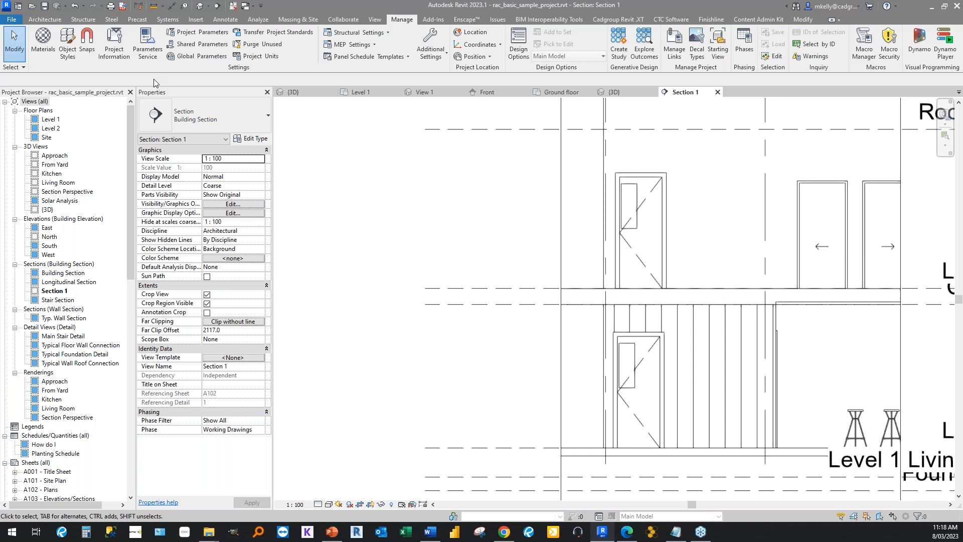
left_click(192, 57)
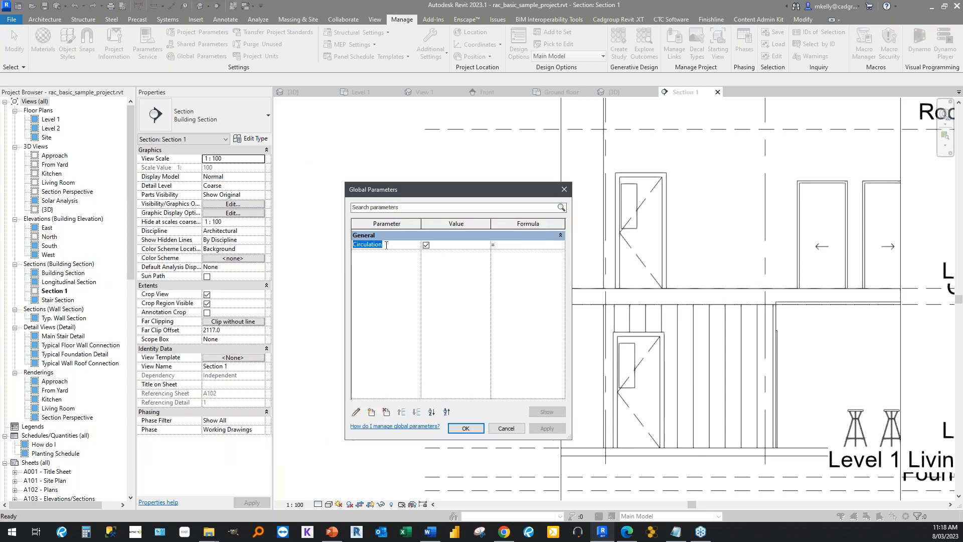
left_click(426, 244)
left_click(426, 245)
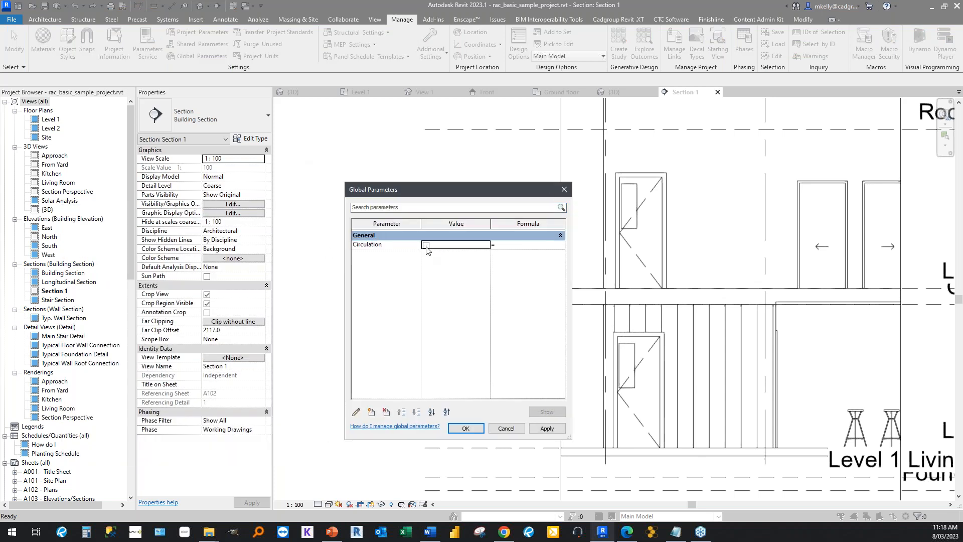
left_click(455, 429)
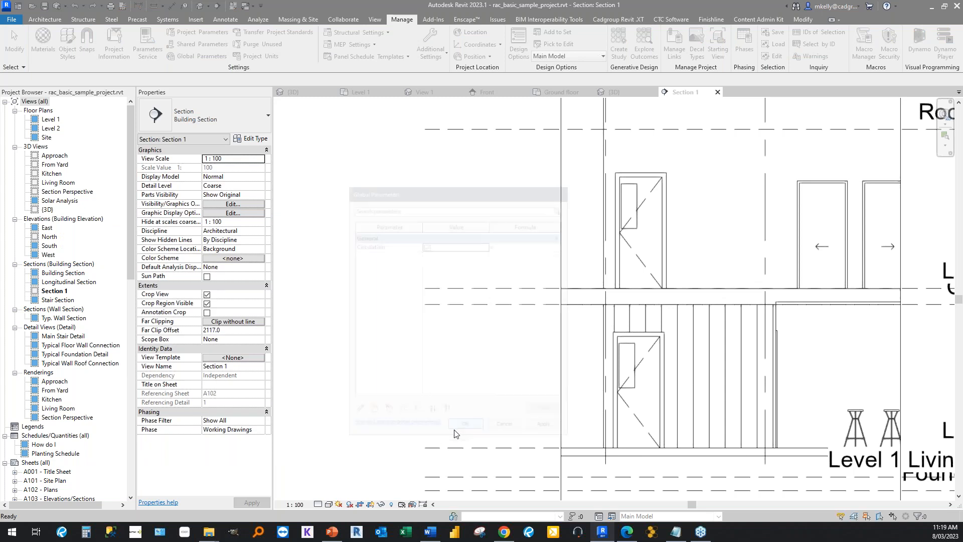
Associate the Circulation property of both Single-Flush doors with the Circulation global parameter and check the Level 2 door's properties.
left_click(637, 396)
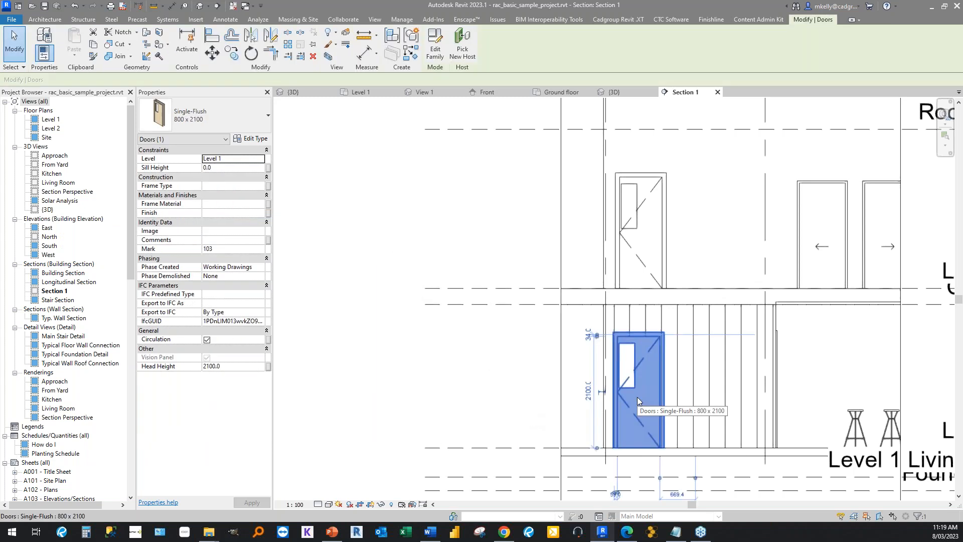
left_click(647, 273, "ctrl")
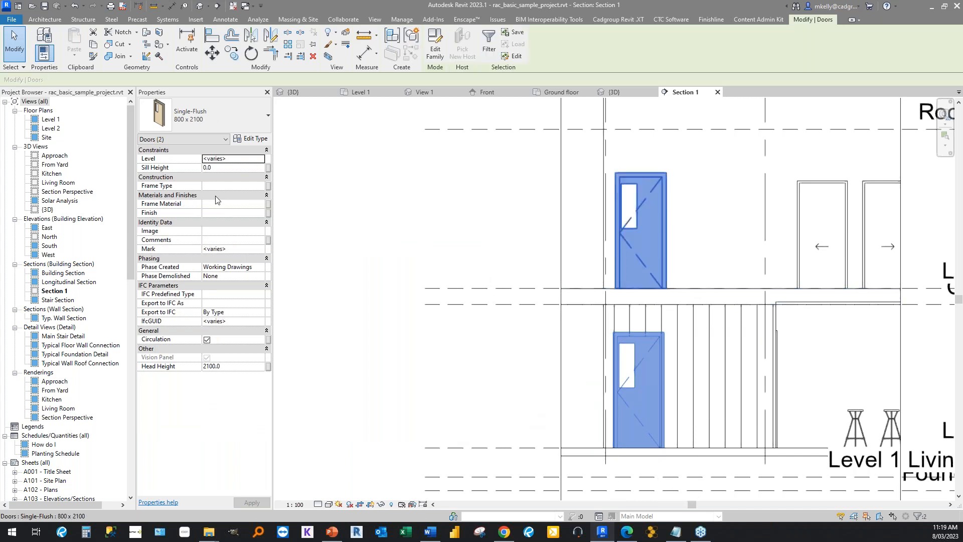
left_click(268, 340)
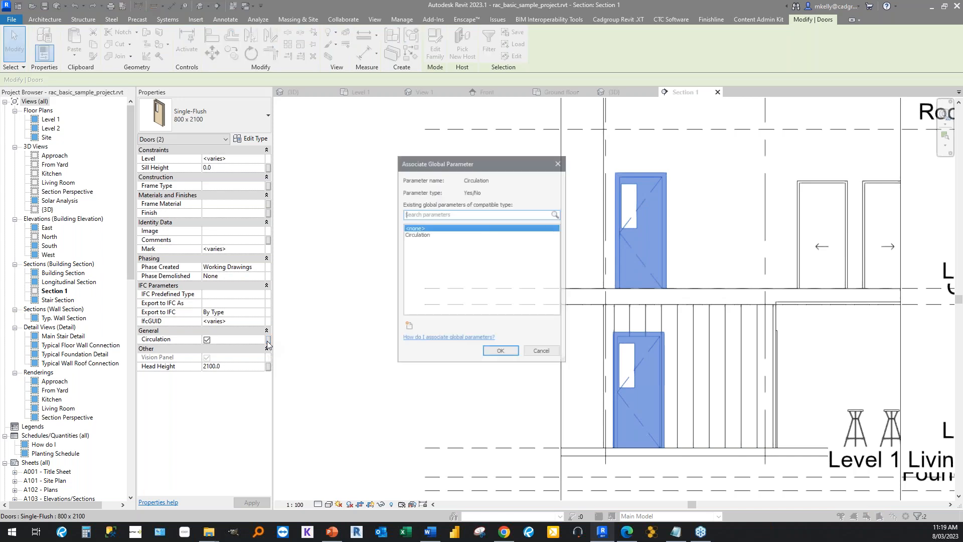
left_click(414, 235)
left_click(499, 352)
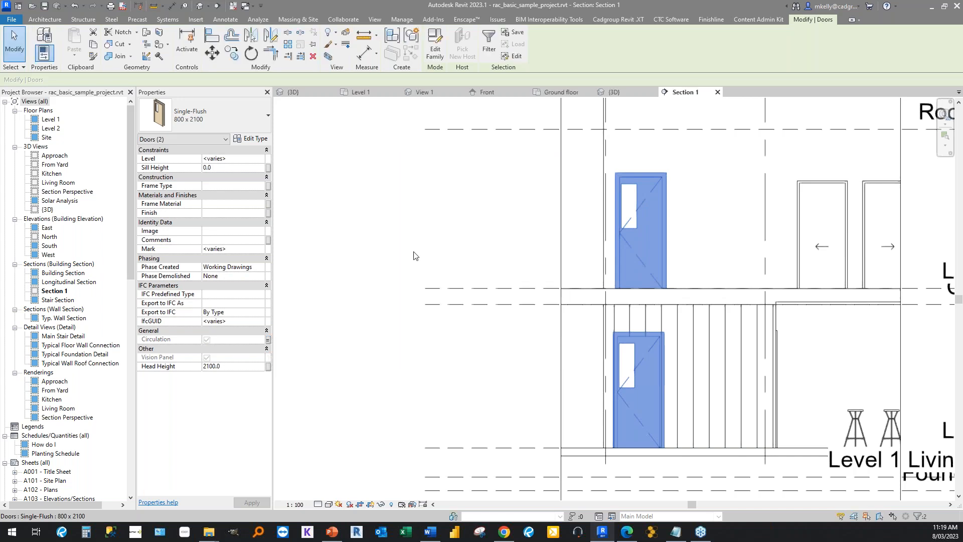
left_click(397, 185)
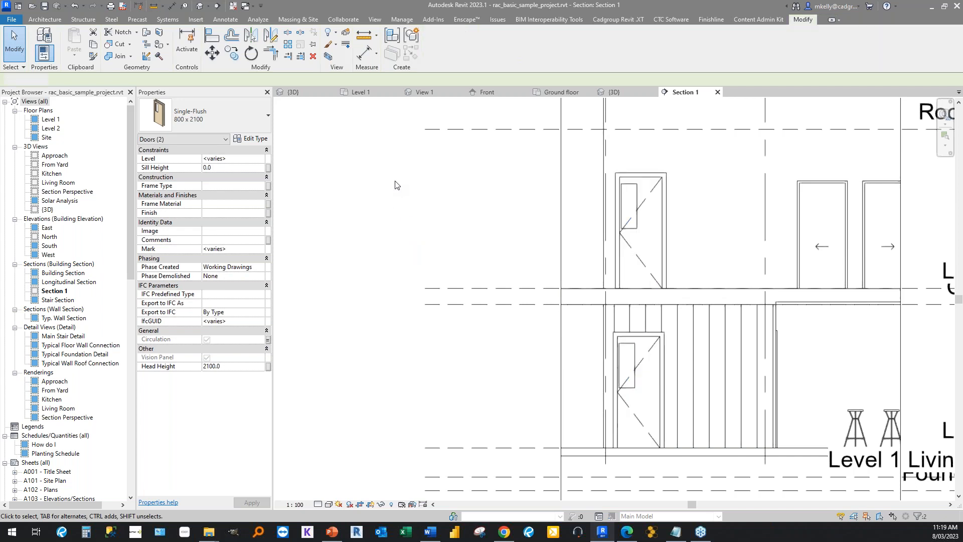
left_click(654, 245)
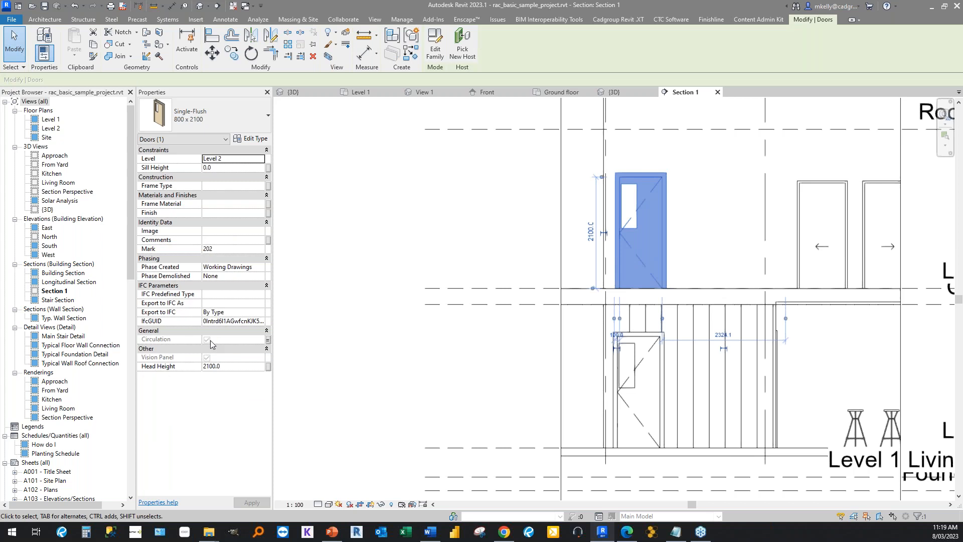
left_click(511, 197)
Disable the Circulation global parameter and apply it to test the doors, then enable and apply it again.
left_click(402, 19)
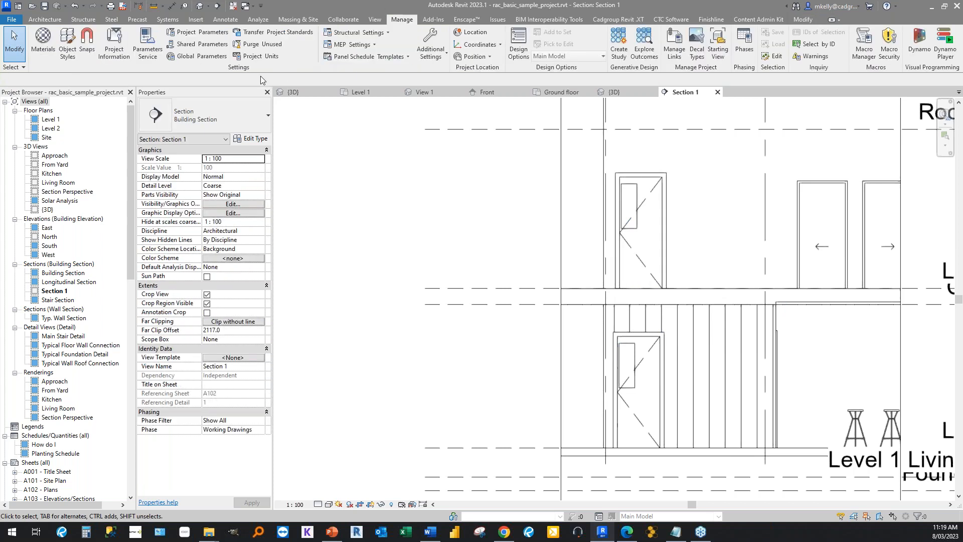
left_click(198, 56)
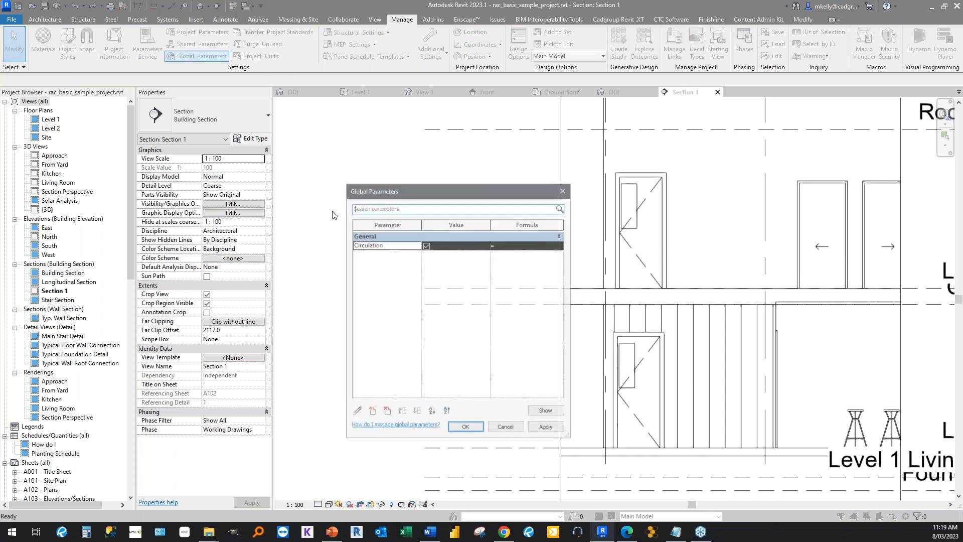
left_click(326, 221)
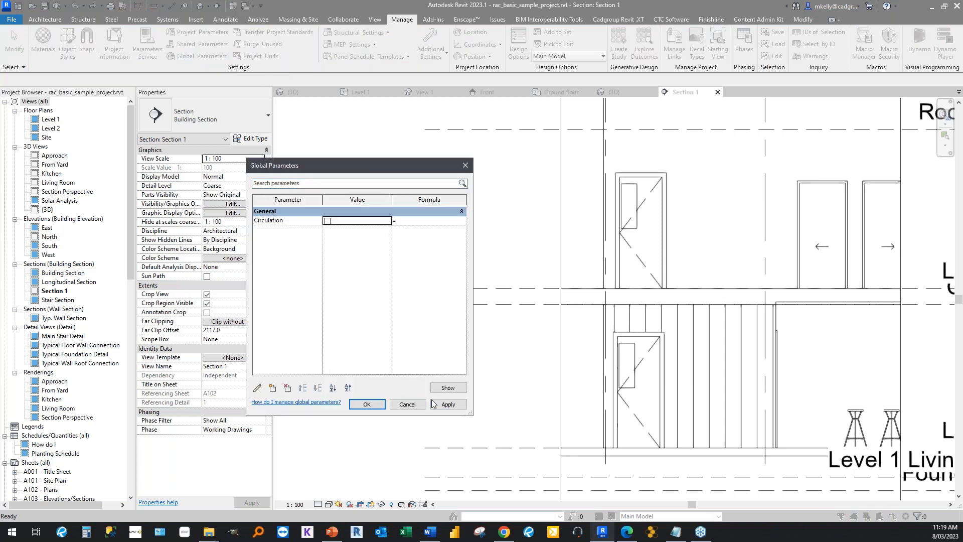
left_click(448, 404)
left_click(327, 222)
left_click(448, 404)
Create a global parameter named Corridor Width of type Length, grouped under Dimensions.
left_click(273, 387)
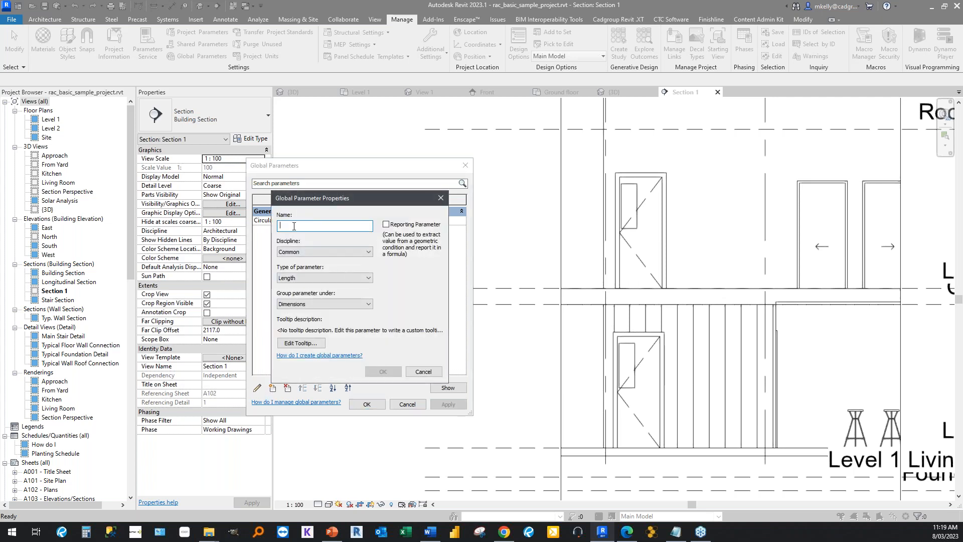
type("Corridor Width")
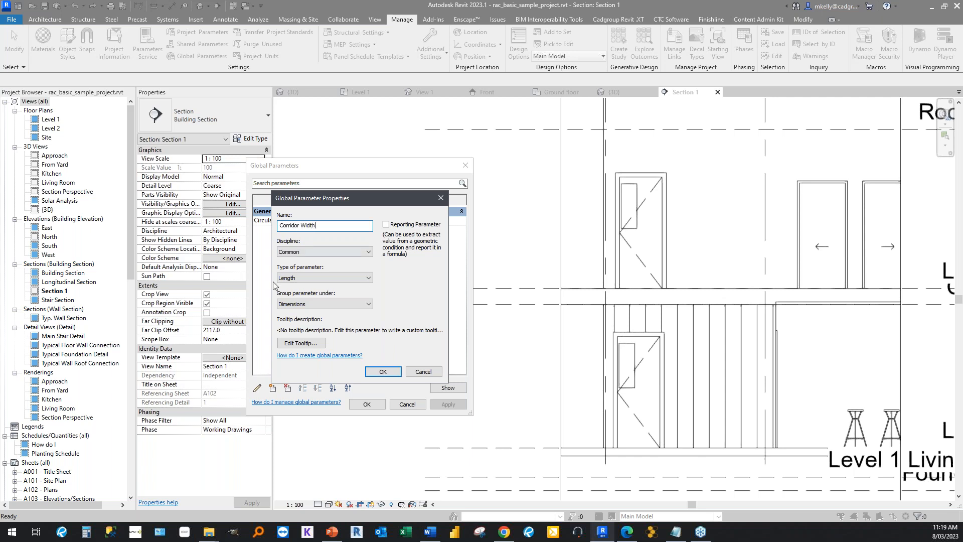
left_click(302, 278)
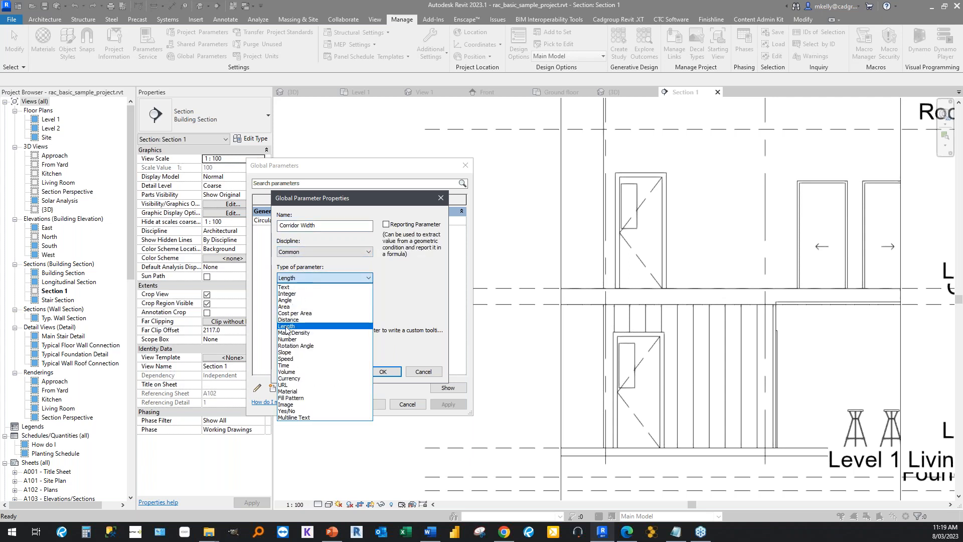
left_click(286, 329)
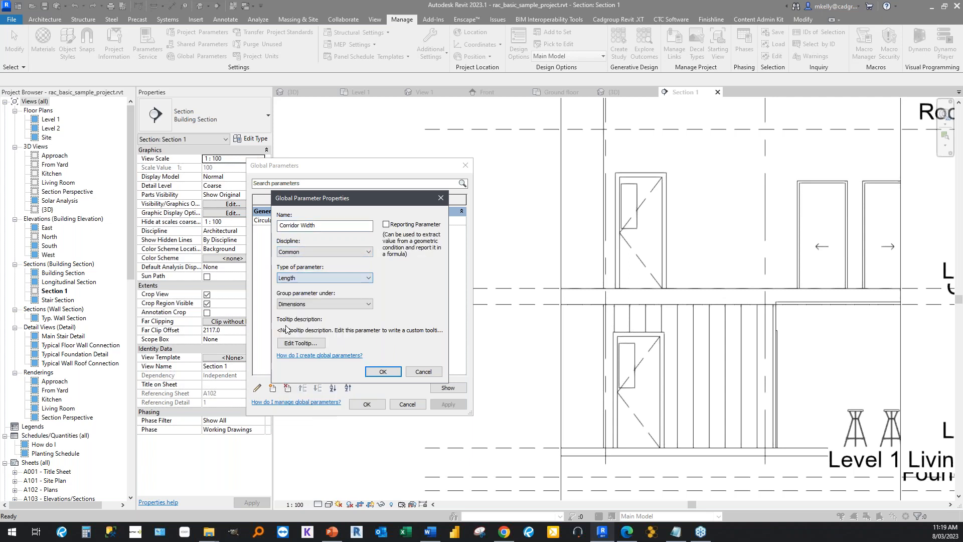
left_click(381, 371)
Set the value of the Corridor Width global parameter to 1200.
left_click(332, 220)
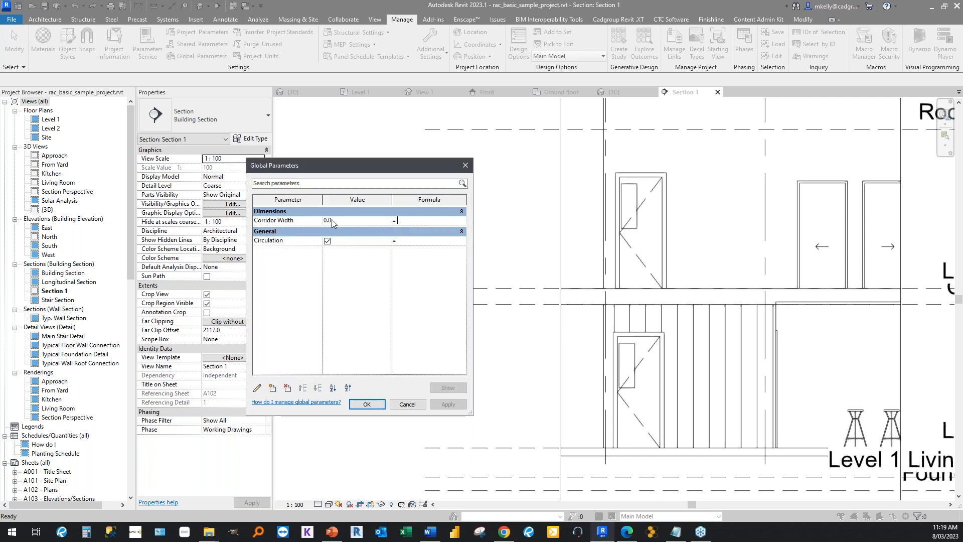
type("1200")
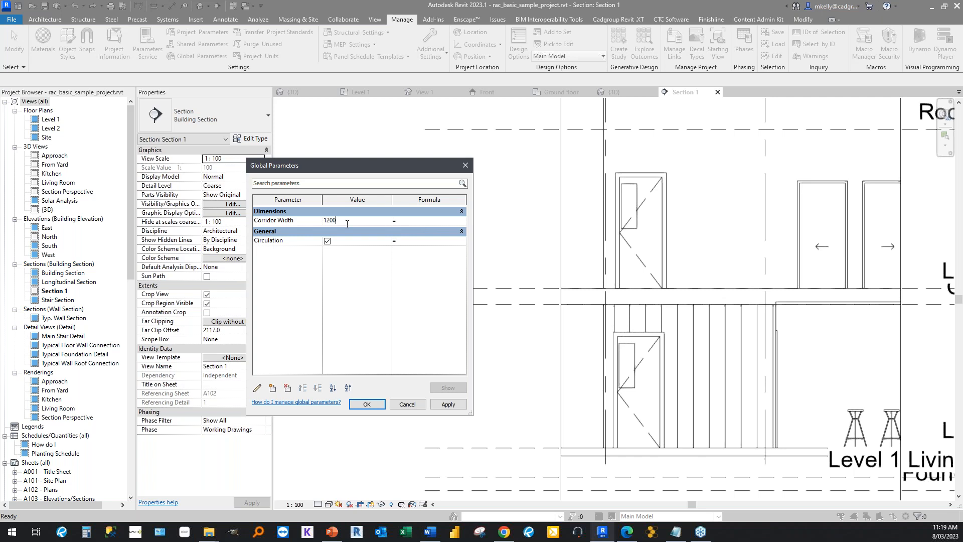
left_click(352, 308)
left_click(414, 219)
left_click(352, 221)
key("Tab")
Go over the Corridor Width parameter's name and empty formula, and leave the global parameters without accepting the changes.
left_click(281, 221)
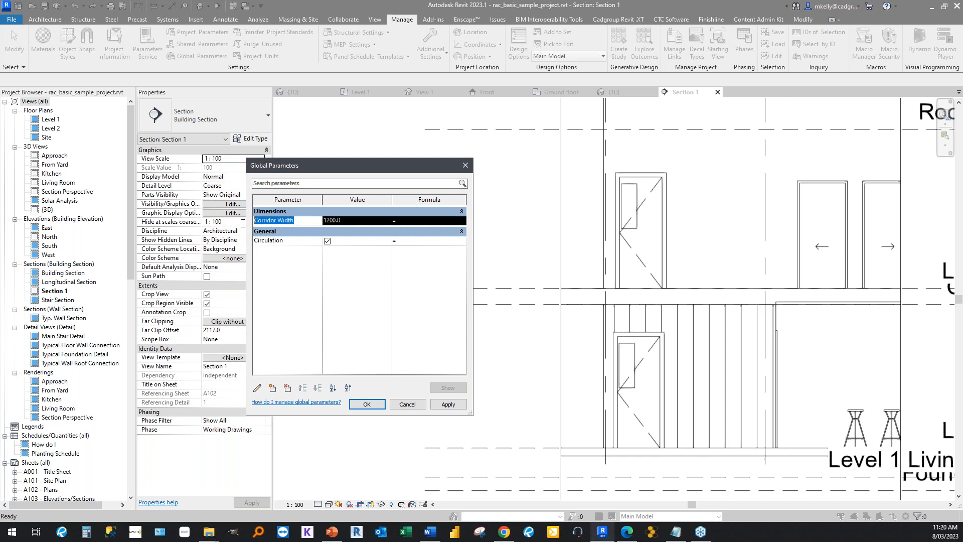
left_click(273, 287)
left_click_drag(298, 220, 228, 221)
left_click(300, 224)
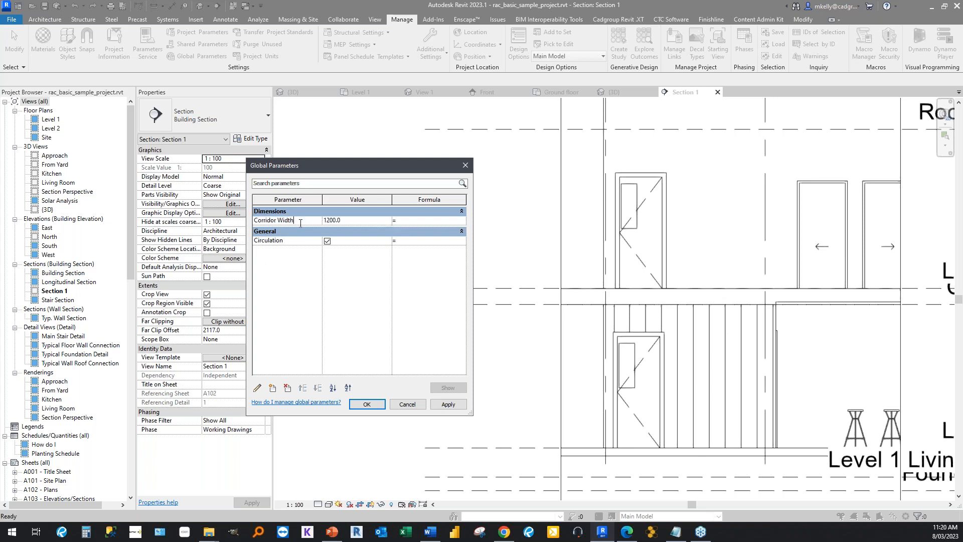
left_click(290, 265)
left_click(423, 211)
left_click(410, 211)
left_click(410, 221)
left_click(400, 407)
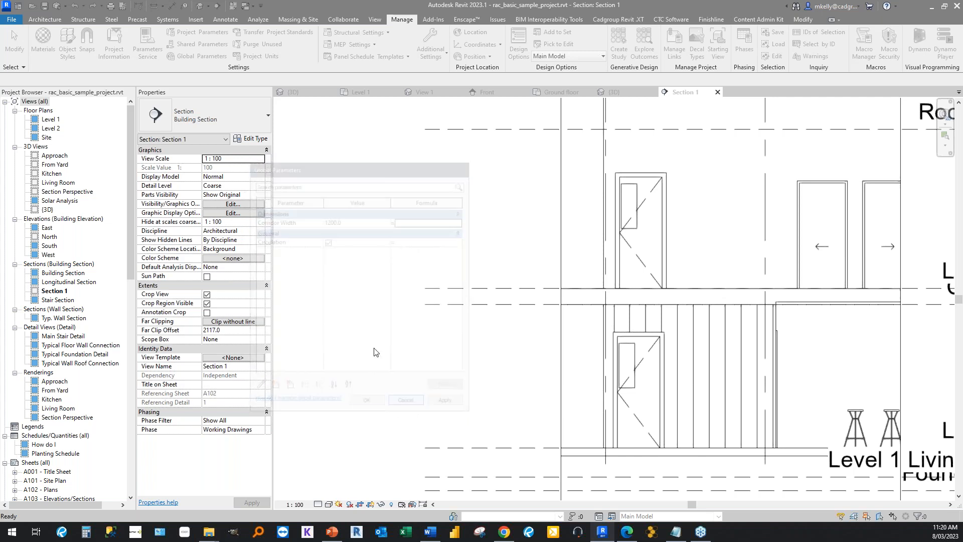
Close the project's Section 1 view and open the Ground floor plan of the Single-Flush door family.
left_click(716, 92)
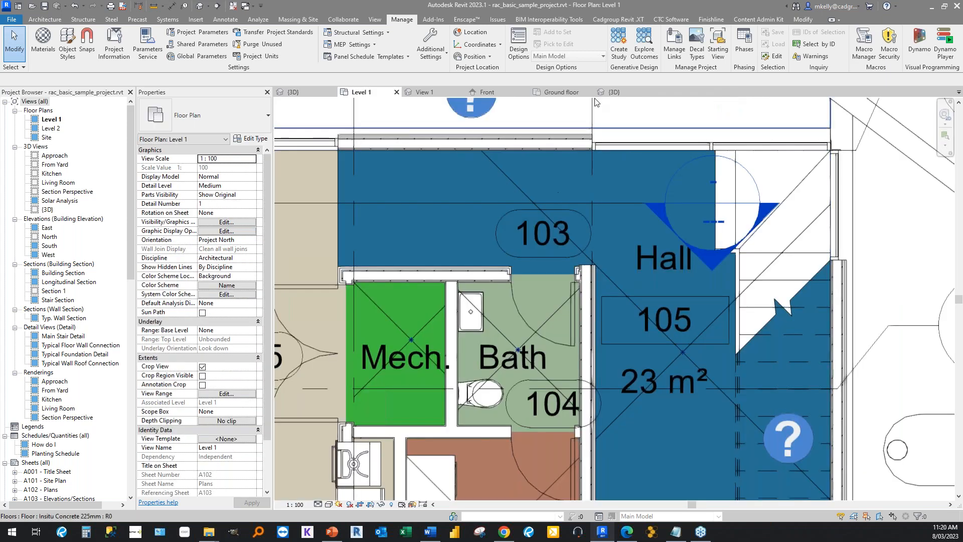
left_click(614, 93)
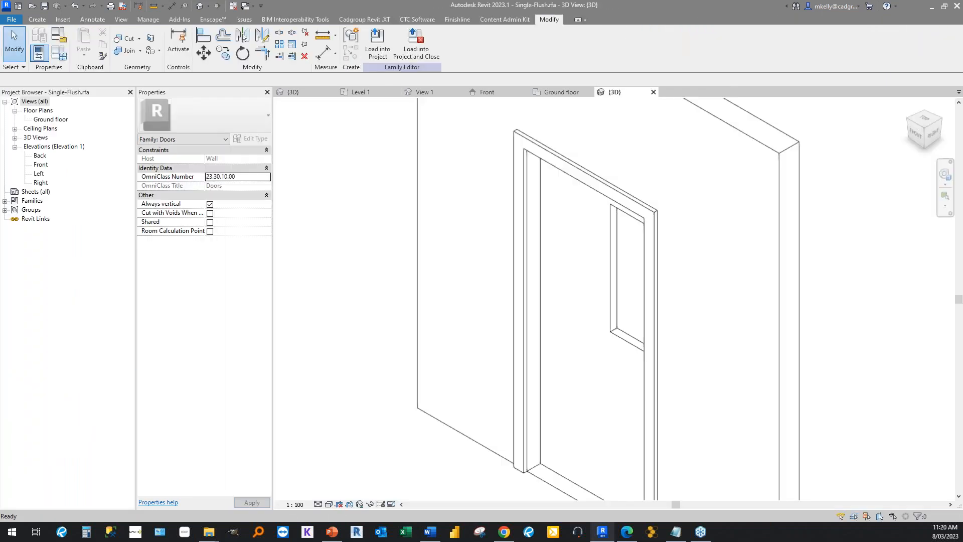
left_click(41, 121)
double_click(42, 120)
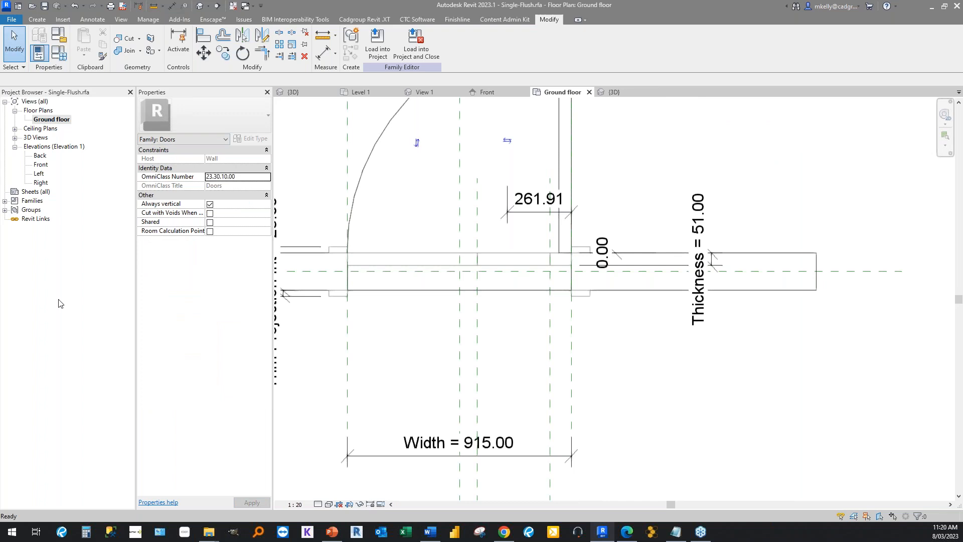
middle_click_drag(376, 380, 497, 419)
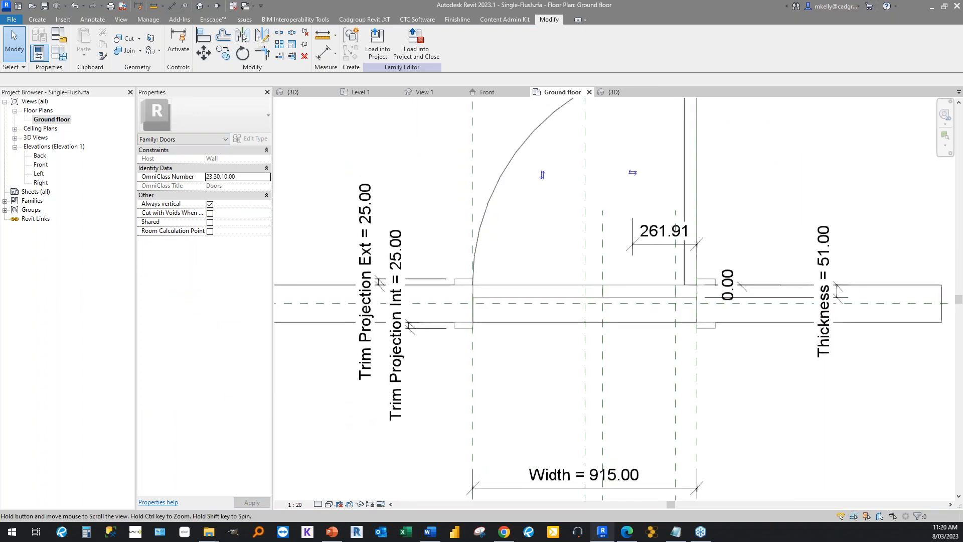
Load the Handle (1) (AUS), Handle - D-pull (5) (AUS) and Handle - Emergency bar (AUS) families into the door family.
left_click(5, 201)
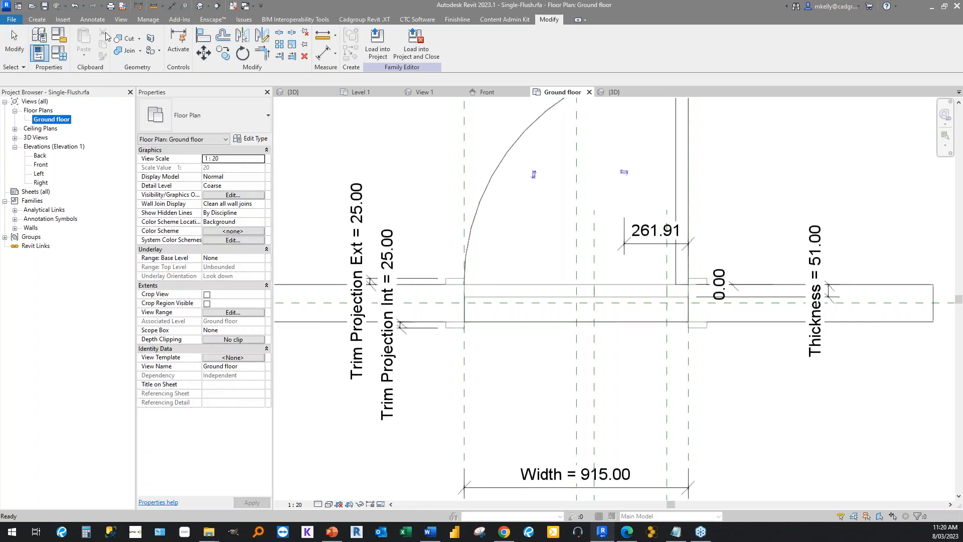
left_click(63, 20)
left_click(473, 45)
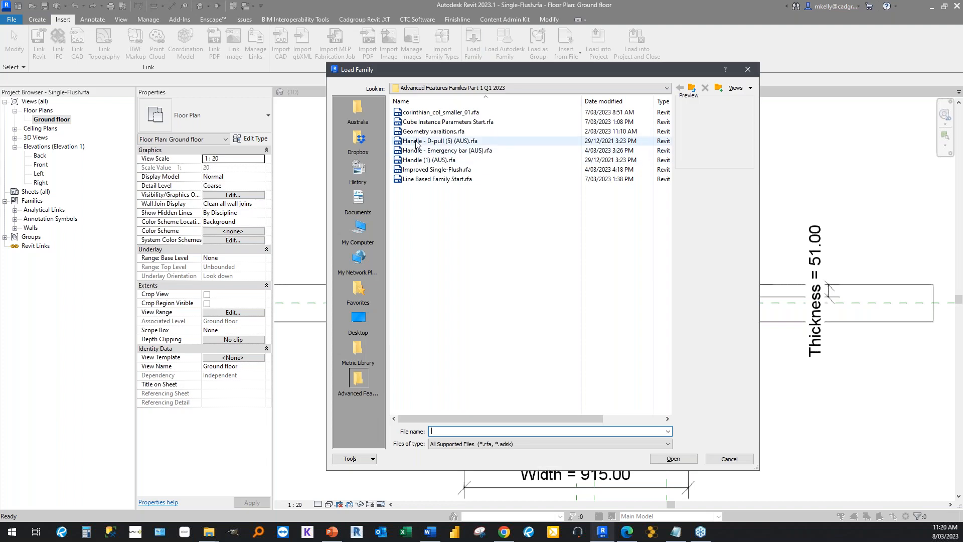
left_click(417, 159)
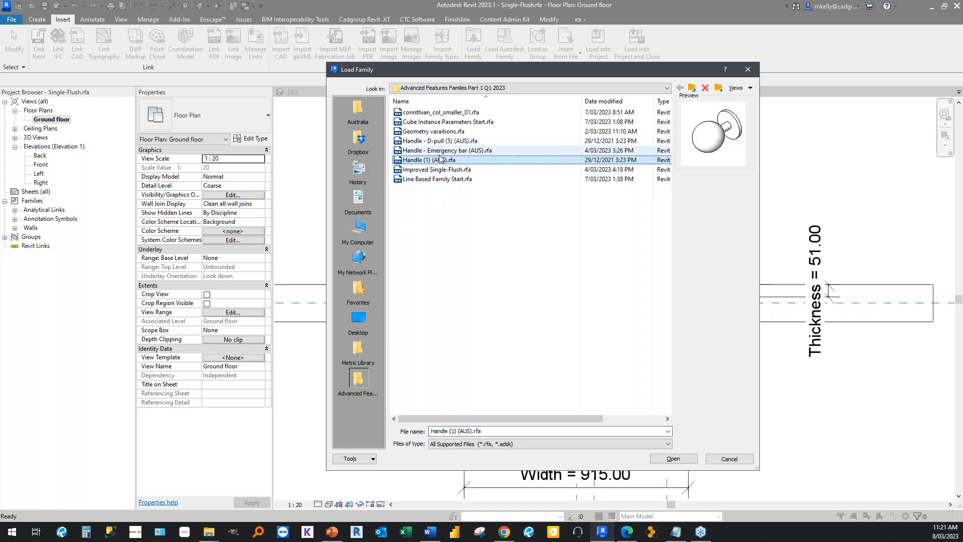
left_click(432, 150, "shift")
left_click(426, 142, "shift")
left_click(662, 459)
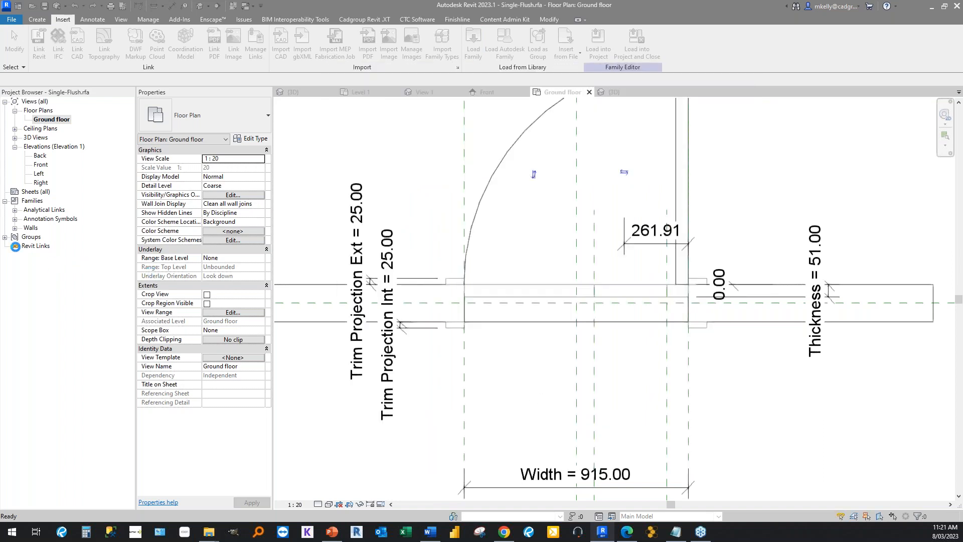
Place an instance of the loaded Handle (1) (AUS) type on the swing-side face of the door panel, near its latch edge.
left_click(25, 237)
left_click(25, 254)
left_click(25, 273)
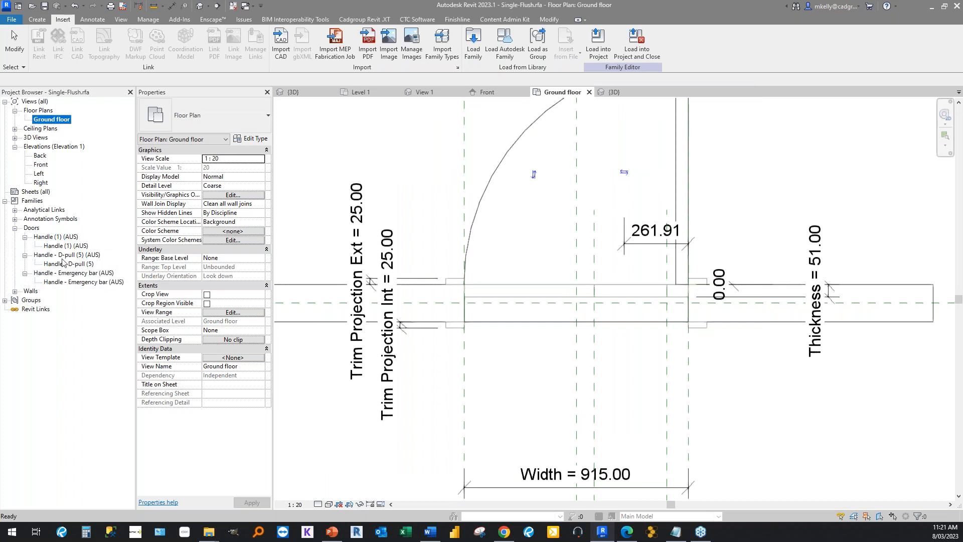
left_click(72, 246)
right_click(71, 248)
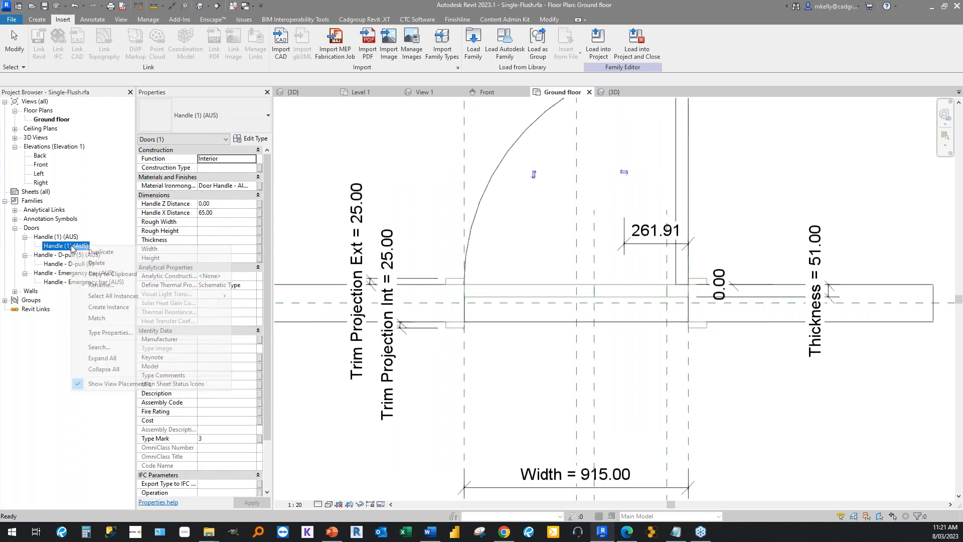
left_click(127, 307)
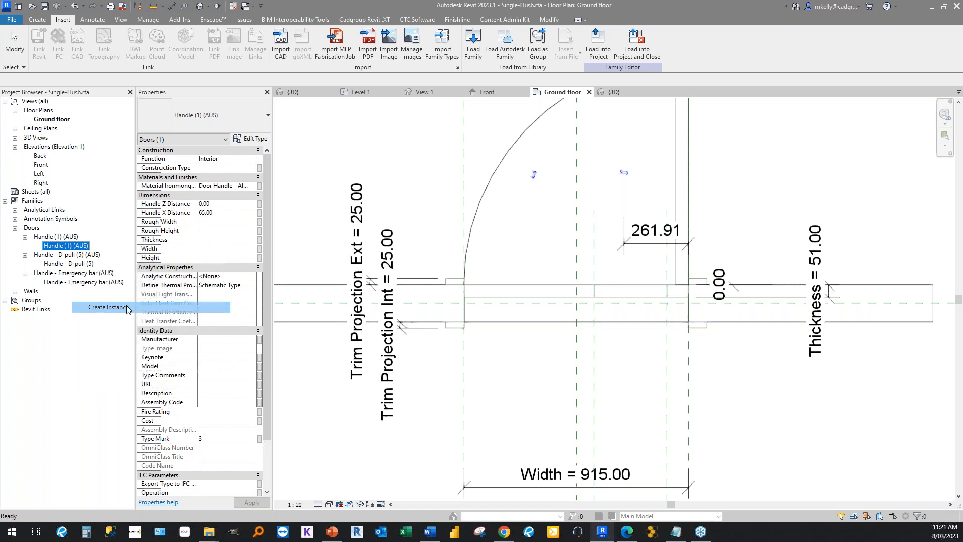
left_click(506, 284)
Place an instance of Handle - D-pull (5) at the same spot as the knob handle on the door face.
right_click(80, 266)
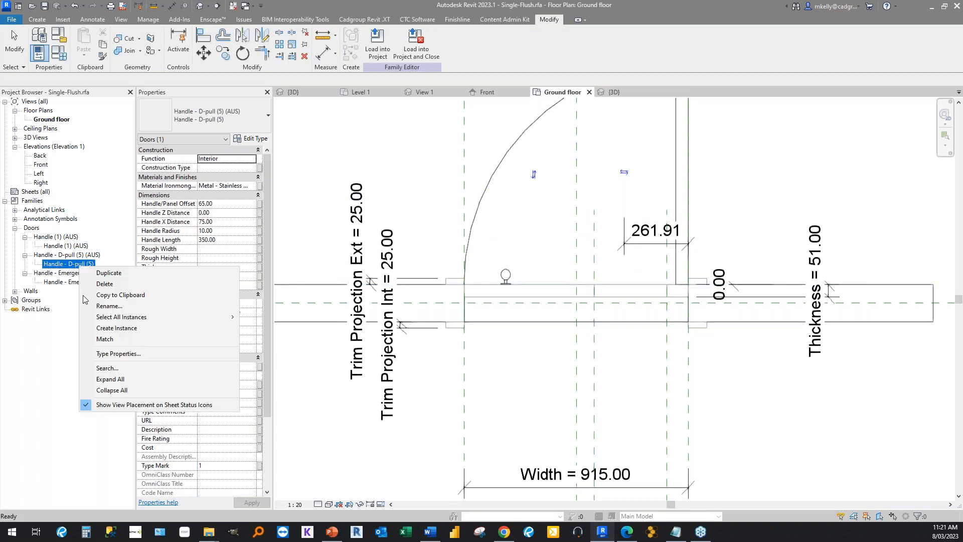
left_click(106, 327)
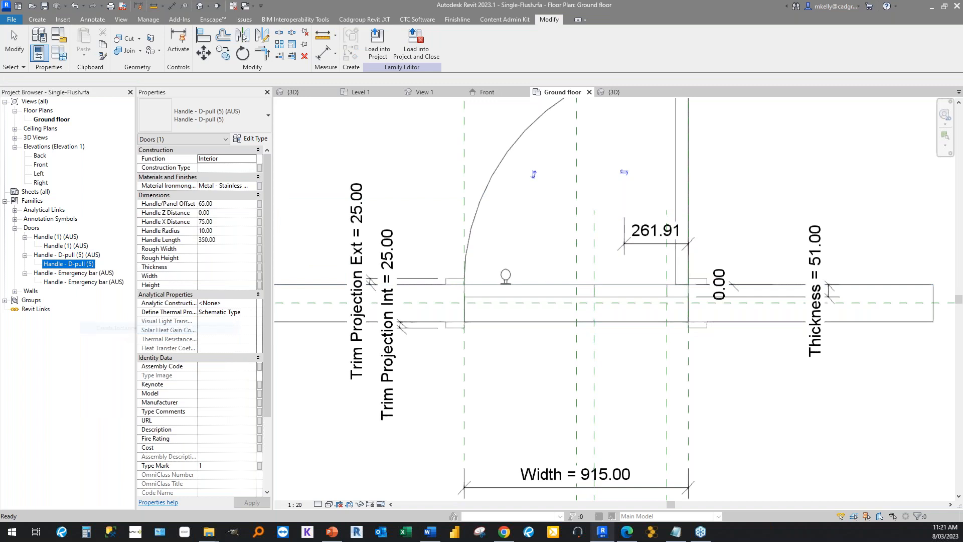
scroll(479, 277, "up", 2)
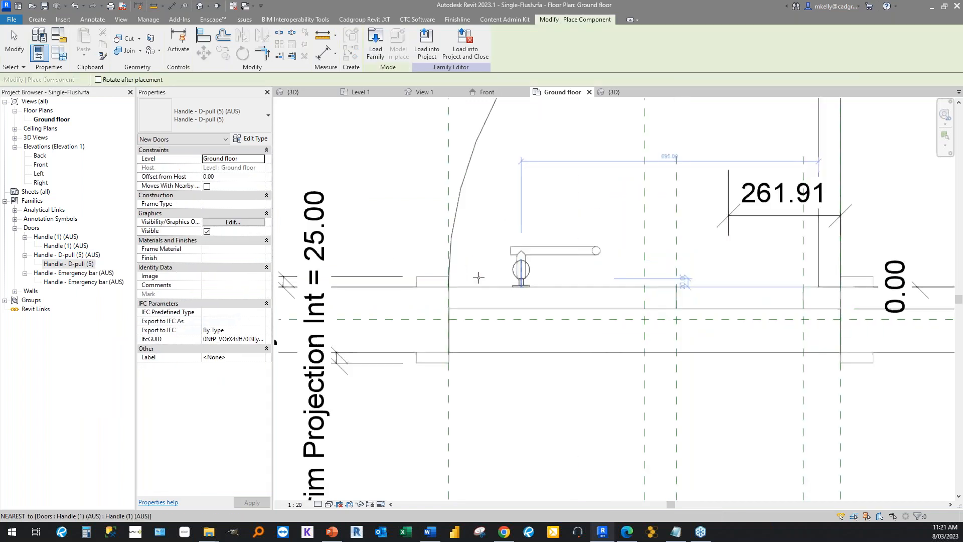
key("Escape")
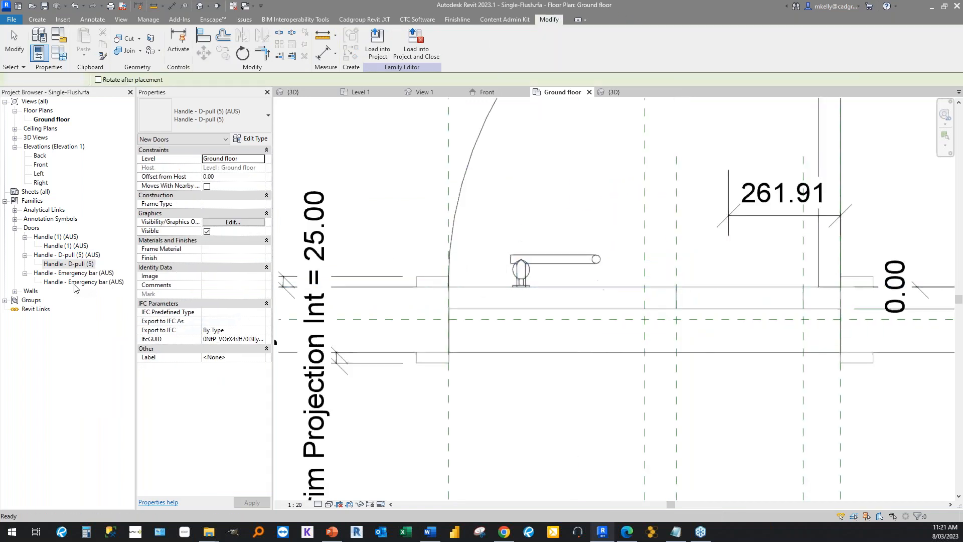
Place an instance of Handle - Emergency bar (AUS) on the door face, starting at the other handles, and end the placement.
left_click(75, 282)
right_click(75, 282)
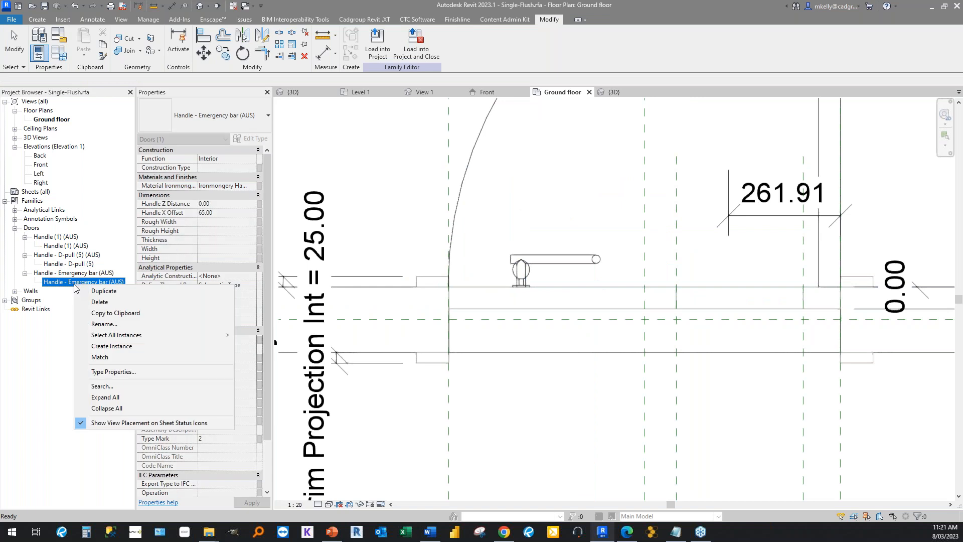
left_click(111, 346)
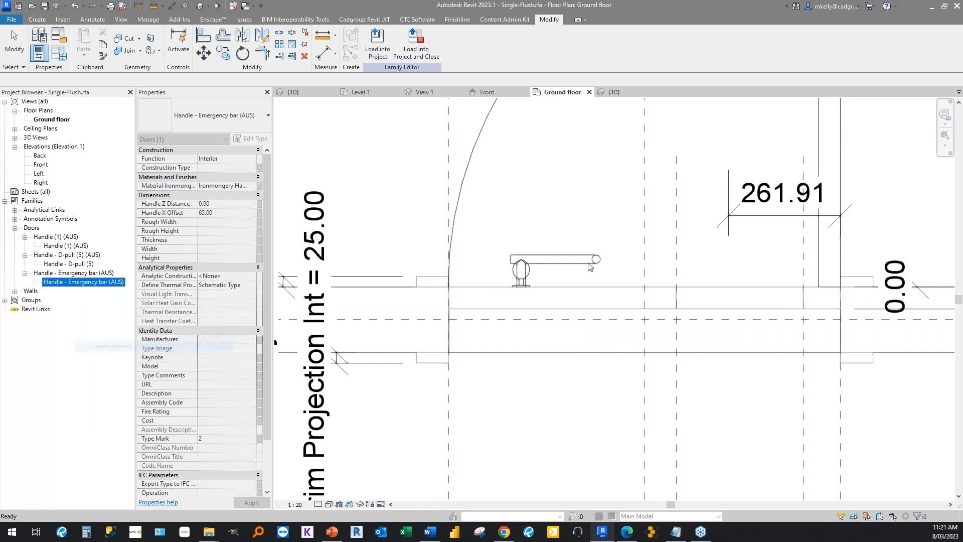
left_click(499, 284)
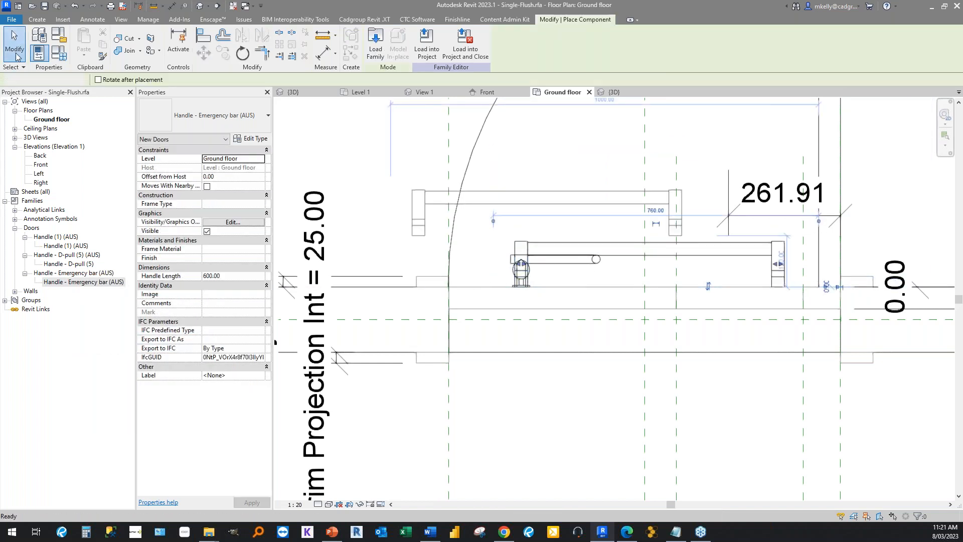
left_click(15, 48)
middle_click_drag(383, 194, 549, 266)
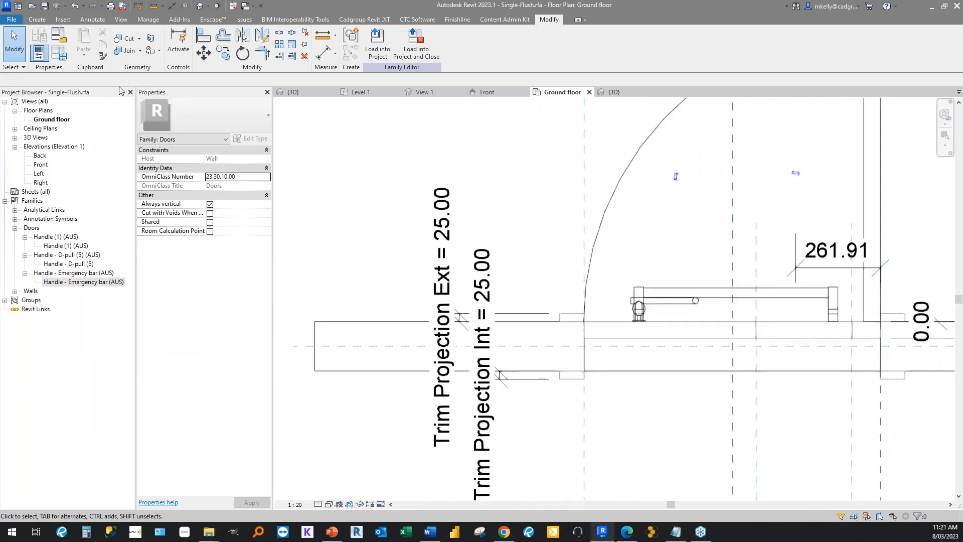
Create a family parameter named Emergency Handle, set as Instance, for the emergency bar's Visible property.
left_click(725, 300)
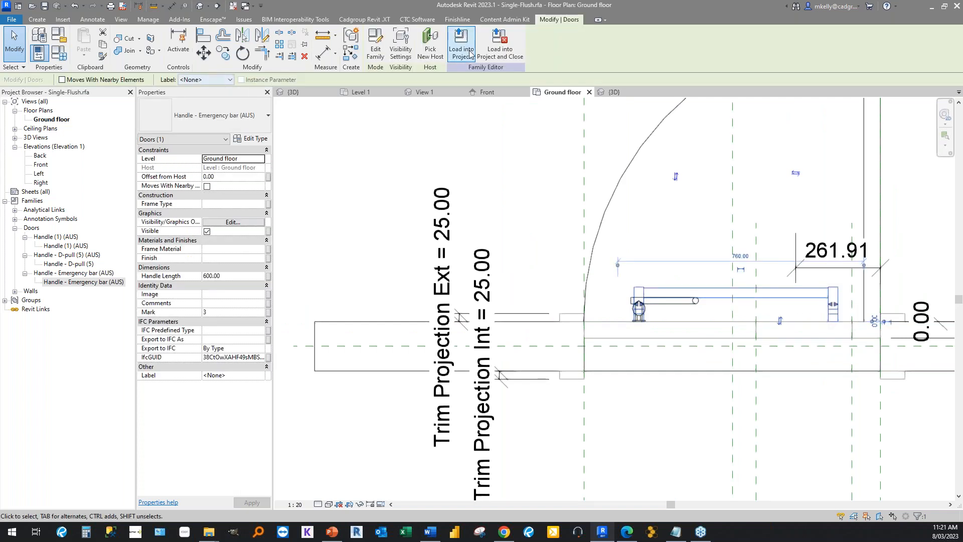
left_click(268, 232)
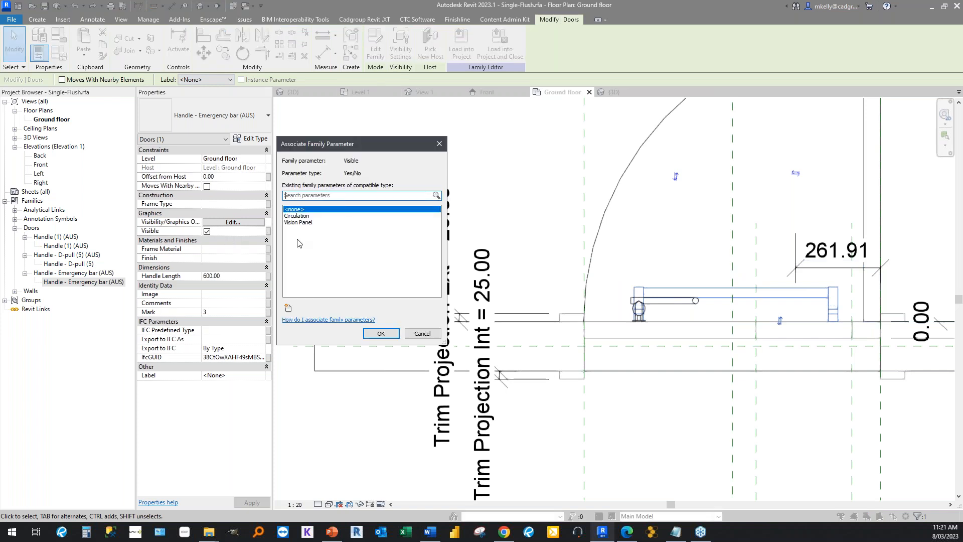
left_click(288, 307)
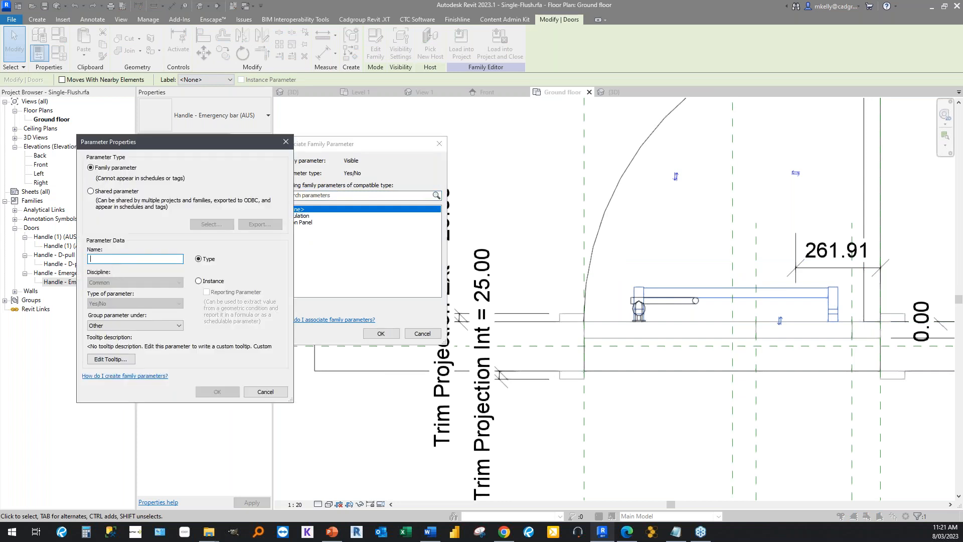
type("Emergency")
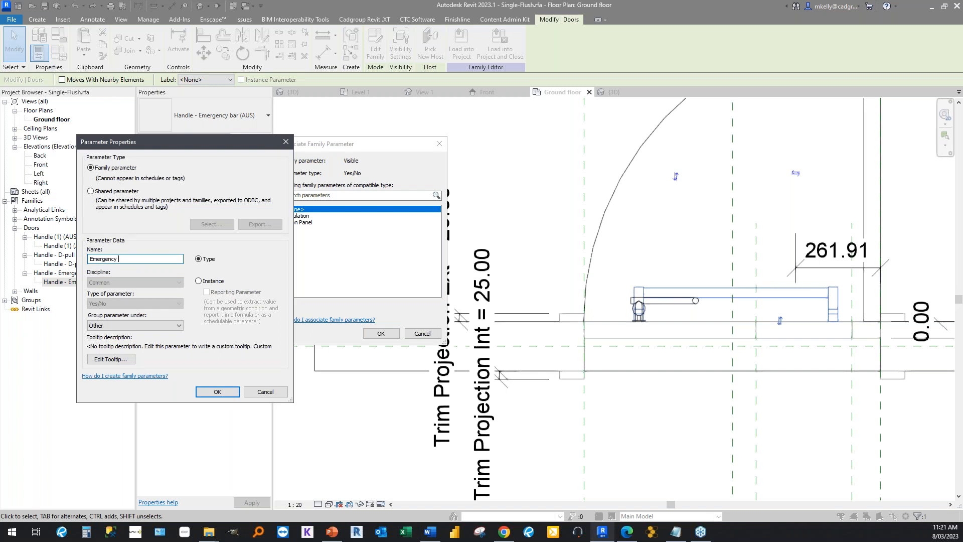
type(" Hang")
left_click(199, 281)
left_click_drag(150, 259, 88, 258)
Group the Emergency Handle parameter under Construction and associate it with the emergency bar's visibility.
left_click(132, 325)
scroll(106, 404, "up", 2)
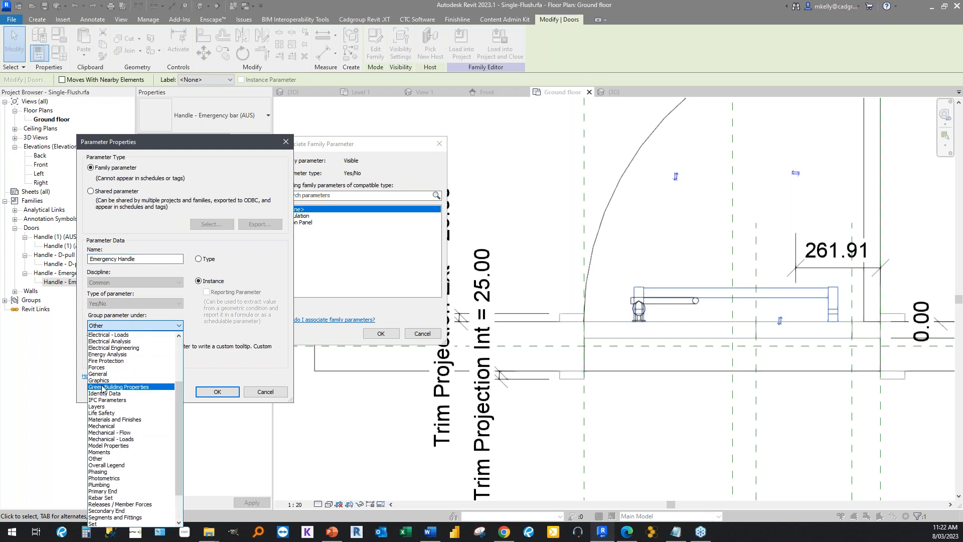
scroll(108, 381, "up", 4)
left_click(108, 361)
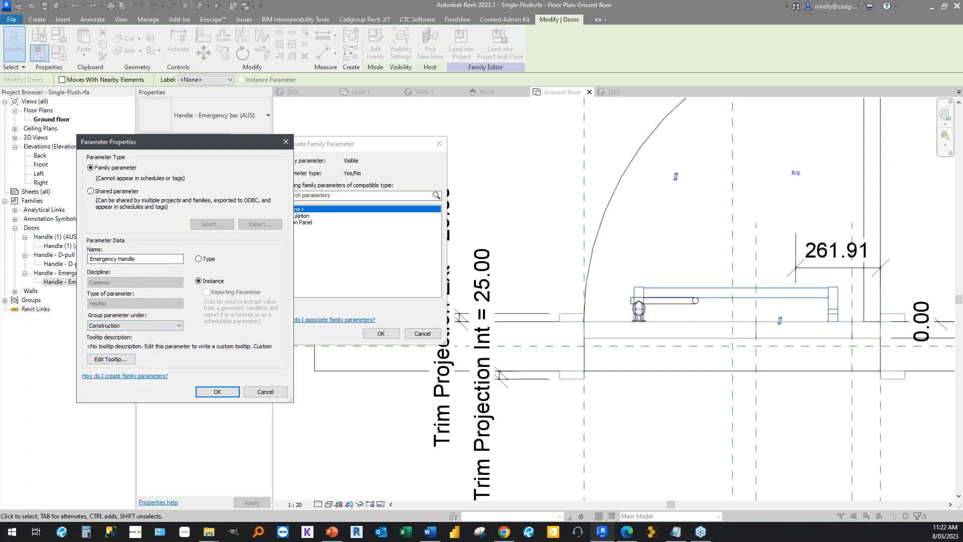
left_click_drag(141, 259, 88, 259)
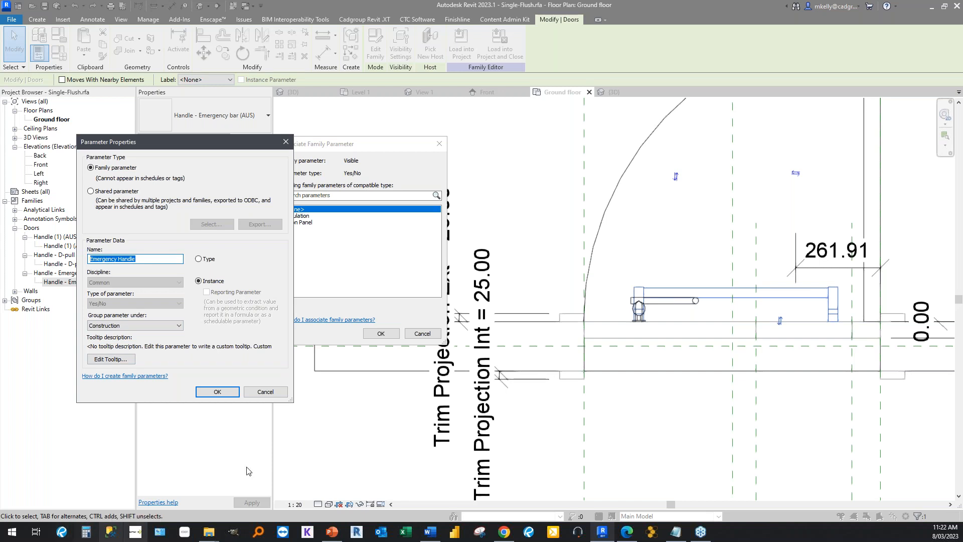
left_click(134, 327)
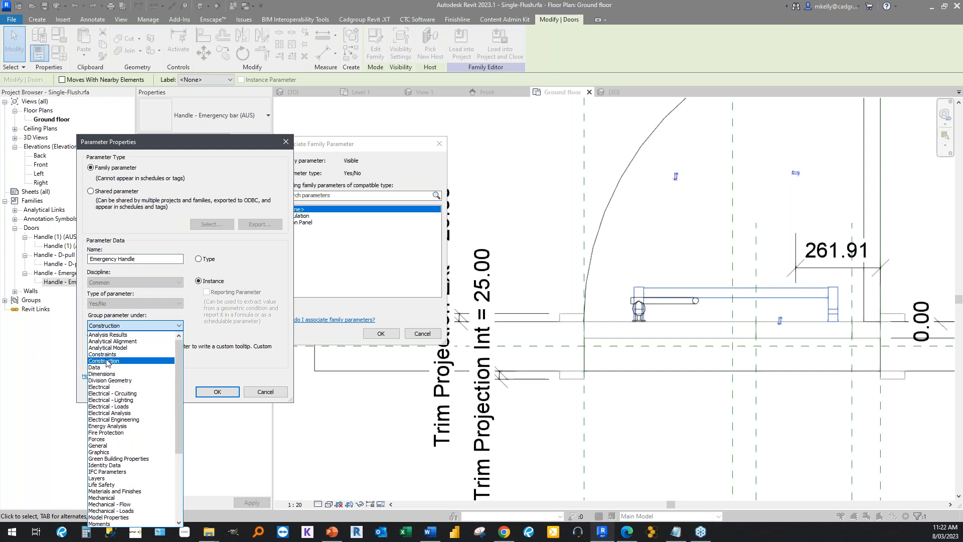
left_click(106, 361)
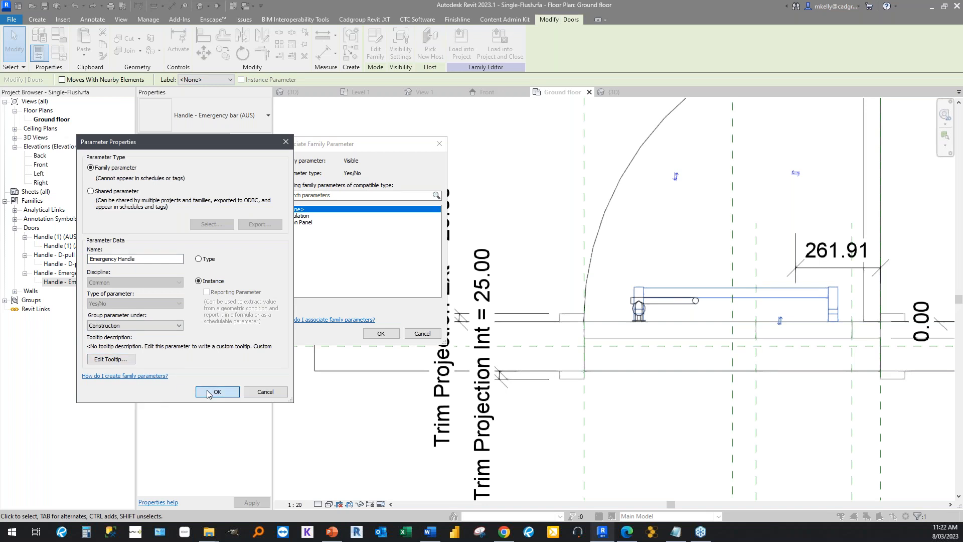
left_click(208, 391)
left_click(380, 332)
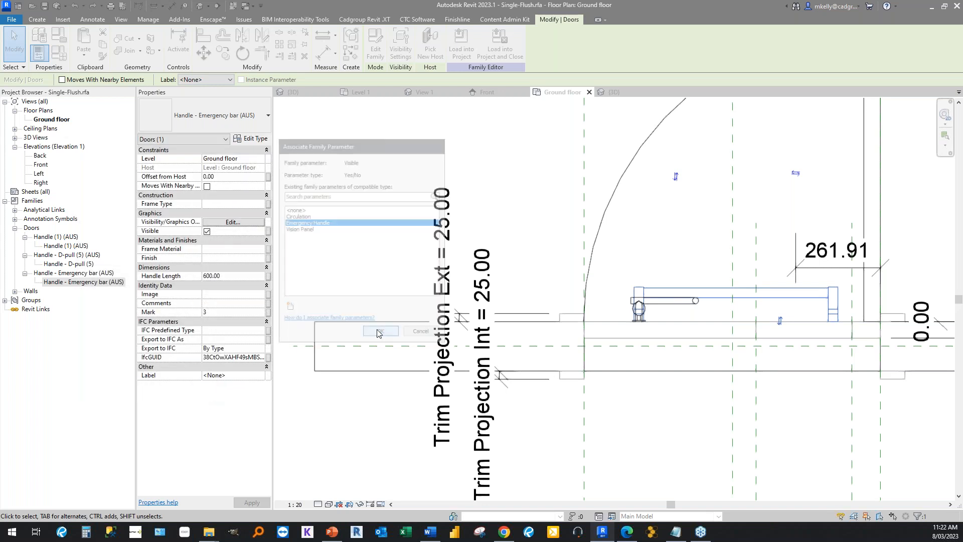
left_click(413, 229)
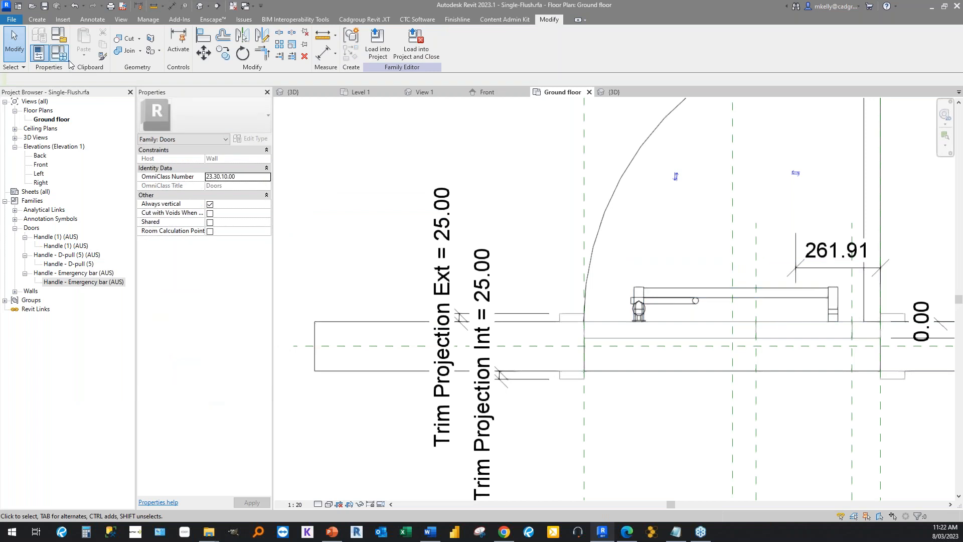
Create a family parameter named D_Pull as an Instance parameter of type Yes/No, grouped under Construction.
left_click(58, 52)
left_click_drag(381, 133, 197, 70)
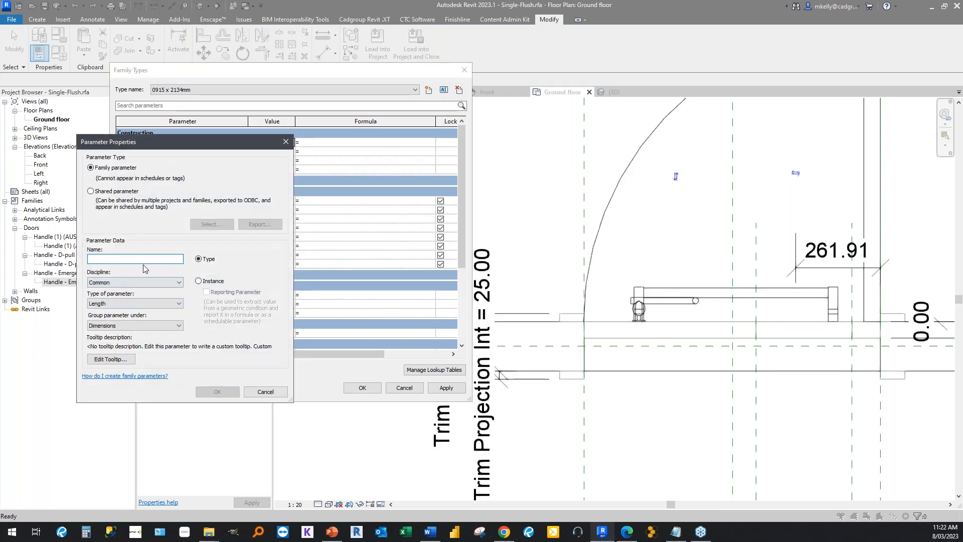
type("D_Pull")
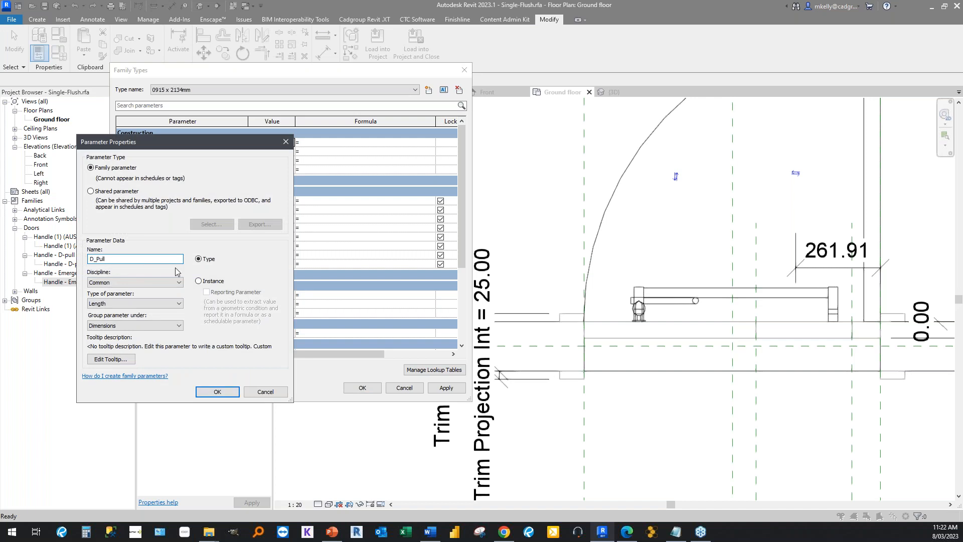
left_click(199, 283)
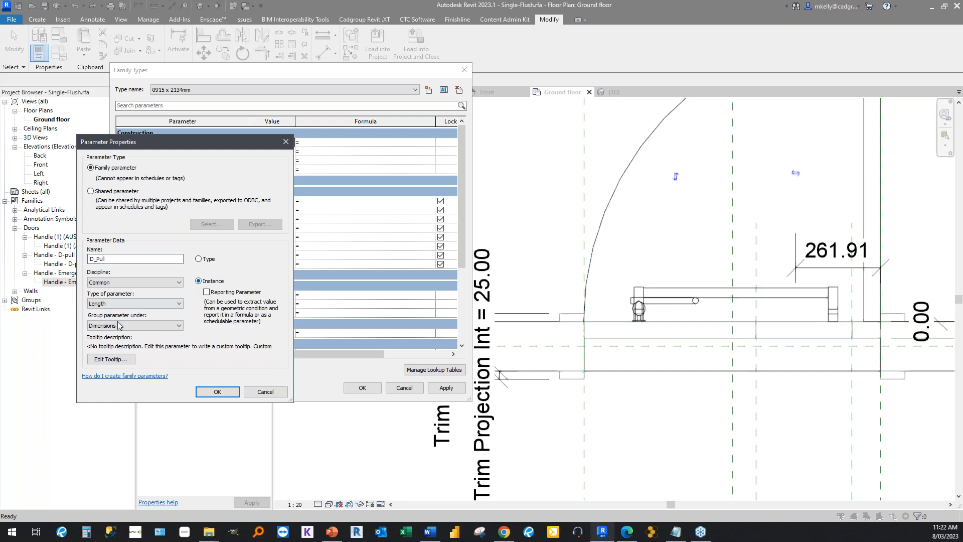
left_click(114, 304)
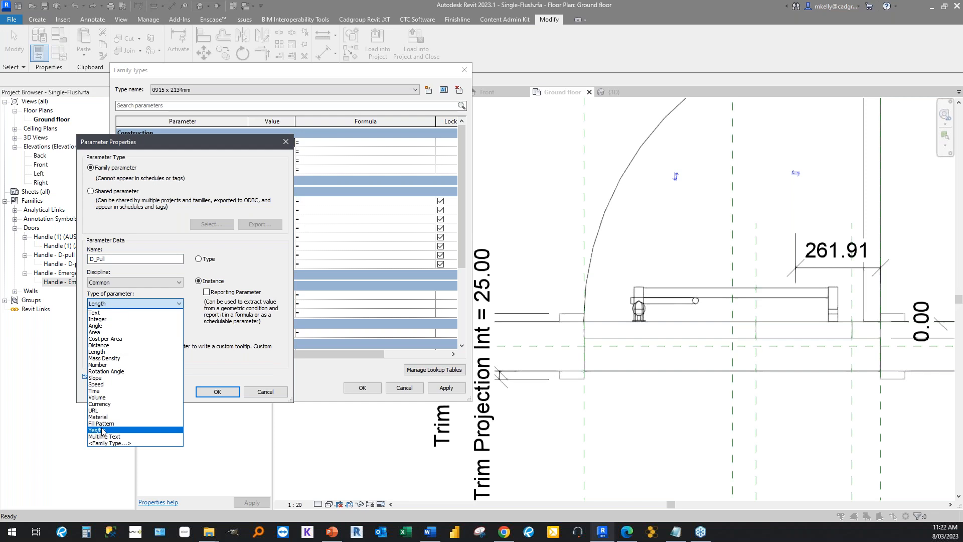
left_click(102, 430)
left_click(111, 326)
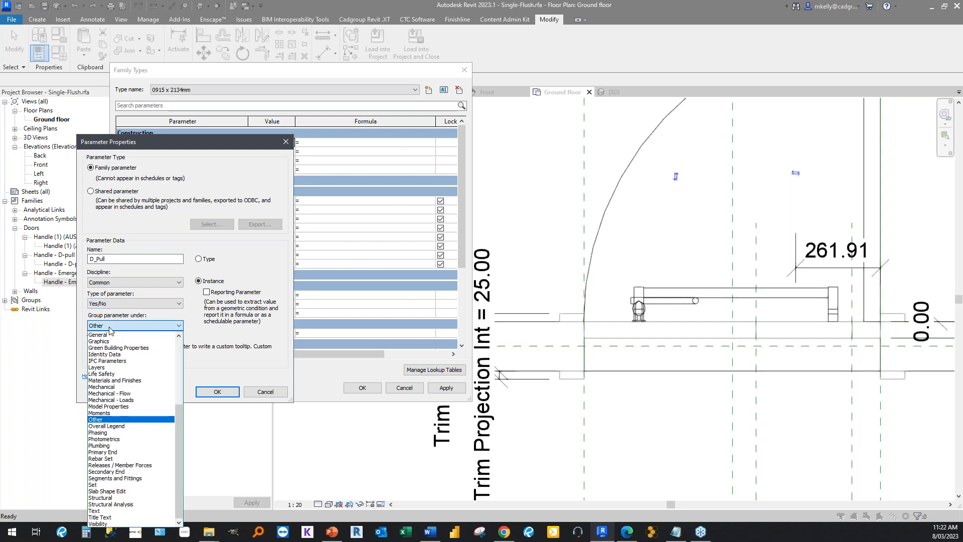
scroll(101, 388, "up", 3)
scroll(102, 388, "up", 3)
left_click(101, 362)
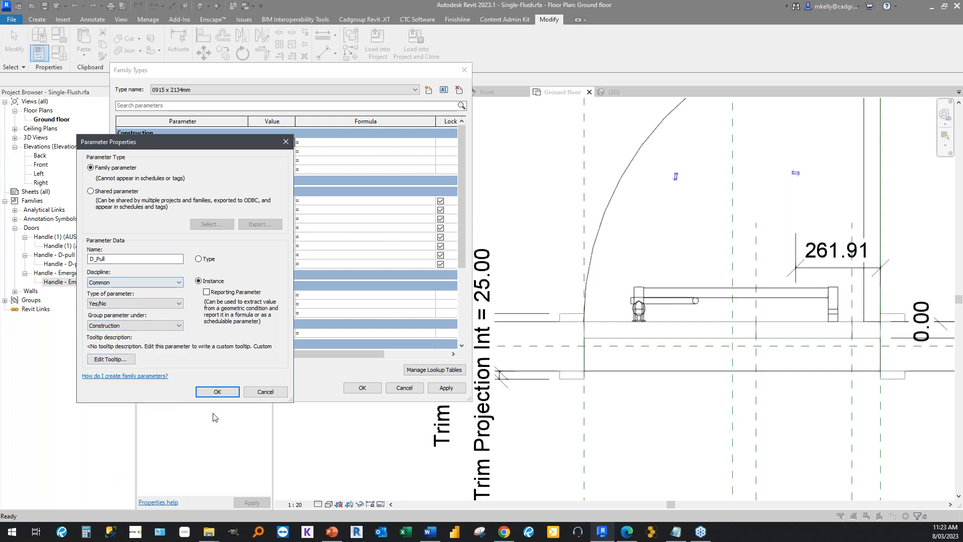
left_click(217, 391)
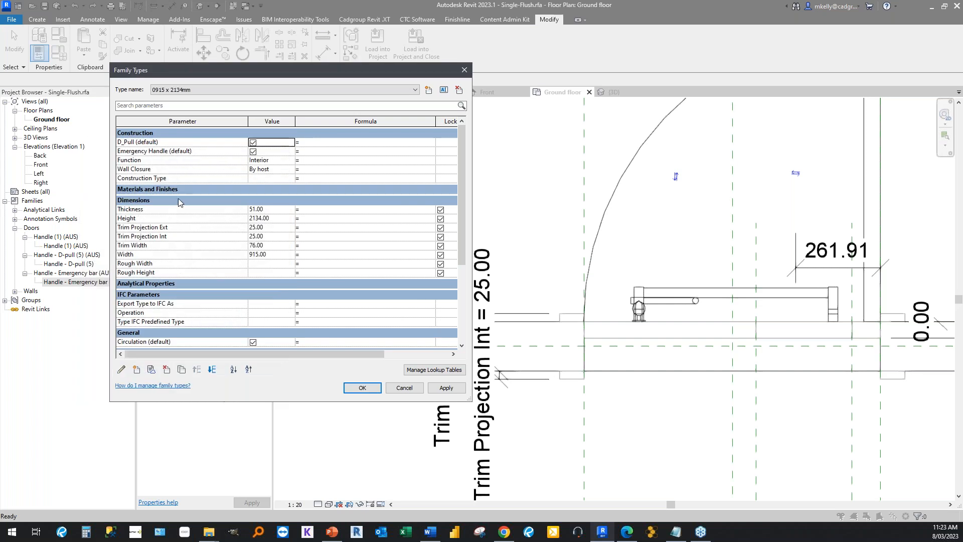
Start another new family parameter and name it Door_Knob.
left_click(137, 150)
left_click(137, 370)
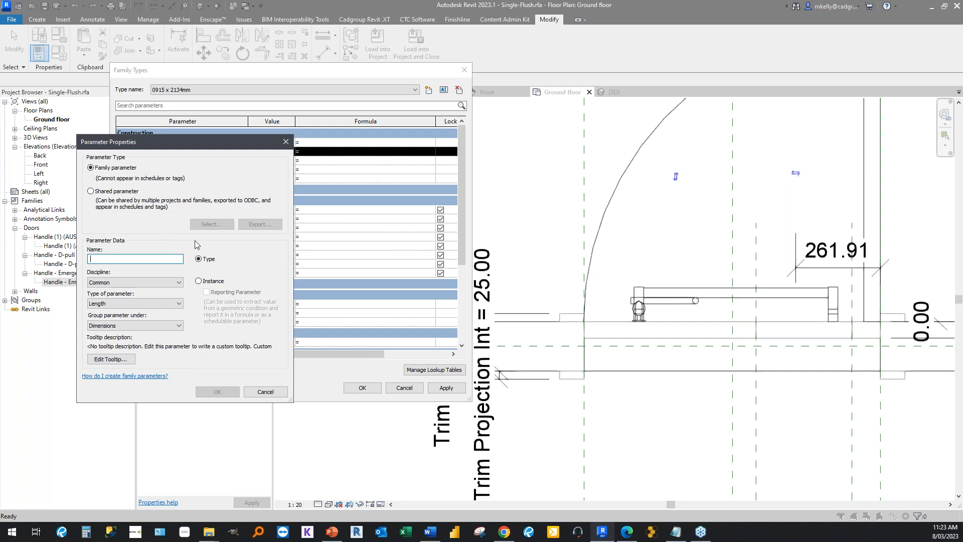
type("Door")
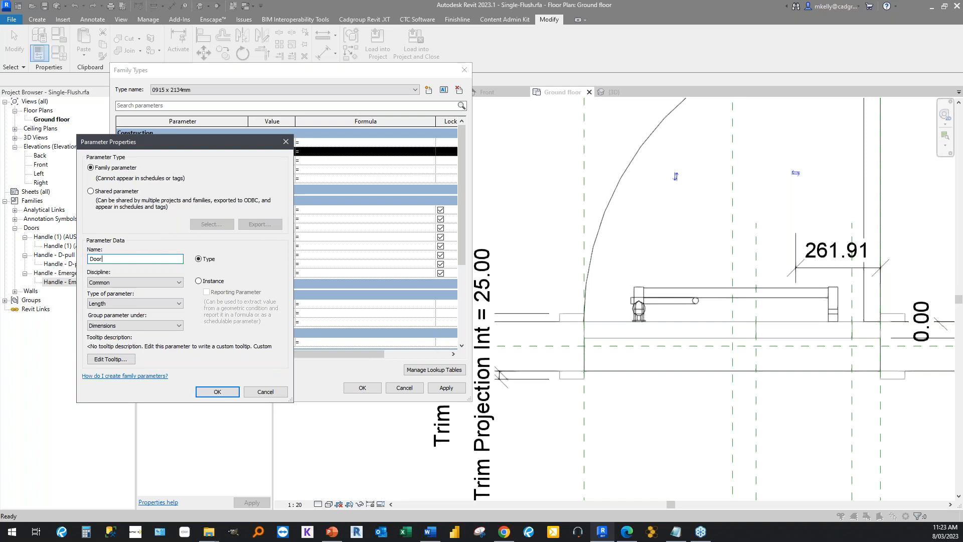
type("_KNob")
key("BackSpace")
key("BackSpace")
type("nob")
Make Door_Knob an Instance parameter of type Yes/No grouped under Construction, and close the family types.
left_click(198, 282)
left_click(107, 303)
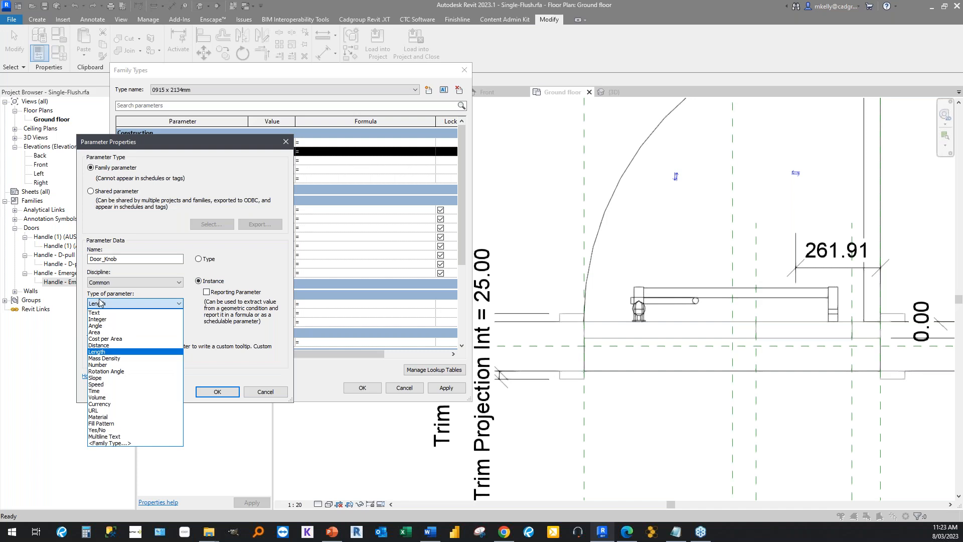
left_click(98, 429)
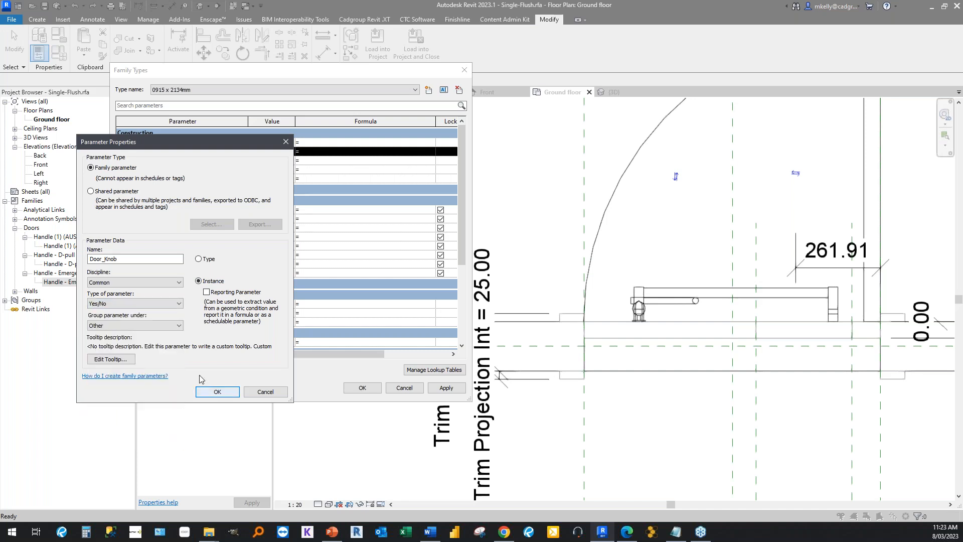
left_click(122, 325)
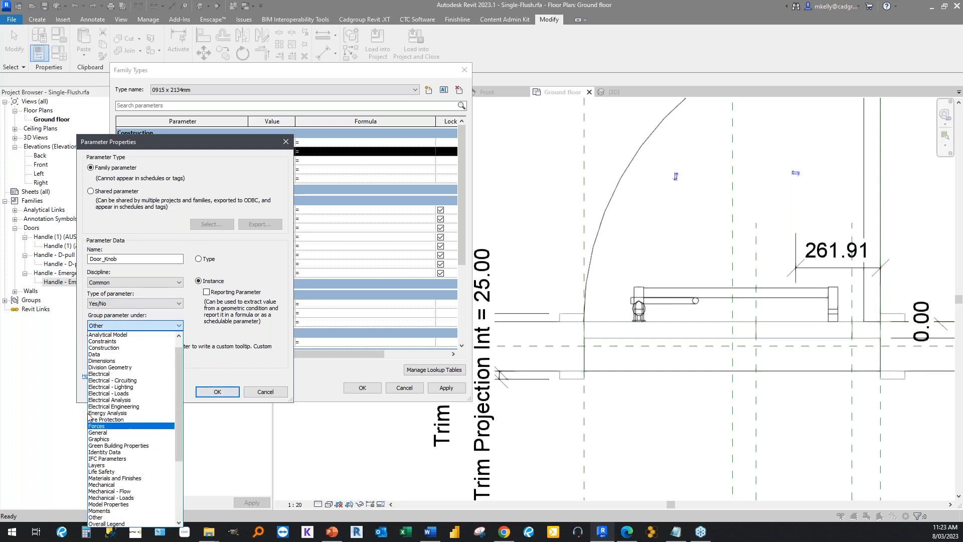
left_click(104, 348)
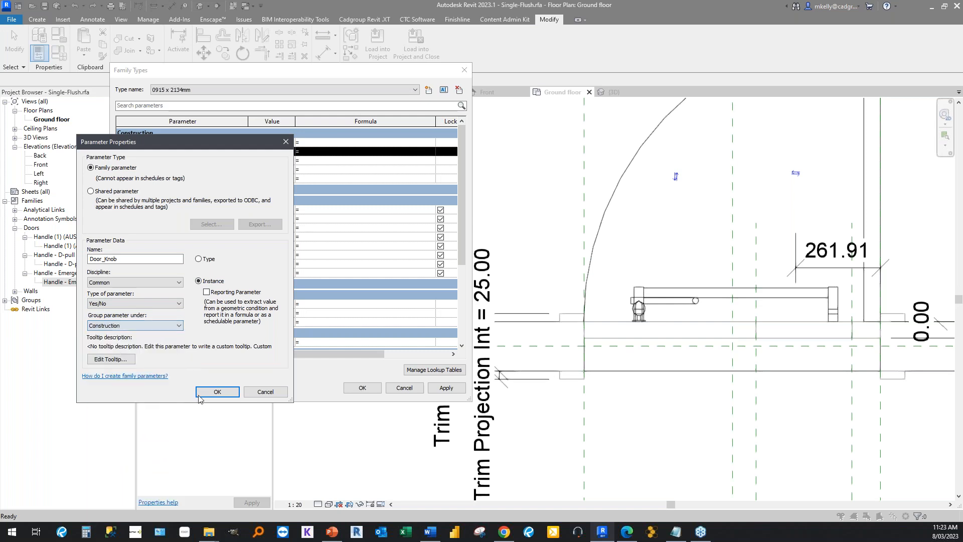
left_click(216, 391)
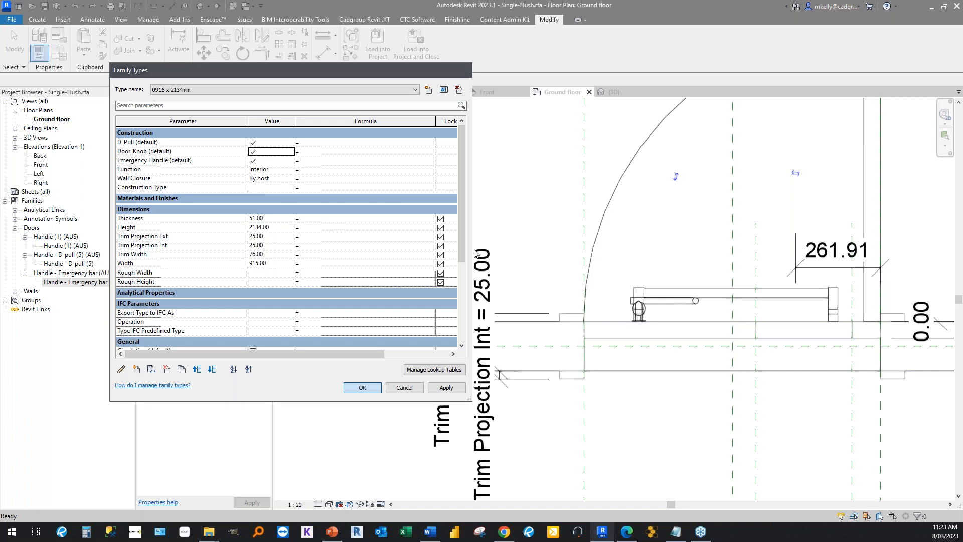
key("Escape")
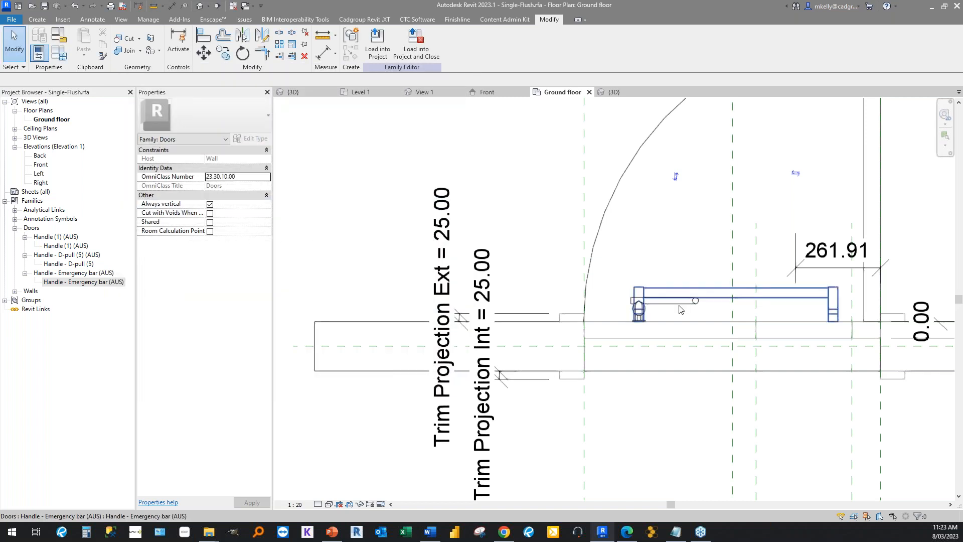
Associate the Visible property of the D-pull handle in the floor plan with the D_Pull parameter.
scroll(631, 306, "up", 2)
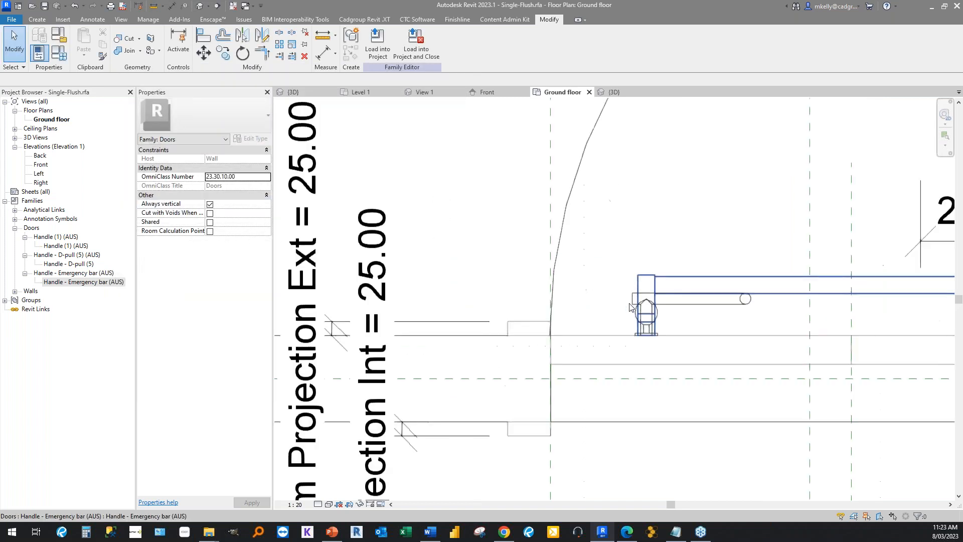
left_click(682, 305)
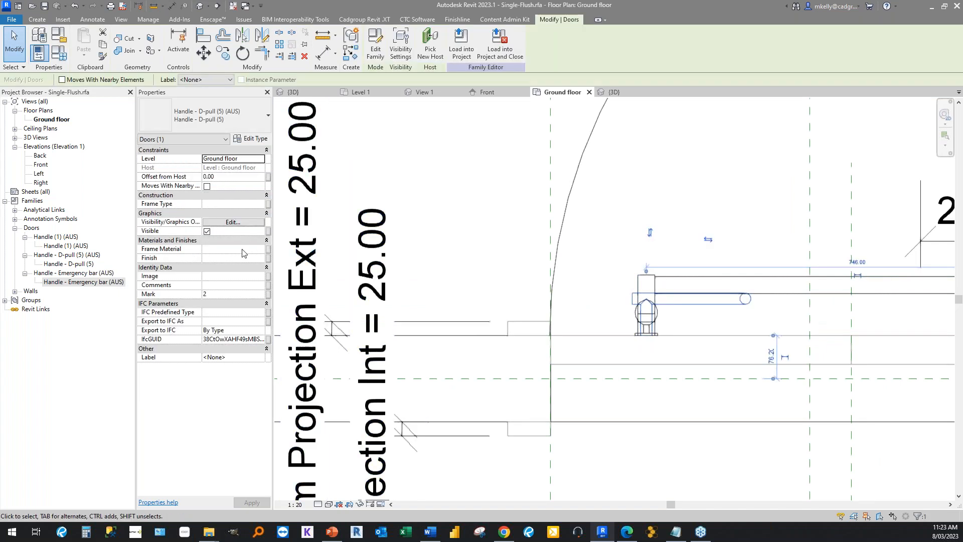
left_click(269, 232)
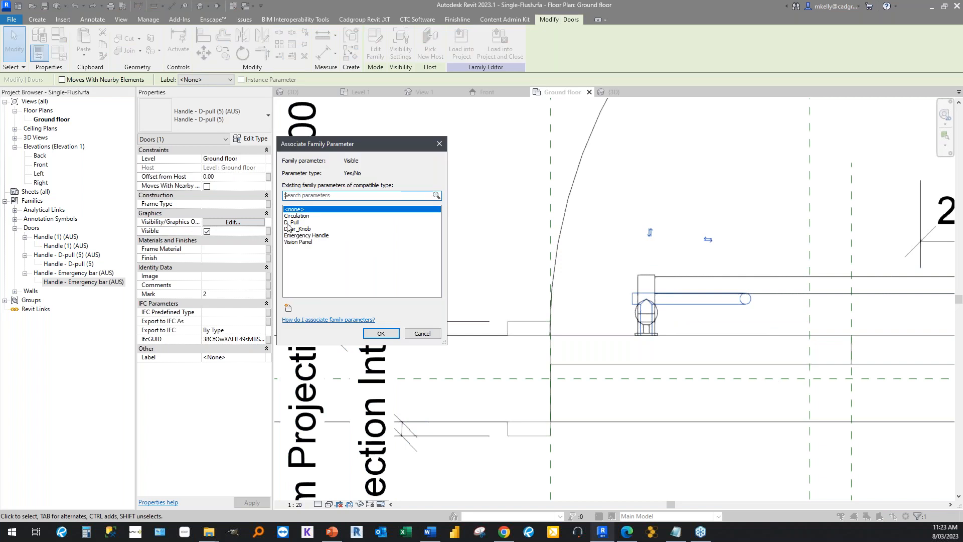
left_click(292, 222)
left_click(380, 333)
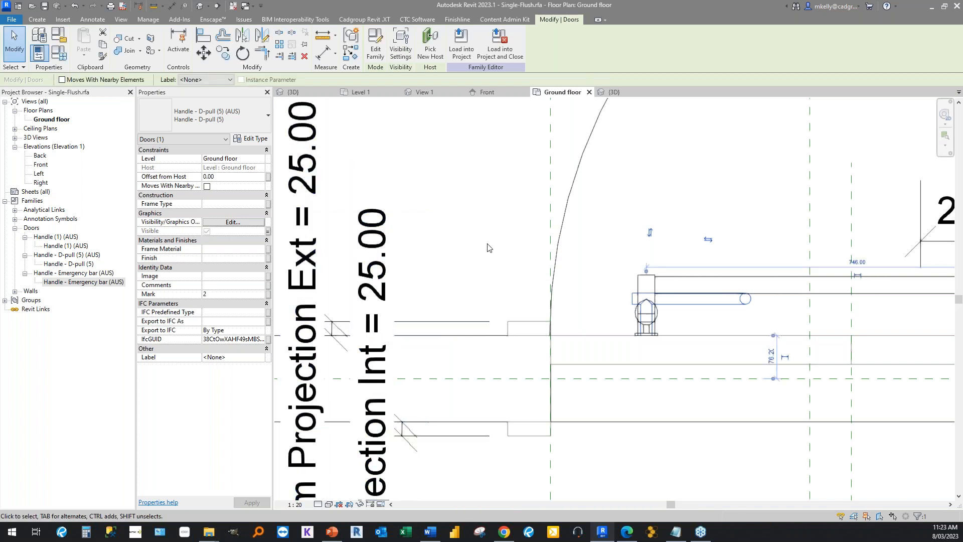
key("Escape")
Associate the Visible property of the Handle (1) knob with the Door_Knob parameter.
left_click(644, 321)
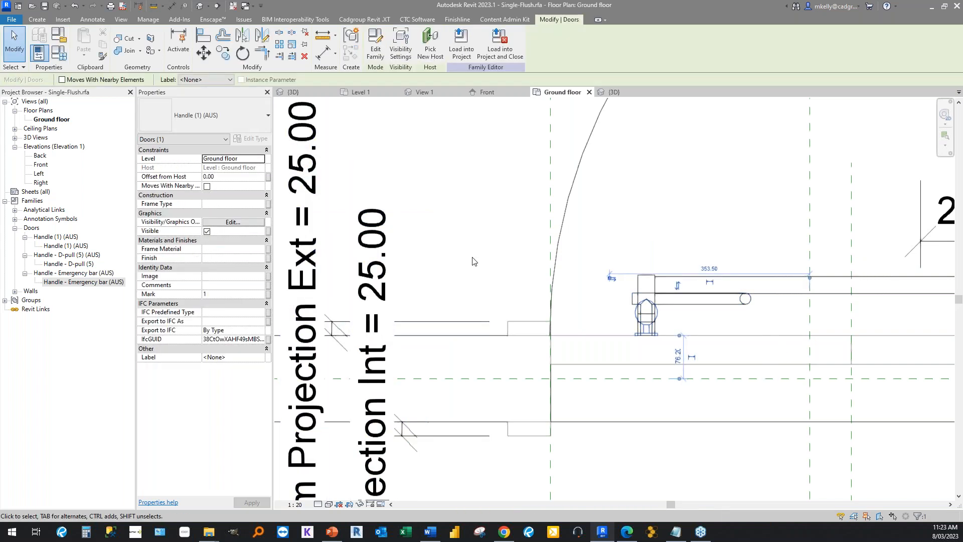
left_click(267, 232)
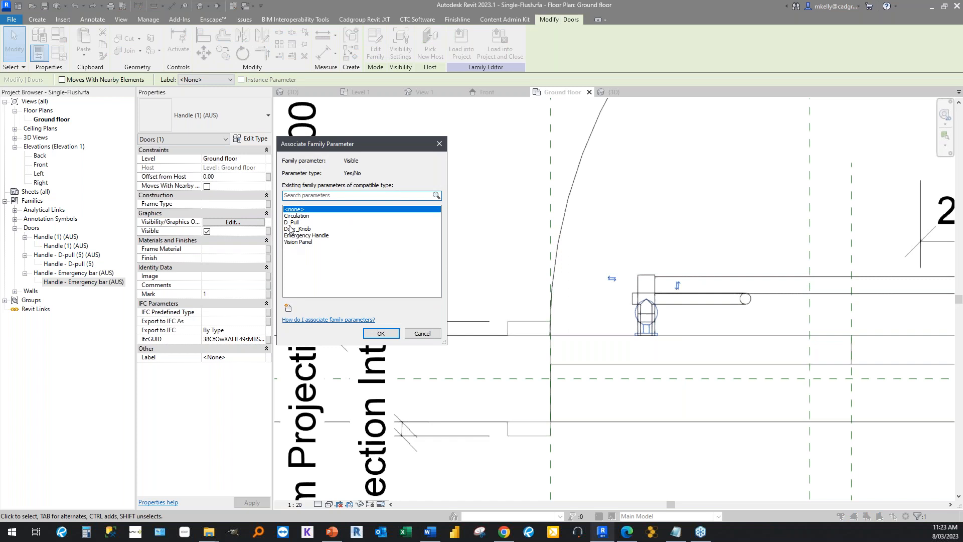
left_click(293, 230)
left_click(381, 334)
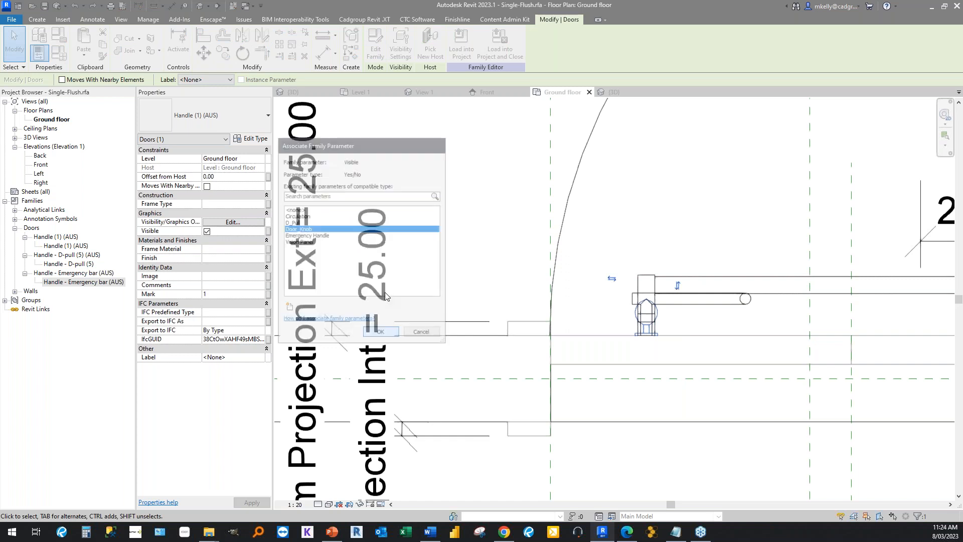
left_click(406, 261)
Reopen the door's family types and start defining a new family parameter.
scroll(407, 262, "down", 4)
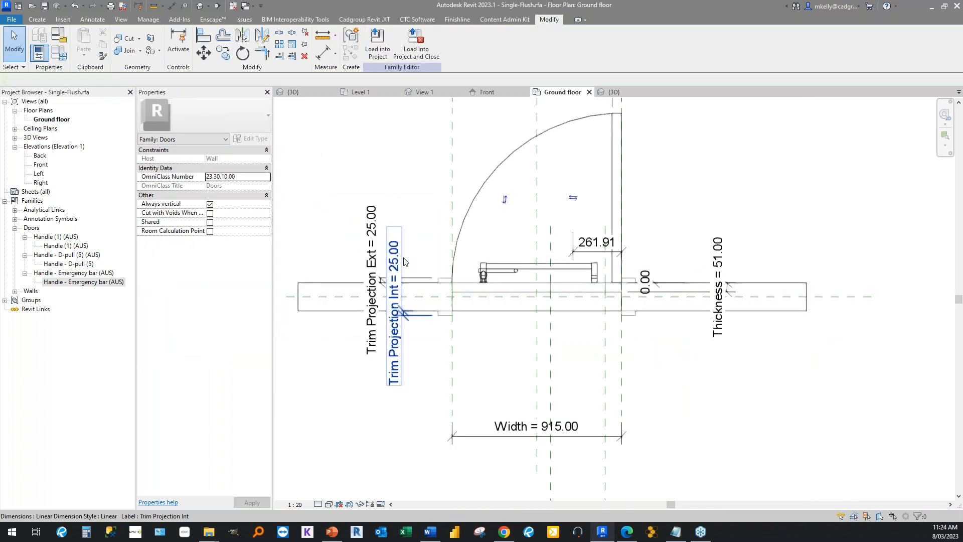
scroll(448, 257, "up", 3)
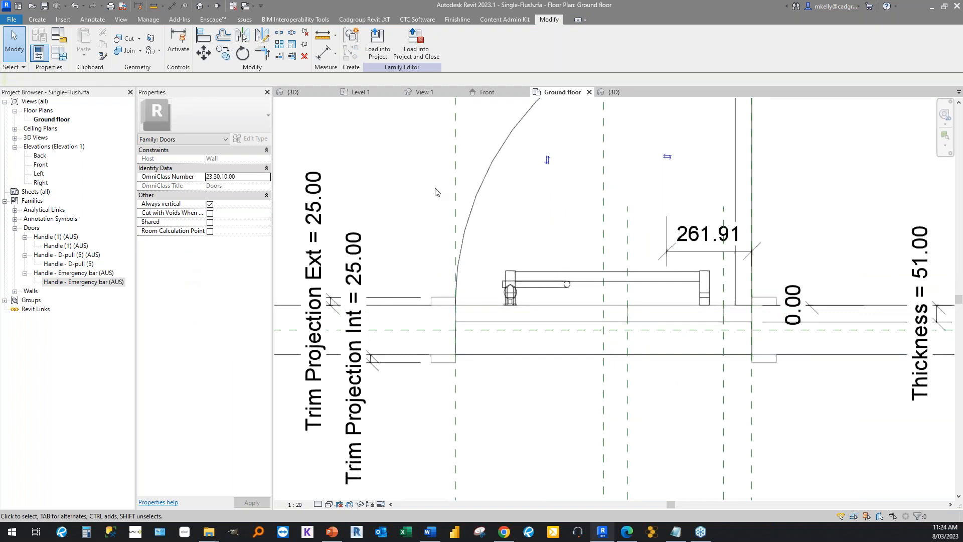
scroll(517, 214, "down", 3)
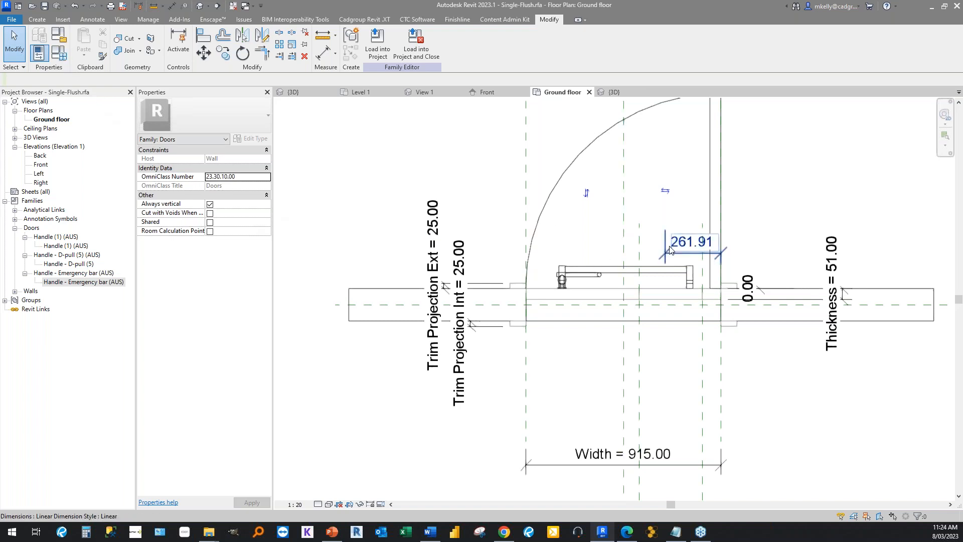
left_click(61, 59)
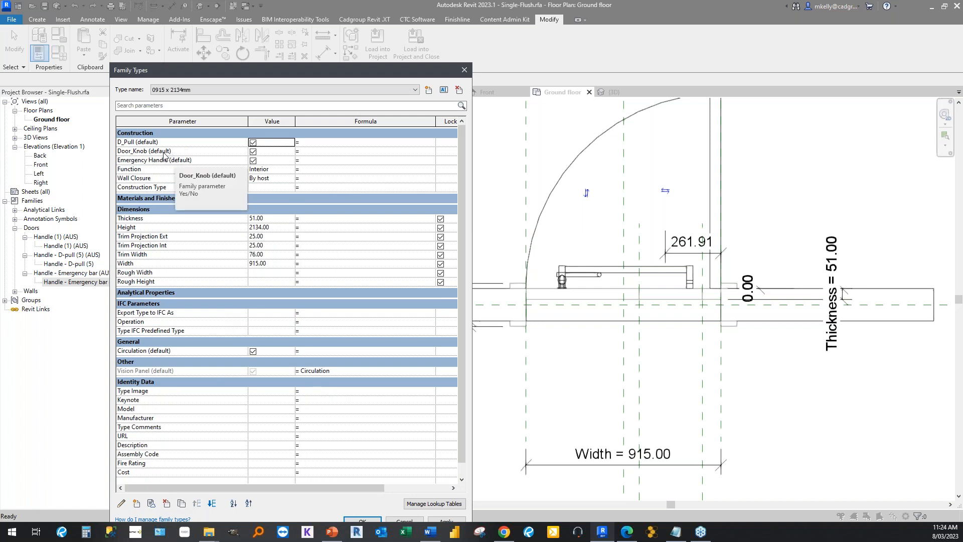
left_click(137, 504)
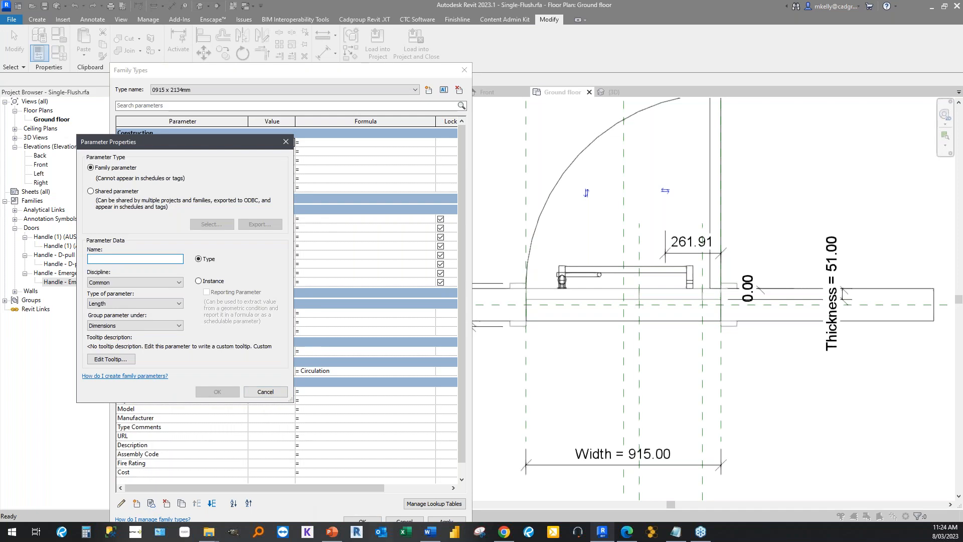
Switch to Notepad, cut the old Desiredlength formula from the note, and move its window clear of the parameter dialog.
left_click(677, 533)
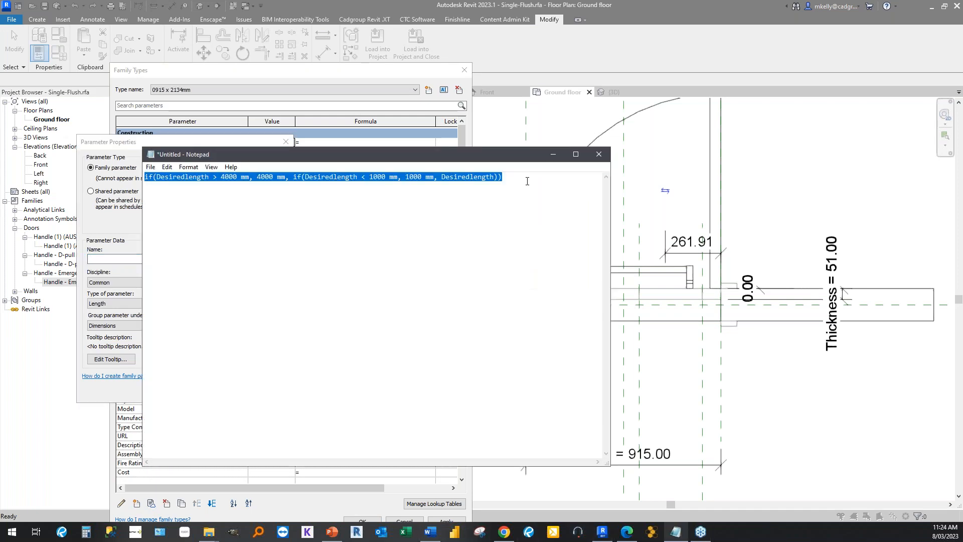
key("ctrl+x")
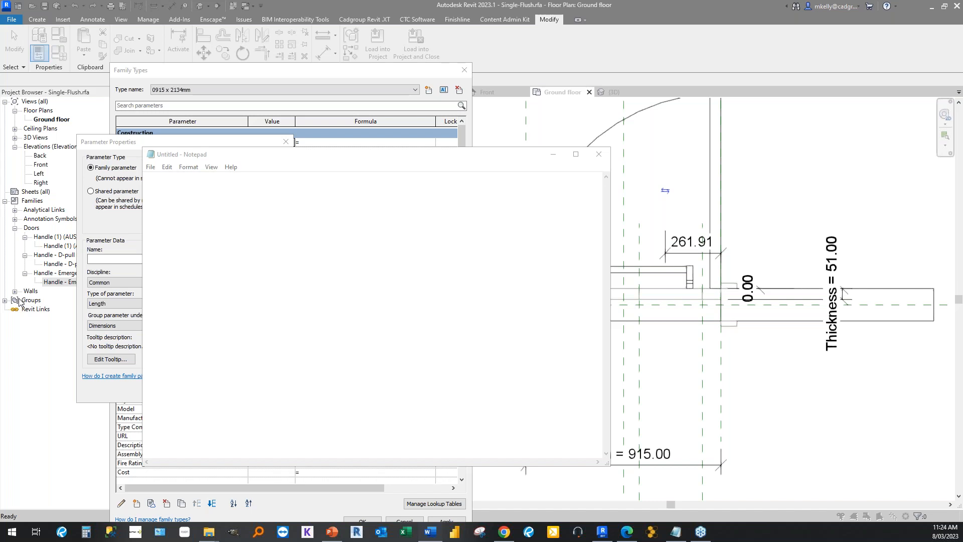
left_click(224, 158)
left_click_drag(225, 157, 484, 148)
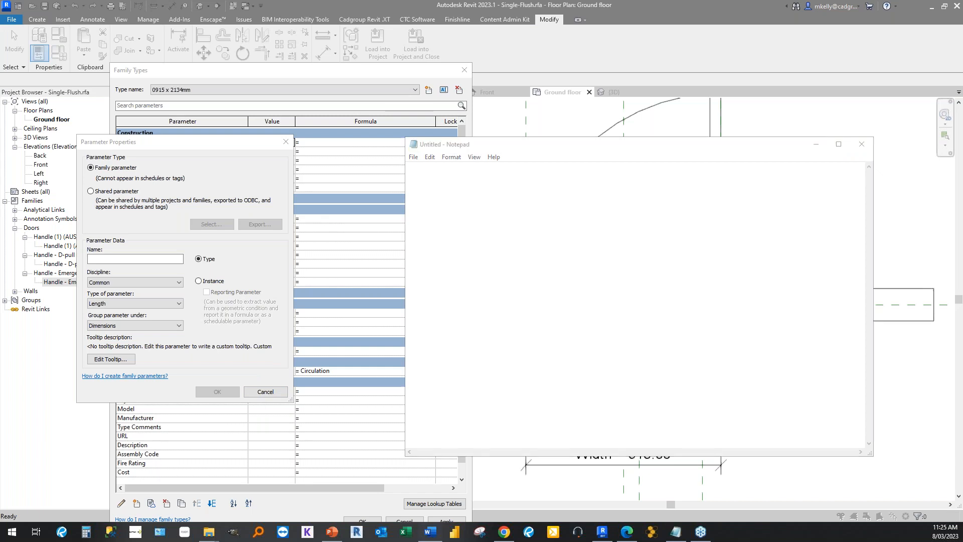
Create a Yes/No instance family parameter named Emergency Switch, grouped under Other.
left_click(116, 259)
key("ctrl+v")
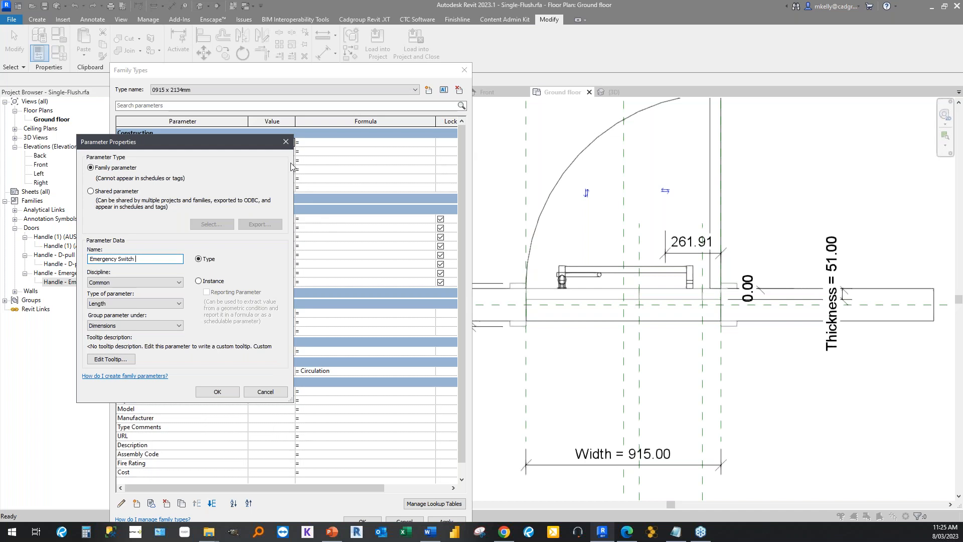
mouse_move(144, 148)
left_mouse_down()
mouse_move(272, 149)
mouse_move(568, 185)
left_mouse_up()
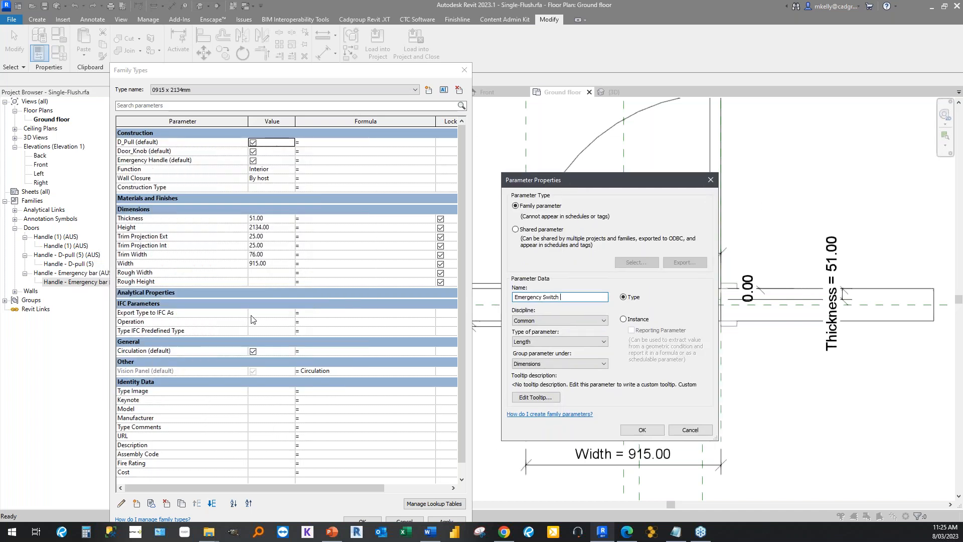
left_click_drag(536, 184, 246, 179)
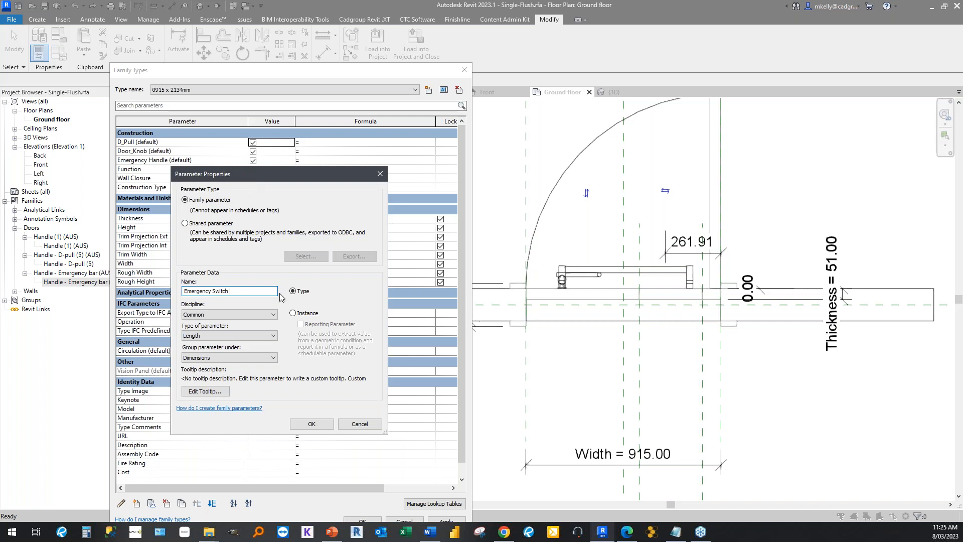
left_click(293, 313)
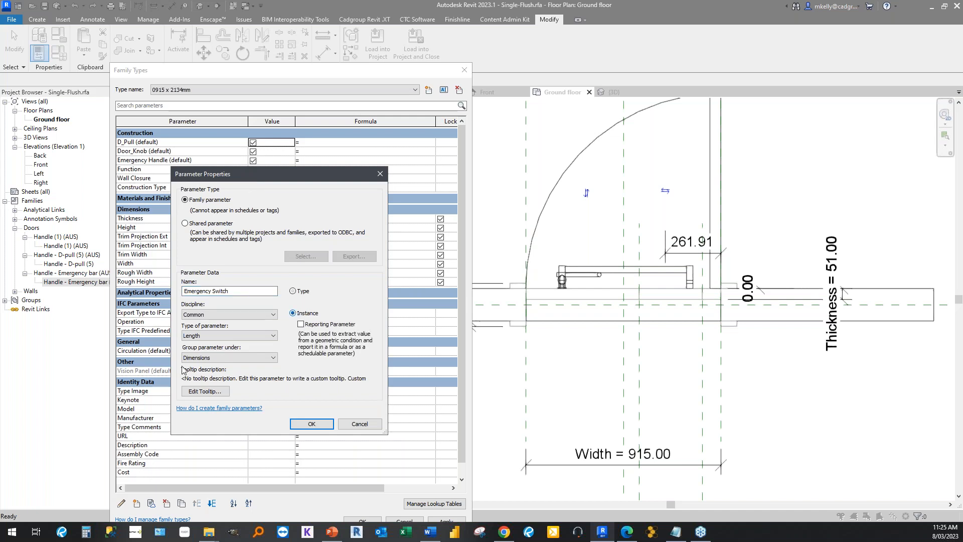
left_click(210, 336)
left_click(191, 462)
left_click(237, 291)
left_click_drag(241, 291, 183, 291)
left_click(305, 422)
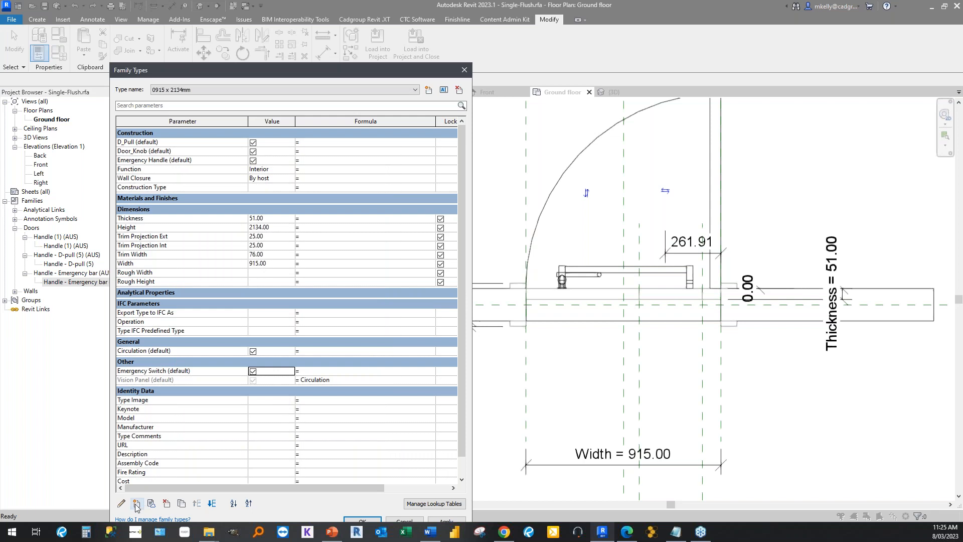
Add a Yes/No instance family parameter named Door_Knob Switch, grouped under Other.
left_click(136, 503)
type("Door_Knob Switch")
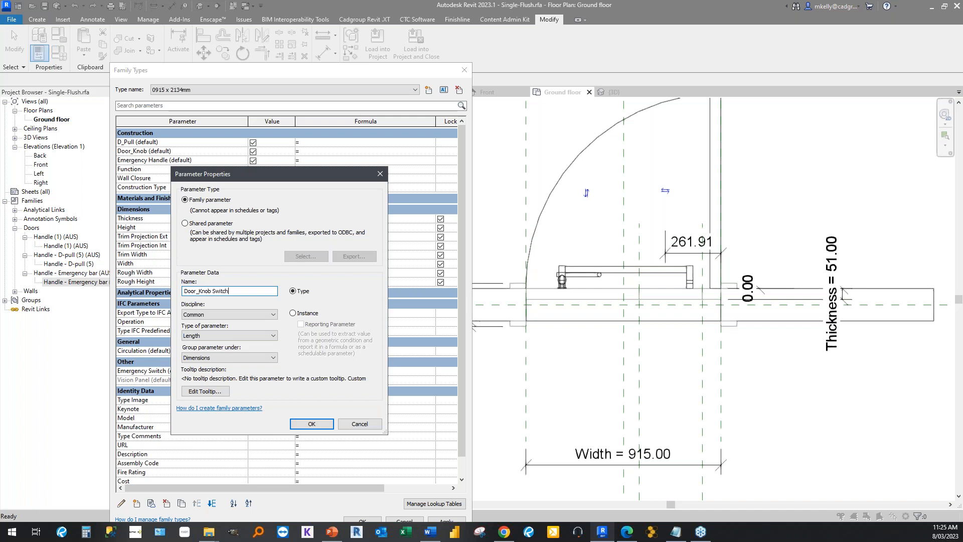
left_click(293, 313)
left_click(229, 335)
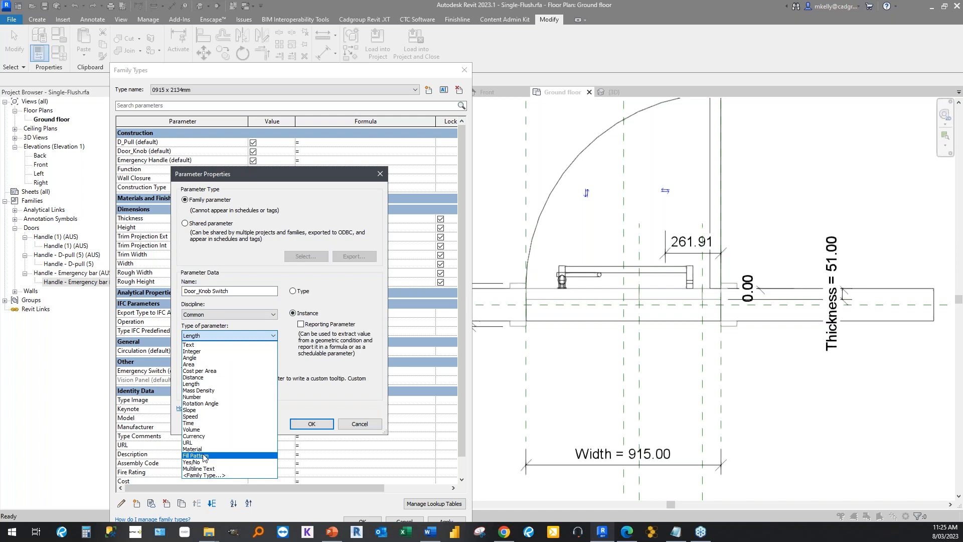
left_click(195, 462)
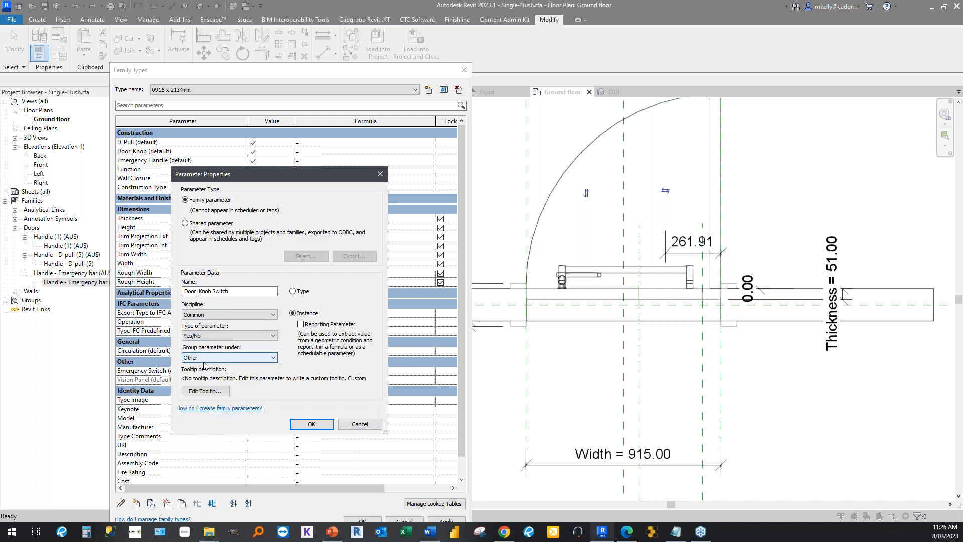
left_click(310, 424)
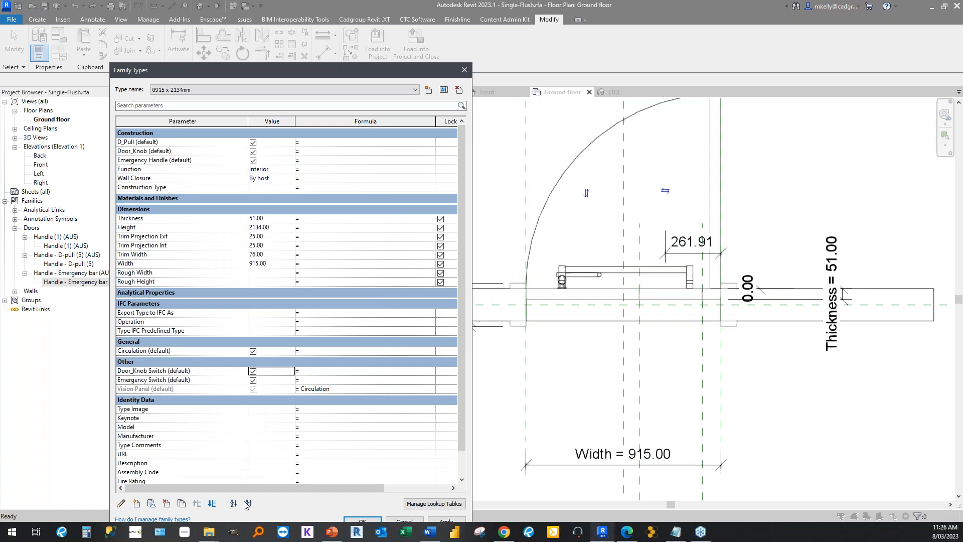
Add a Yes/No instance family parameter named D_Handle Switch, grouped under Other.
left_click(137, 504)
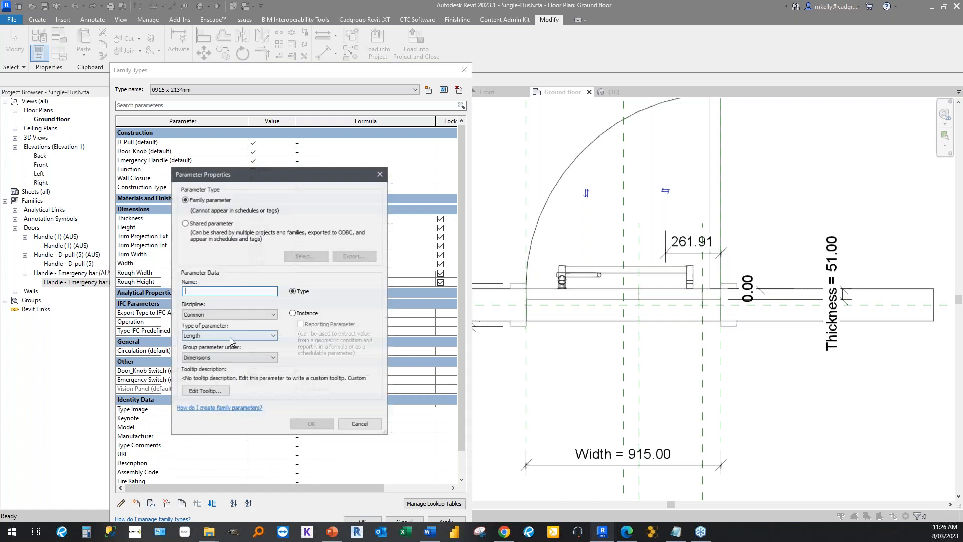
type("D_Handle Switch")
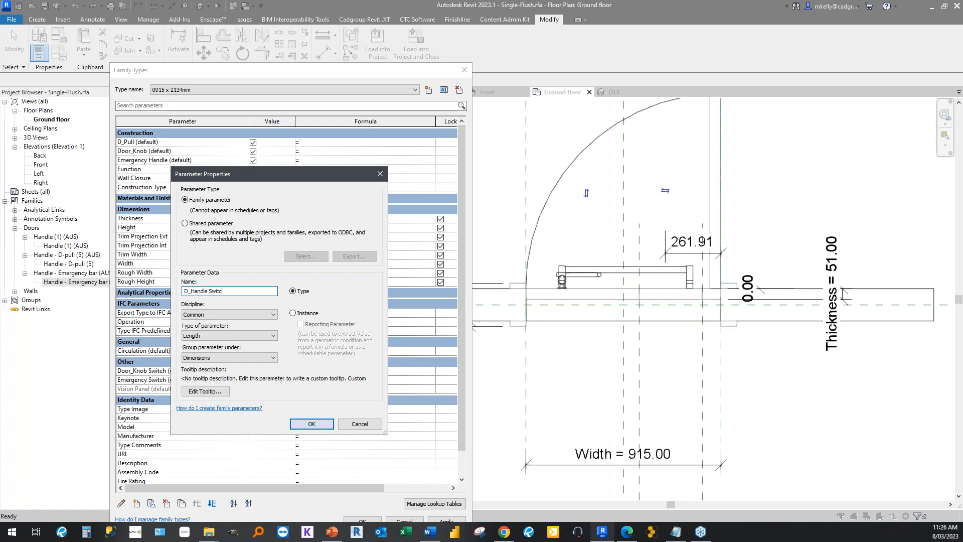
left_click(292, 314)
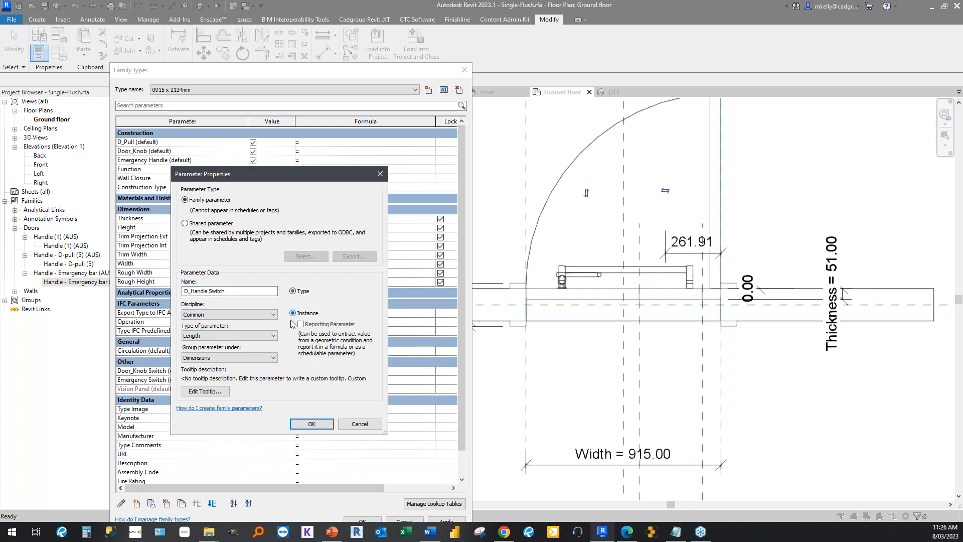
left_click(213, 335)
left_click(196, 462)
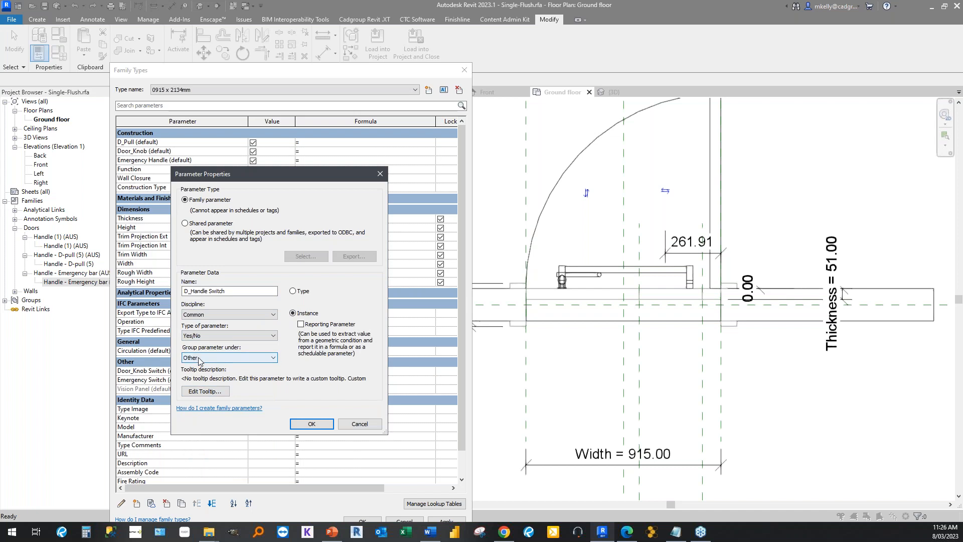
left_click(311, 423)
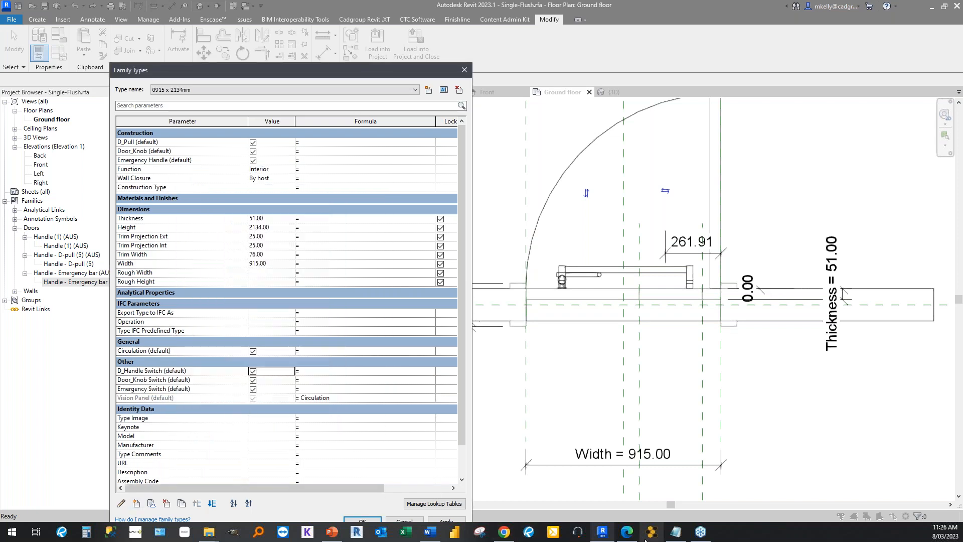
Switch to Notepad, paste Emergency Switch = not(or(Door_Knob, or(D_Pull))) into the empty note, and move its window clear of the family types.
left_click(676, 532)
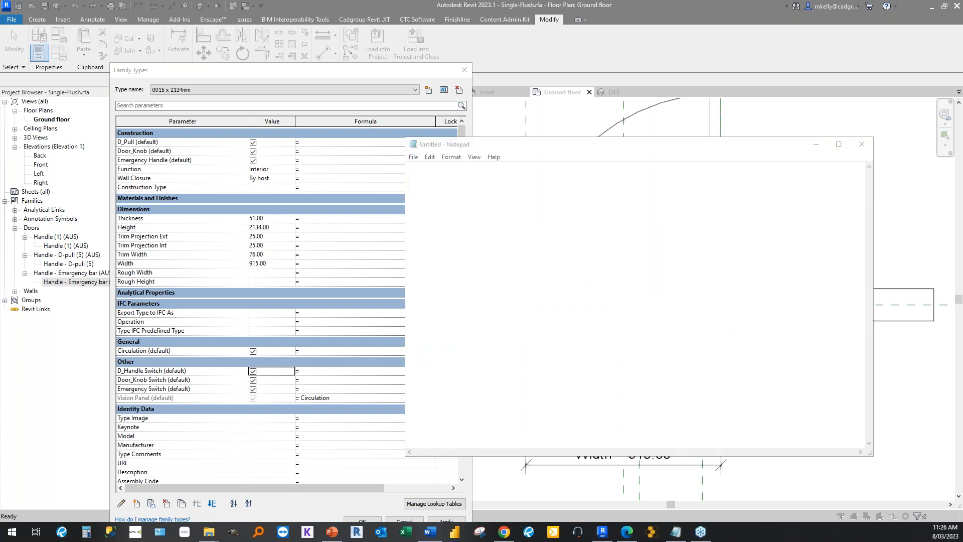
left_click(433, 168)
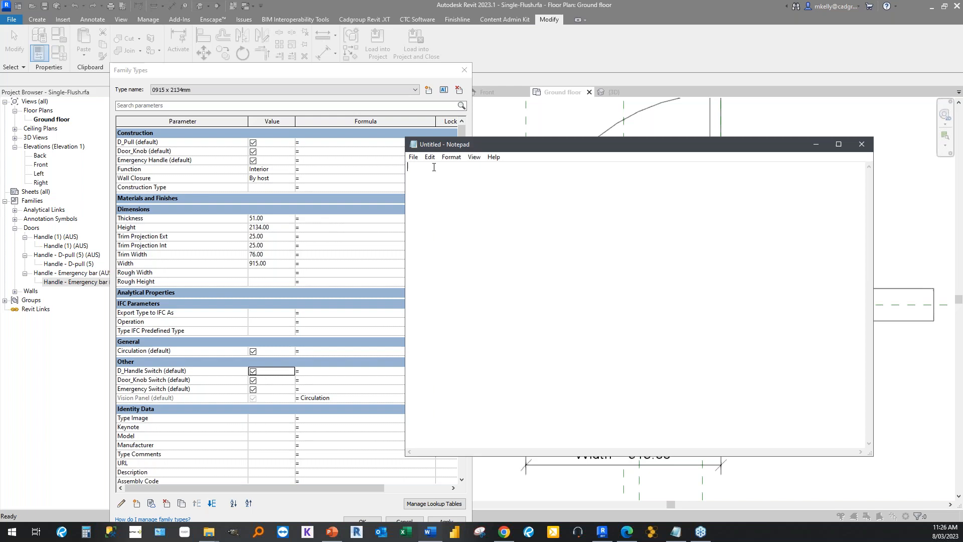
type("Emergency Switch = not(or(Door_Knob, or(D_Pull)))")
left_click_drag(504, 144, 465, 155)
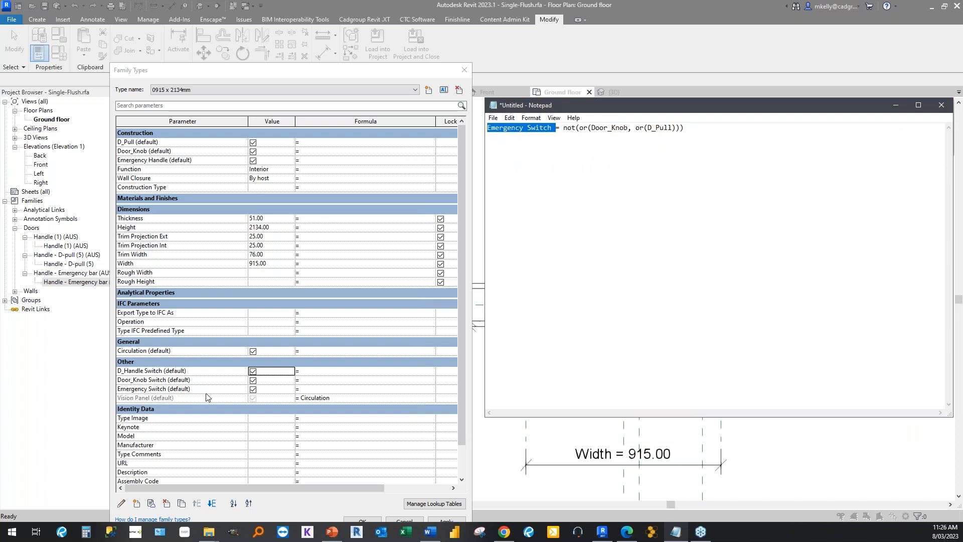
Examine how the Emergency Switch formula in the note combines not, or, Door_Knob and D_Pull.
left_click(605, 128)
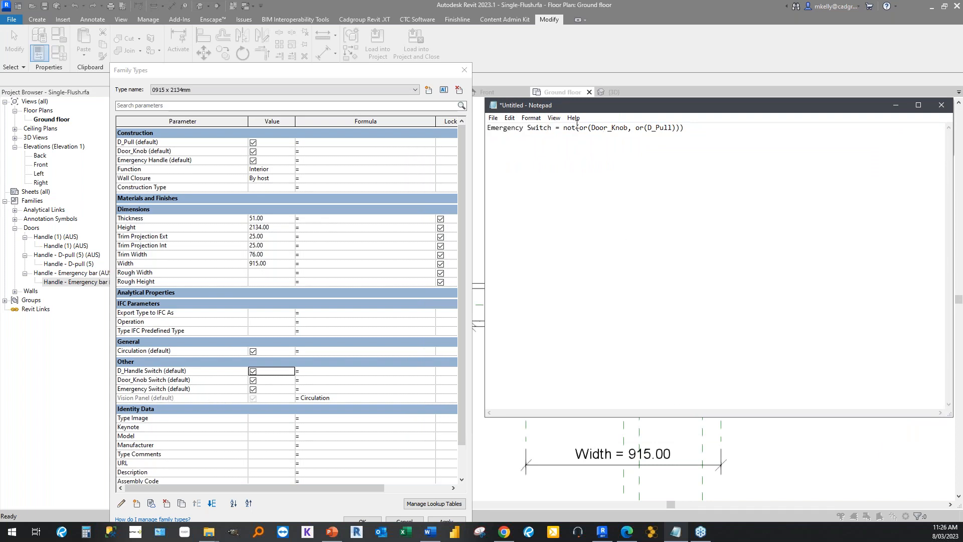
mouse_move(576, 128)
left_mouse_down()
mouse_move(562, 128)
mouse_move(577, 127)
left_mouse_up()
left_click(659, 128)
left_click(570, 171)
left_click_drag(552, 129, 480, 128)
left_click(576, 127)
left_click_drag(591, 129, 673, 128)
left_click(638, 172)
left_click_drag(590, 128, 630, 128)
left_click_drag(552, 128, 486, 127)
left_click(546, 183)
left_click_drag(628, 128, 486, 128)
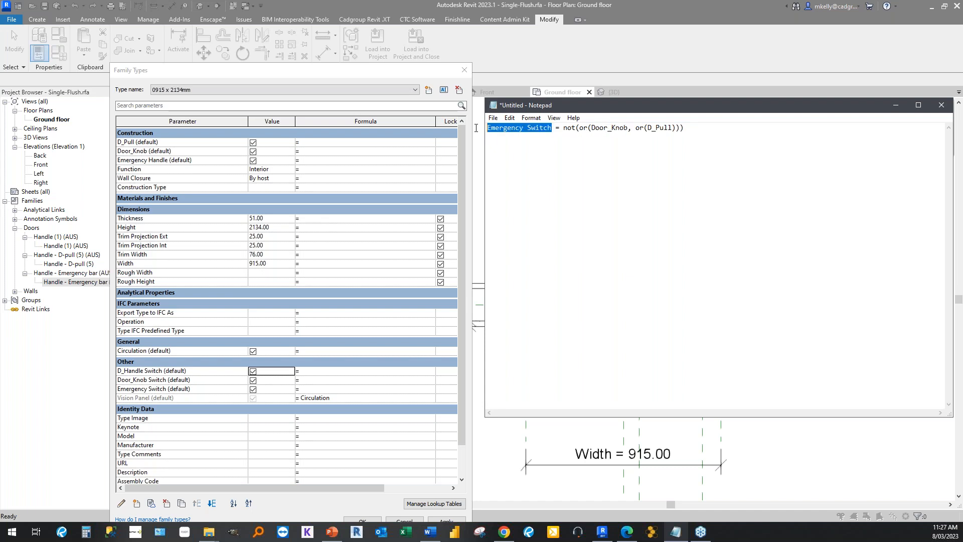
left_click_drag(575, 128, 561, 128)
left_click(532, 154)
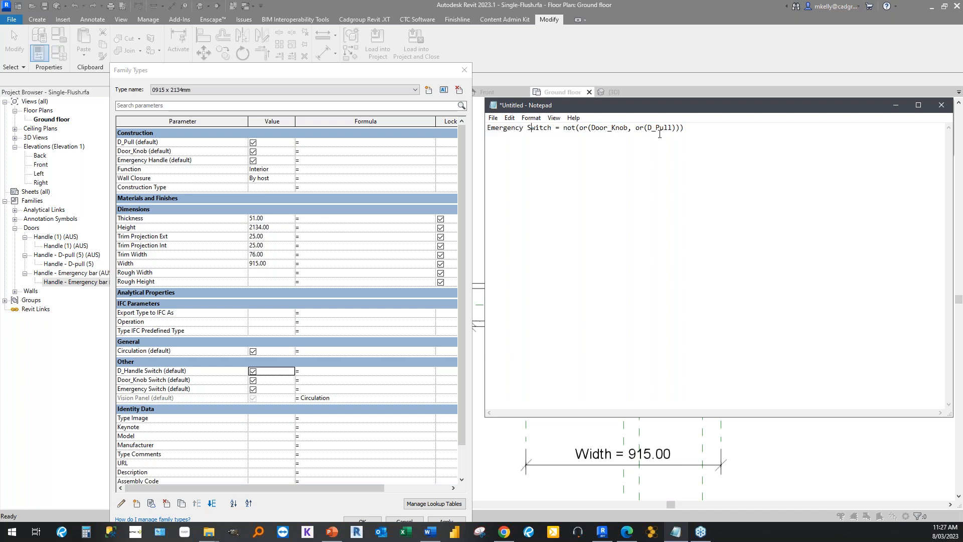
left_click_drag(673, 128, 649, 130)
left_click_drag(552, 129, 478, 131)
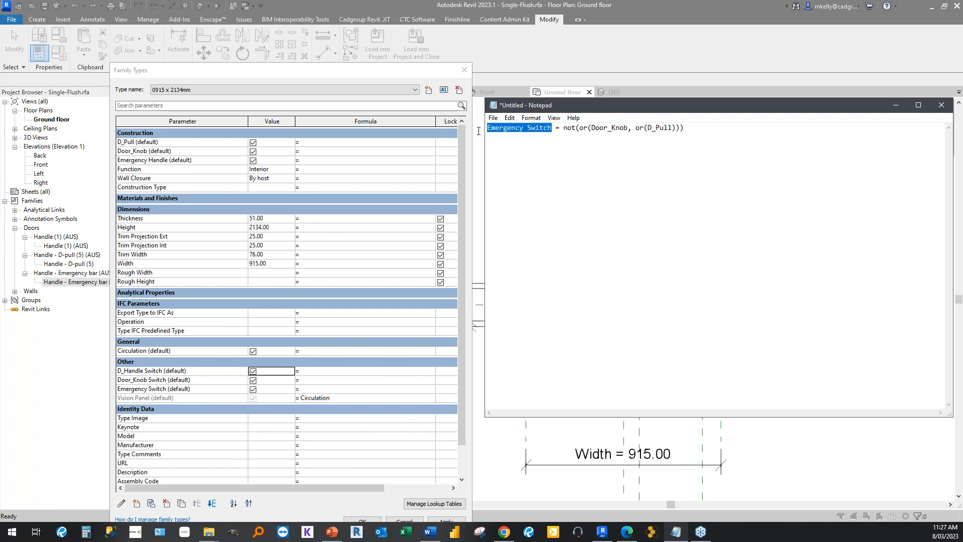
left_click(578, 200)
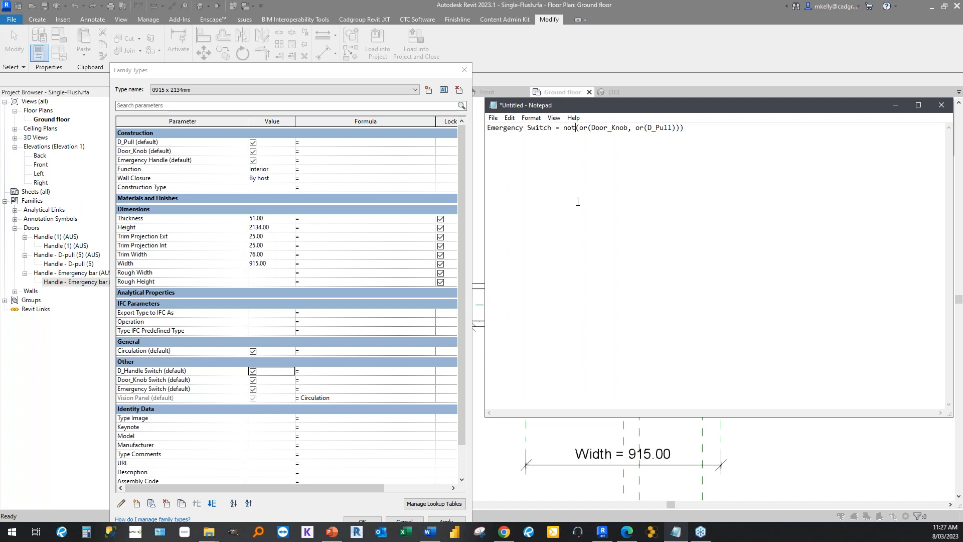
Copy the expression from the note and set the Emergency Switch formula in Revit to not(or(Door_Knob, or(D_Pull))).
left_click_drag(686, 129, 564, 133)
key("ctrl+c")
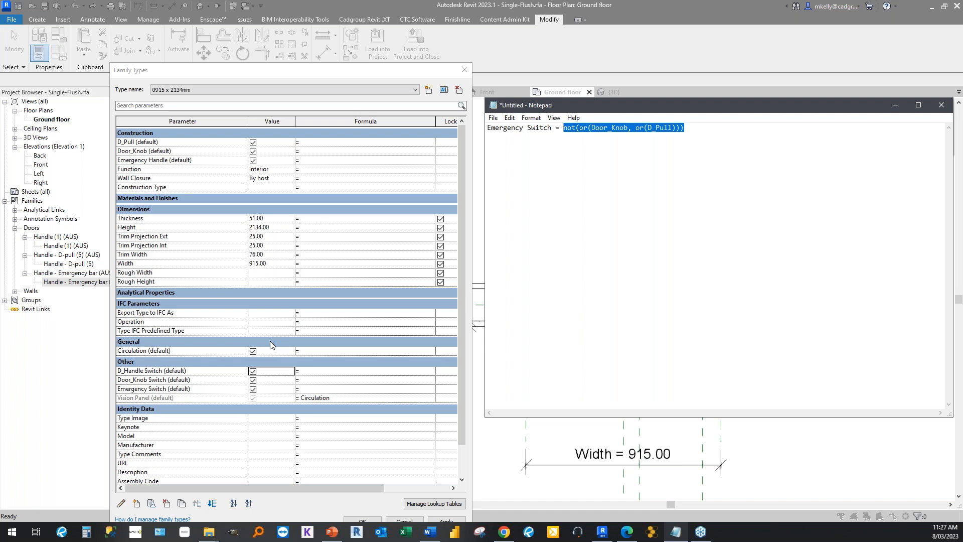
left_click(318, 390)
left_click(318, 390)
key("ctrl+v")
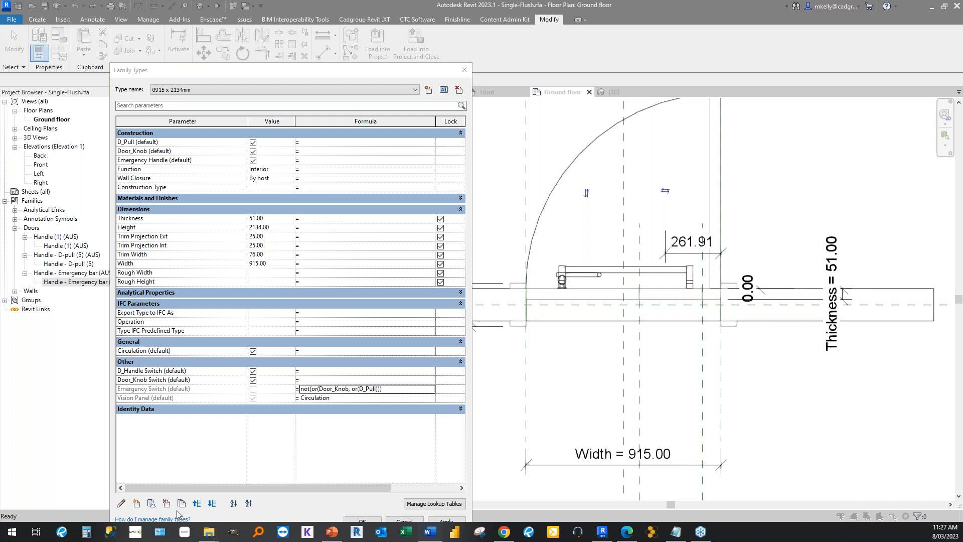
Switch to Notepad and replace the note with the expression not(or(Emergency Switch, or(D_Pull Switch))).
left_click(675, 531)
left_click_drag(727, 129, 360, 131)
type("not(or(Emergency Switch, or(D_Pull Switch)))")
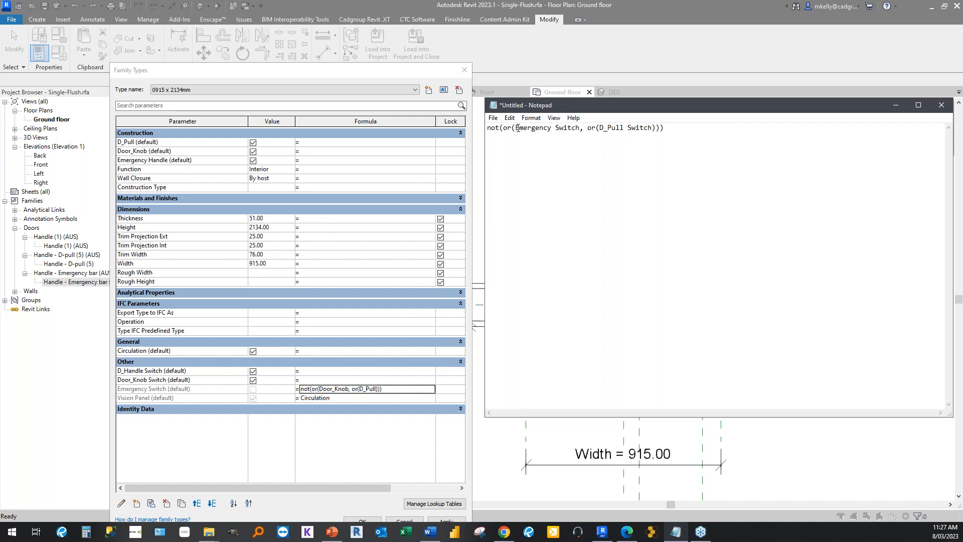
left_click_drag(516, 127, 577, 124)
Copy the expression into Revit's Door_Knob Switch formula and correct it to not(or(Emergency Switch, or(D_Handle Switch))).
left_click_drag(663, 127, 468, 130)
key("ctrl+c")
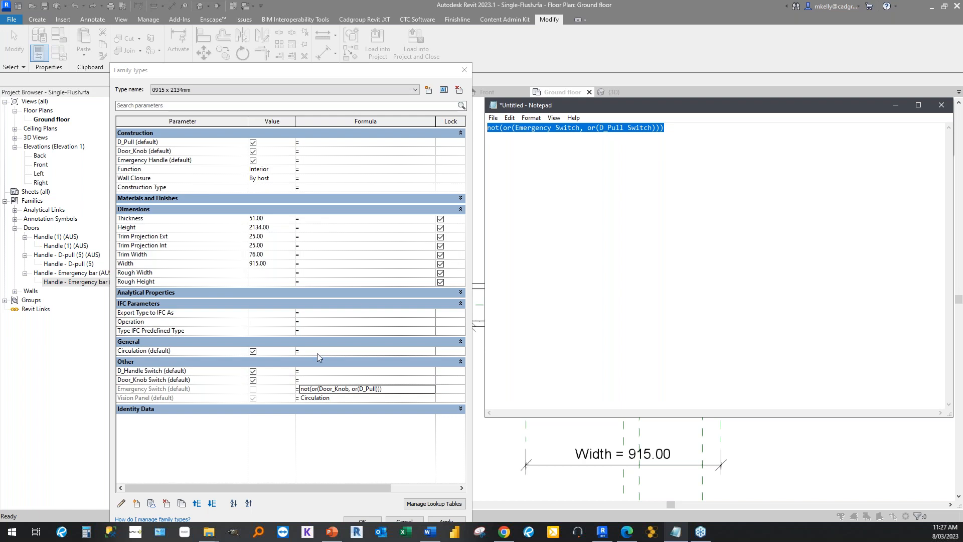
left_click(311, 382)
key("ctrl+v")
key("Return")
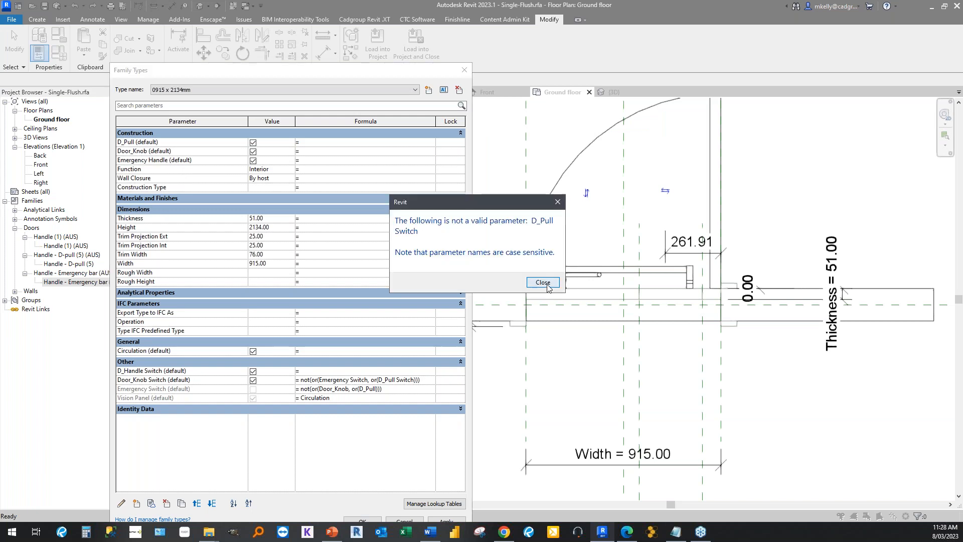
left_click(545, 283)
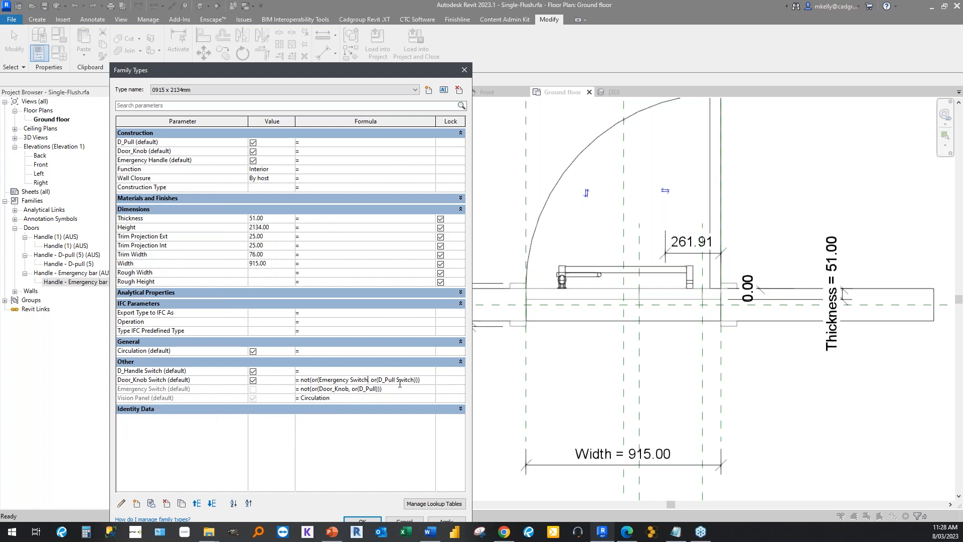
left_click_drag(397, 380, 387, 379)
type("Handle")
key("Return")
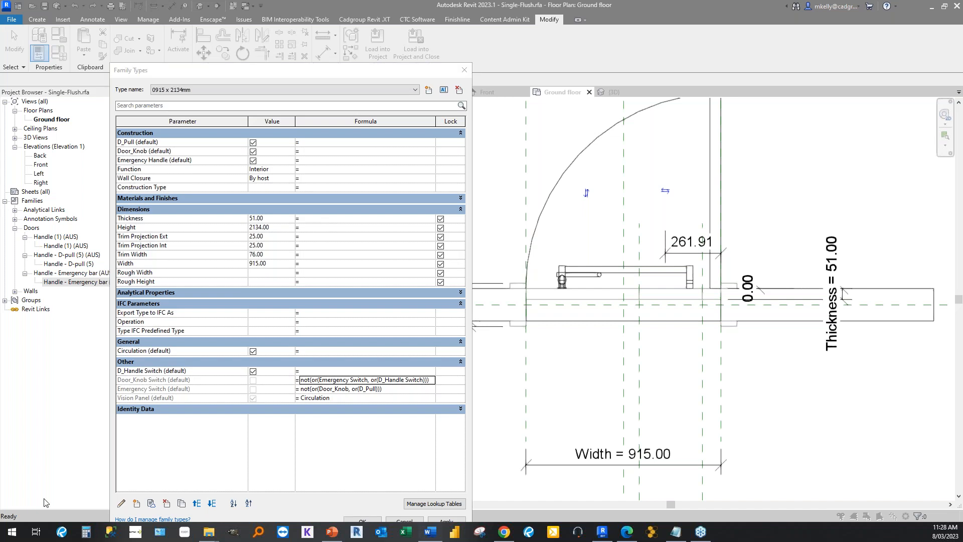
Switch to Notepad and replace the note with D_Handle Switch = not(or(Door_Knob, or(Emergency Switch))), checking its parts.
left_click(675, 531)
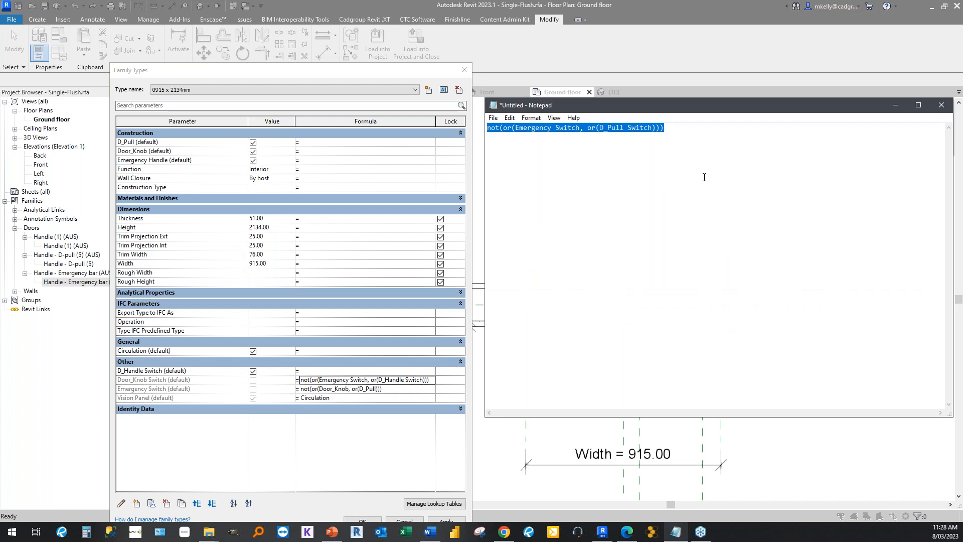
type("D_Handle Switch = not(or(Door_Knob, or(Emergency Switch)))")
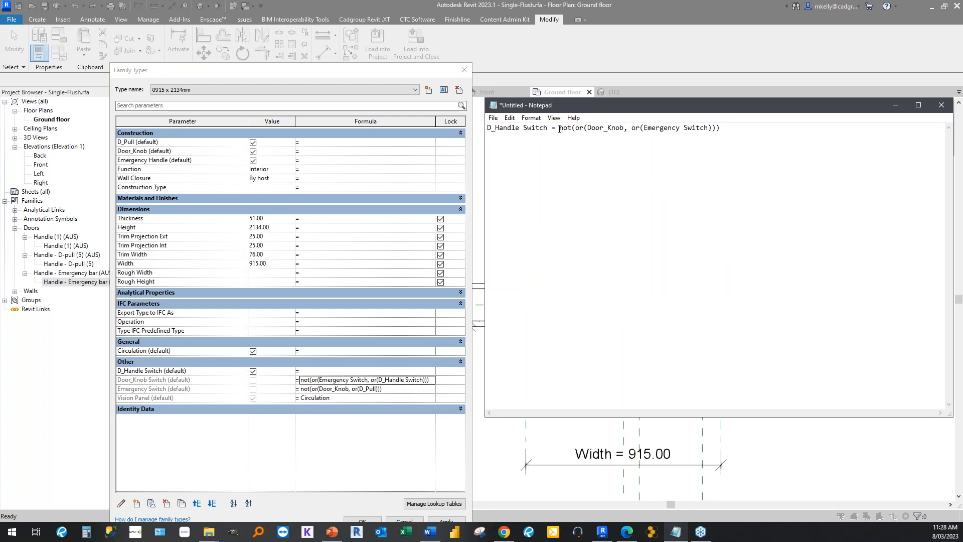
left_click_drag(559, 128, 486, 128)
left_click(589, 128)
left_click_drag(560, 129, 572, 129)
left_click(588, 163)
Copy the expression from the note and set the D_Handle Switch formula in Revit to not(or(Door_Knob, or(Emergency Switch))).
left_click_drag(720, 130, 544, 150)
key("ctrl+c")
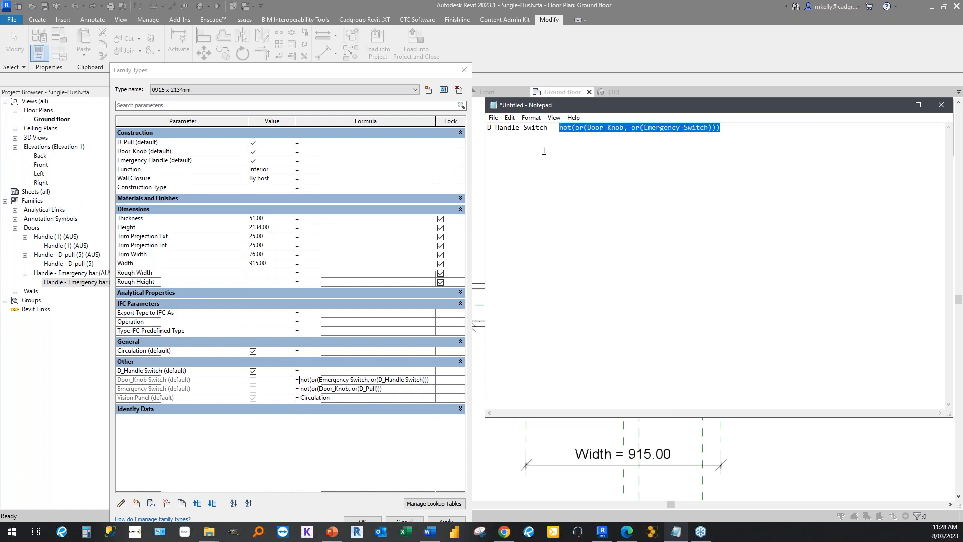
left_click(316, 379)
left_click(316, 371)
key("ctrl+v")
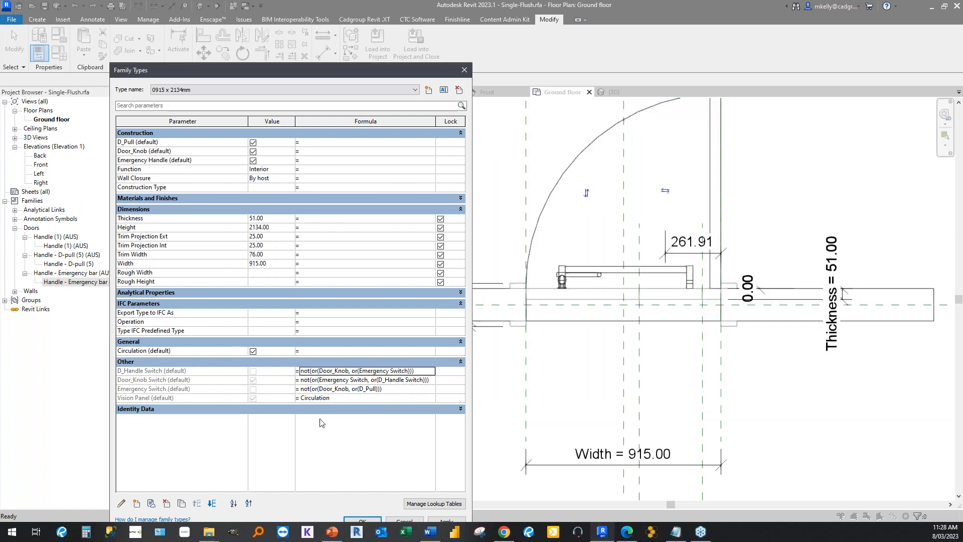
Turn off the D_Pull and Door_Knob parameters to test how the switch formulas respond.
left_click(253, 143)
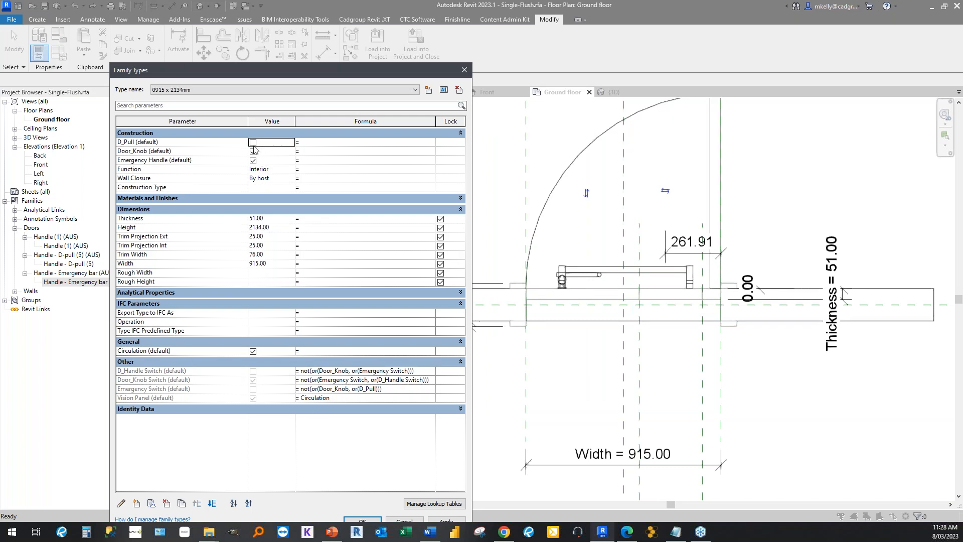
left_click(253, 143)
left_click(253, 144)
left_click(254, 152)
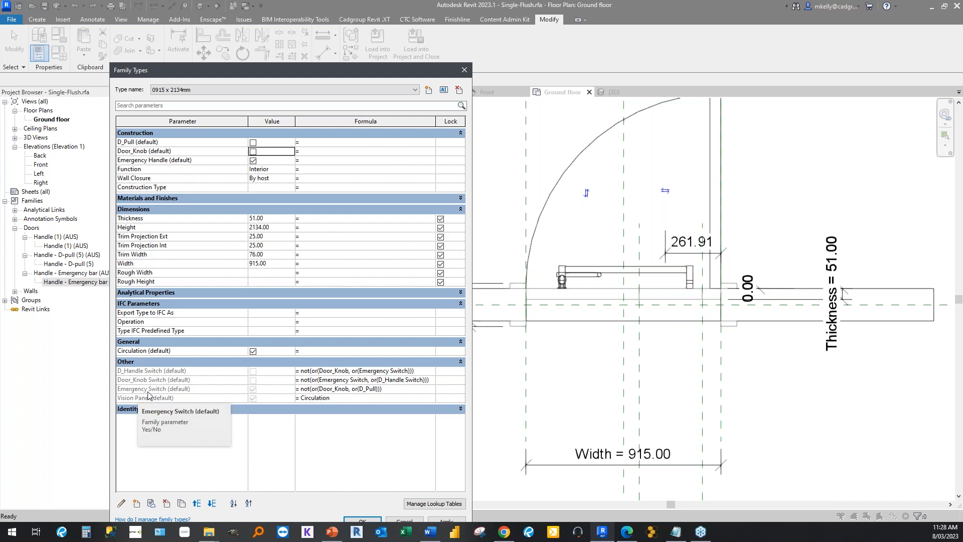
Test the switch formulas by enabling Door_Knob in place of Emergency Handle, and D_Pull in place of Door_Knob.
left_click(254, 152)
left_click(253, 159)
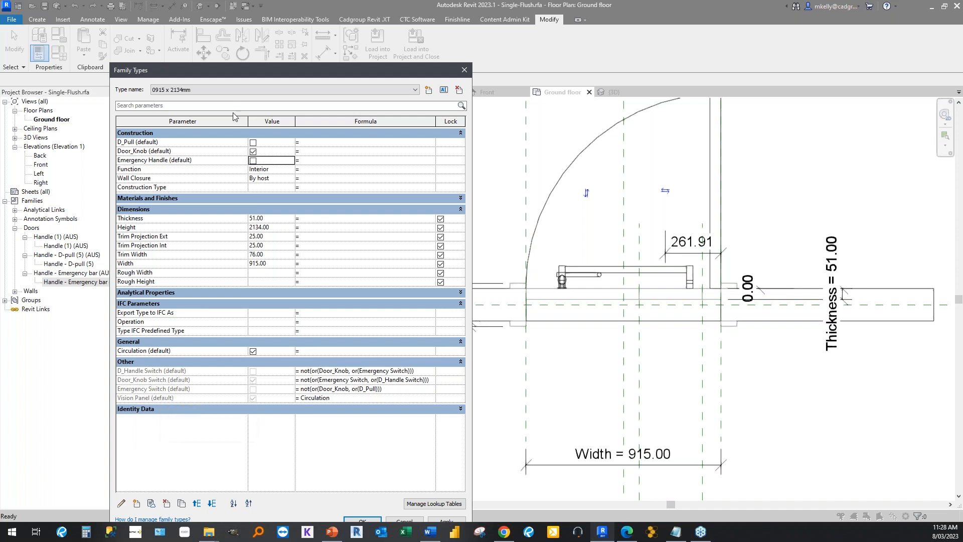
left_click(253, 151)
left_click(253, 143)
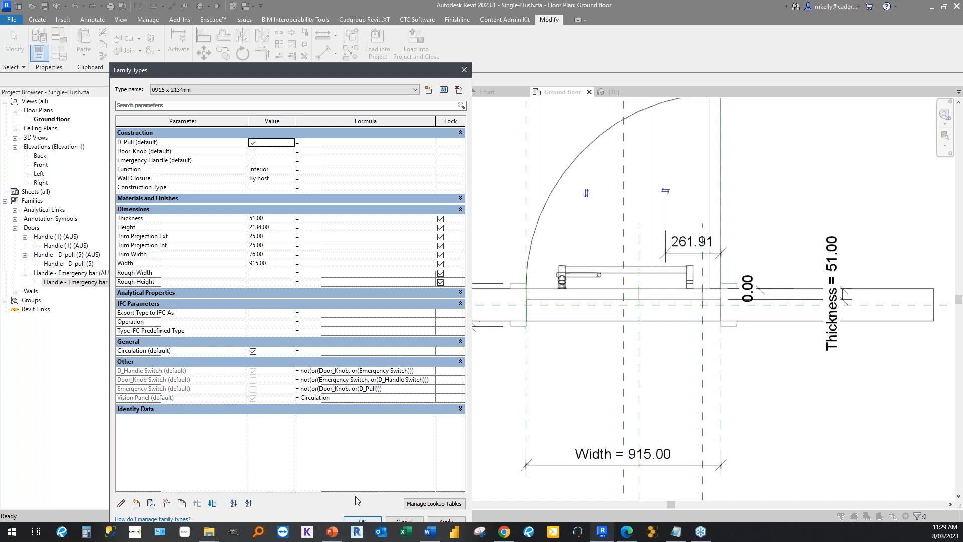
key("space")
left_click(254, 143)
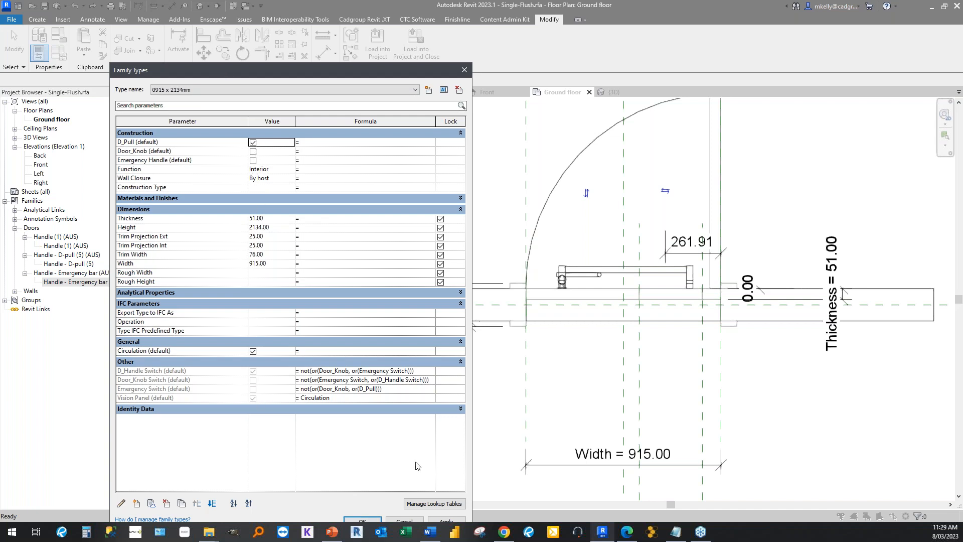
left_click(367, 520)
Compare the Emergency Switch formula with the Door_Knob reference in the D_Handle Switch formula.
left_click(391, 390)
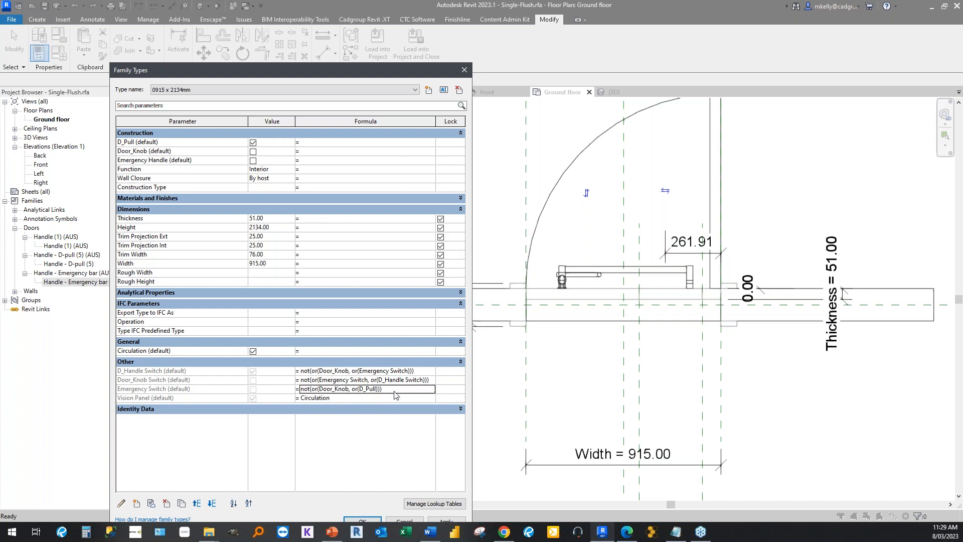
left_click(312, 372)
left_click_drag(321, 372, 350, 372)
left_click(339, 400)
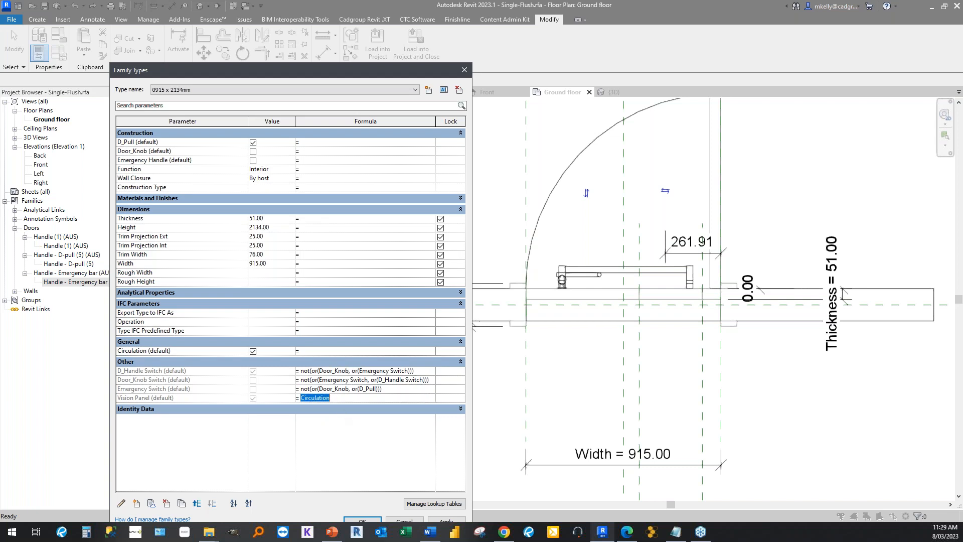
left_click(321, 372)
left_click_drag(320, 372, 349, 368)
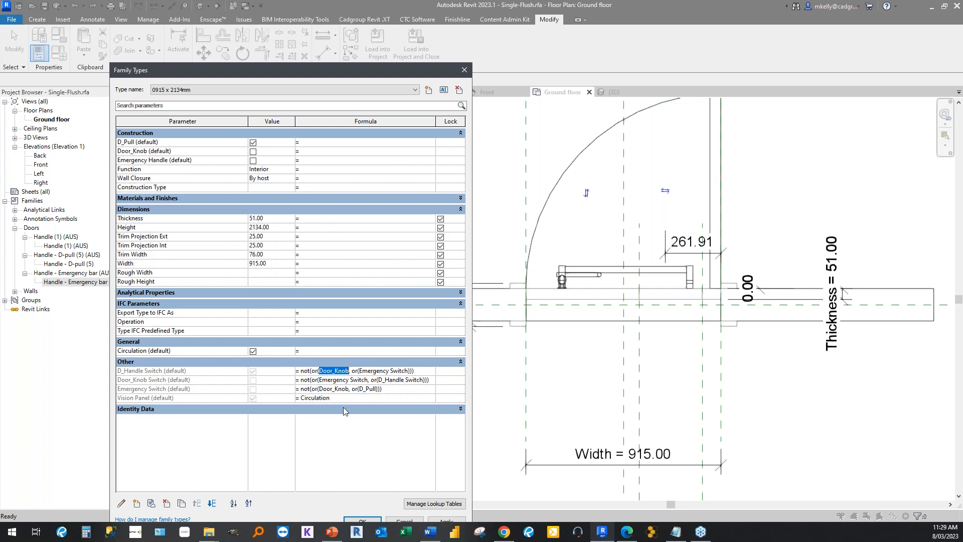
left_click(387, 391)
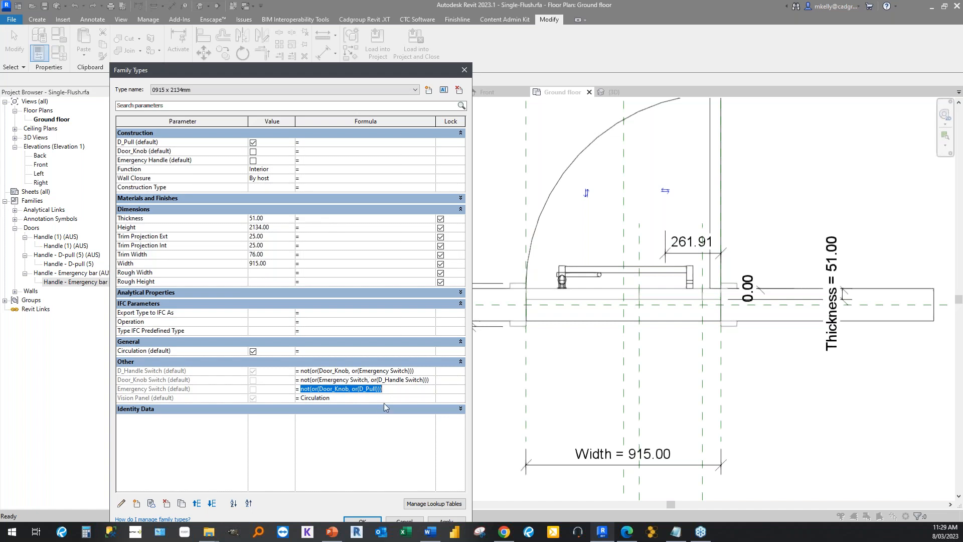
left_click(406, 389)
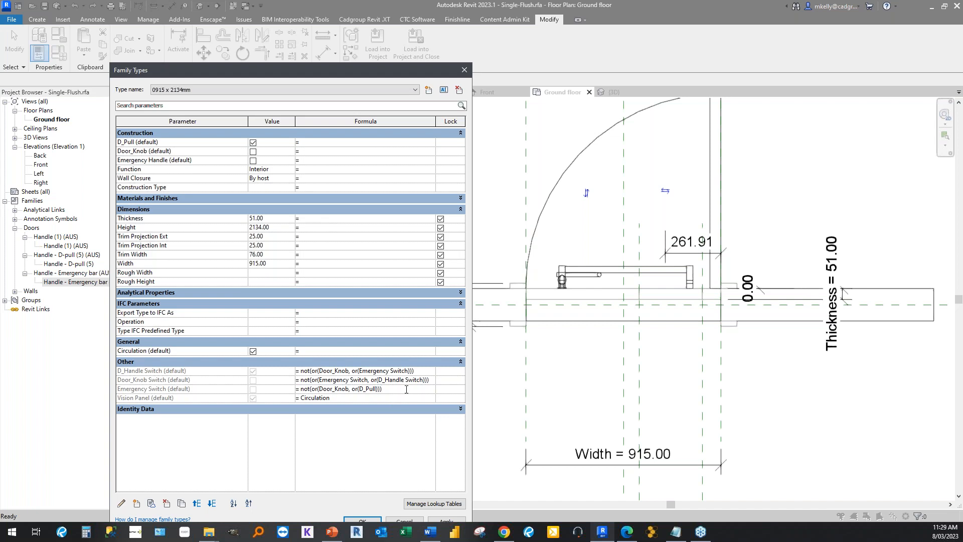
Review the parameters referenced in the D_Handle Switch, Door_Knob Switch and Emergency Switch formulas one after another.
left_click(320, 371)
left_click(319, 371)
left_click_drag(320, 371, 349, 371)
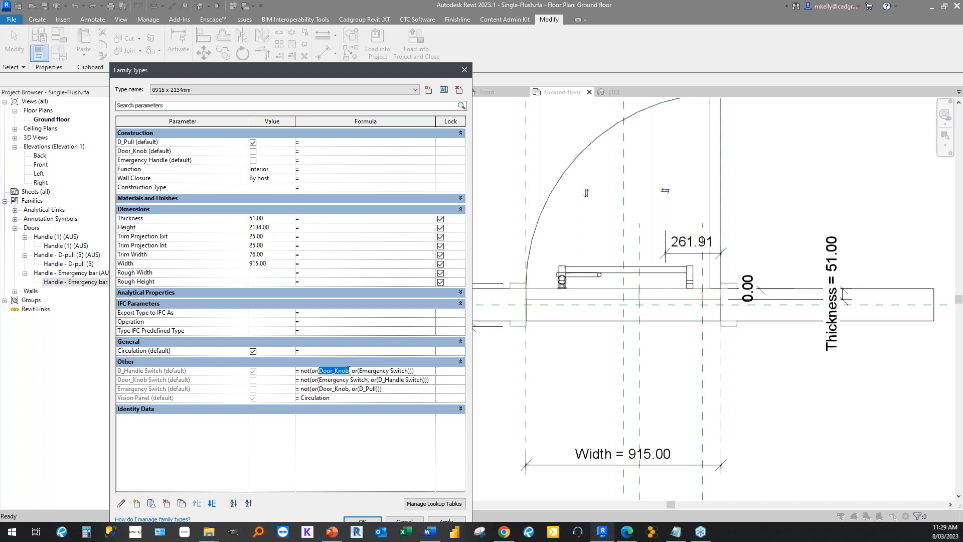
left_click(321, 371)
left_click_drag(322, 371, 351, 371)
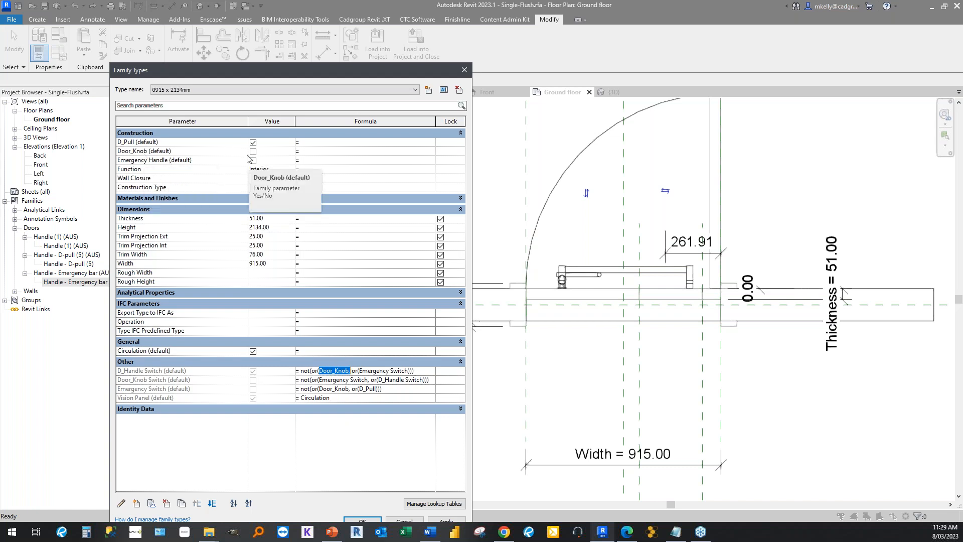
left_click_drag(359, 370, 408, 371)
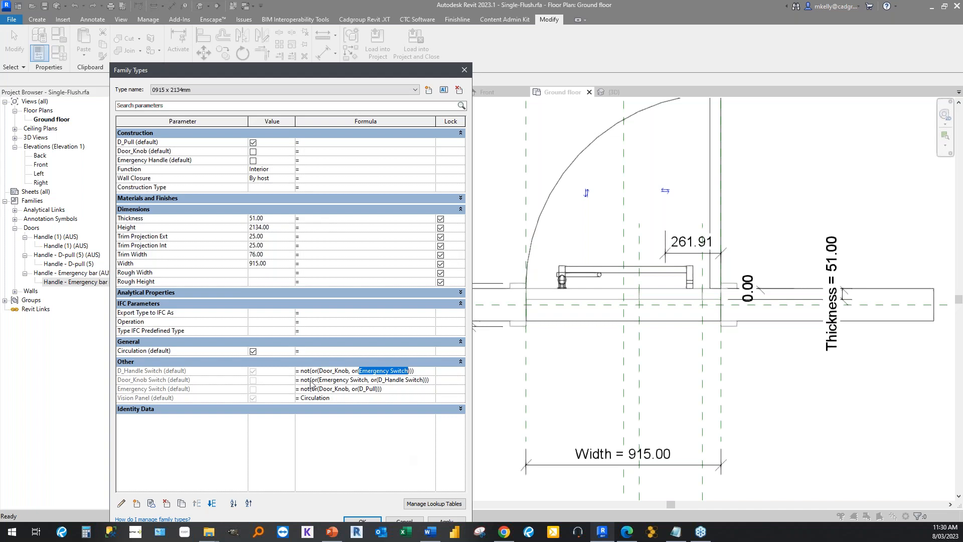
left_click_drag(322, 380, 424, 383)
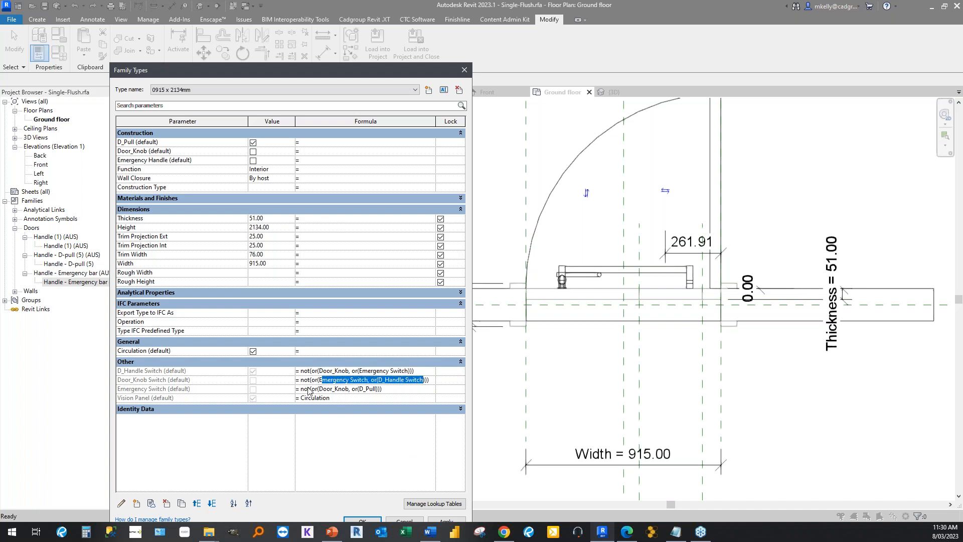
left_click_drag(320, 389, 380, 389)
left_click(380, 389)
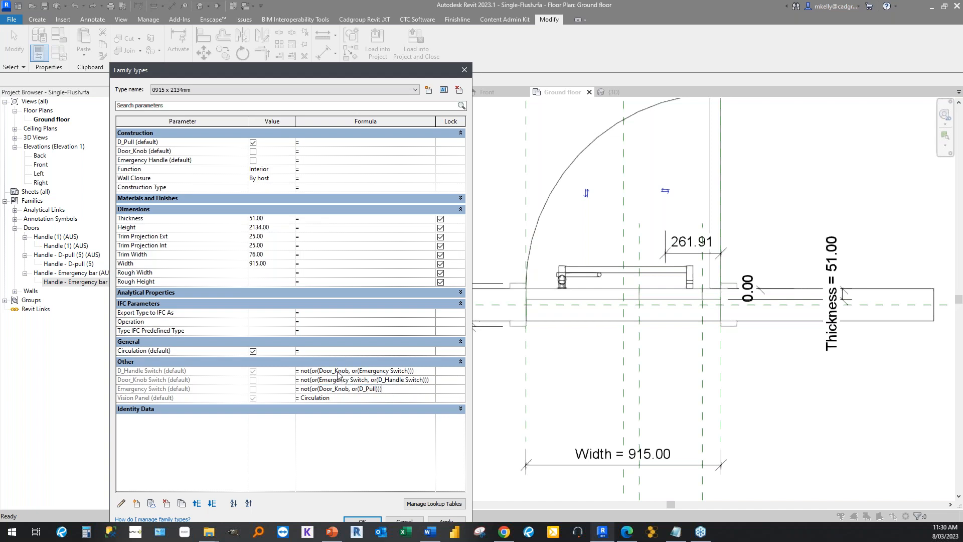
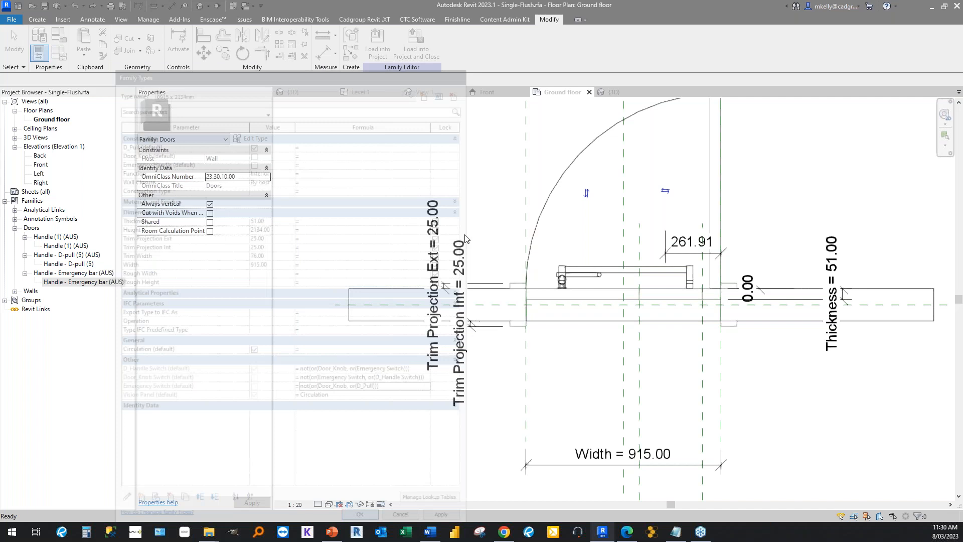
Load the updated Single-Flush family into rac_basic_sample_project, overwrite the existing version, and select bathroom door 103 on Level 1.
left_click(555, 308)
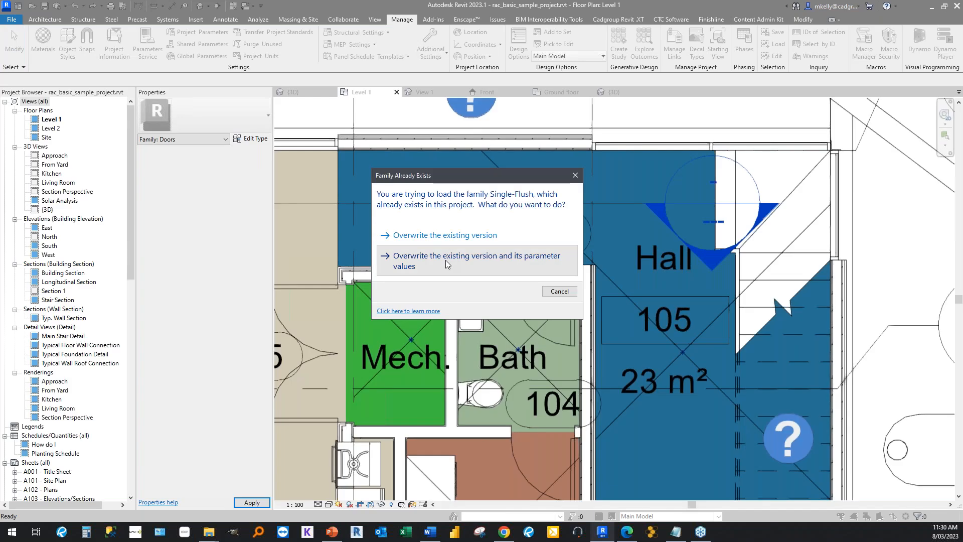
left_click(437, 253)
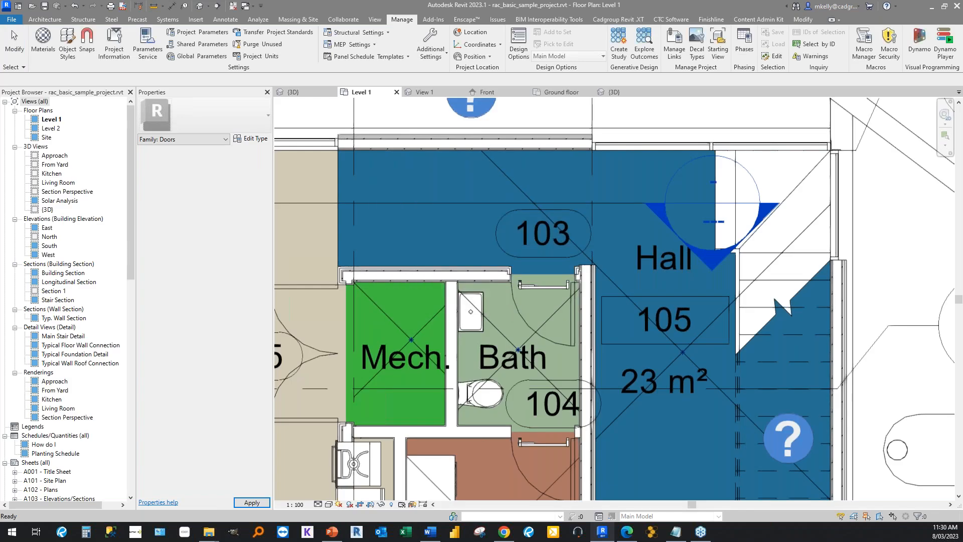
key("Escape")
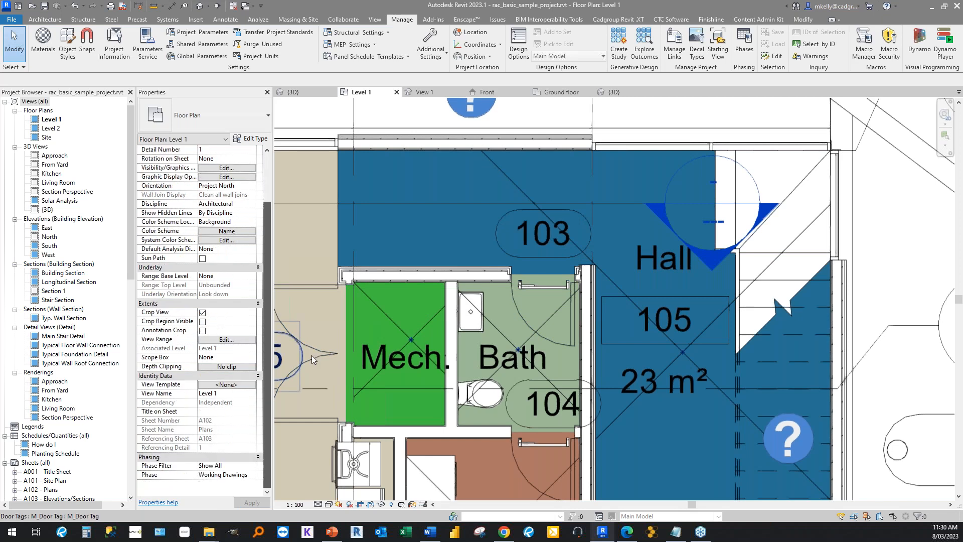
left_click(509, 304)
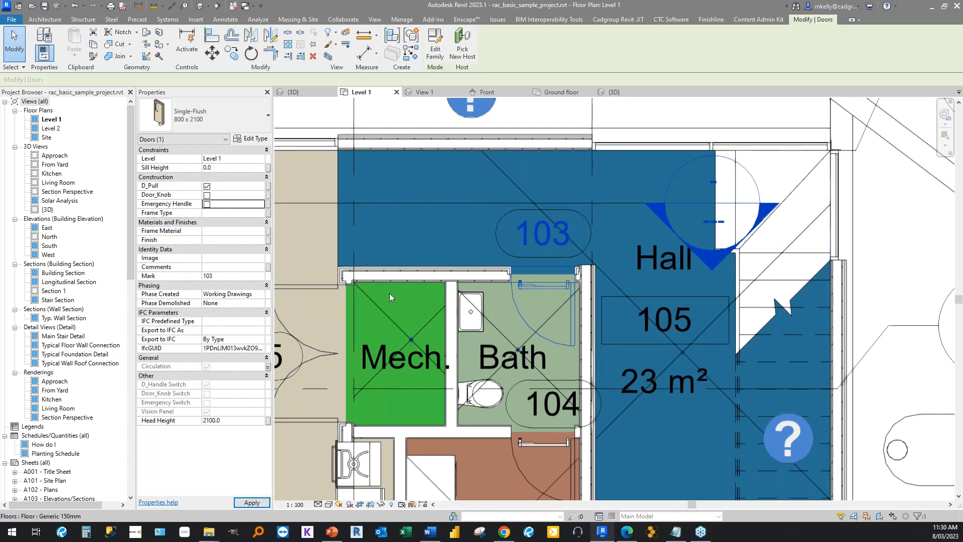
Test door 103's handle switching by enabling Door_Knob, disabling D_Pull, and toggling Emergency Handle on and off.
left_click(207, 195)
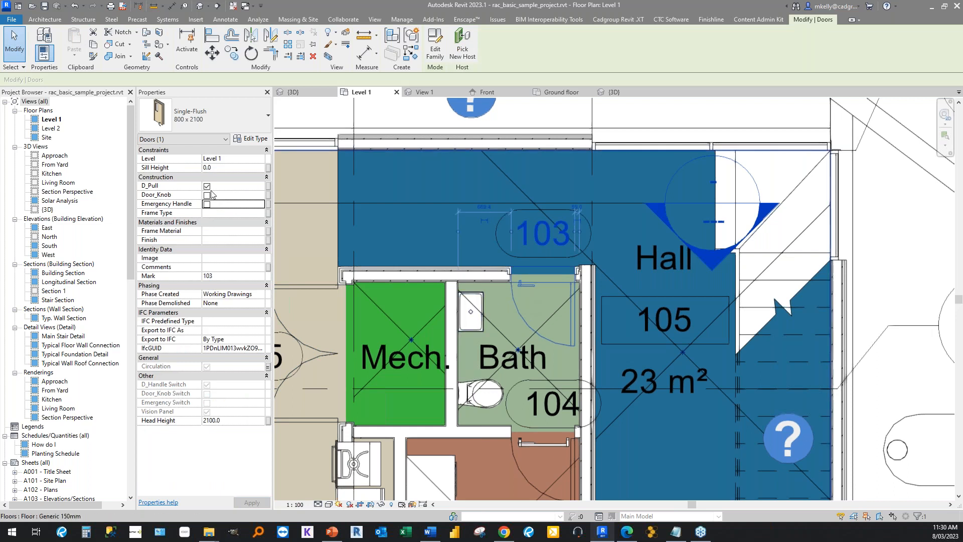
left_click(207, 186)
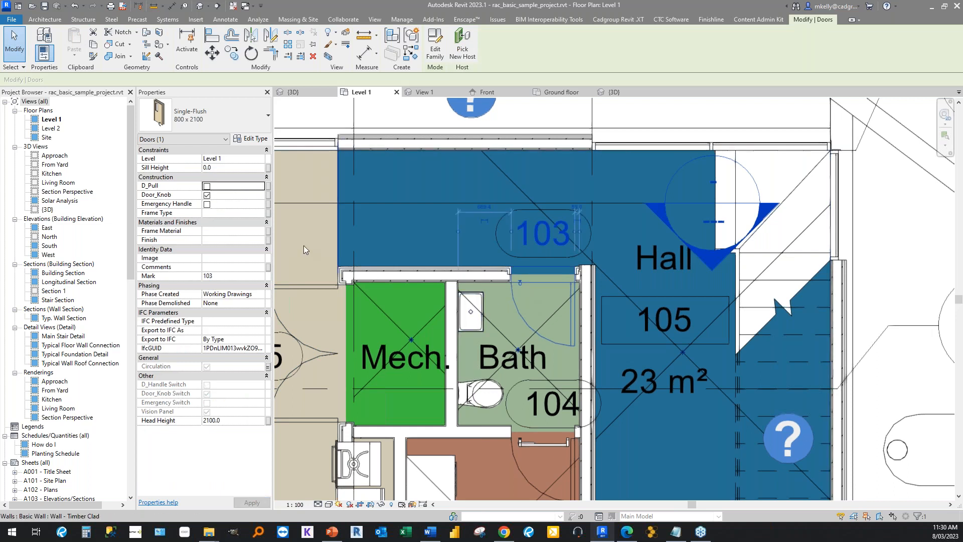
left_click(207, 206)
left_click(206, 205)
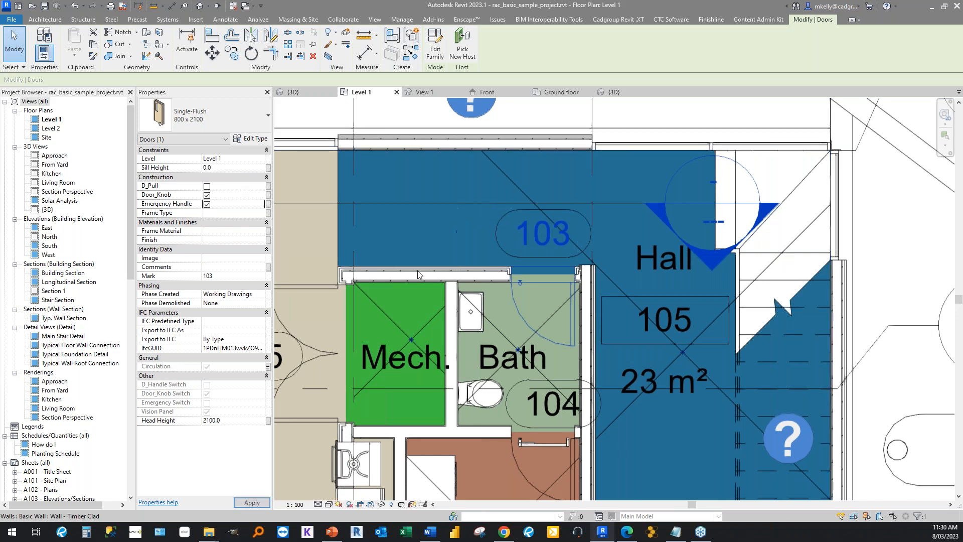
left_click(207, 204)
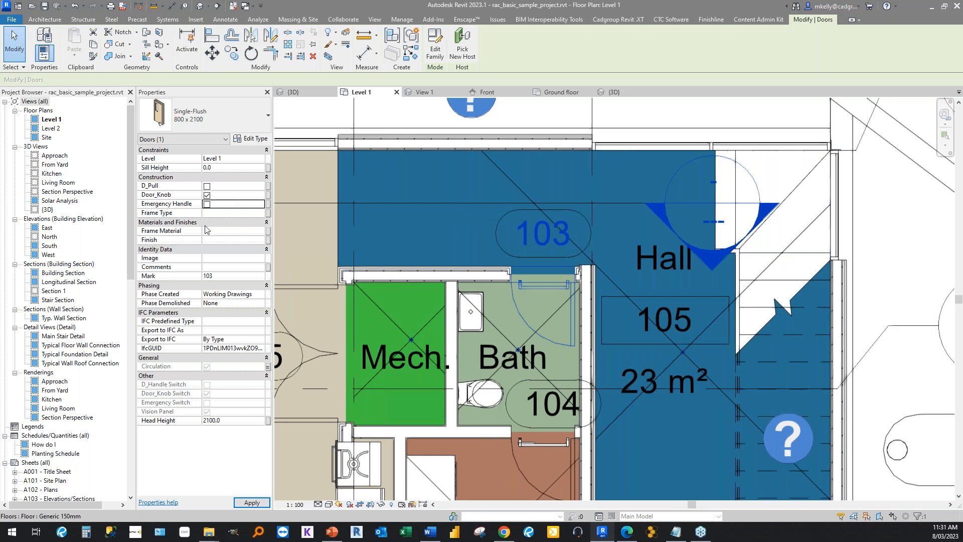
Turn D_Pull back on and Door_Knob off for door 103.
left_click(207, 186)
left_click(207, 196)
left_click(207, 196)
left_click(207, 195)
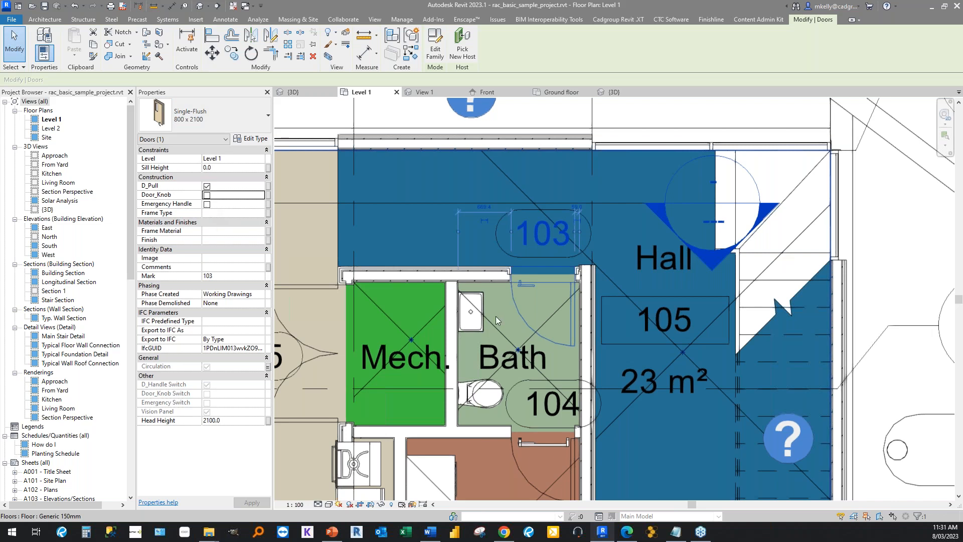
Close the inactive views of the open project and family, and clear the floor selection on Level 1.
scroll(496, 319, "down", 1)
scroll(495, 317, "down", 1)
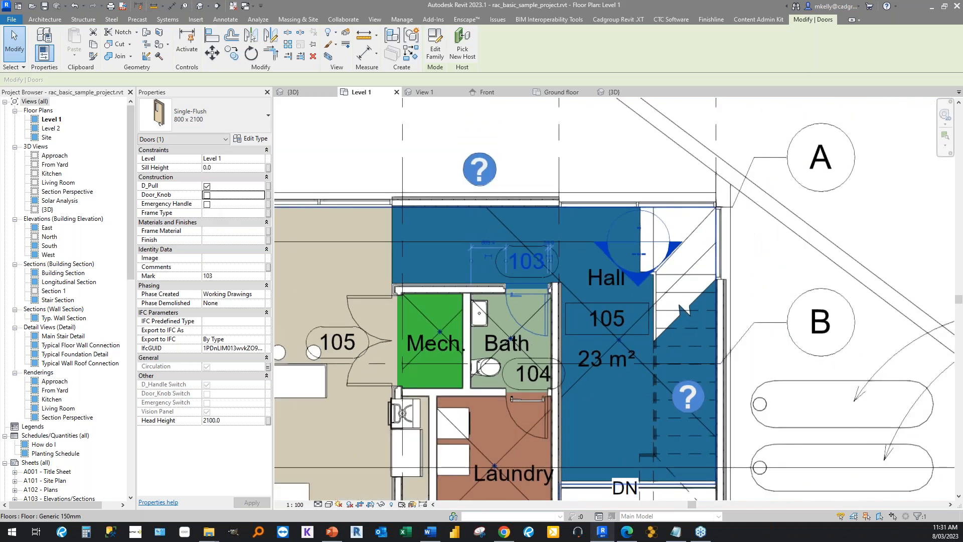
middle_click_drag(495, 317, 567, 311)
left_click(391, 147)
left_click(234, 6)
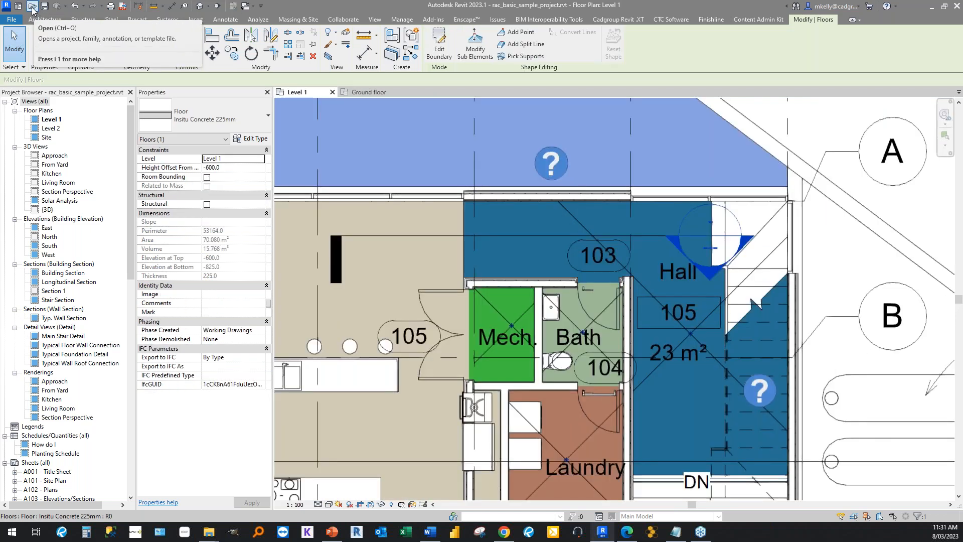
left_click(17, 53)
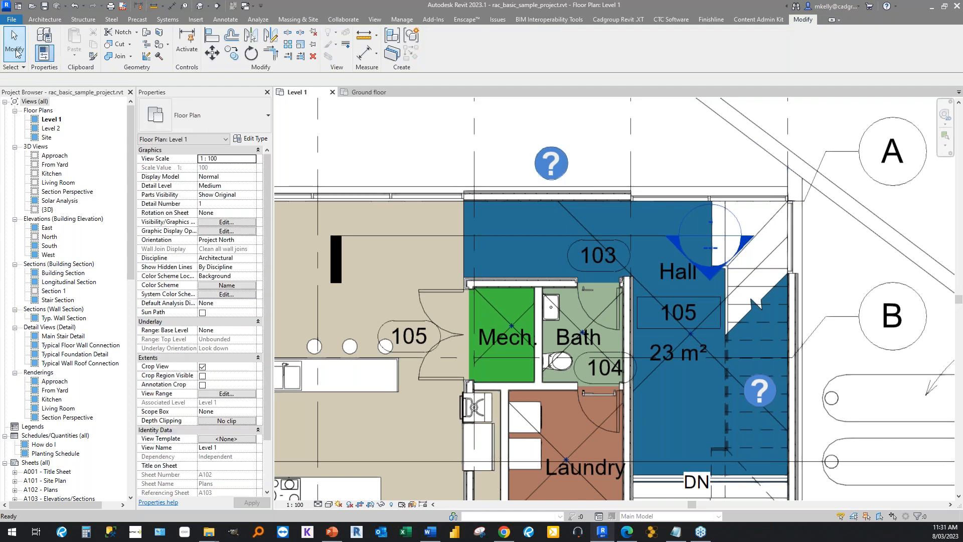
Open the Cube Instance Parameters Start.rfa family and display its family types.
left_click(33, 6)
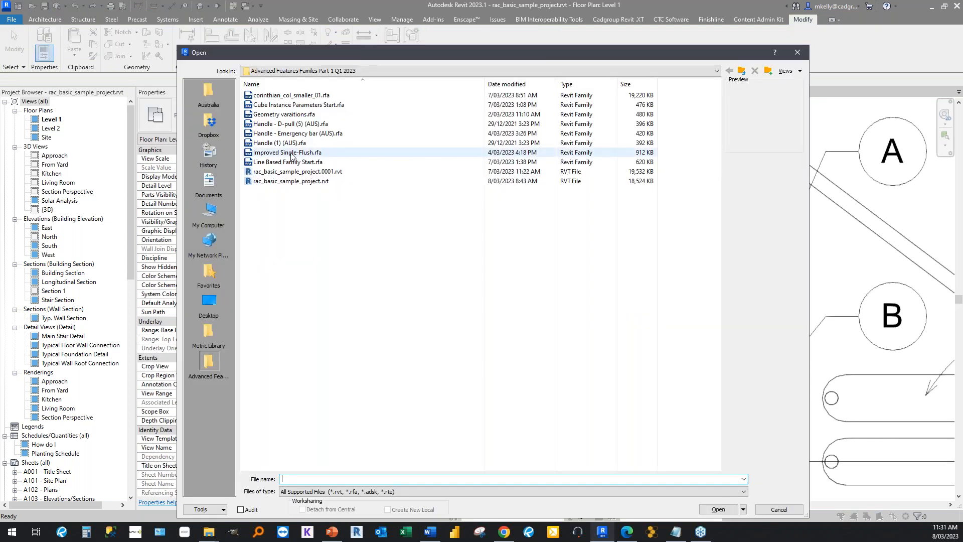
double_click(281, 105)
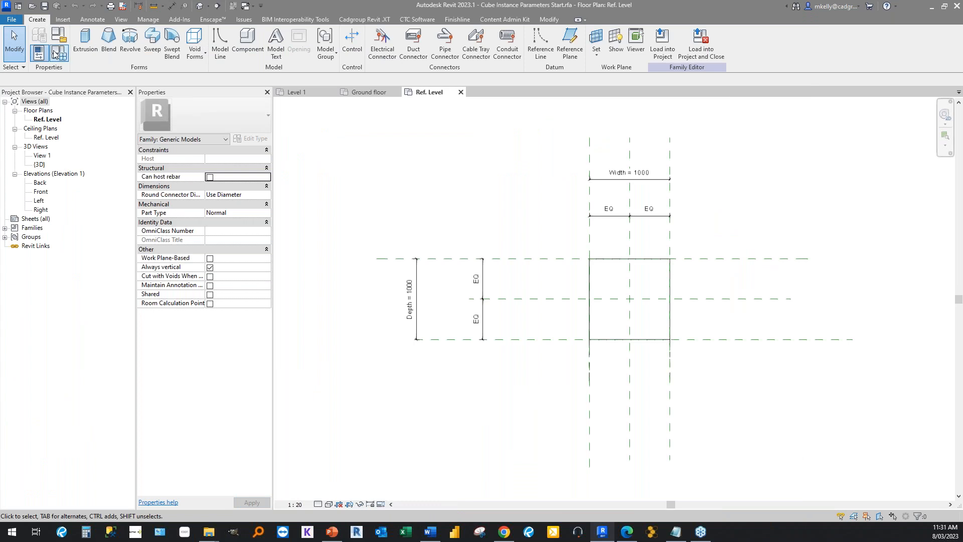
left_click(59, 52)
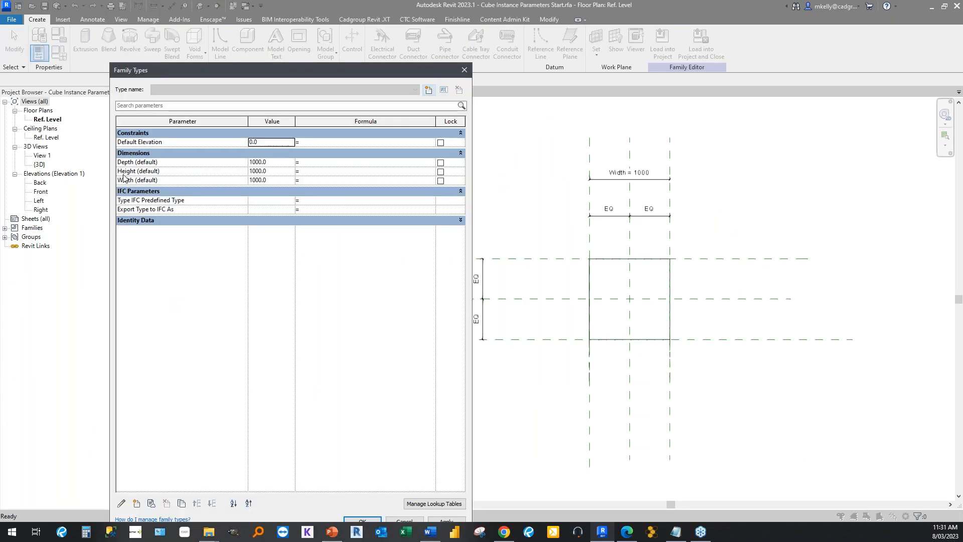
left_click(123, 180)
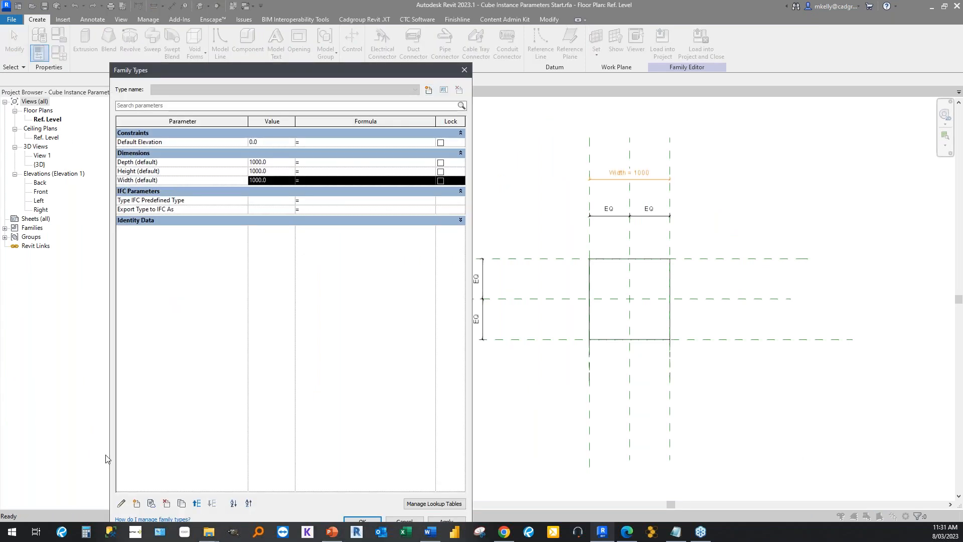
left_click(136, 504)
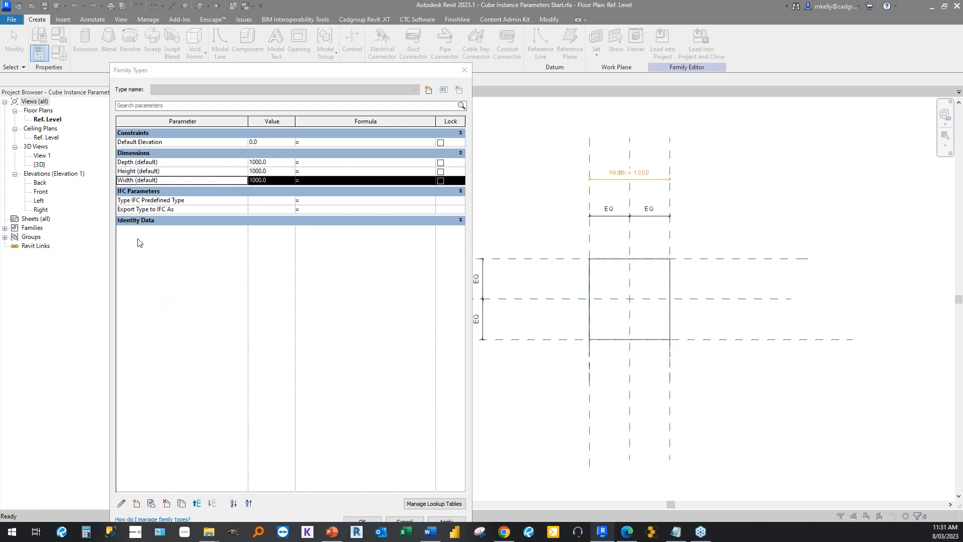
left_click(359, 423)
left_click(121, 503)
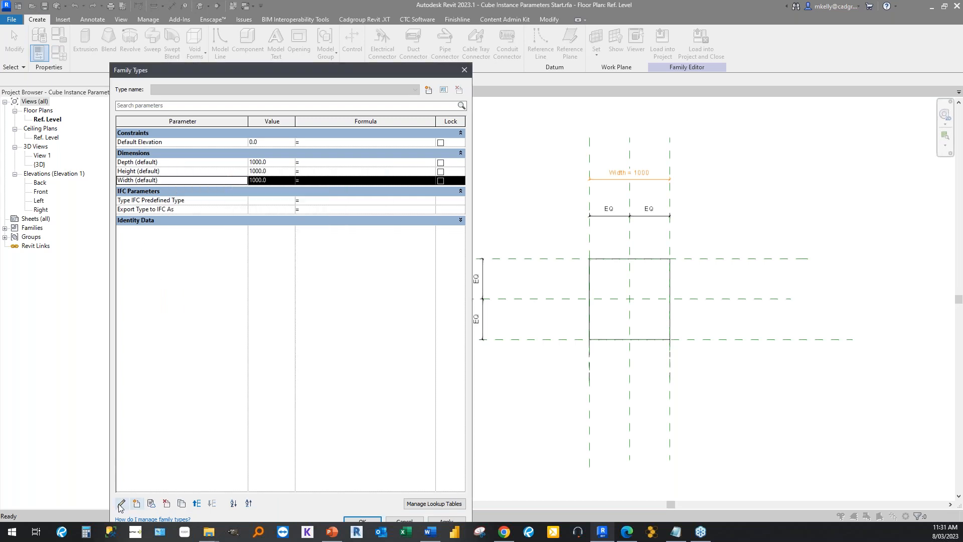
left_click(185, 294)
type("DeWidth")
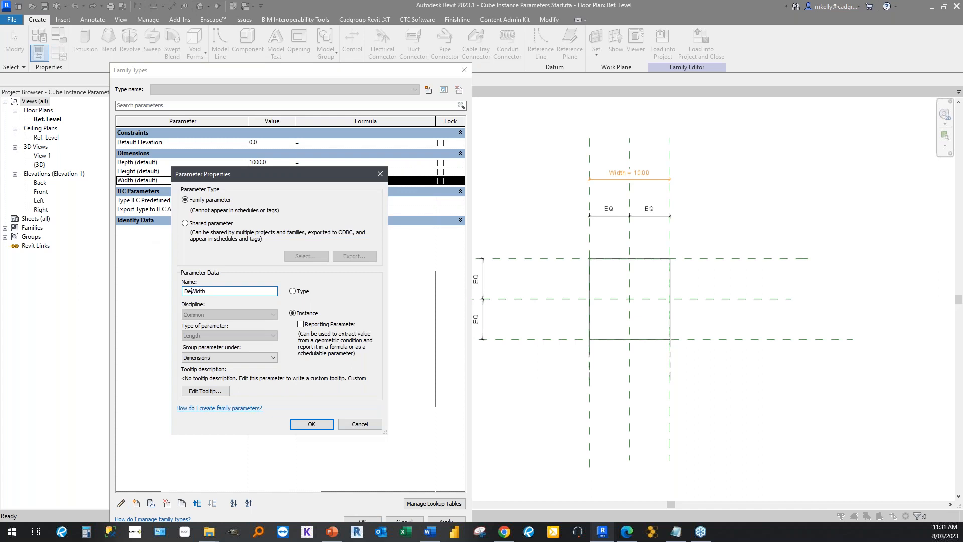
type("s")
key("BackSpace")
key("BackSpace")
key("BackSpace")
left_click(312, 424)
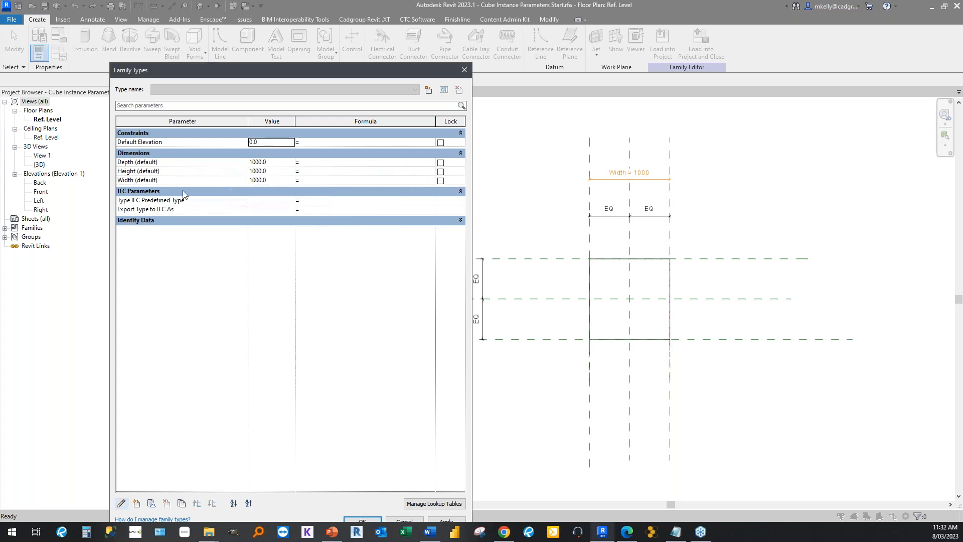
Create a Length instance parameter named Real Width, grouped under Other, in the cube family.
left_click(186, 183)
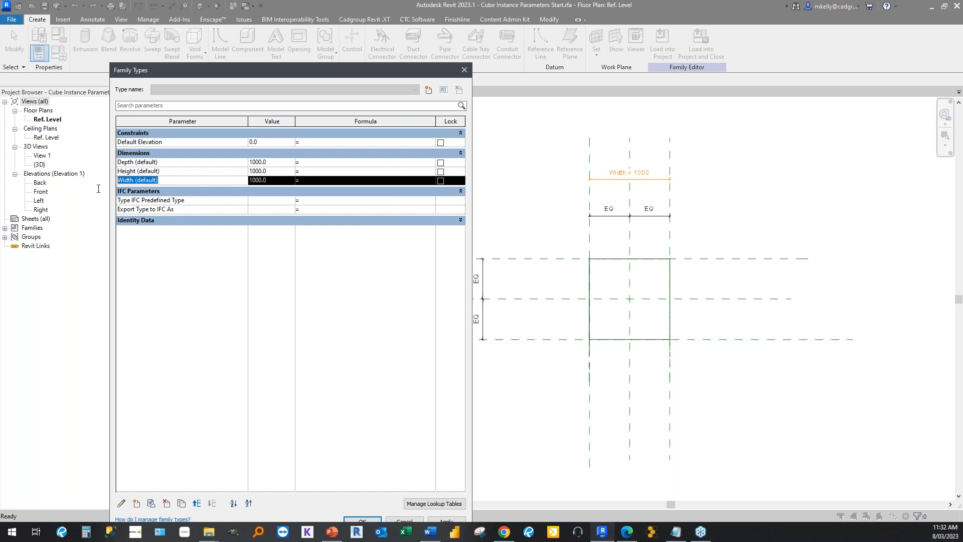
left_click(169, 352)
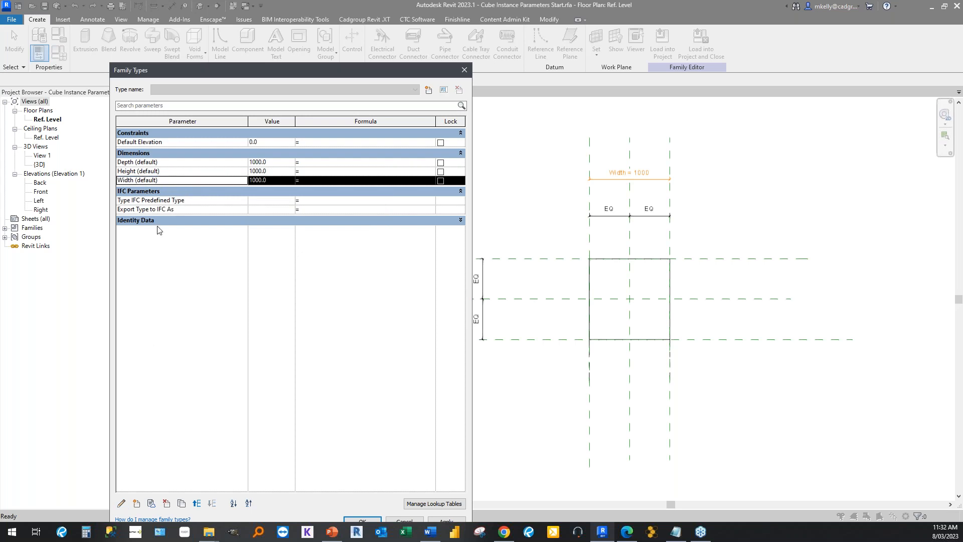
left_click(136, 503)
type("Real Widt")
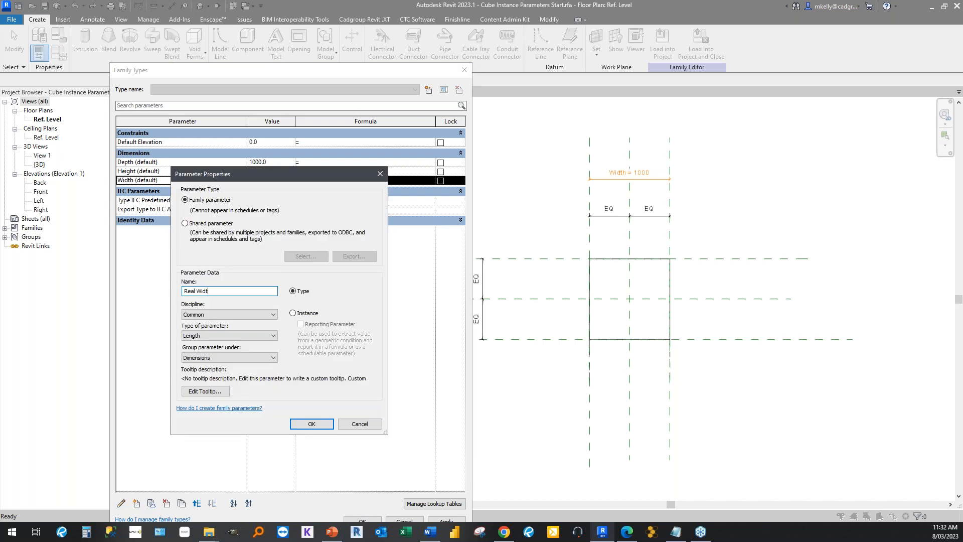
left_click(236, 335)
left_click(226, 341)
left_click(216, 358)
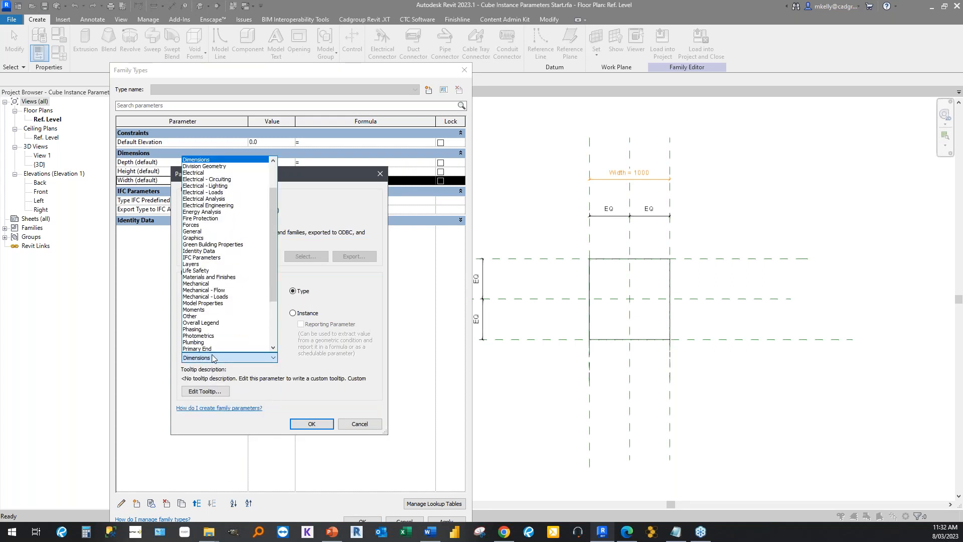
left_click(197, 316)
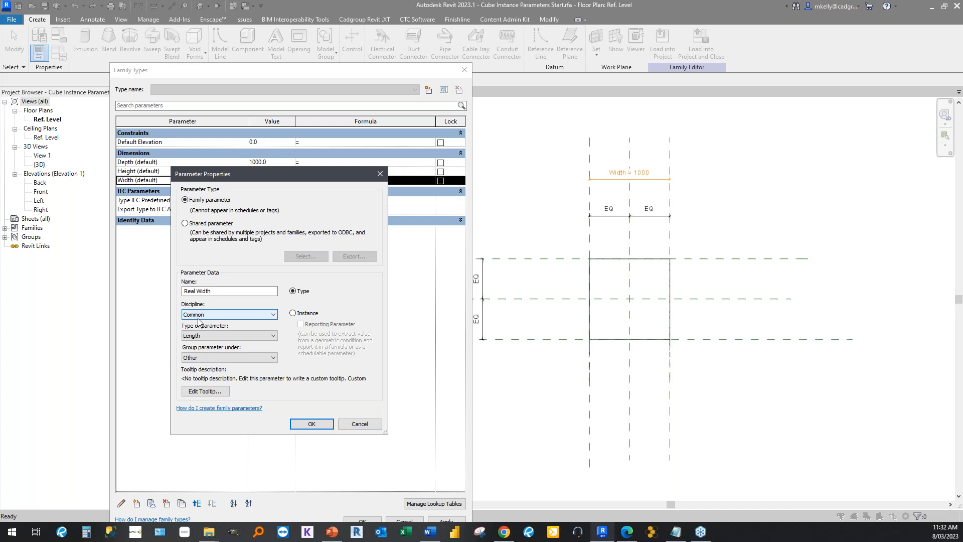
left_click(293, 314)
left_click(307, 424)
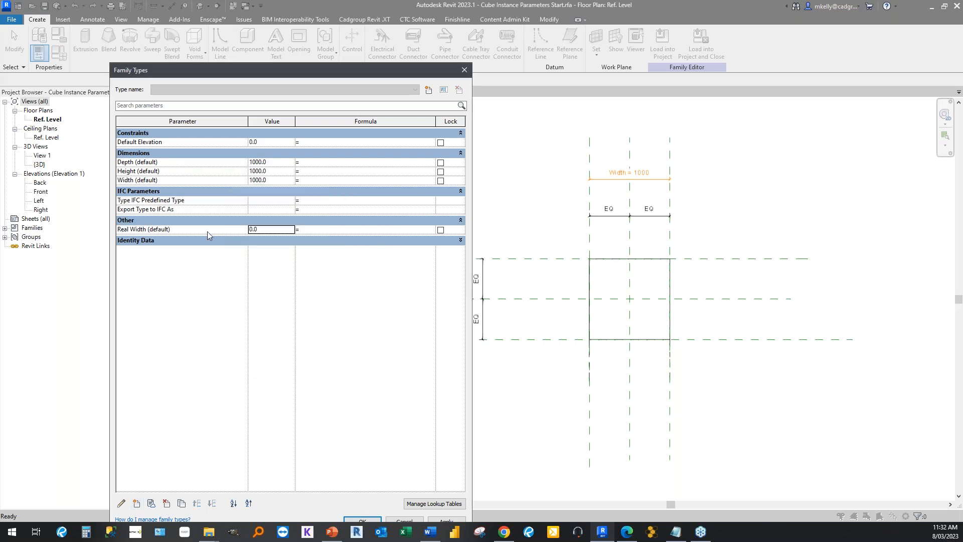
Set the Real Width parameter's value to 1000.
left_click(203, 229)
left_click(272, 231)
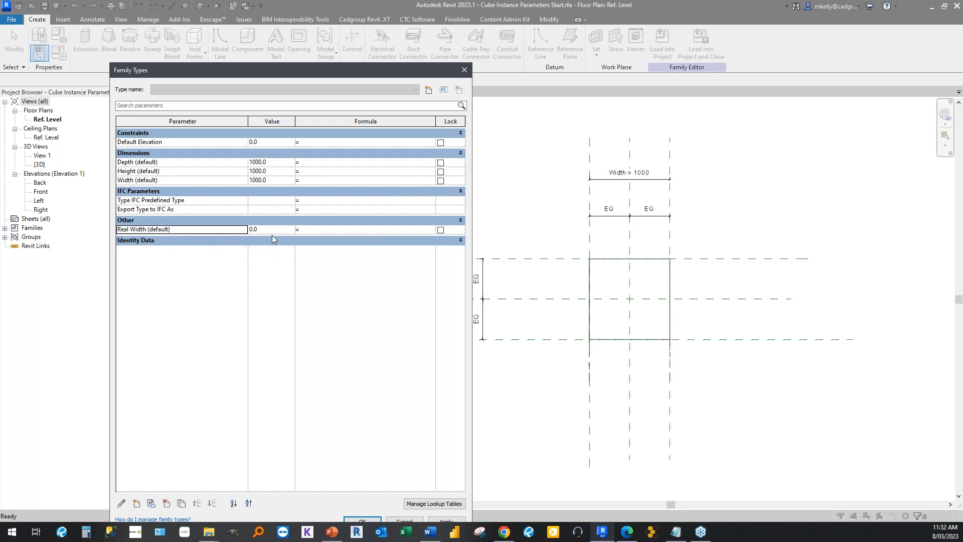
type("1000")
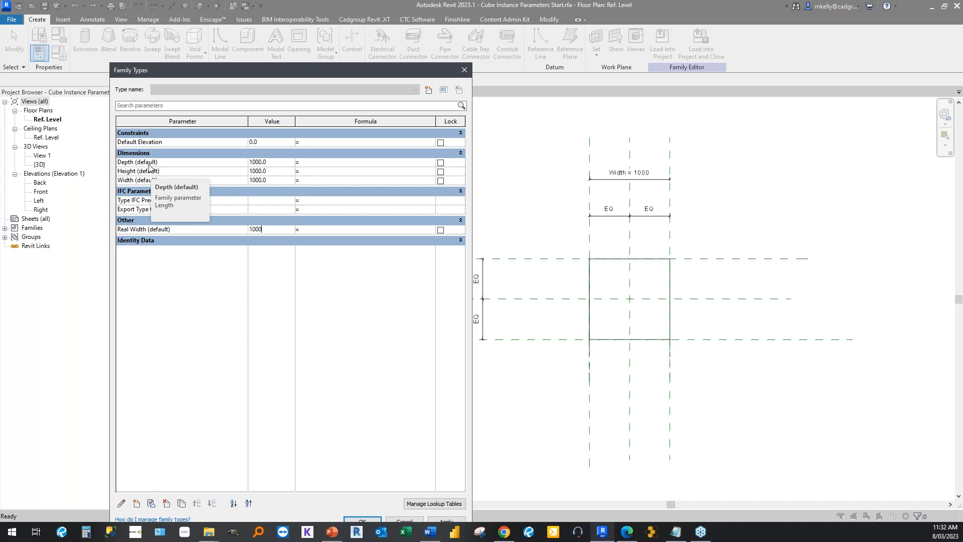
left_click(181, 231)
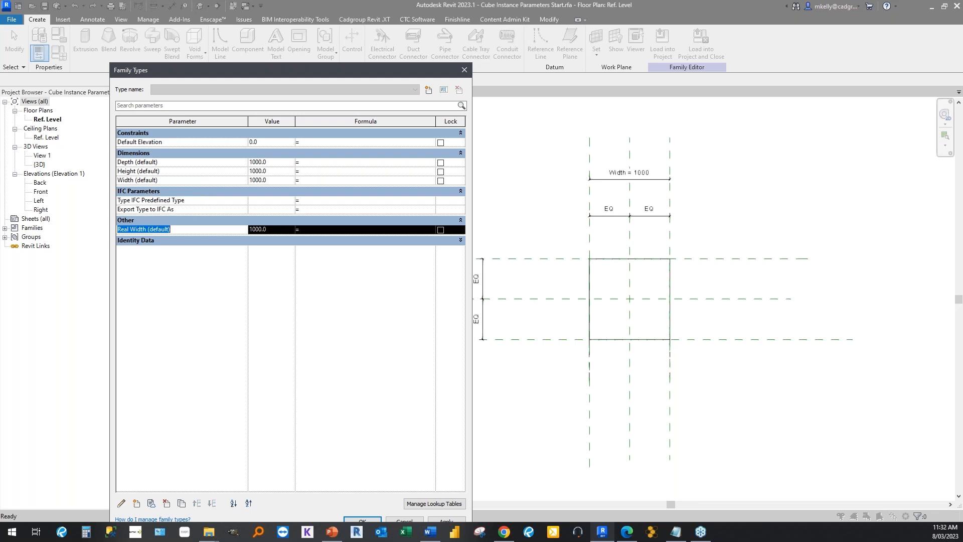
left_click(257, 230)
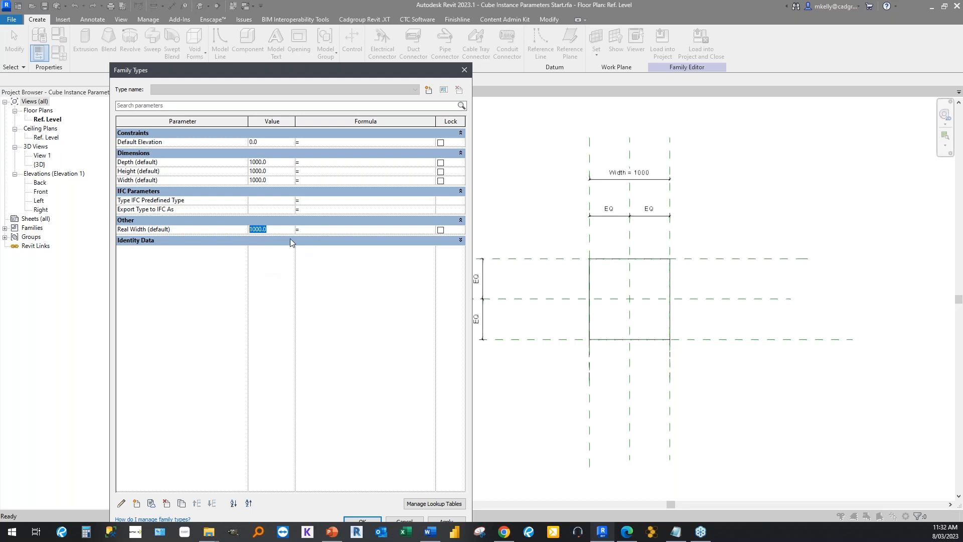
left_click(162, 231)
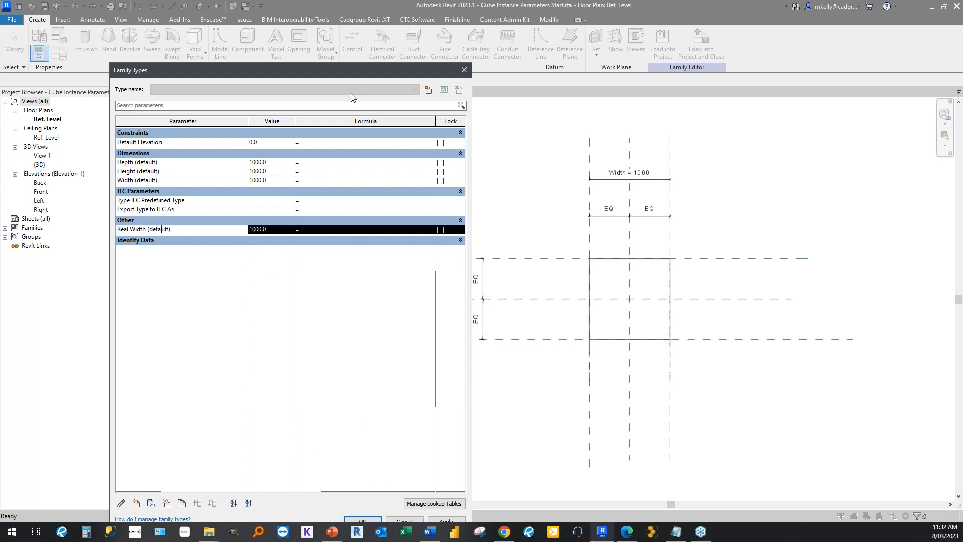
Delete the Real Width family parameter and accept the family types.
left_click_drag(331, 73, 334, 32)
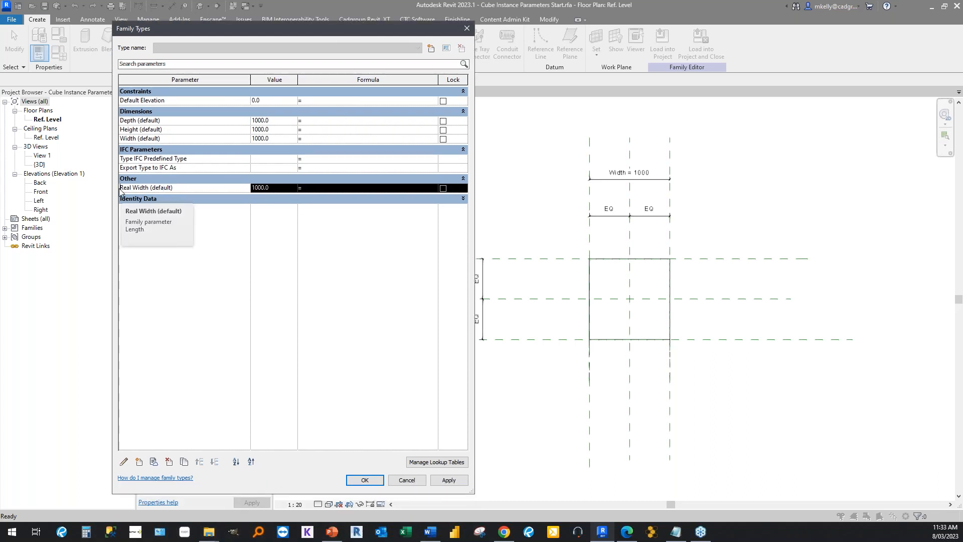
left_click(169, 462)
left_click(504, 266)
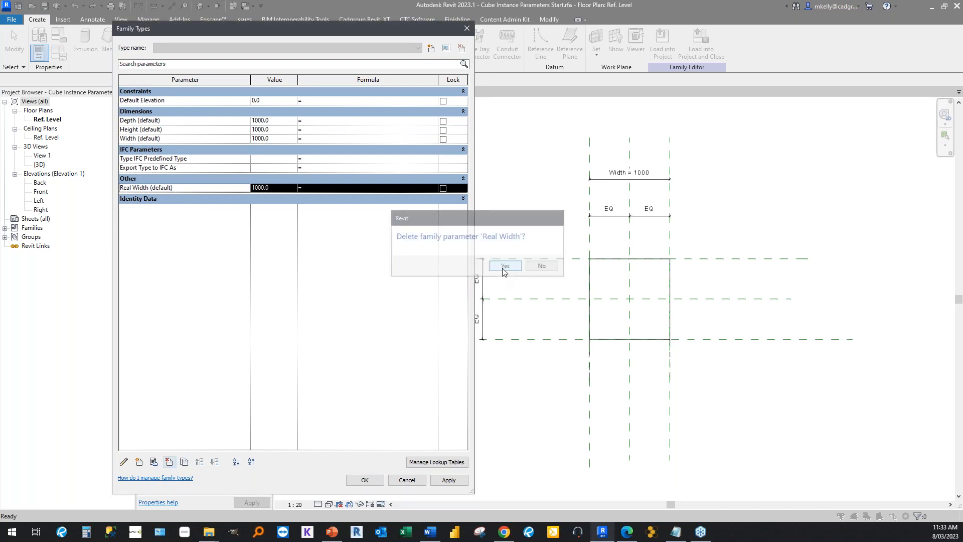
left_click(365, 480)
Review the cube family's remaining parameters in the family types, leaving them unedited.
scroll(563, 233, "up", 2)
middle_click_drag(564, 233, 435, 241)
scroll(434, 240, "down", 1)
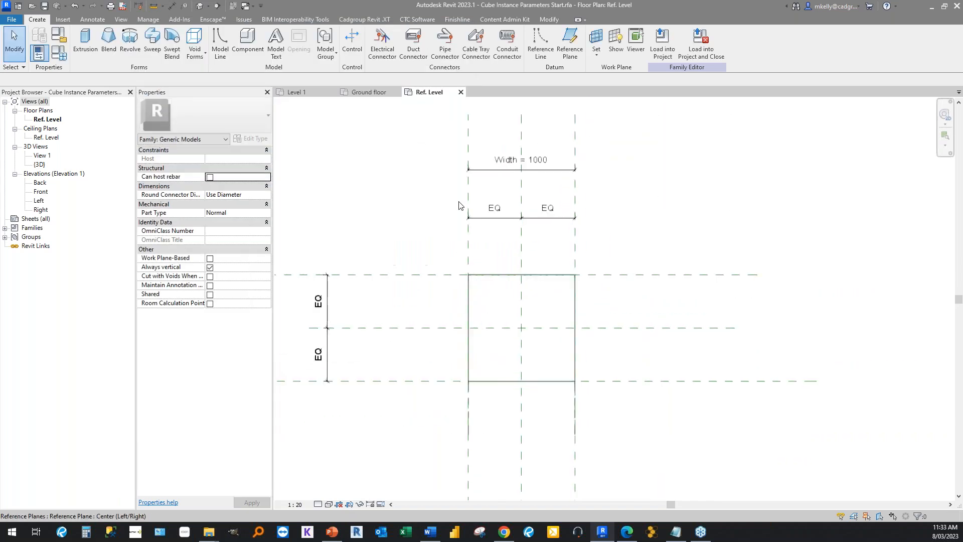
left_click(58, 53)
left_click(168, 180)
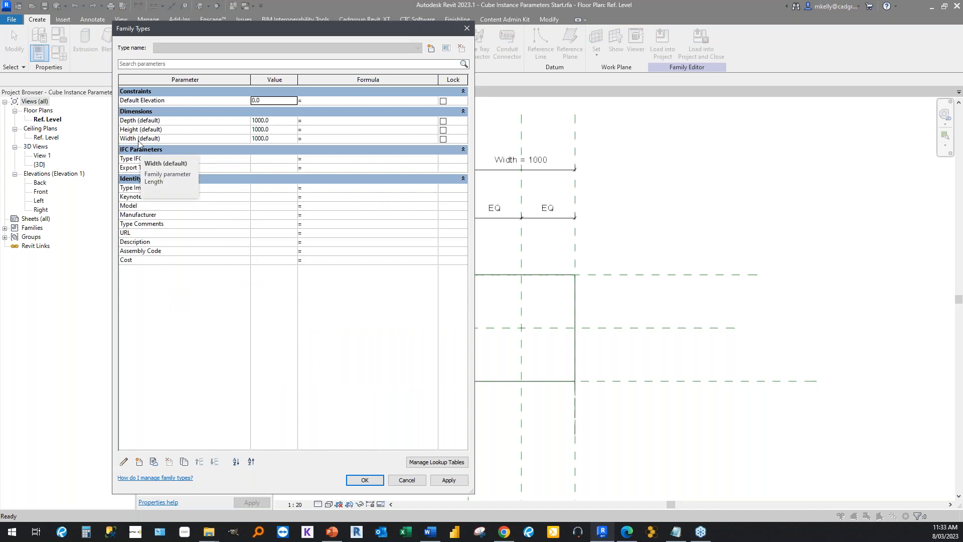
left_click(406, 480)
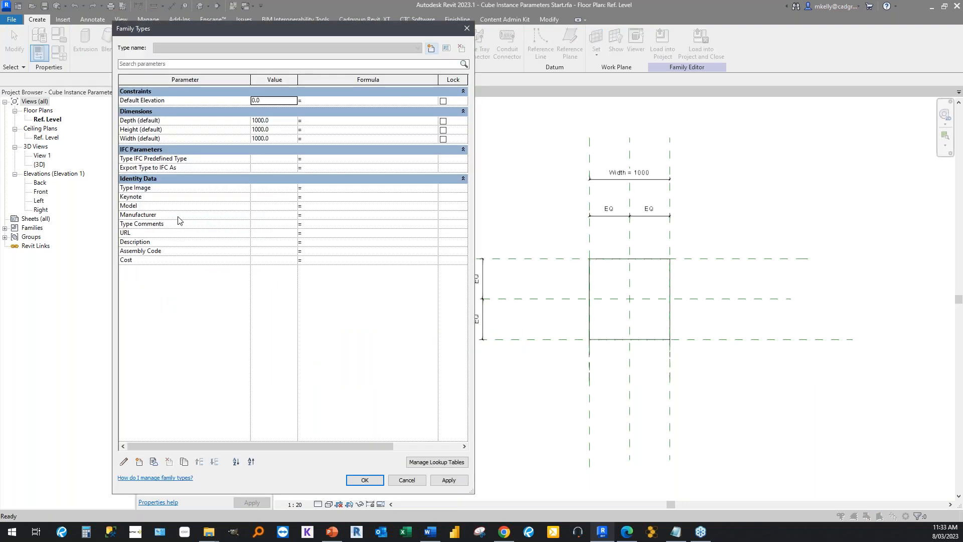
left_click(407, 480)
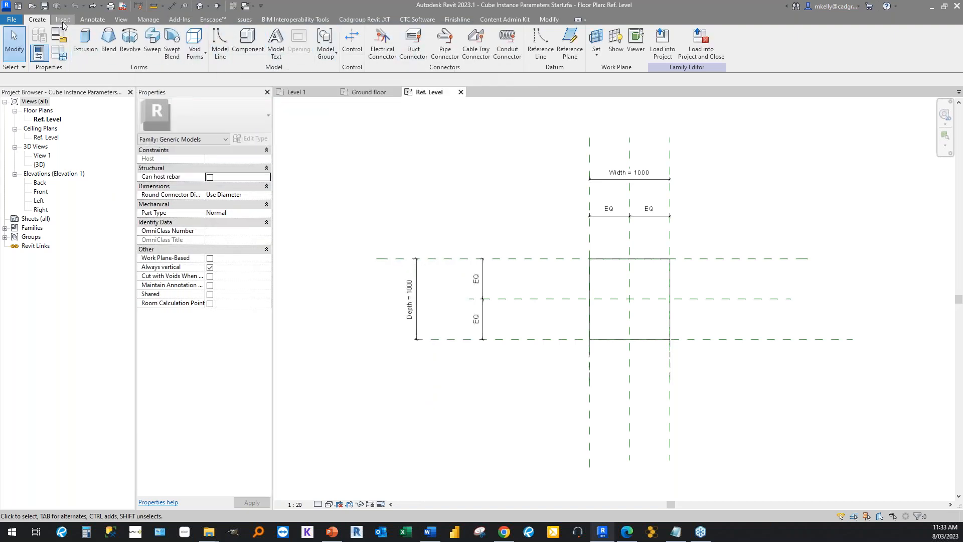
Place an aligned dimension between the outer left and right reference planes, above the Width dimension.
left_click(92, 20)
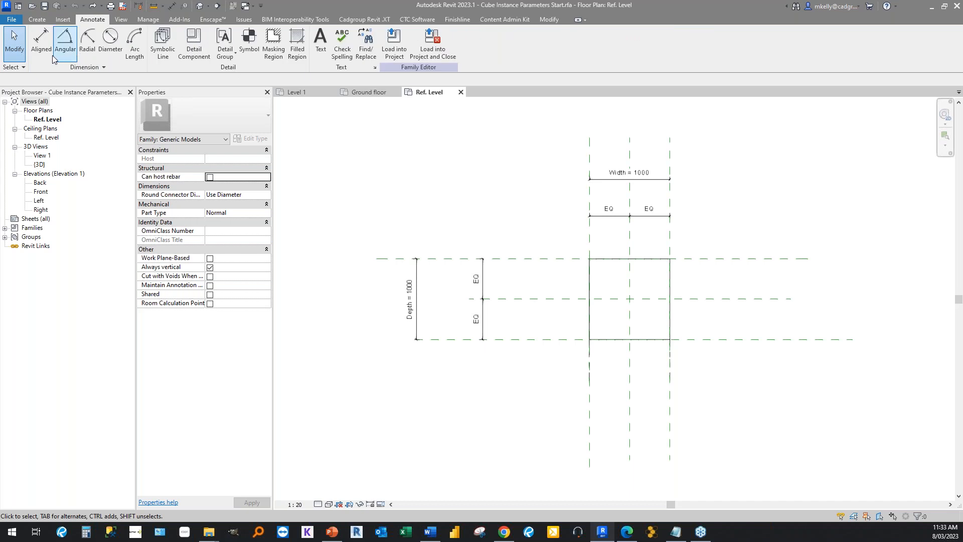
left_click(41, 40)
left_click(584, 238)
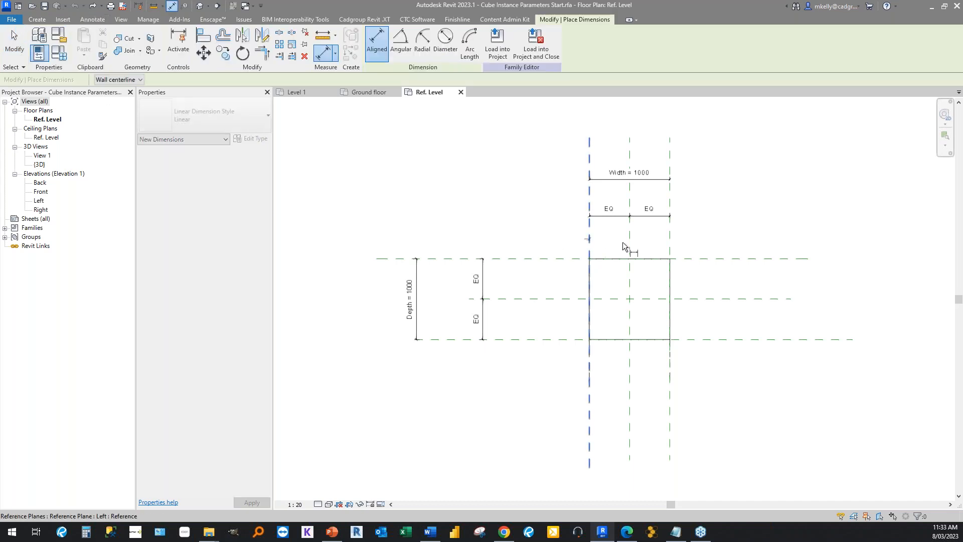
left_click(671, 241)
scroll(678, 239, "up", 3)
middle_click_drag(610, 144, 598, 276)
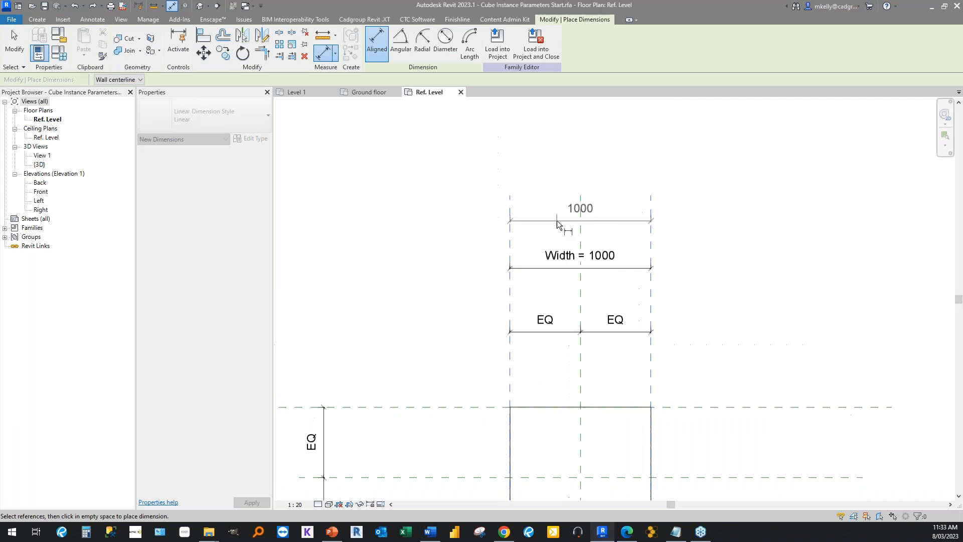
left_click(557, 221)
key("Escape")
key("Escape")
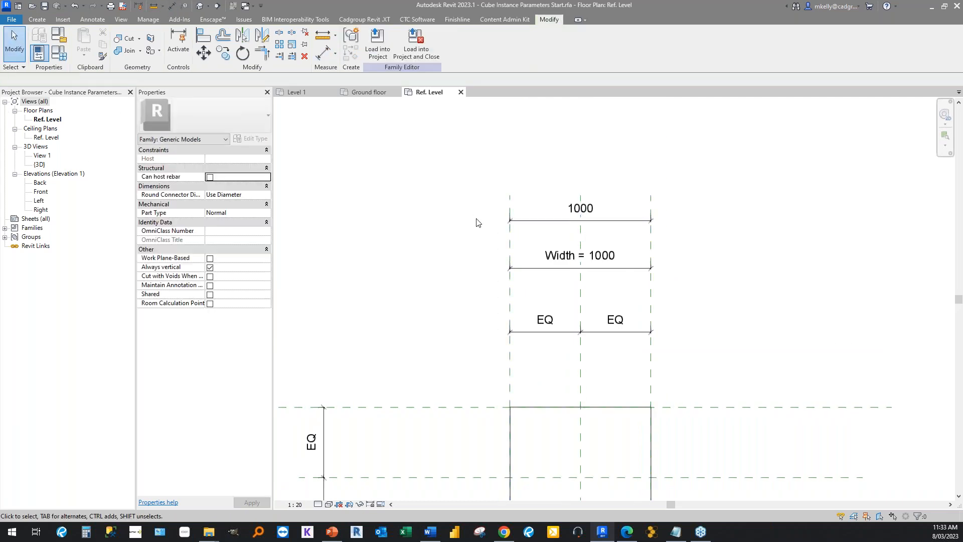
Check the label parameters available for the new unlabelled dimension, then delete that dimension.
left_click(551, 221)
left_click(419, 42)
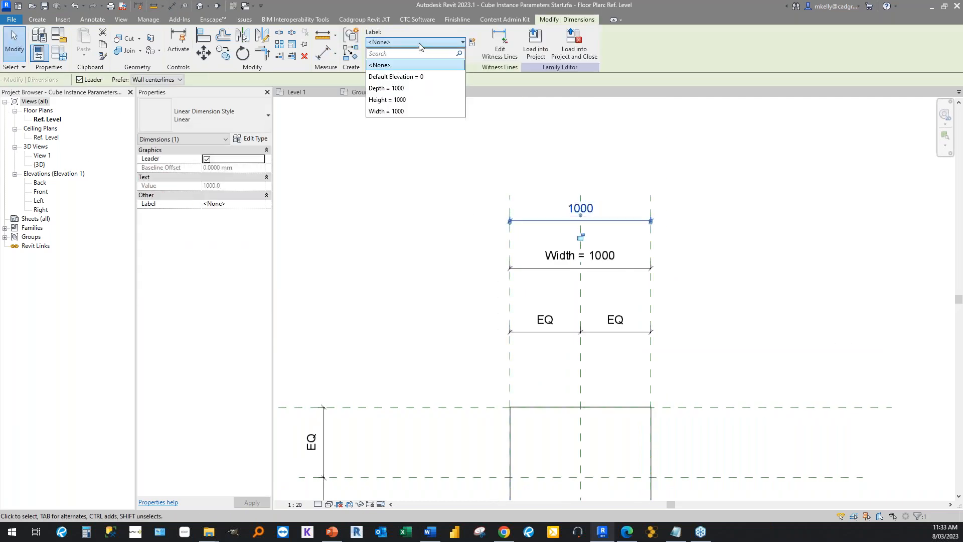
left_click(408, 189)
left_click(428, 235)
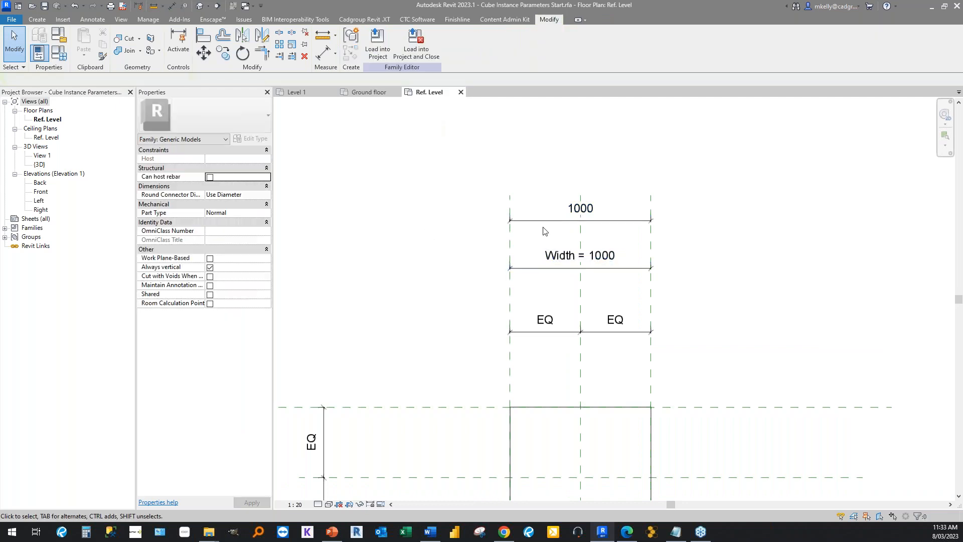
left_click(544, 229)
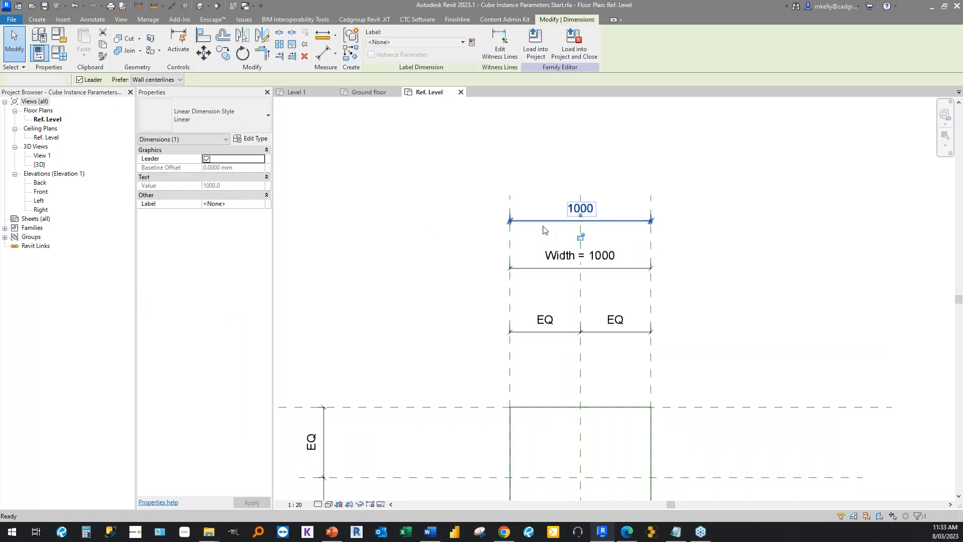
key("Delete")
scroll(489, 222, "down", 3)
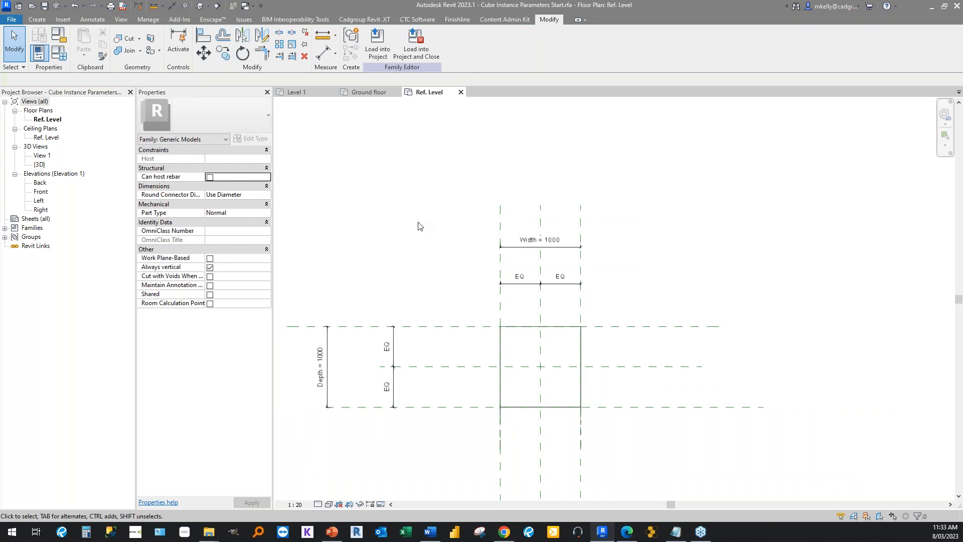
Inspect the label and instance parameter setting of the Width dimension, then deselect it.
scroll(494, 219, "up", 1)
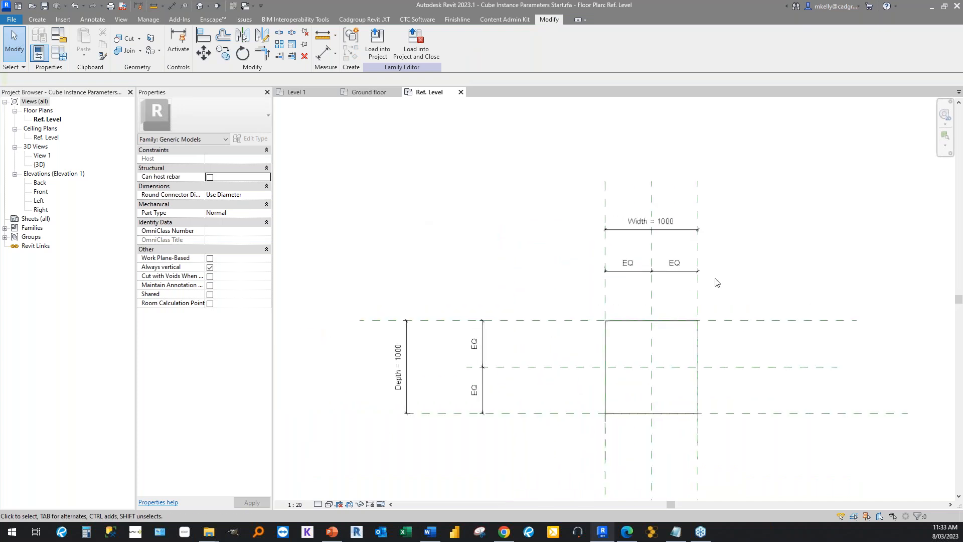
left_click(637, 231)
scroll(635, 231, "up", 2)
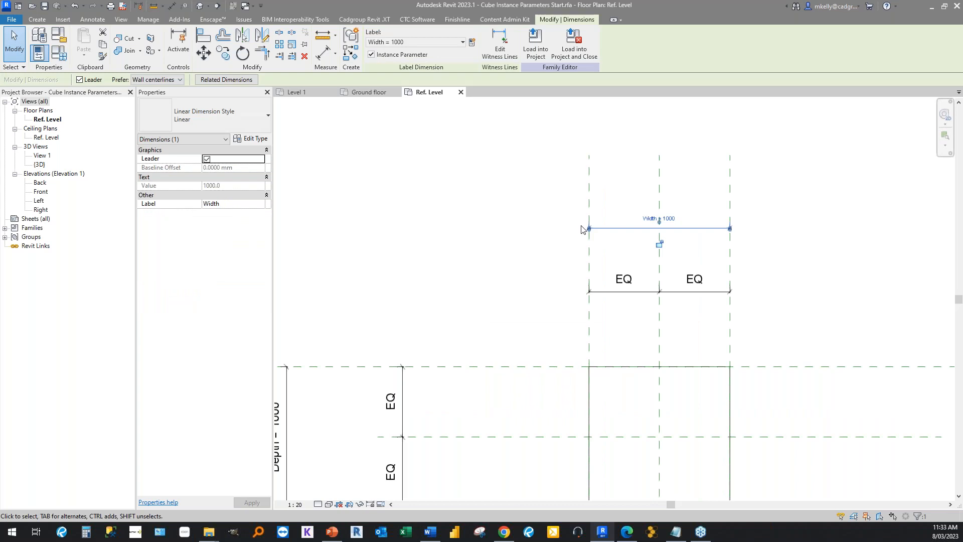
scroll(577, 227, "down", 2)
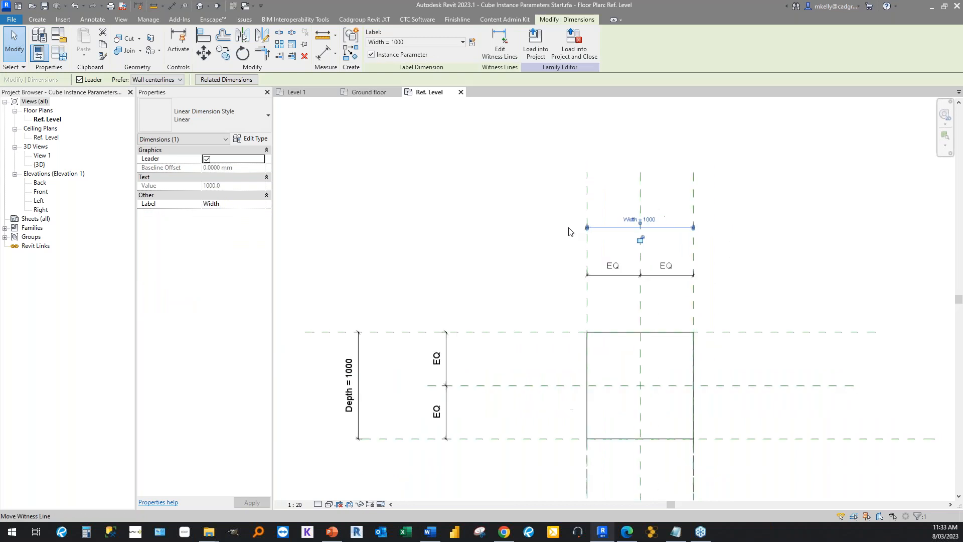
left_click(526, 245)
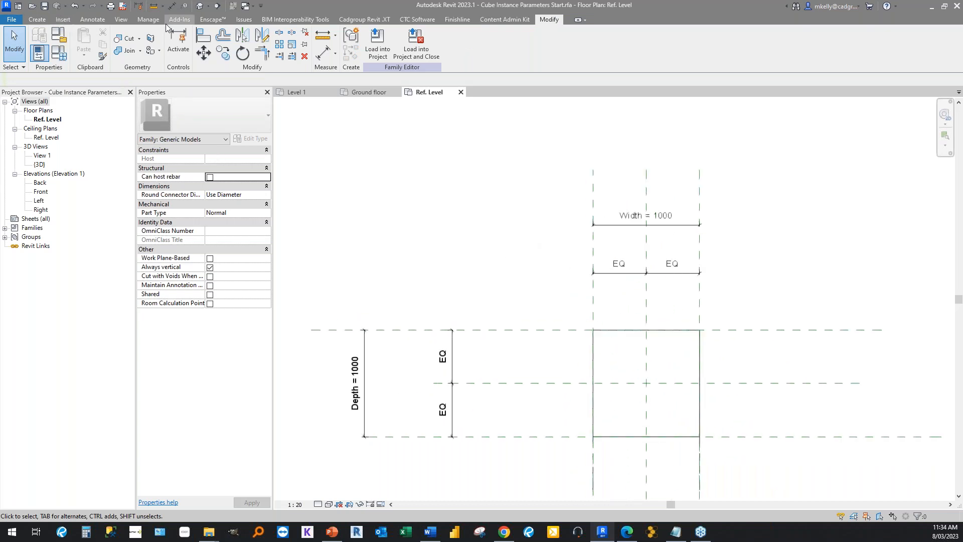
Place model text reading "Max length 2000mm" just above the cube in the plan view.
left_click(38, 20)
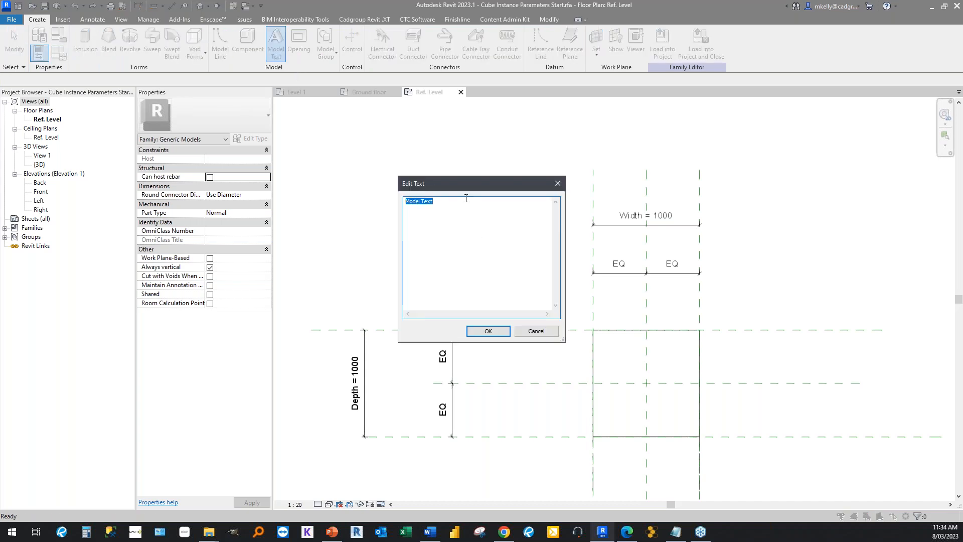
type("Ma")
key("BackSpace")
left_click(488, 331)
left_click(554, 317)
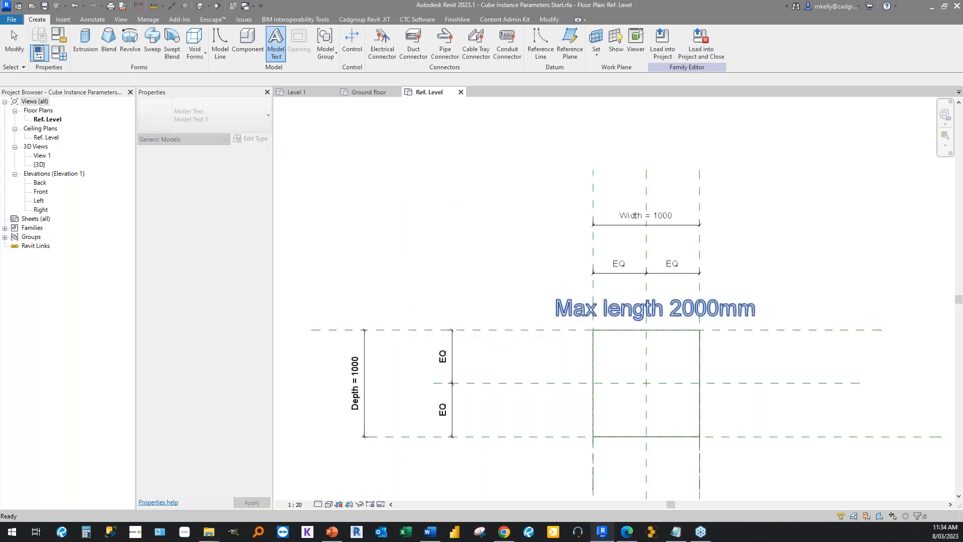
Set the model text type's text size to 50 and move the text to be roughly centred above the cube.
left_click(525, 305)
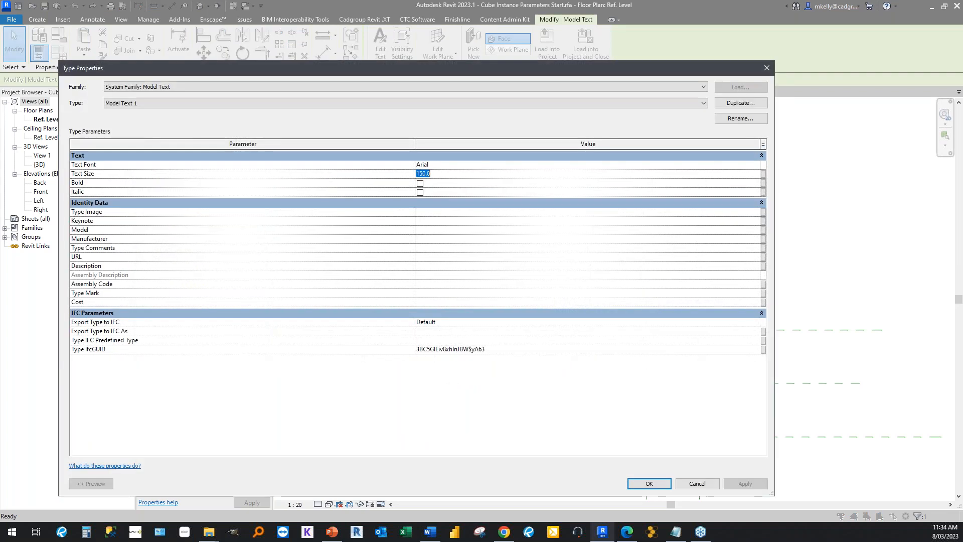
type("50")
left_click(650, 485)
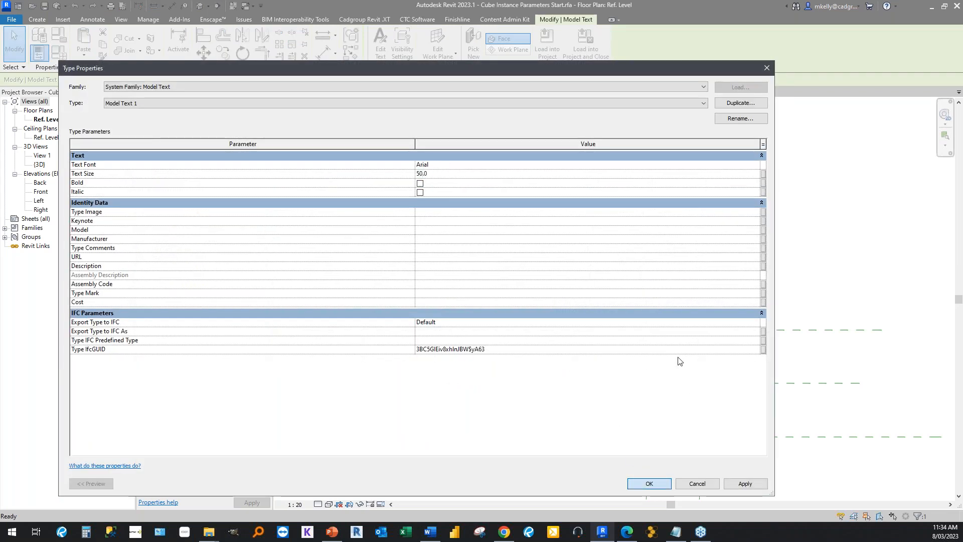
left_click_drag(571, 297, 655, 300)
left_click(390, 234)
scroll(455, 277, "down", 4)
middle_click_drag(533, 278, 682, 281)
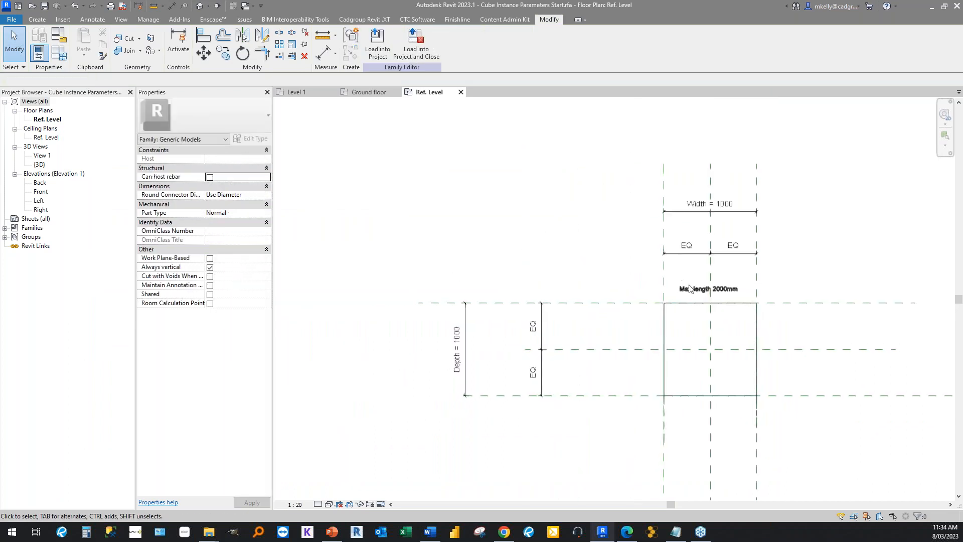
Associate the model text's visibility with a new Yes/No instance parameter named Warning, grouped under Other.
left_click(683, 287)
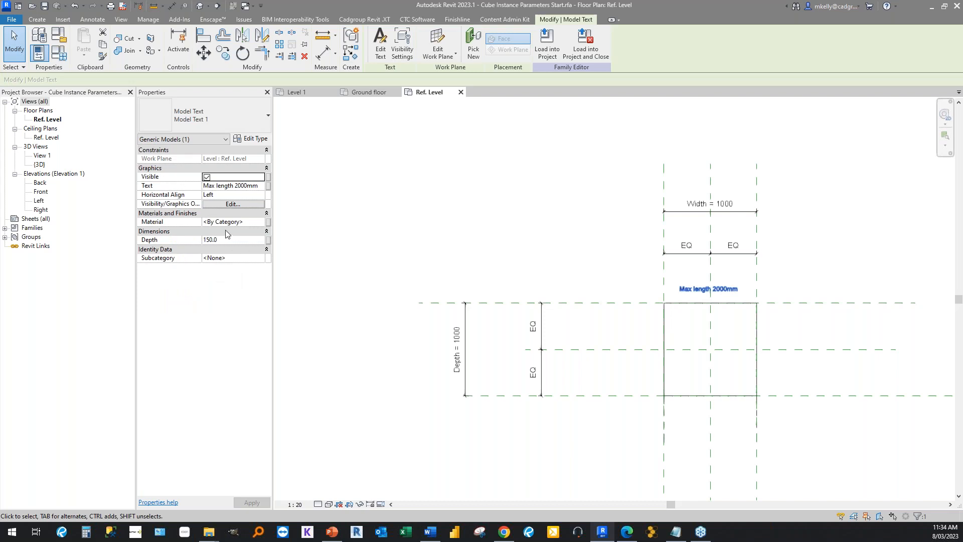
left_click(269, 179)
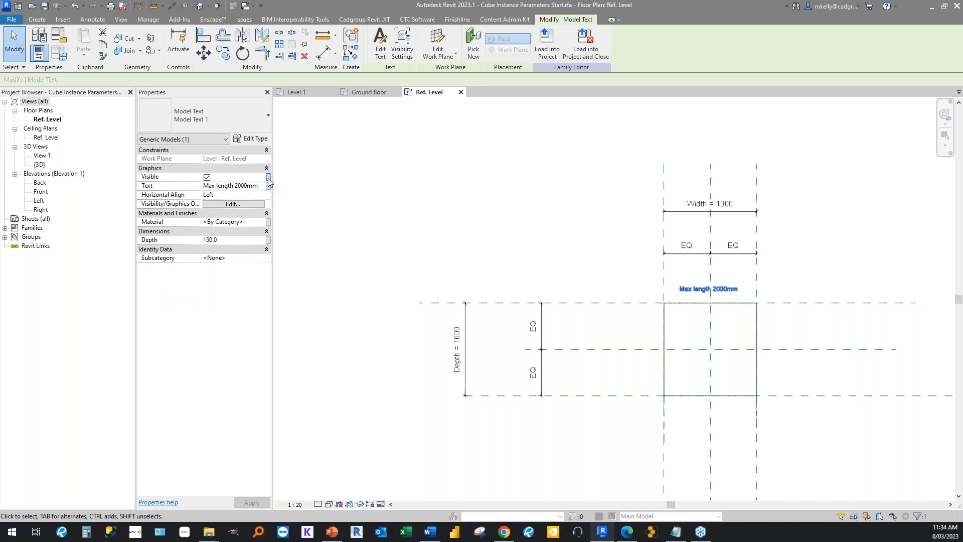
left_click(268, 179)
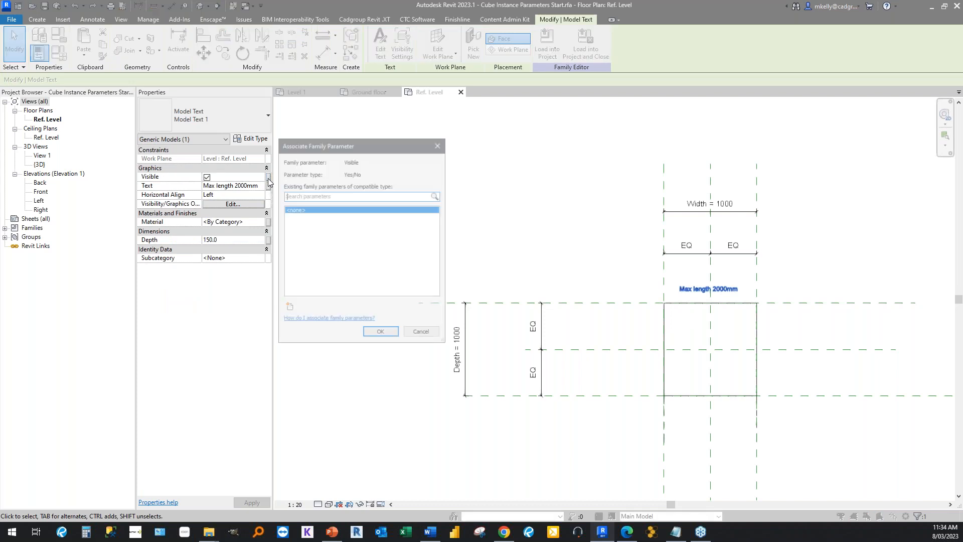
left_click(291, 309)
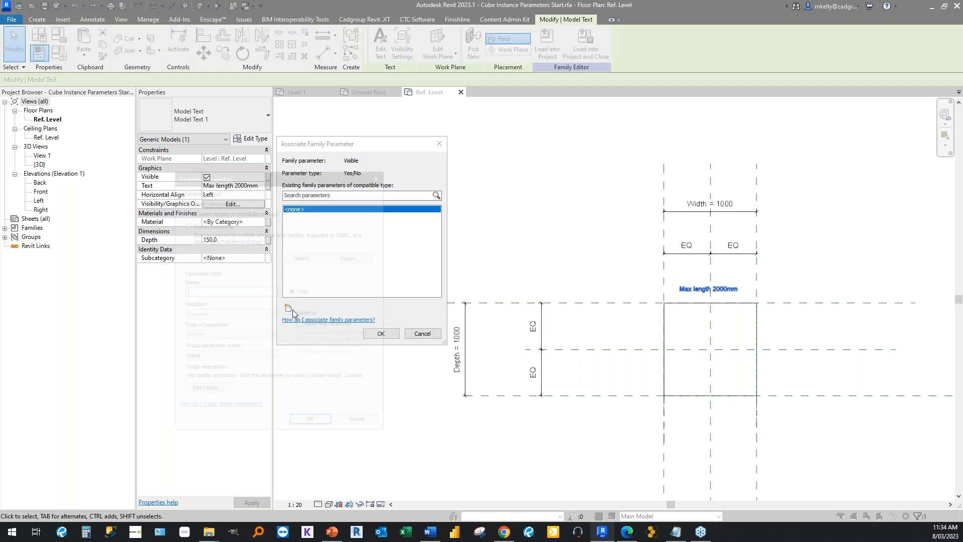
type("Warning")
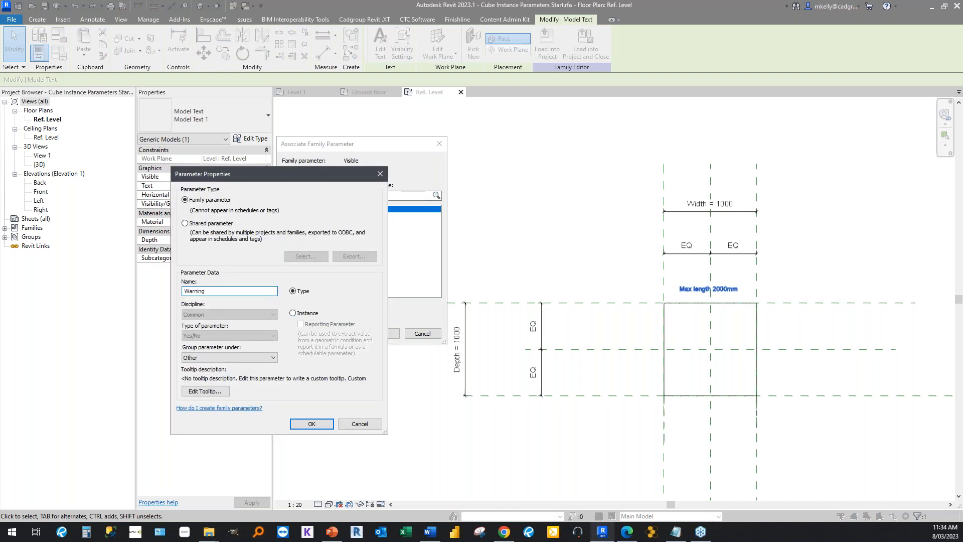
left_click(293, 313)
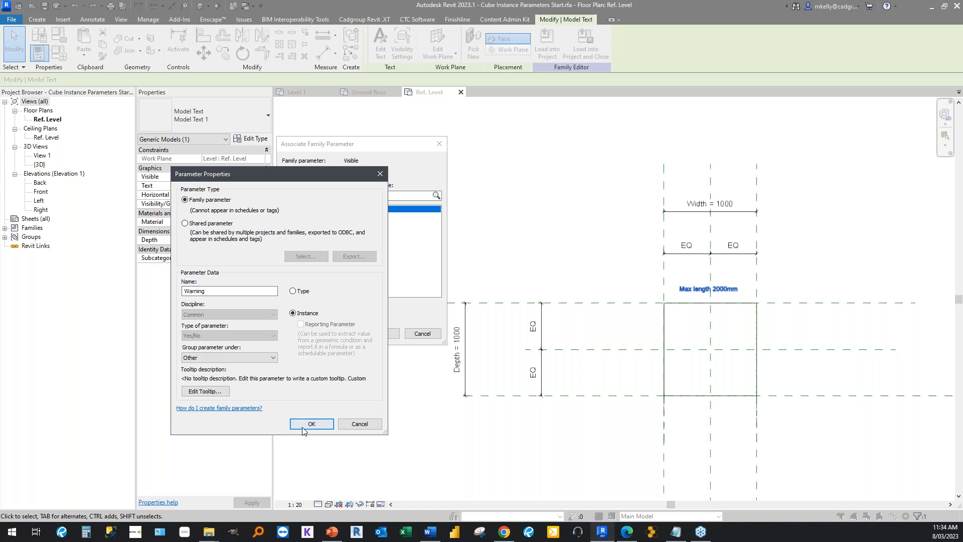
left_click(199, 357)
left_click(199, 357)
left_click(312, 424)
left_click(379, 333)
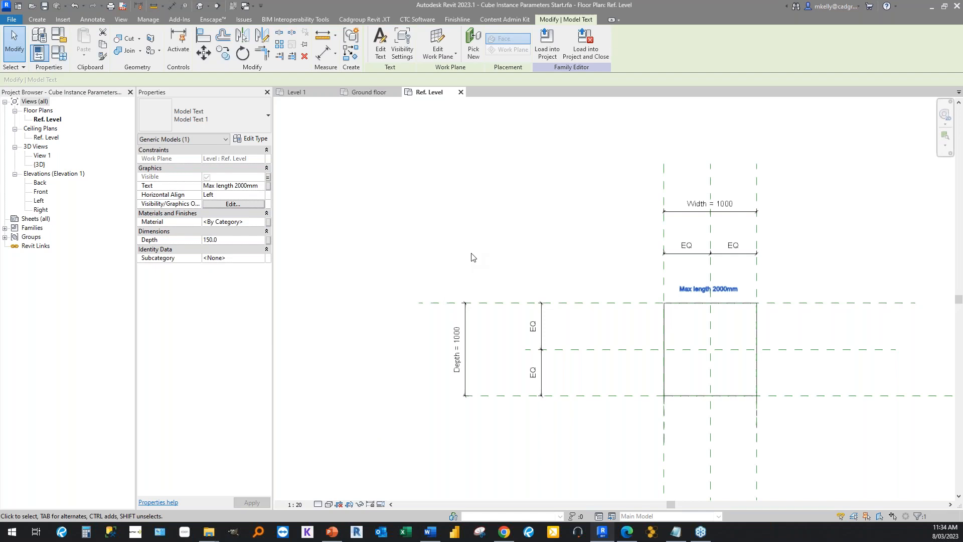
left_click(471, 257)
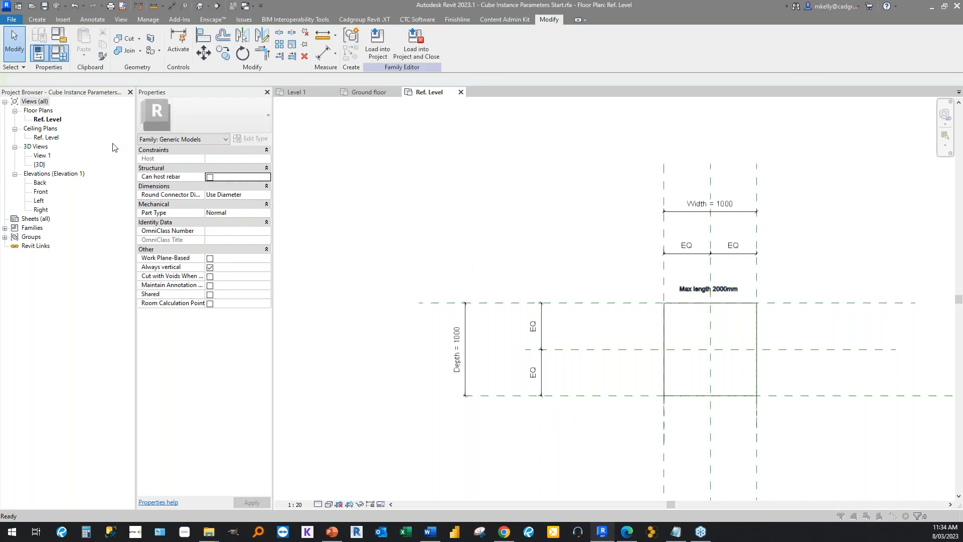
Give the Warning parameter the formula Width > 1200 mm in the family types.
key("f")
key("t")
left_click(344, 188)
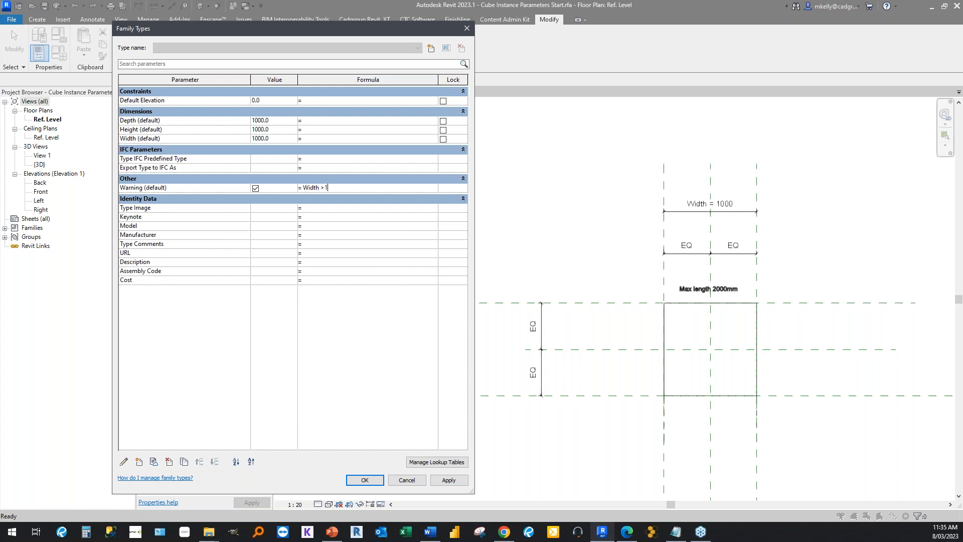
left_click(337, 254)
left_click(347, 188)
left_click_drag(370, 188, 340, 188)
Test the Warning formula with a Width of 1201, then set Width to 800 and accept the family types.
left_click(284, 140)
type("1201")
left_click(271, 203)
left_click(280, 138)
type("800")
left_click(273, 200)
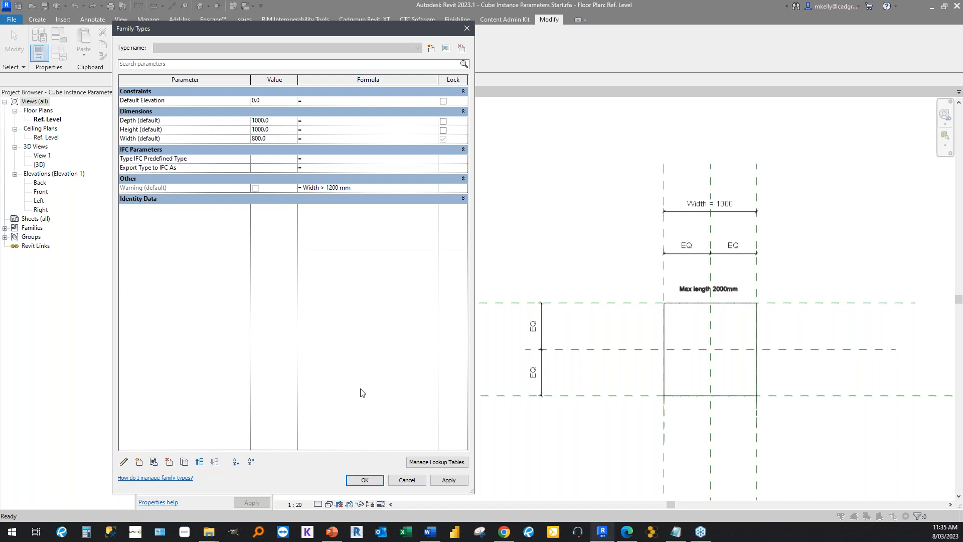
left_click(365, 480)
Load the cube family into rac_basic_sample_project.rvt and dismiss the save reminder without saving.
left_click(377, 45)
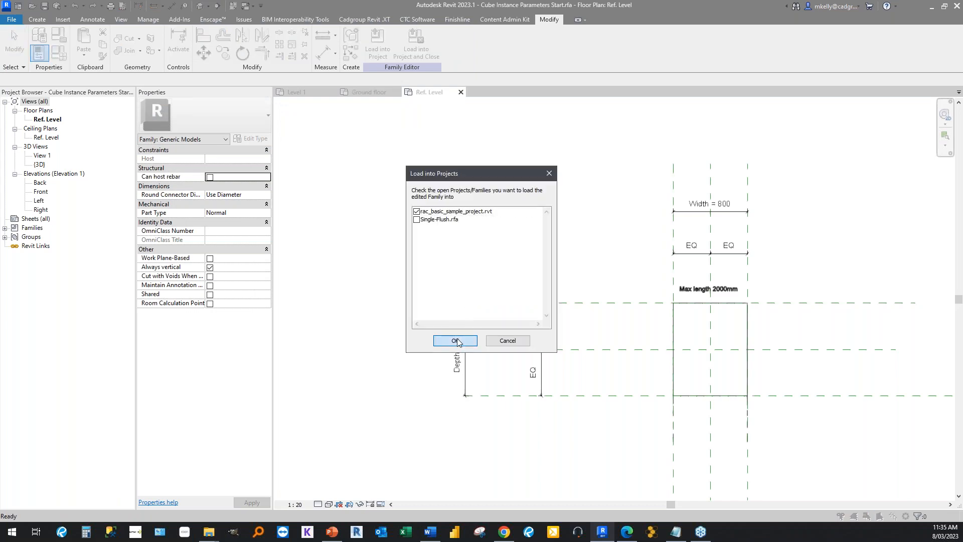
left_click(455, 341)
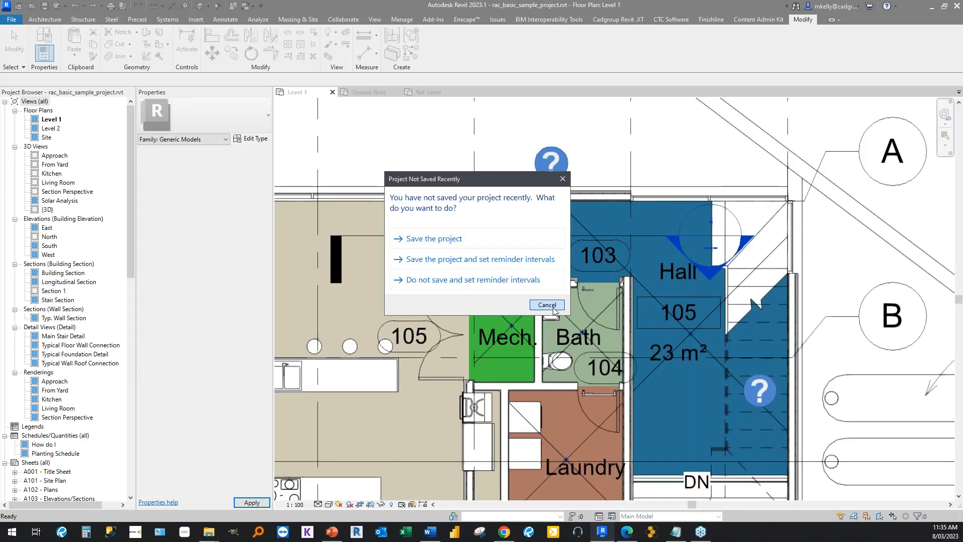
left_click(546, 305)
middle_click_drag(428, 262, 677, 222)
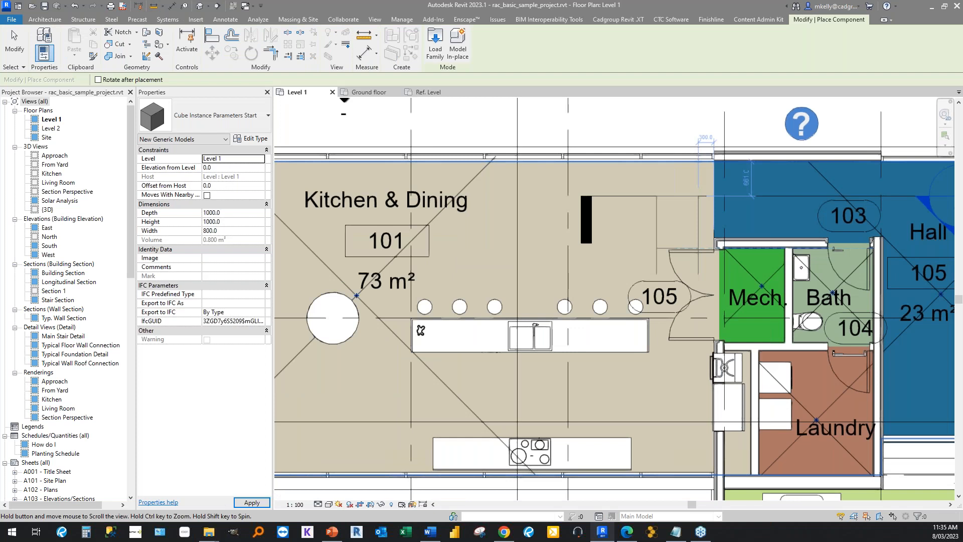
Place one cube instance in the Outdoor Dining area of the Level 1 plan and end the placement.
scroll(462, 254, "down", 1)
middle_click_drag(461, 254, 775, 264)
left_click(775, 263)
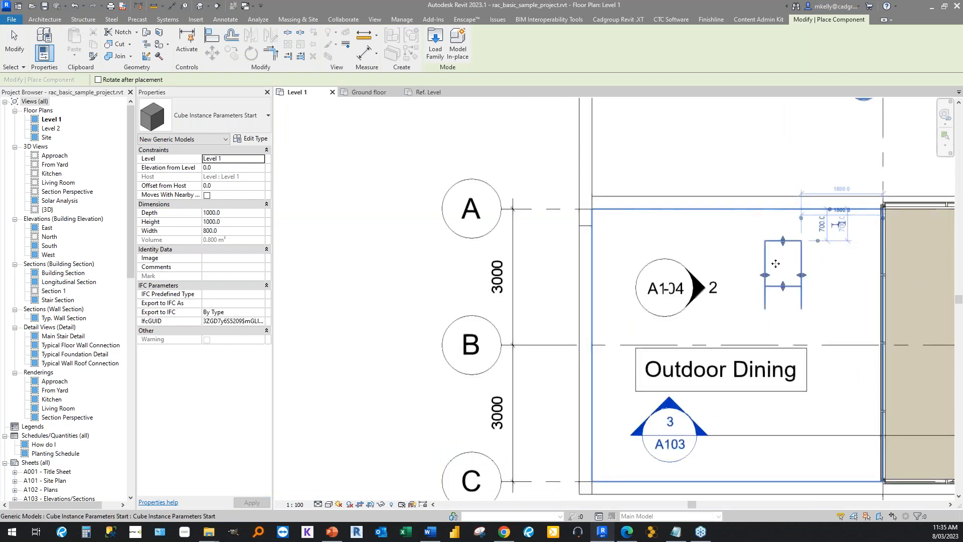
key("Escape")
key("Escape")
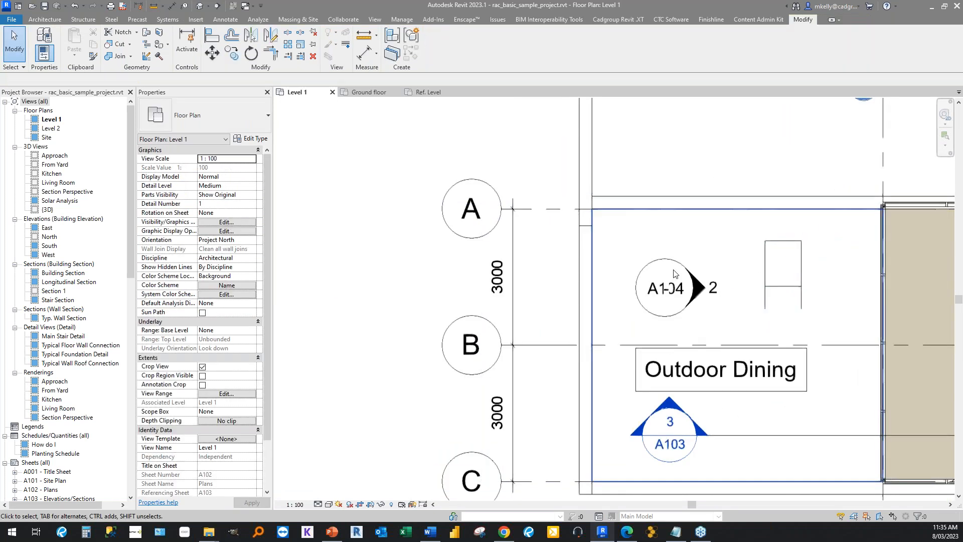
Stretch the placed cube's left side outward to a Width of about 1663 mm and inspect its warning text.
left_click(785, 279)
left_click_drag(764, 271, 725, 274)
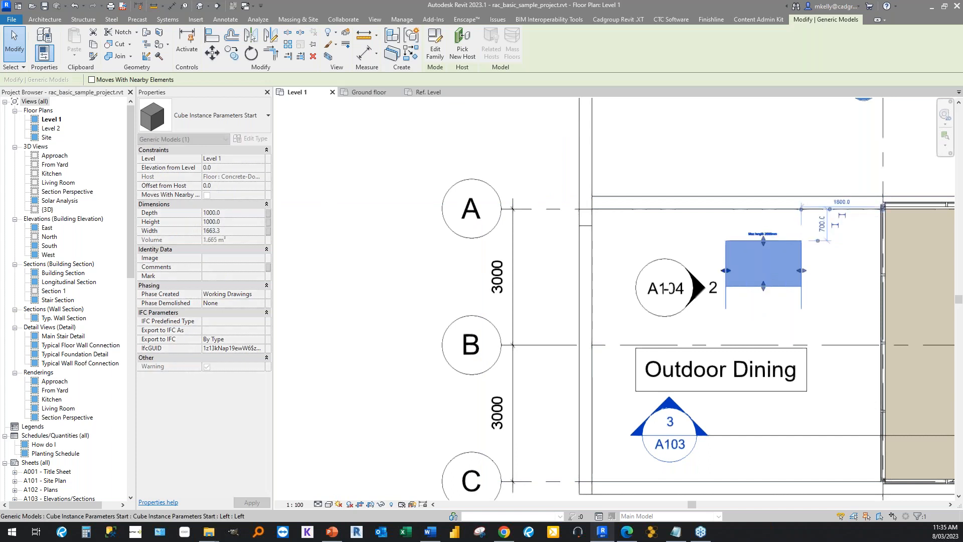
scroll(776, 239, "up", 4)
left_click(492, 202)
scroll(491, 201, "down", 4)
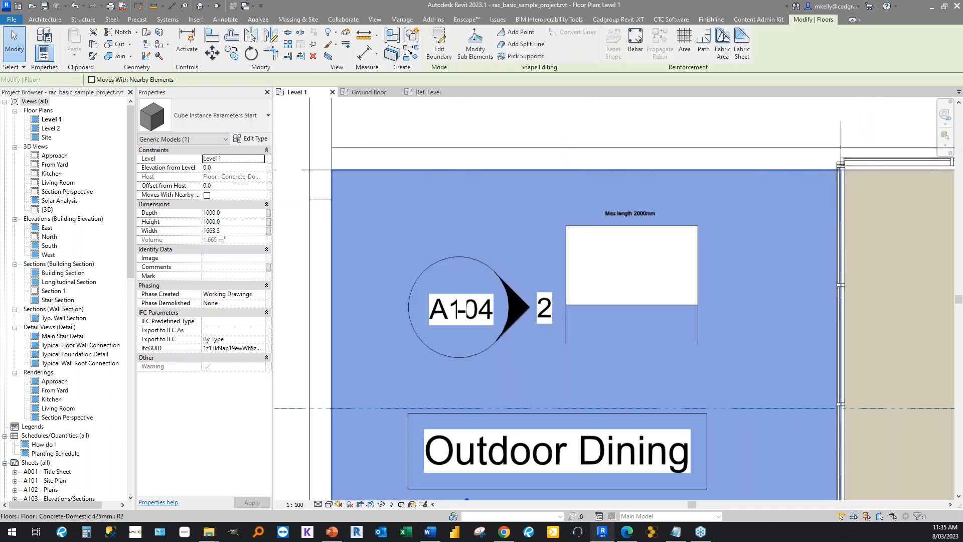
left_click(490, 150)
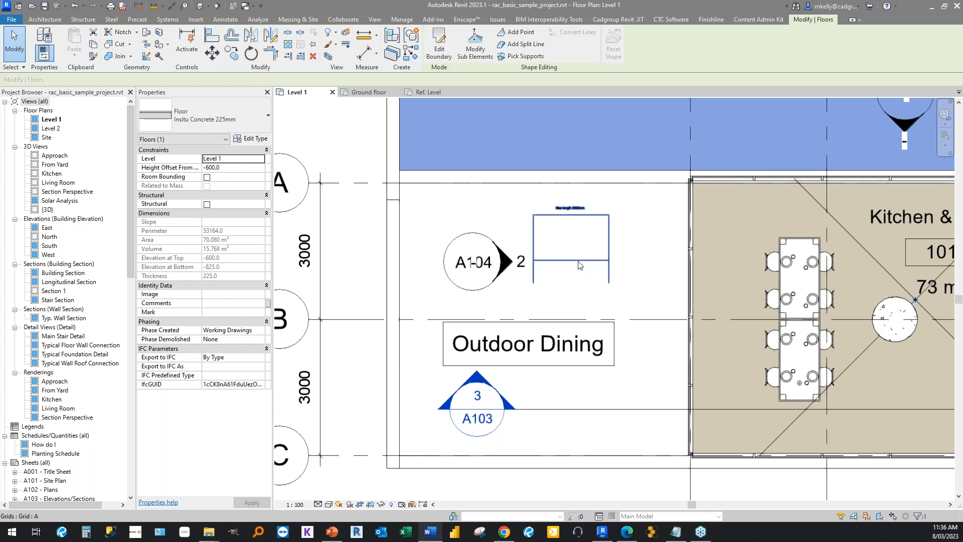
left_click(439, 45)
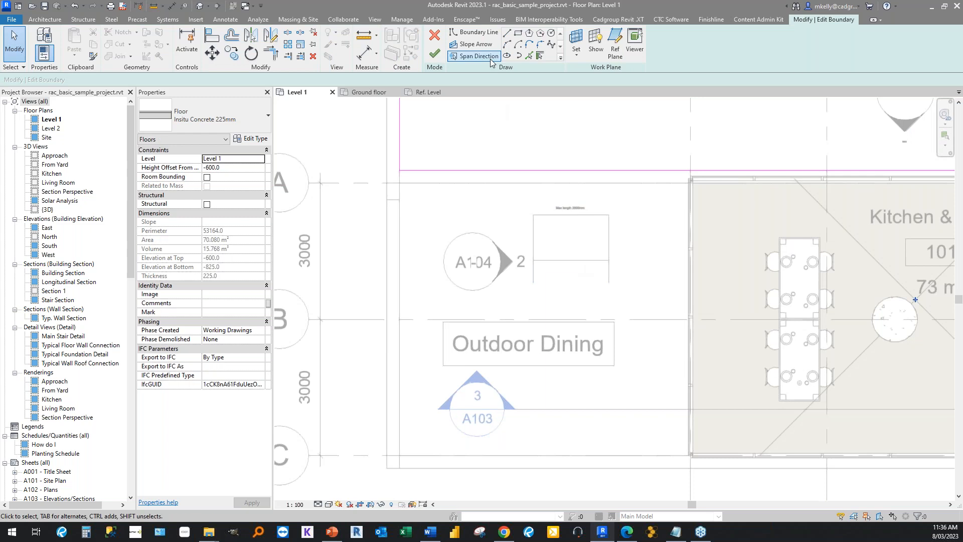
left_click(435, 37)
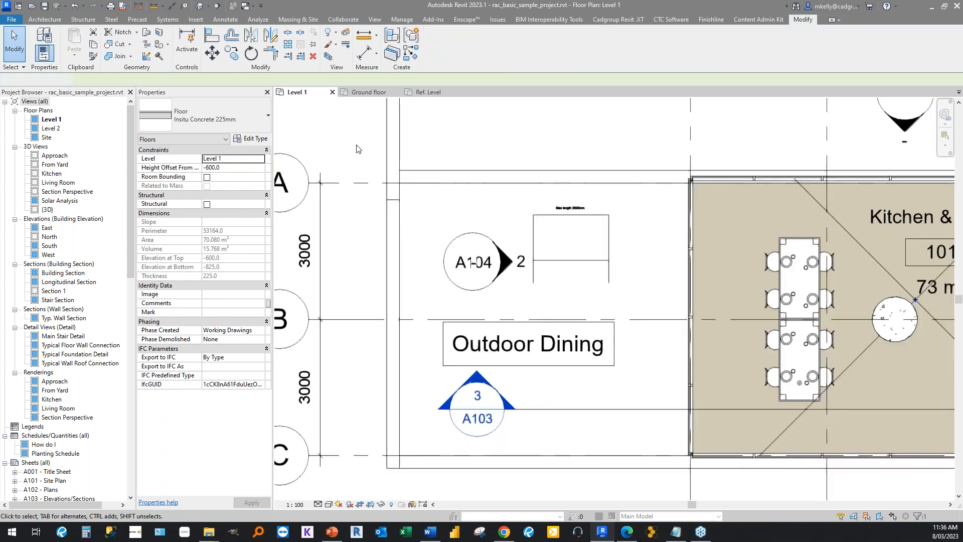
Open the cube family and examine the Warning parameter's formula in the family types.
double_click(610, 271)
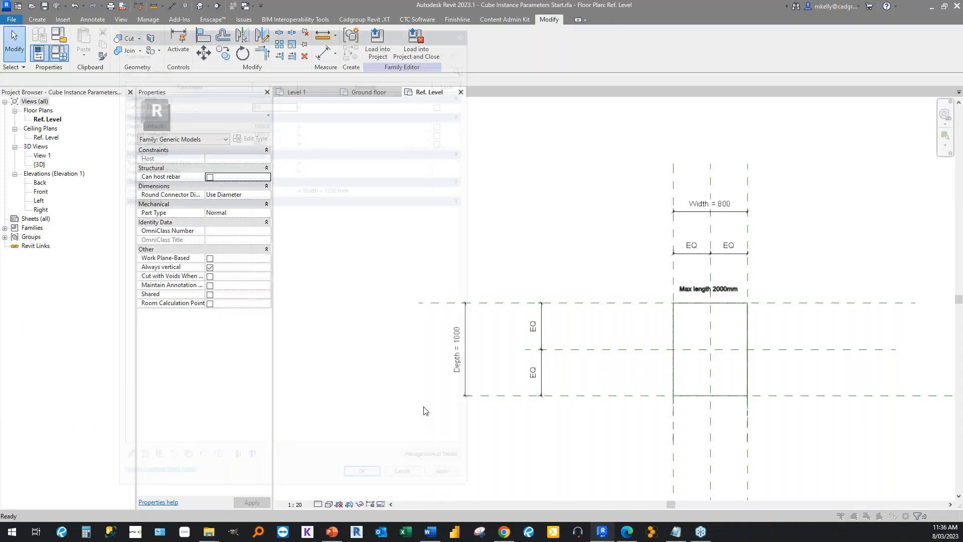
left_click(382, 188)
left_click_drag(376, 189, 295, 191)
left_click(313, 221)
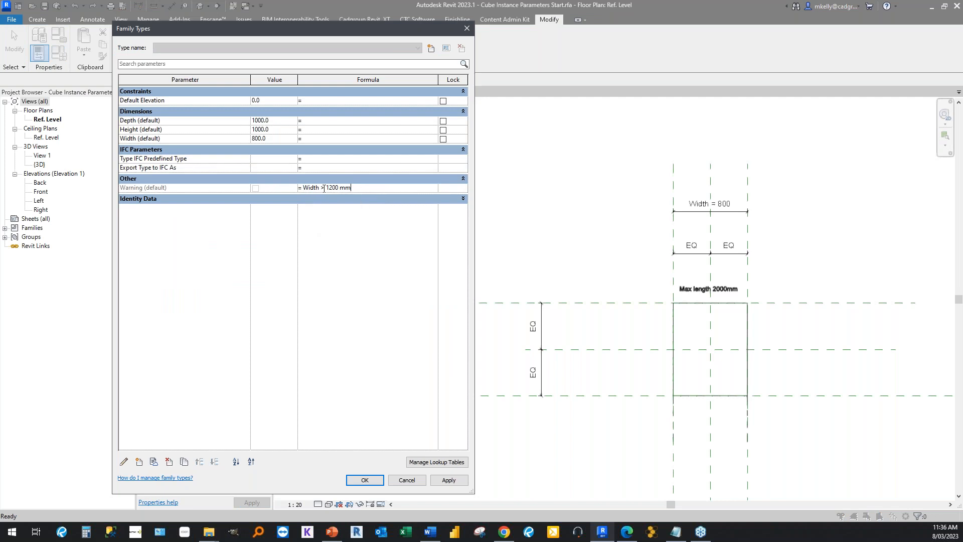
Try the value 1300 in the family types, then set Width to 800 and accept the dialog.
left_click_drag(357, 188, 297, 187)
left_click(366, 190)
type("1300")
key("Return")
left_click_drag(355, 191, 302, 189)
left_click(263, 139)
type("8")
key("Return")
left_click(364, 481)
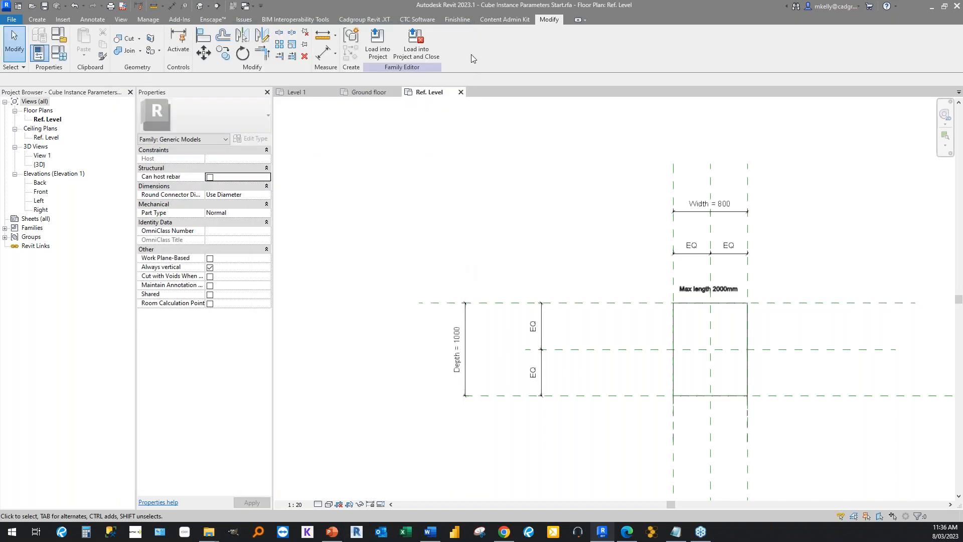
Close the cube family and return to the Level 1 plan of the sample project.
left_click(460, 92)
left_click(496, 273)
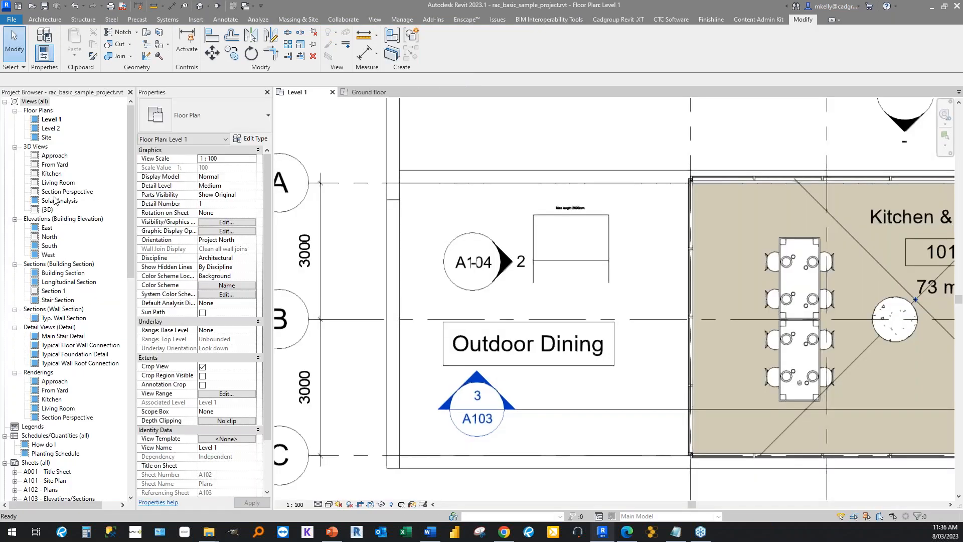
Shorten the kitchen counter top under the cooktop from its left end to a Length of about 73 mm.
scroll(205, 215, "down", 2)
scroll(359, 227, "down", 3)
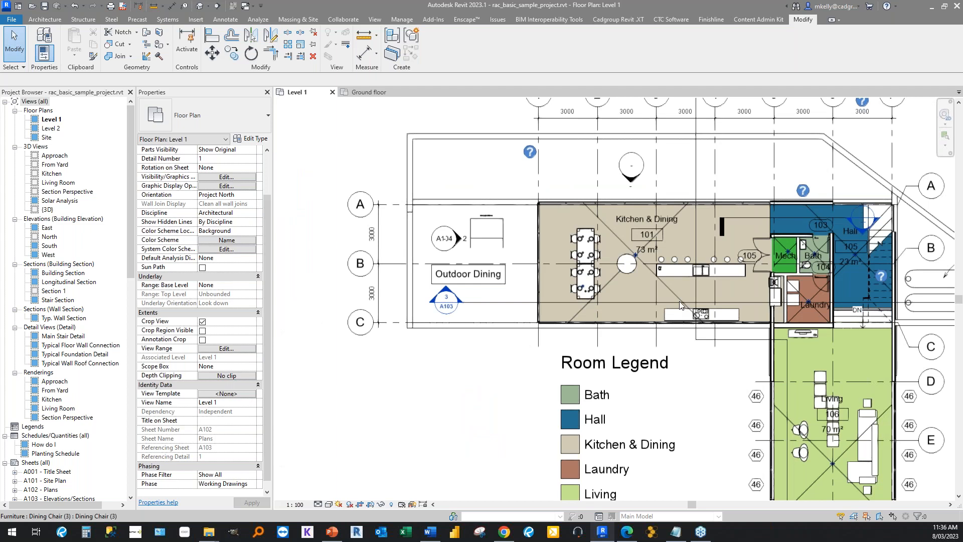
scroll(680, 305, "up", 5)
left_click(670, 311)
middle_click_drag(424, 274, 343, 215)
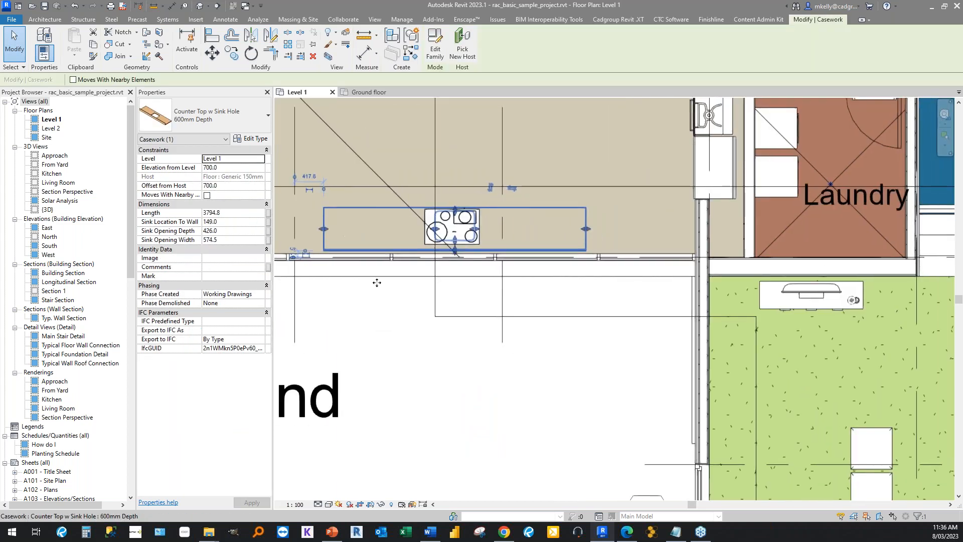
middle_click_drag(403, 336, 401, 362)
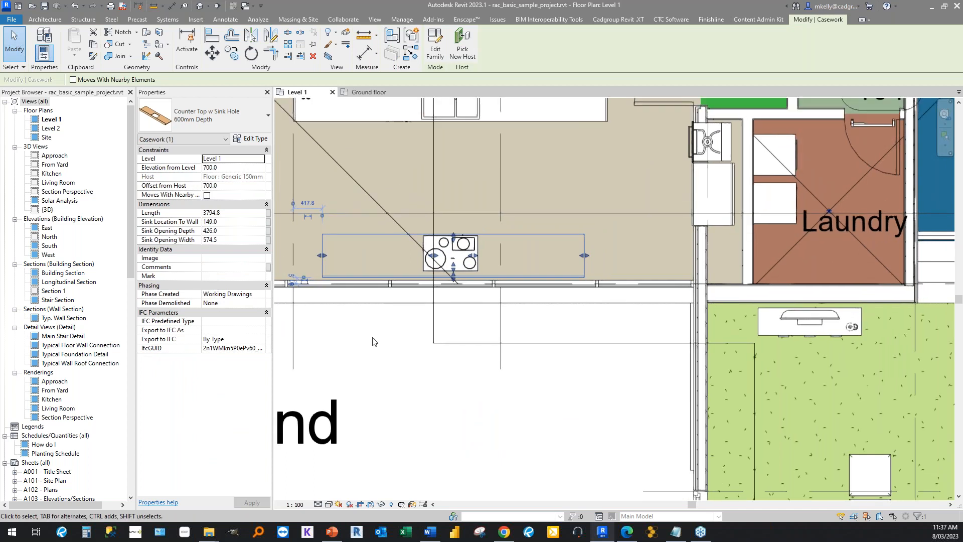
scroll(383, 339, "up", 2)
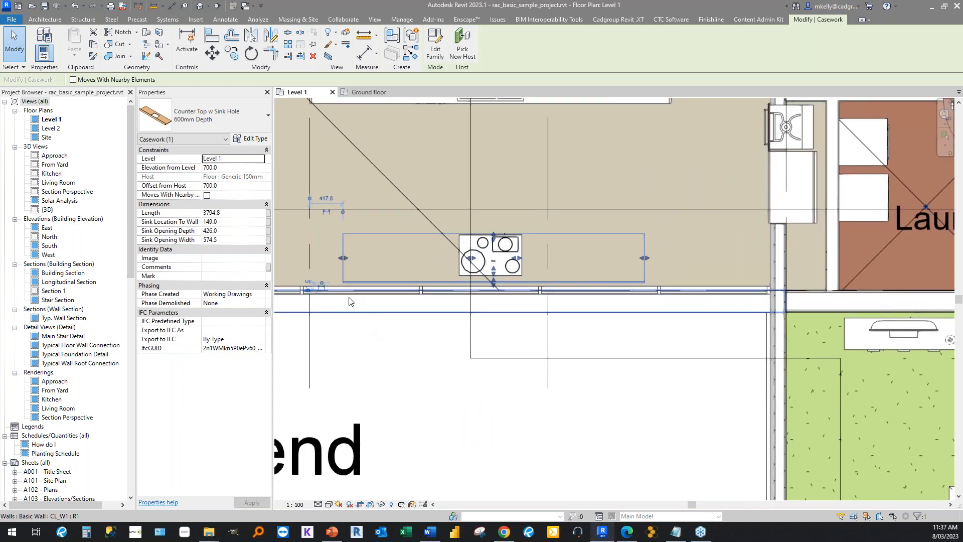
left_click_drag(343, 259, 604, 262)
scroll(635, 266, "up", 4)
left_click_drag(473, 219, 624, 227)
scroll(671, 241, "up", 3)
Try to set the counter top's Length to 0.1 mm.
left_click(228, 212)
type("0.1")
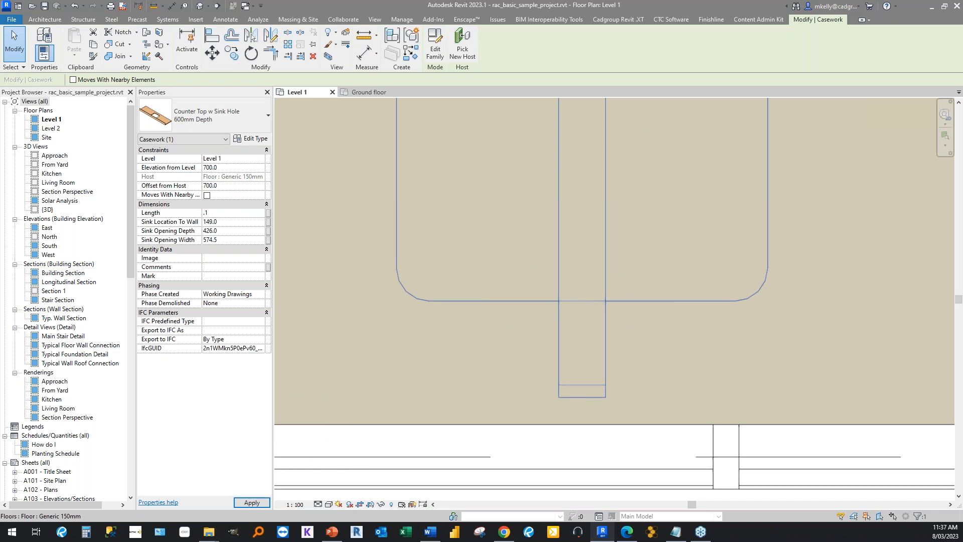
key("Return")
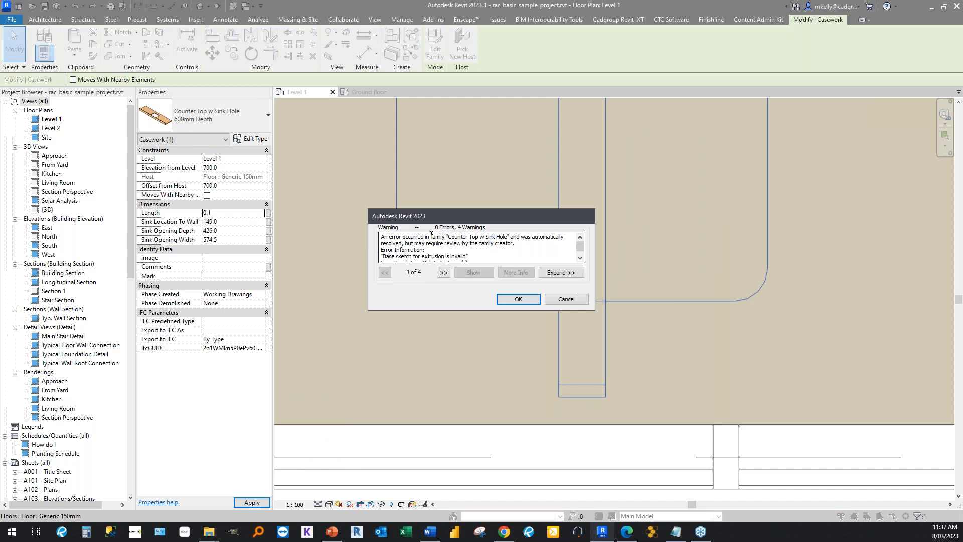
Examine the detailed warnings raised by the counter top's length change, then cancel the change.
left_click(555, 272)
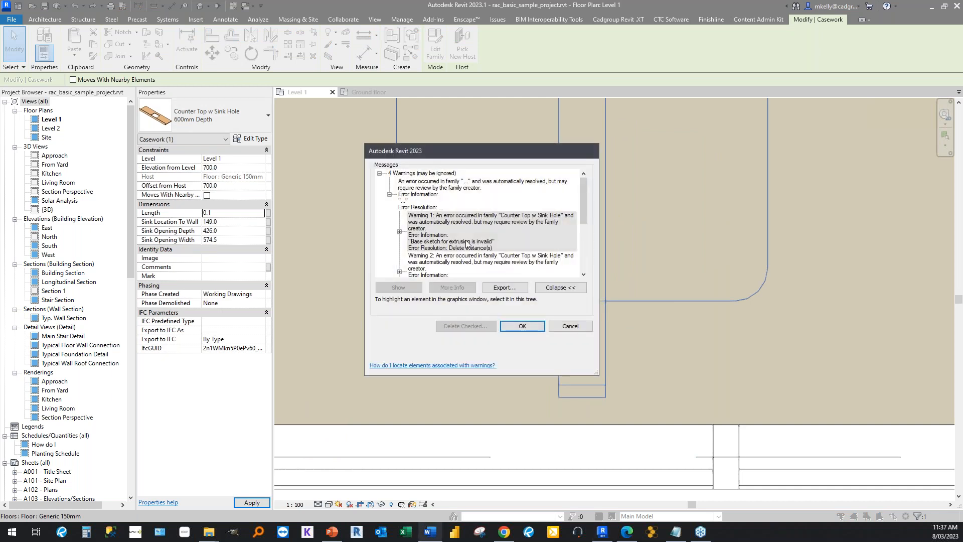
scroll(466, 243, "down", 2)
scroll(466, 244, "up", 2)
scroll(466, 244, "down", 2)
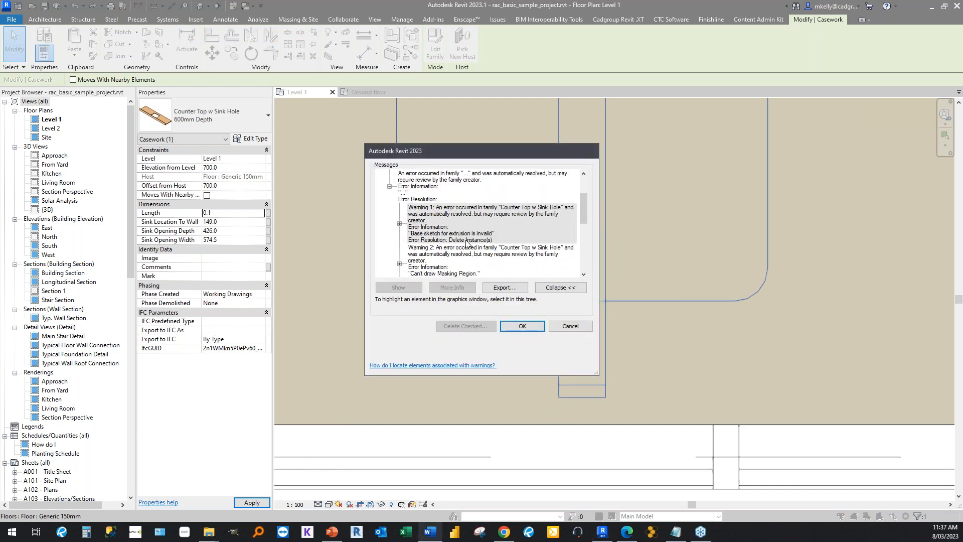
scroll(466, 245, "up", 2)
scroll(467, 247, "down", 4)
left_click(419, 248)
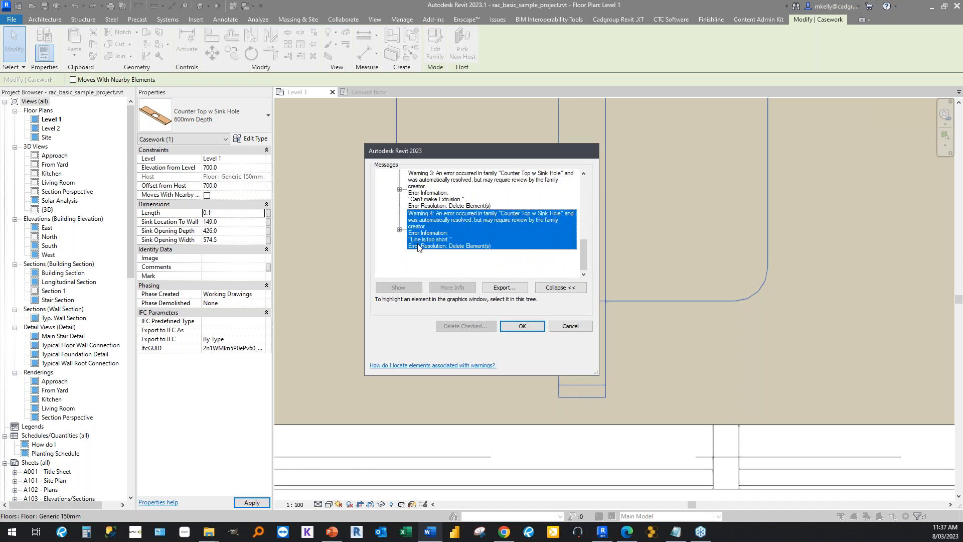
key("Up")
left_click(560, 328)
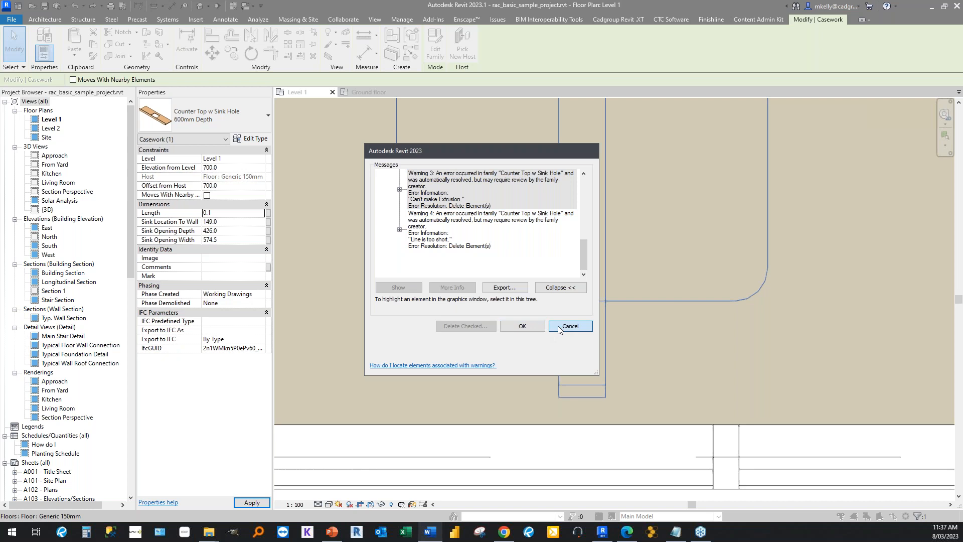
Try to stretch the counter top's left end past its right end, review the error's elements, and cancel.
scroll(537, 312, "down", 4)
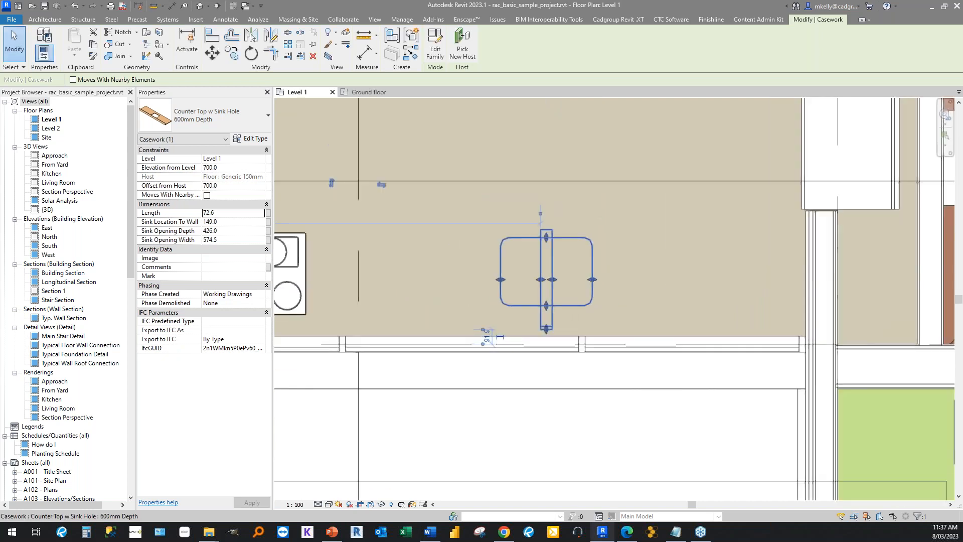
left_click_drag(539, 279, 667, 279)
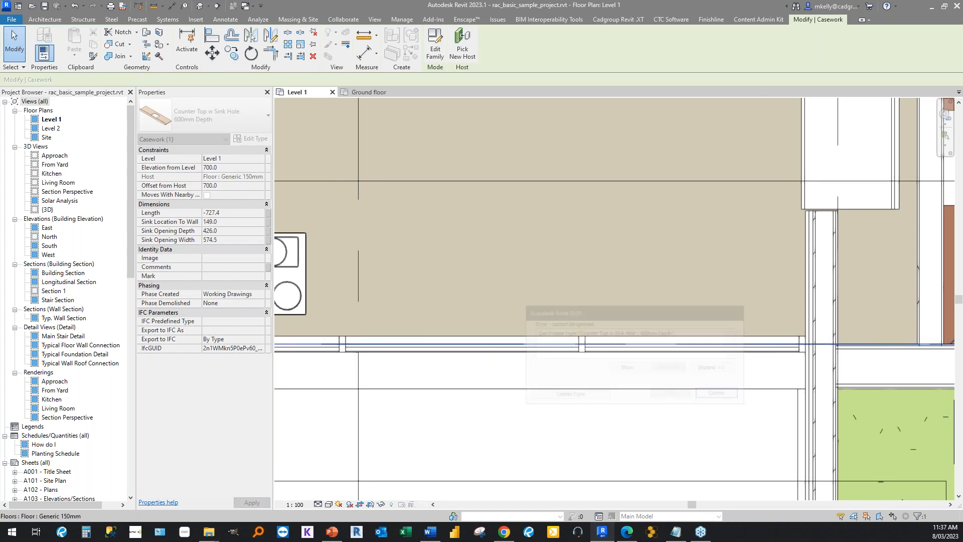
left_click(704, 369)
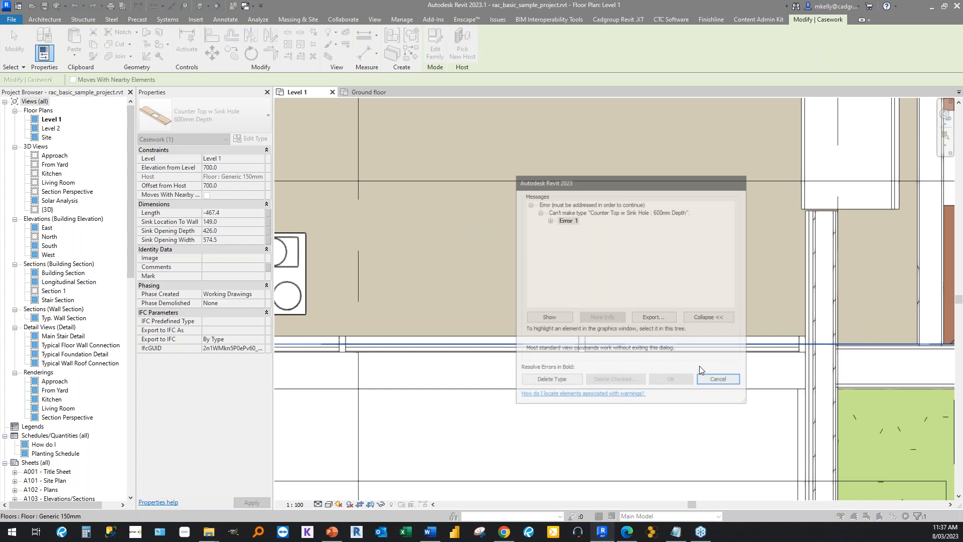
left_click(549, 219)
left_click(623, 241)
left_click(615, 231)
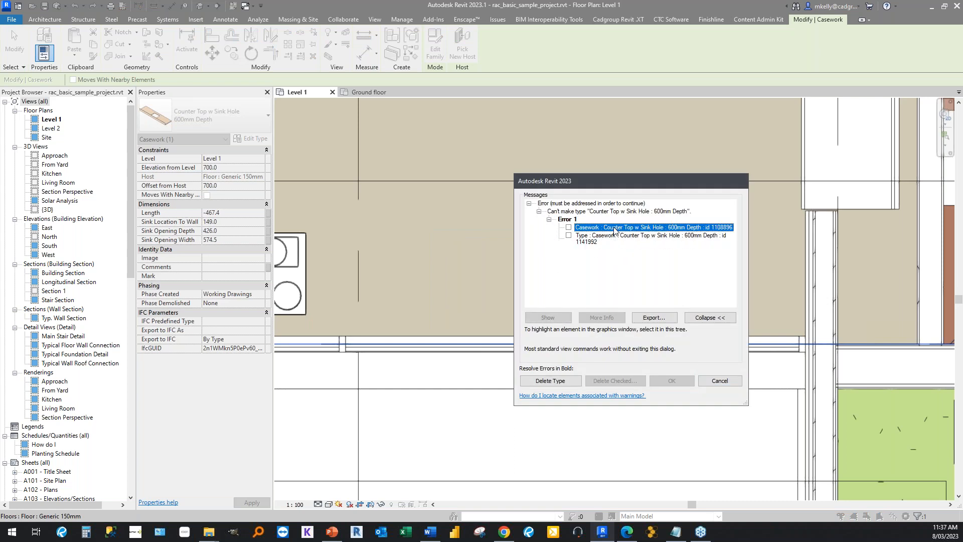
left_click(706, 384)
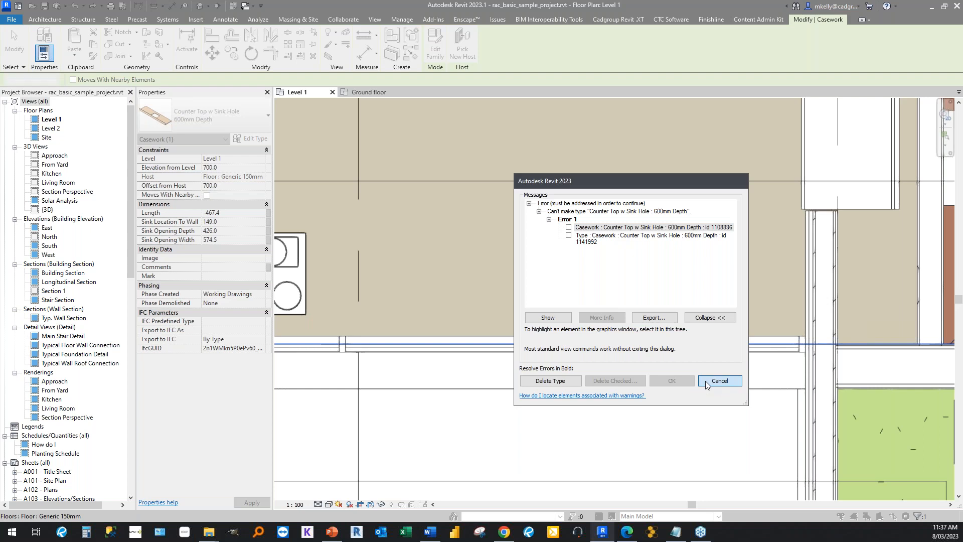
left_click(708, 382)
Undo the counter top's length changes to restore its full size beneath the cooktop.
scroll(552, 291, "down", 3)
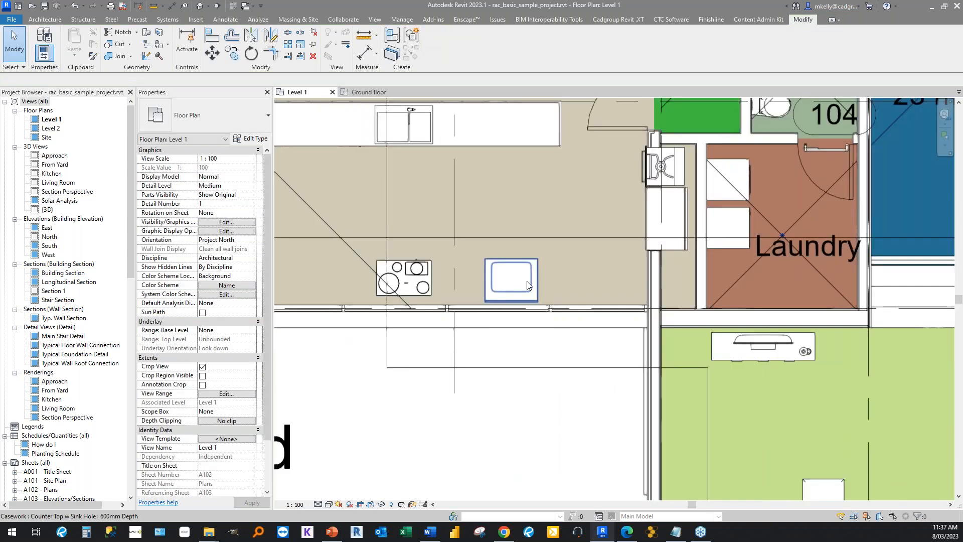
left_click(528, 286)
left_click(75, 6)
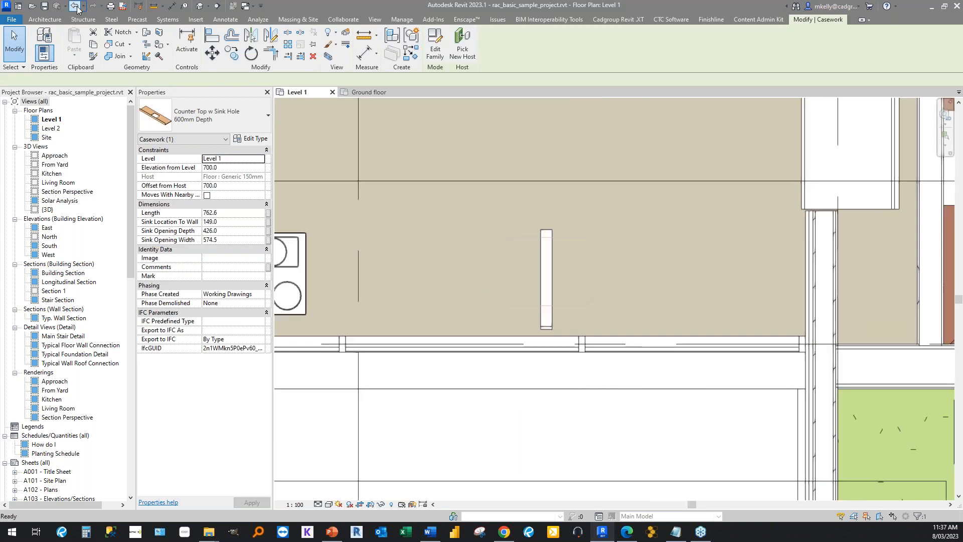
scroll(467, 343, "up", 2)
scroll(523, 299, "down", 2)
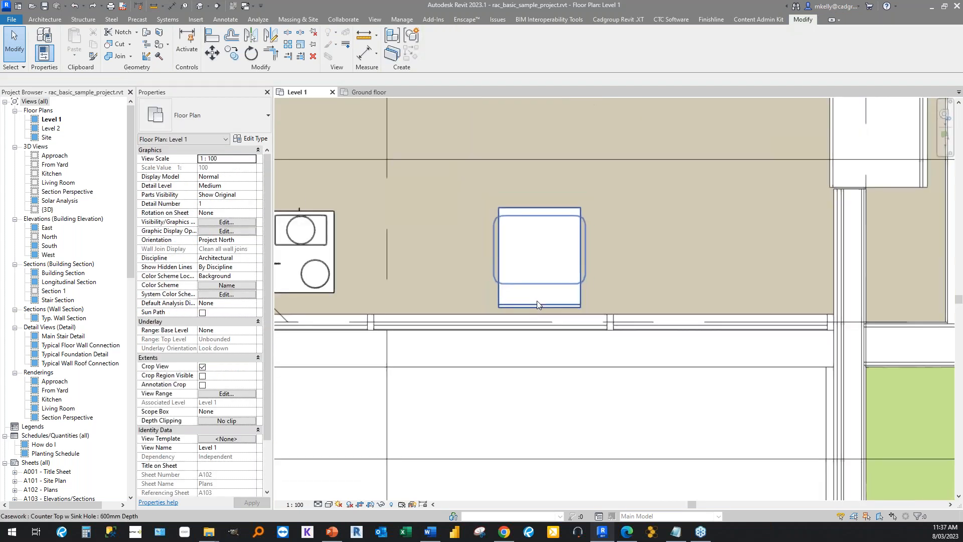
scroll(538, 305, "down", 4)
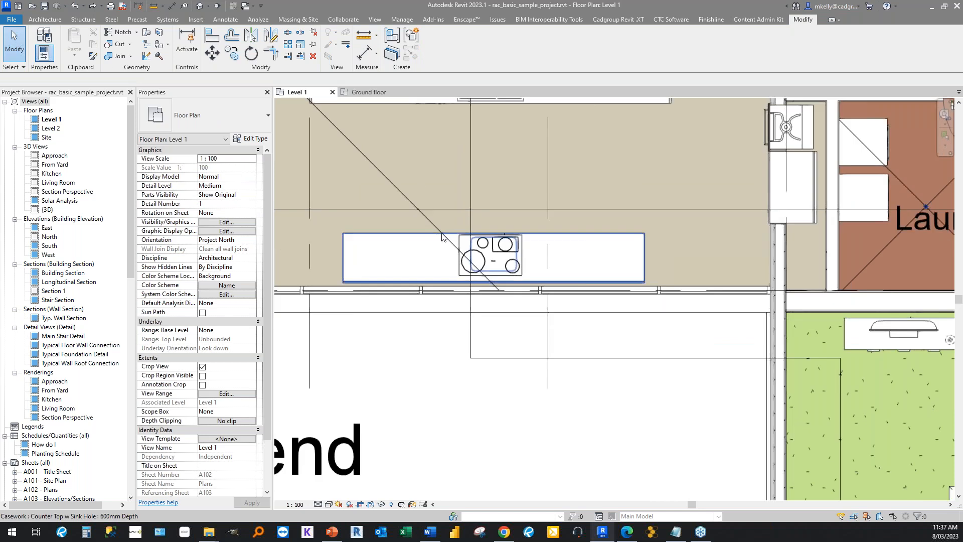
Open the counter top with sink hole family for editing and display its Ground floor plan.
left_click(442, 235)
scroll(442, 236, "up", 2)
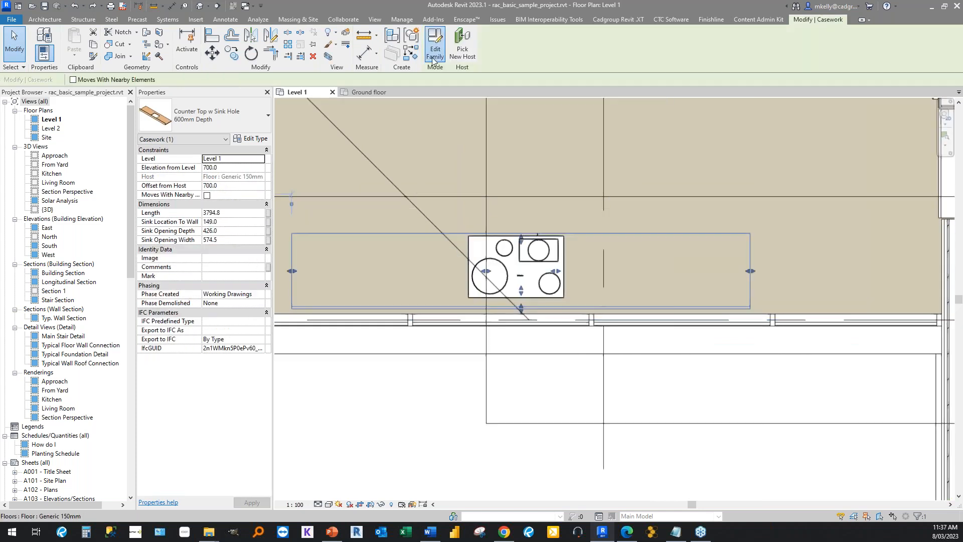
left_click(435, 46)
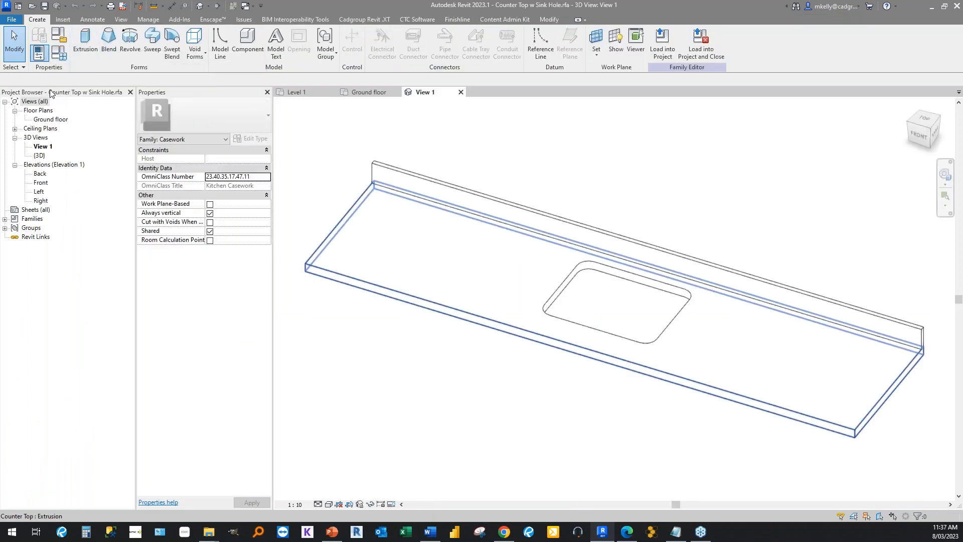
double_click(49, 120)
middle_click_drag(483, 387, 554, 386)
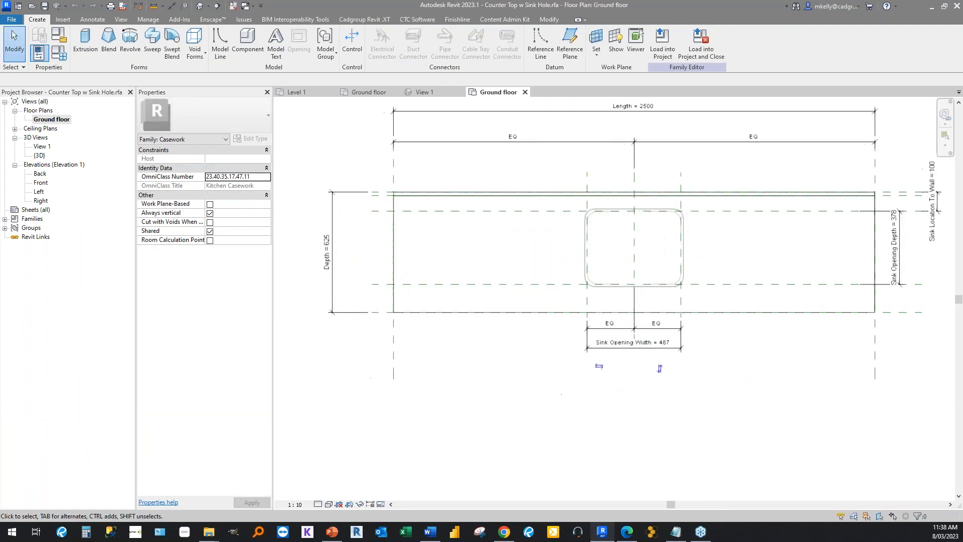
scroll(552, 384, "down", 3)
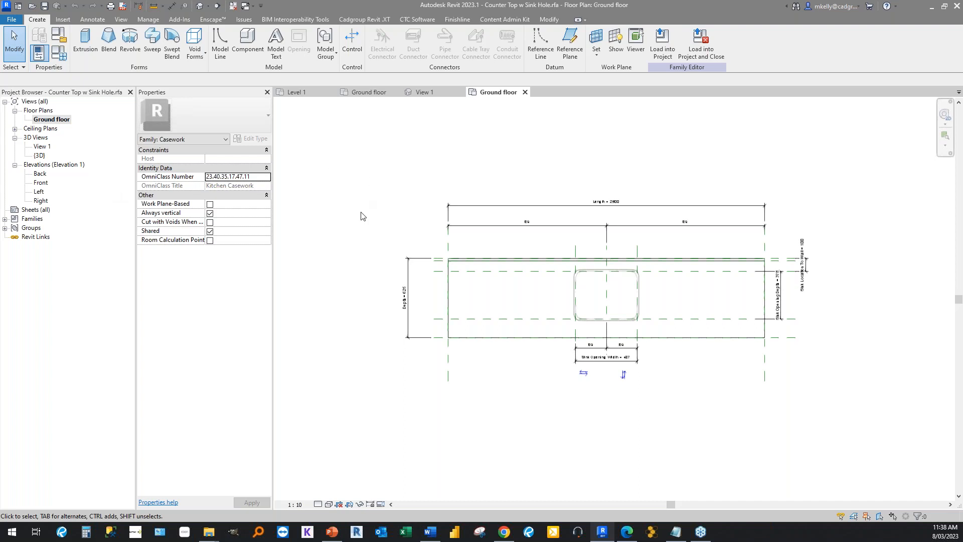
scroll(617, 309, "up", 2)
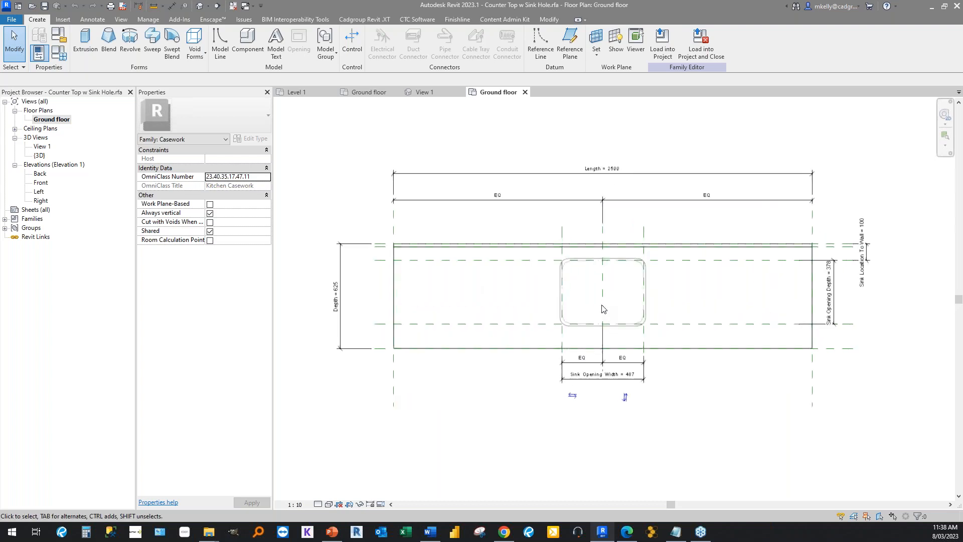
Place an aligned dimension from the sink opening's right edge to the counter top's right end, below the plan.
scroll(555, 307, "down", 3)
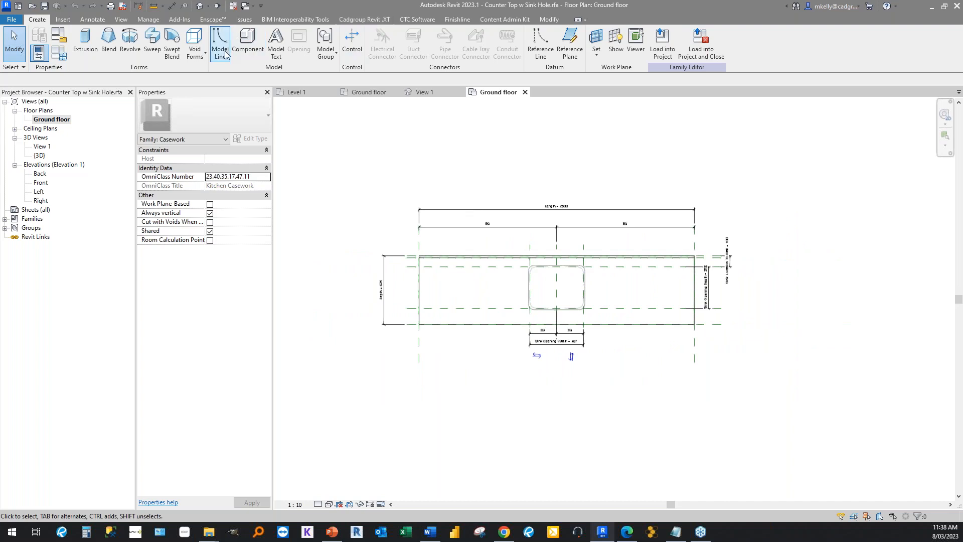
left_click(93, 19)
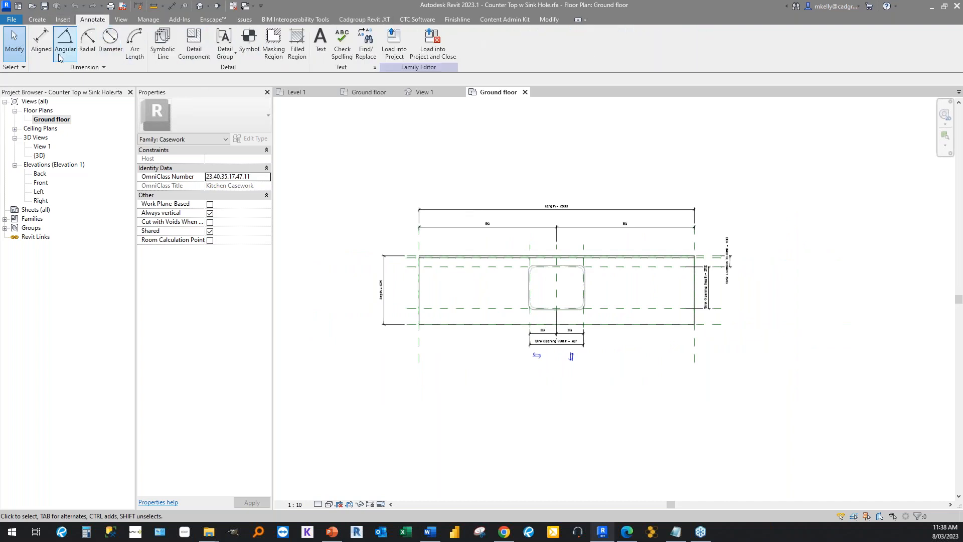
left_click(41, 42)
scroll(572, 303, "up", 5)
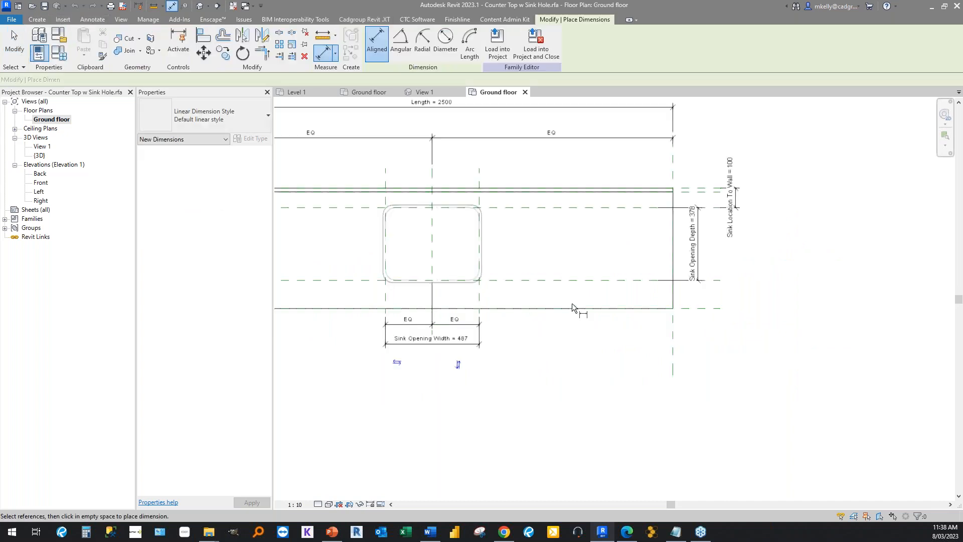
left_click(437, 230)
left_click(748, 294)
scroll(749, 294, "down", 4)
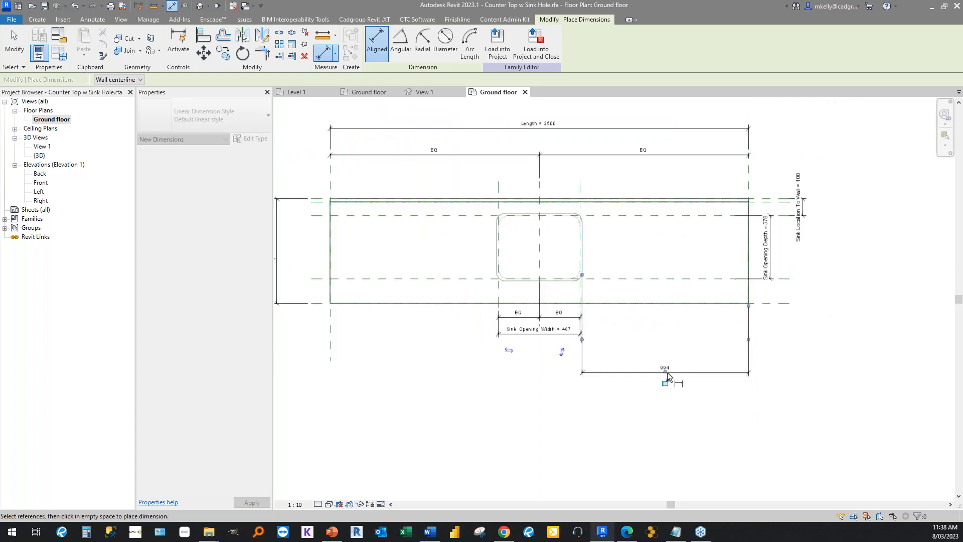
left_click(667, 374)
key("Escape")
key("Escape")
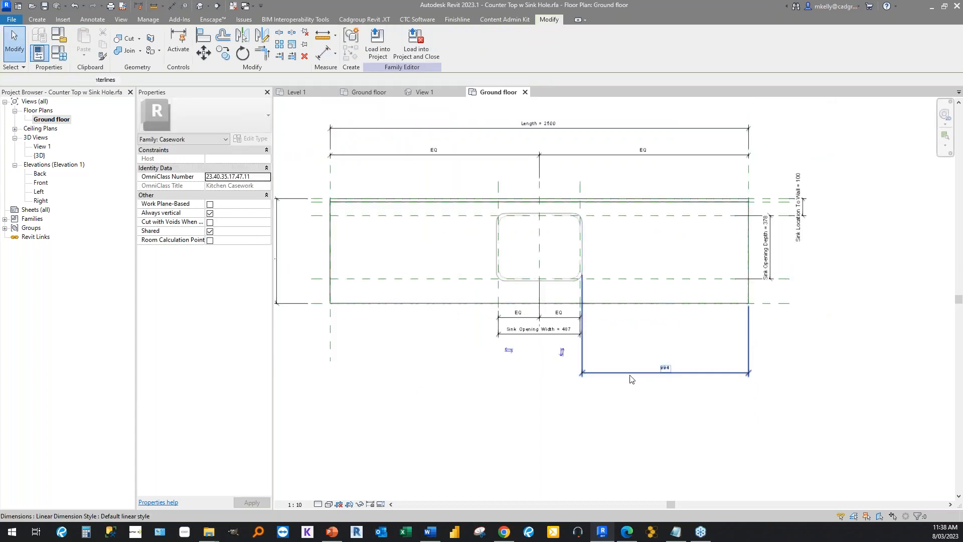
Try to stretch the sink opening void's left edge outward, and cancel the change.
left_click(666, 387)
left_click(630, 386)
left_click(630, 373)
left_click(746, 258)
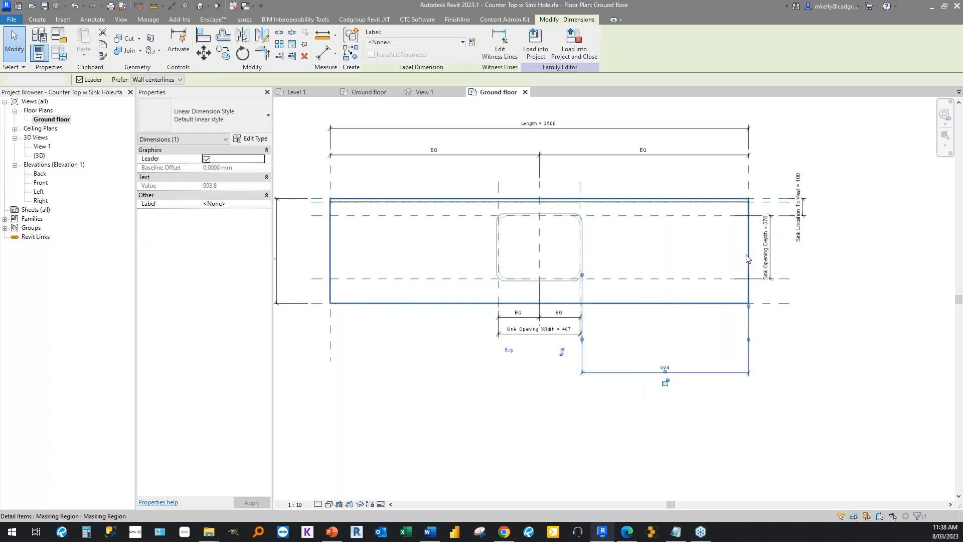
left_click(587, 254)
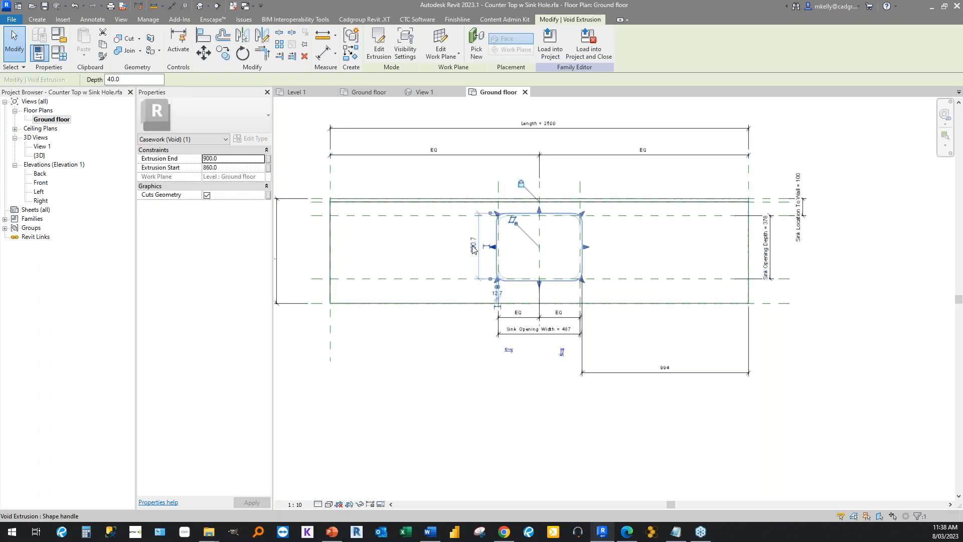
left_click_drag(493, 246, 478, 247)
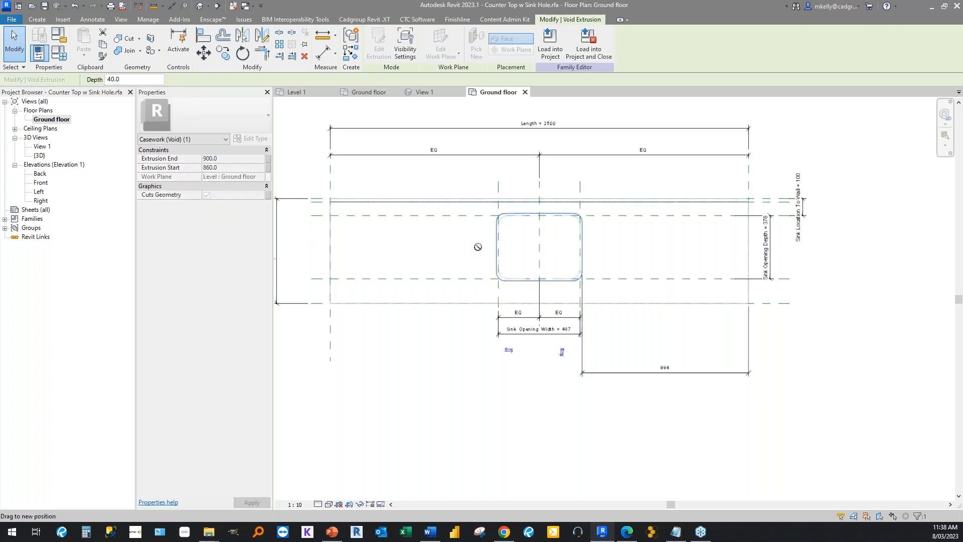
left_click(719, 394)
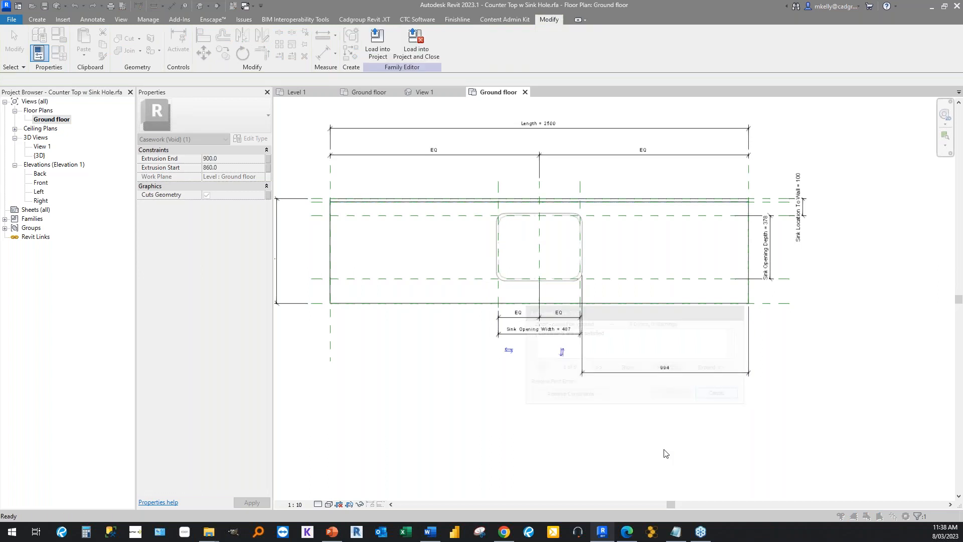
Delete the dimension between the sink opening's right edge and the counter top's right end.
left_click(622, 373)
key("Delete")
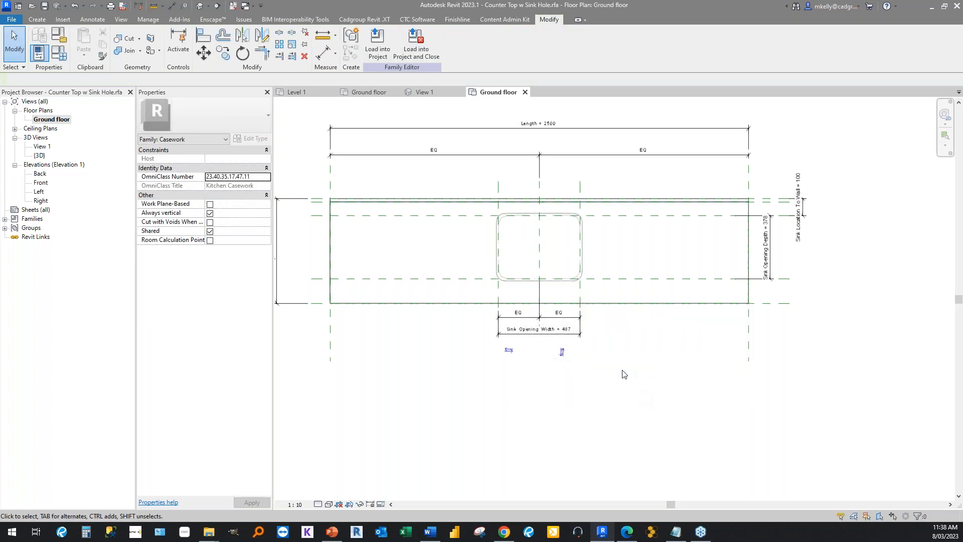
middle_click_drag(494, 348, 537, 376)
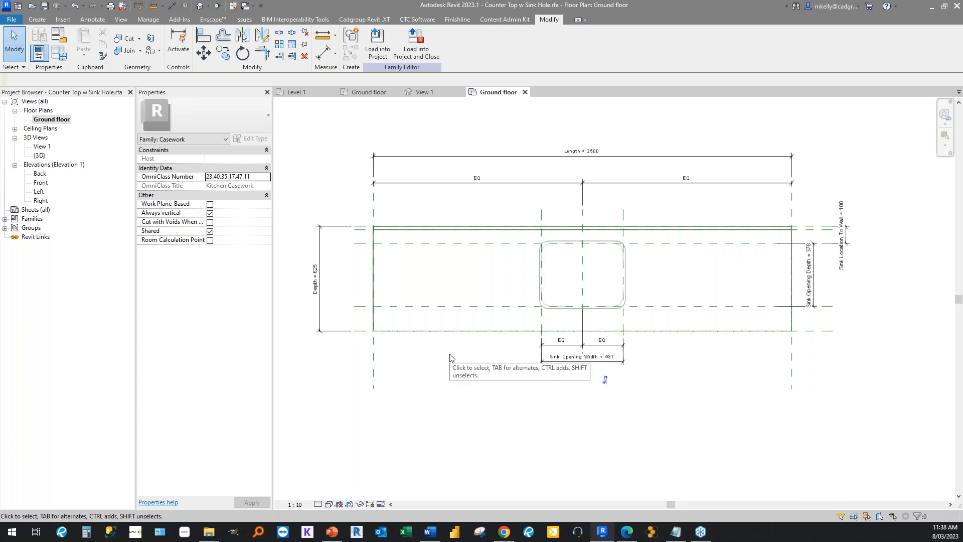
middle_click_drag(479, 356, 535, 347)
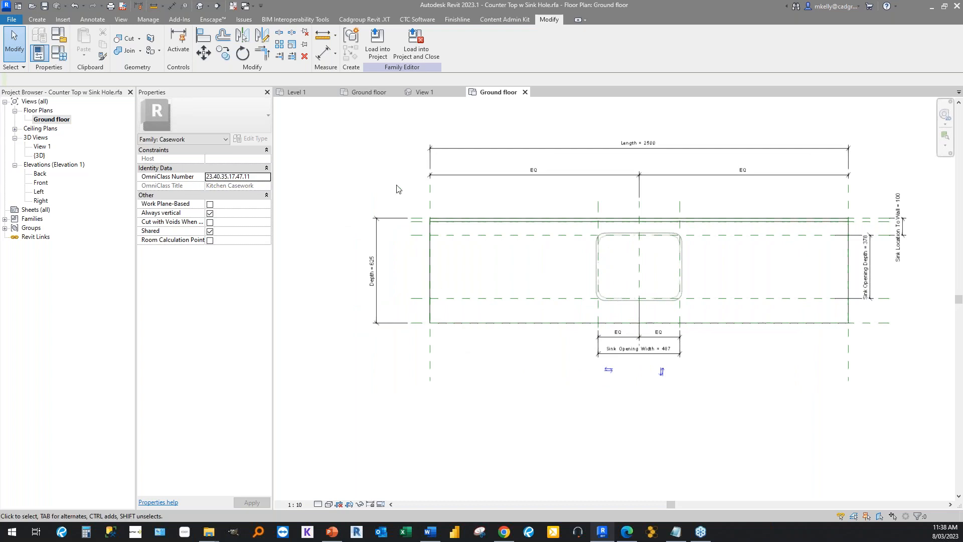
Add an instance family parameter named Desired Length, of type Length and grouped under Dimensions.
left_click(58, 52)
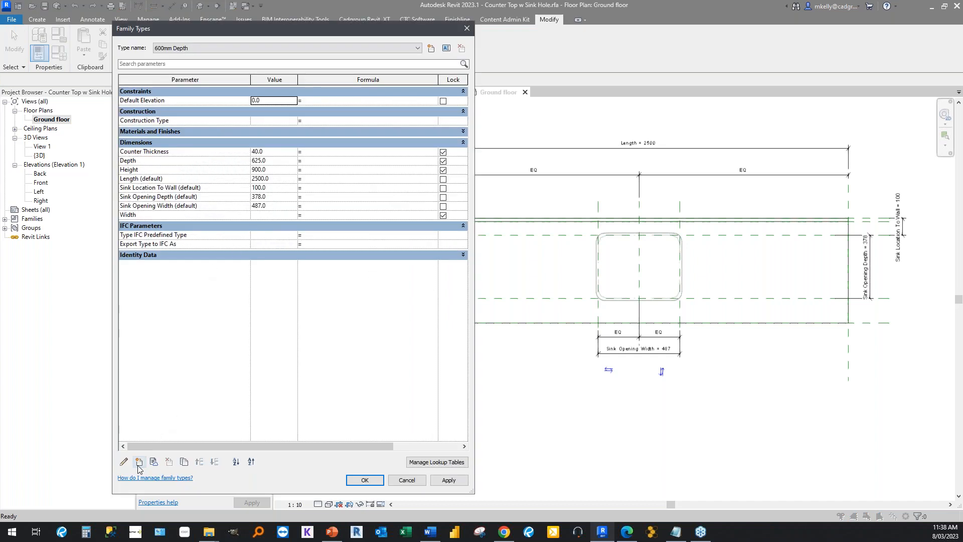
left_click(139, 462)
type("Desired Length")
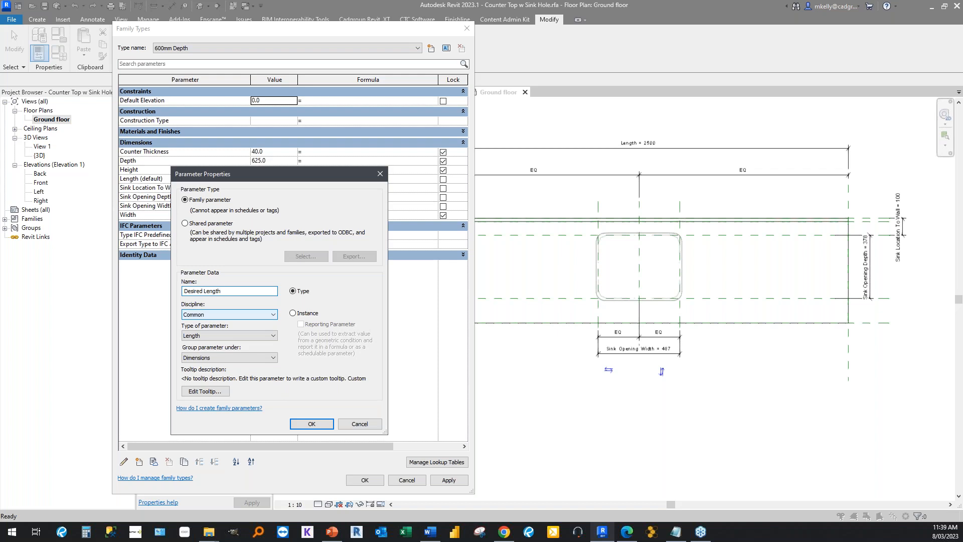
left_click(293, 313)
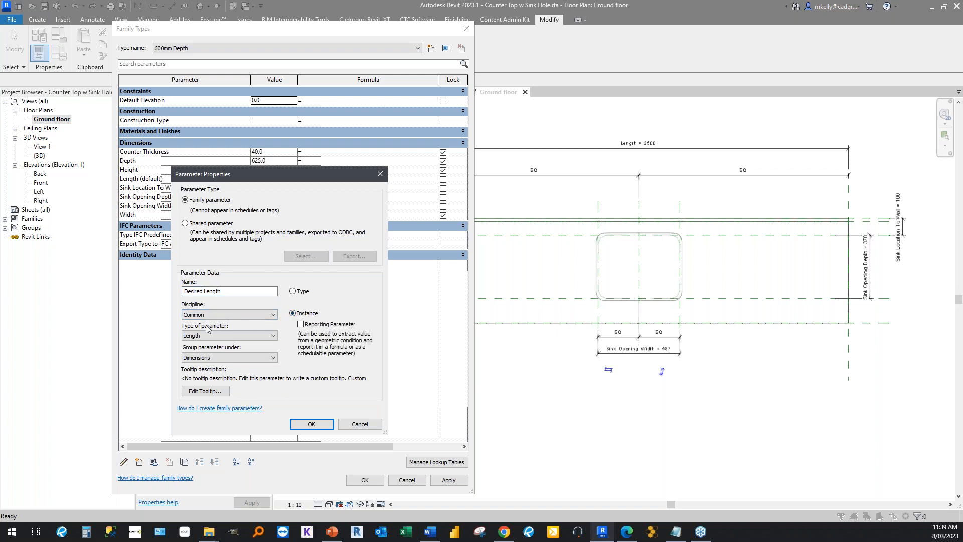
left_click(225, 335)
left_click(211, 371)
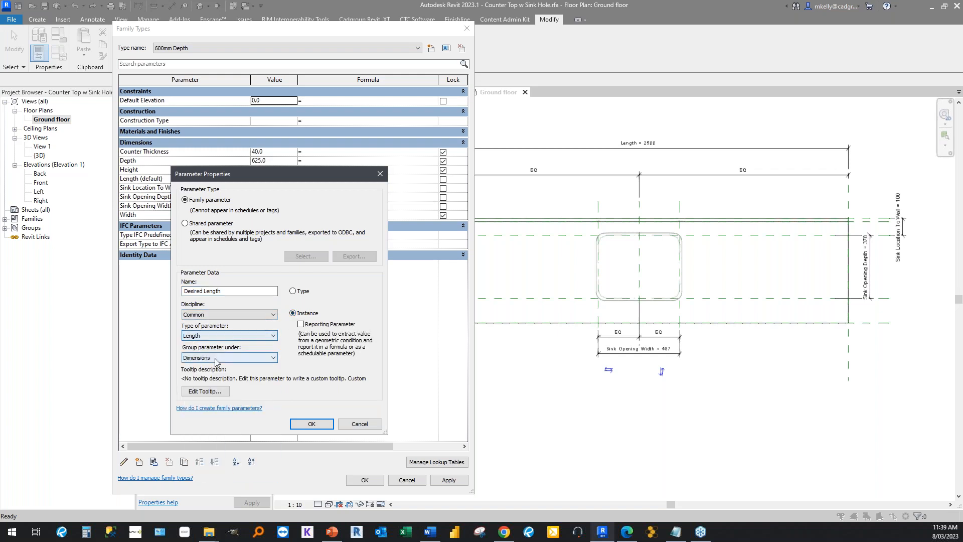
left_click(216, 357)
scroll(215, 351, "down", 1)
left_click(195, 353)
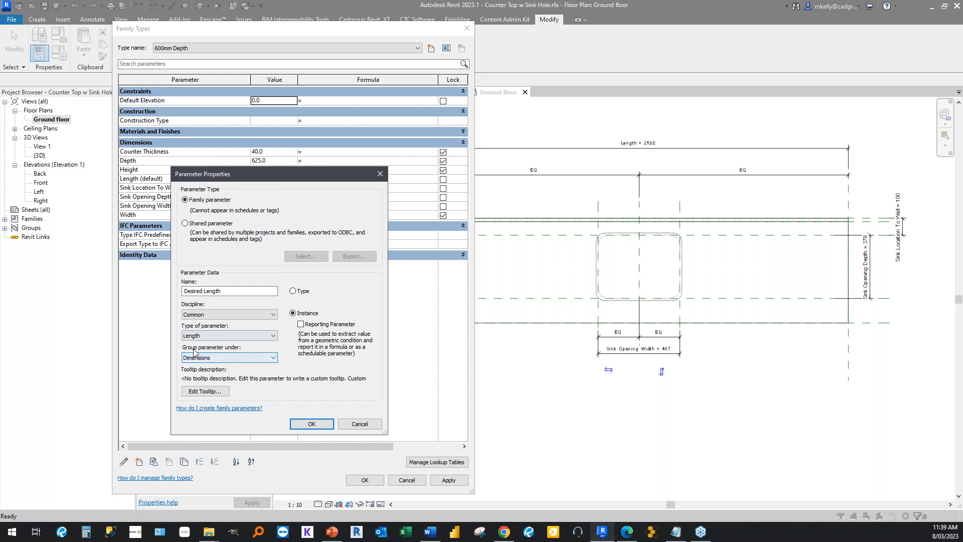
left_click(310, 423)
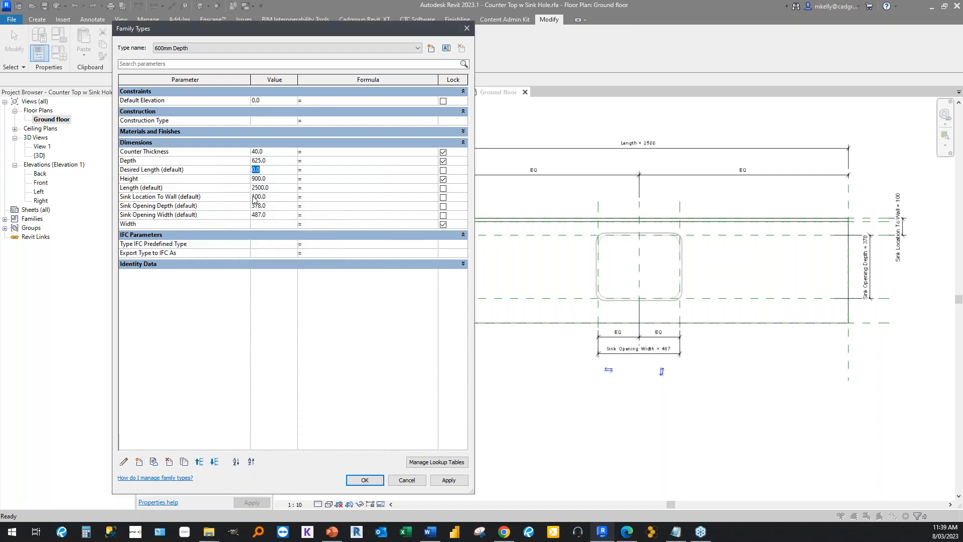
Set the Desired Length parameter's value to 2500.
type("2500")
key("Tab")
left_click(337, 176)
Switch to Notepad and replace its text with the copied formula IF (Desiredlength>4000 , 4000, Desiredlength).
key("alt+Tab")
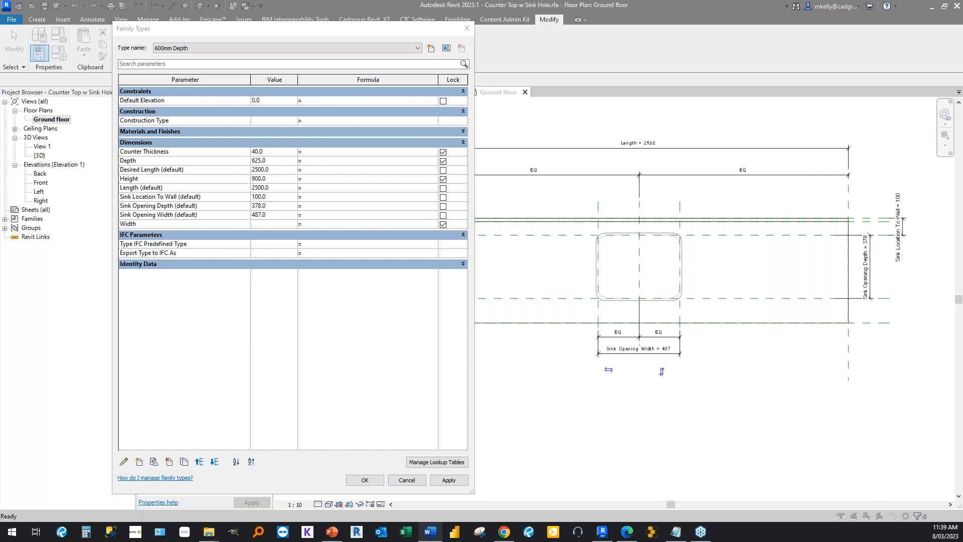
left_click(677, 533)
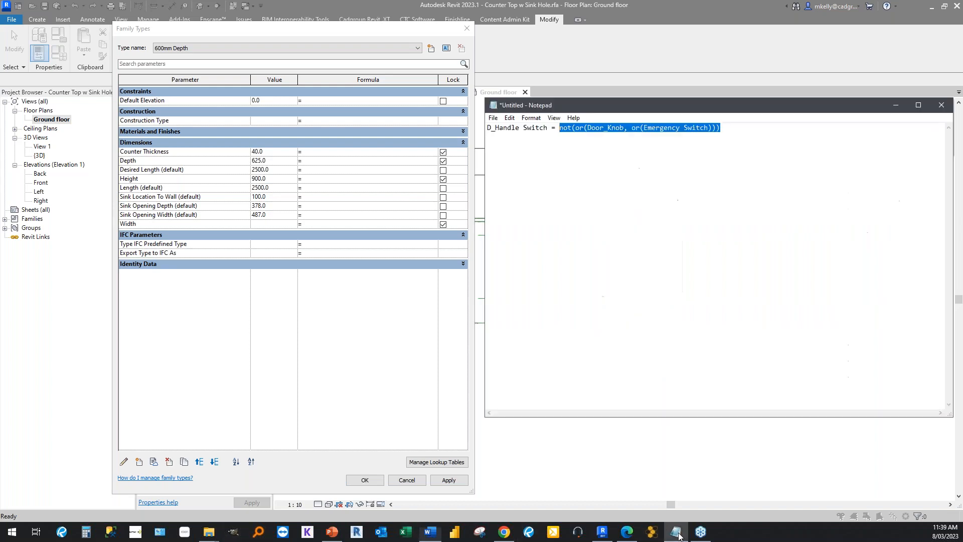
left_click_drag(723, 143, 280, 109)
type("IF (Desiredlength>4000 , 4000, Desiredlength)")
left_click(610, 165)
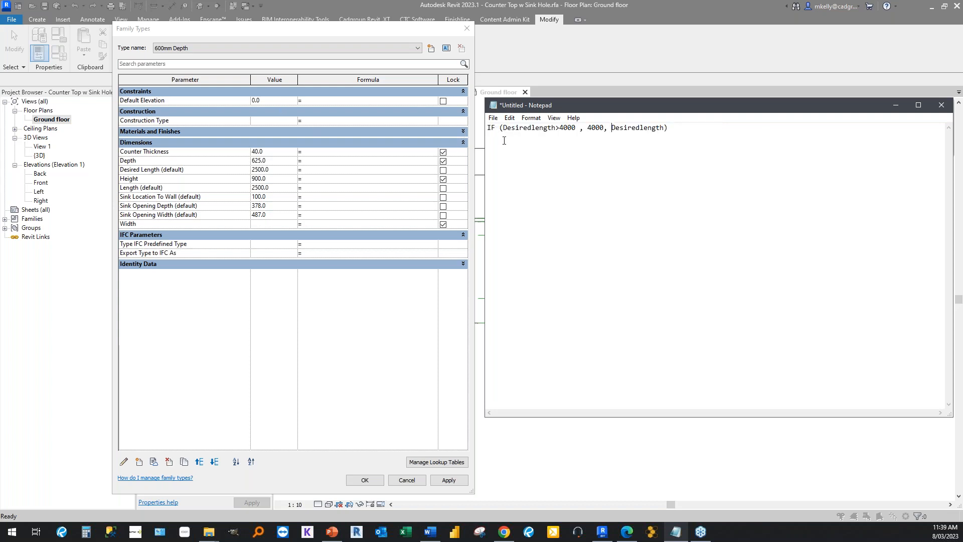
Copy the IF formula from Notepad and try it as the Length parameter's formula in Revit's Family Types.
left_click(504, 128)
left_click_drag(505, 128, 665, 128)
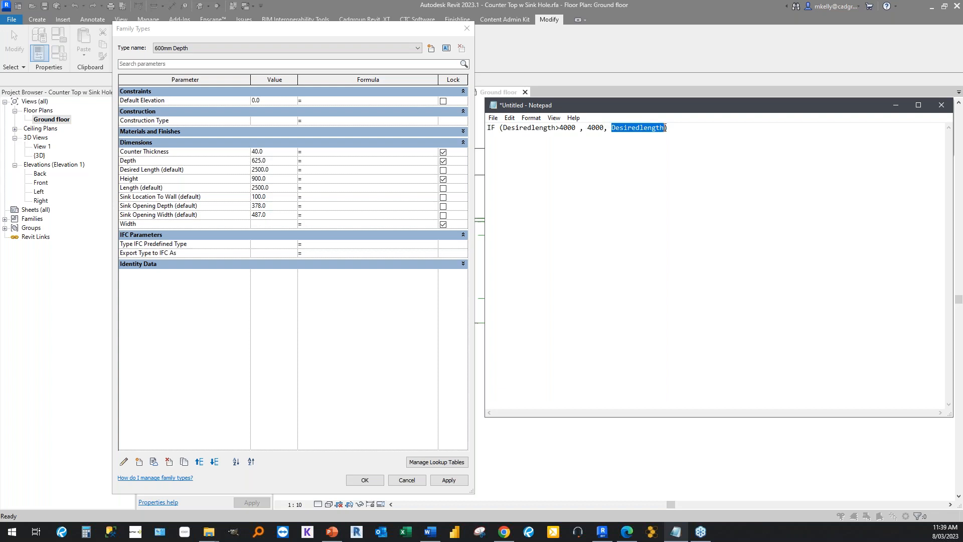
left_click(674, 127)
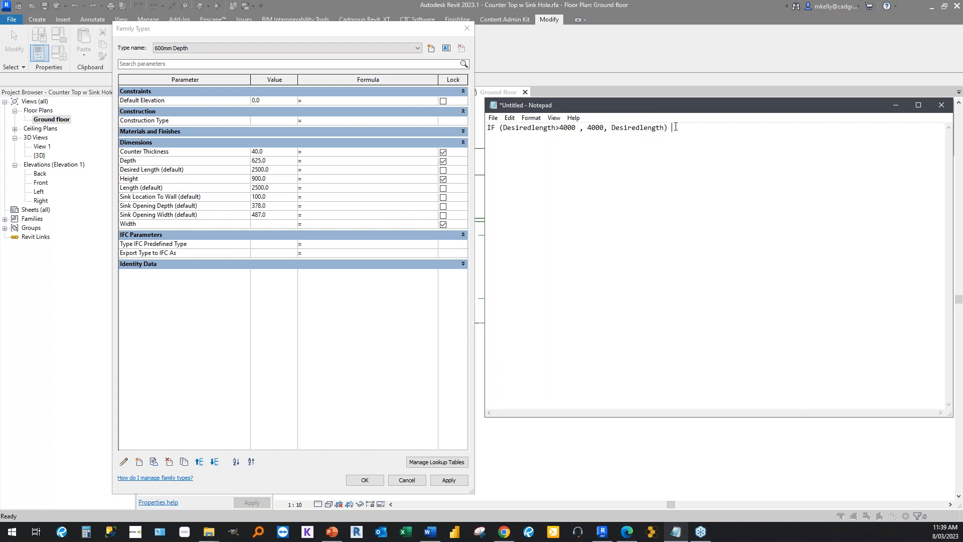
left_click_drag(676, 127, 467, 132)
key("ctrl+c")
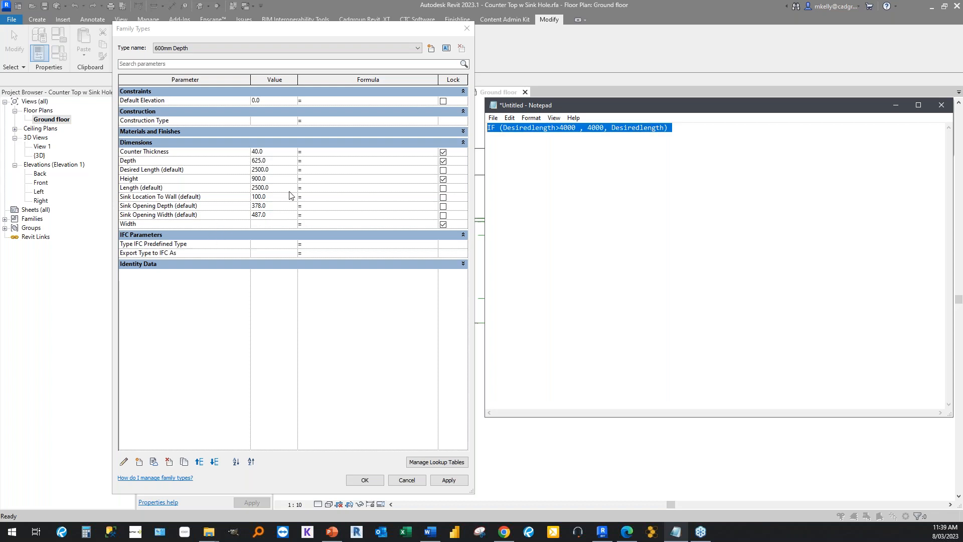
left_click(320, 190)
key("ctrl+v")
left_click(320, 212)
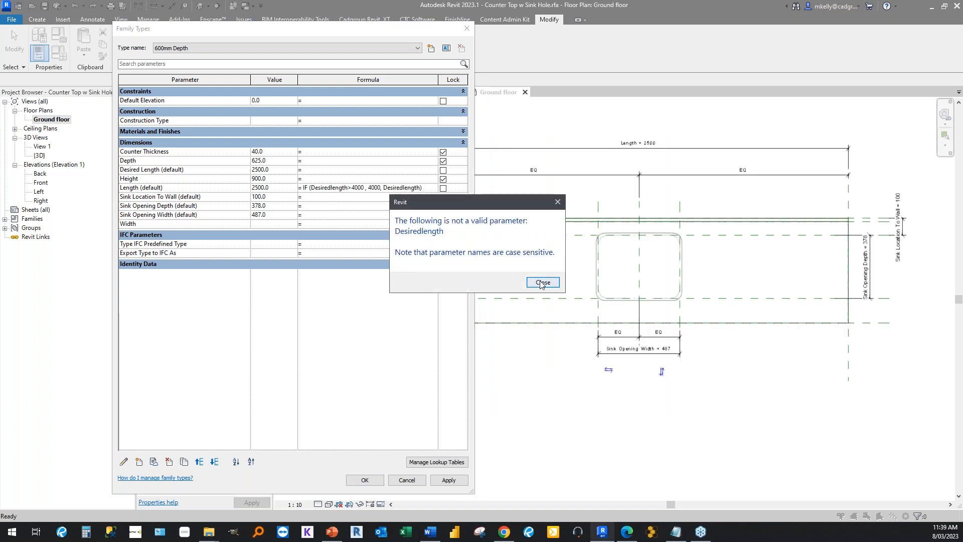
key("Return")
Correct both Desiredlength references in the Length formula to Desired Length, and widen the dialog to show the whole formula.
left_click(407, 187)
key("BackSpace")
type("L")
key("BackSpace")
key("BackSpace")
key("BackSpace")
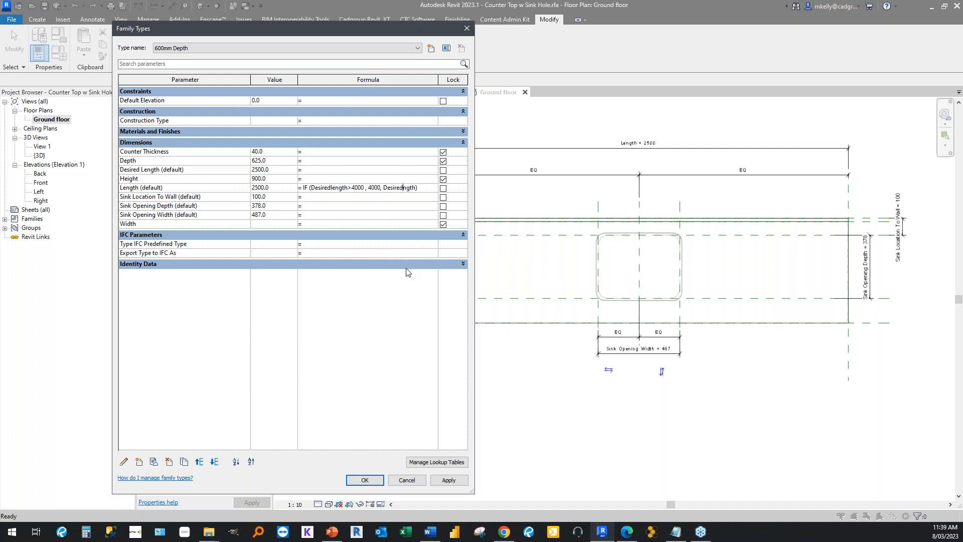
type("Le")
left_click(332, 187)
key("BackSpace")
key("BackSpace")
type("Le")
key("Return")
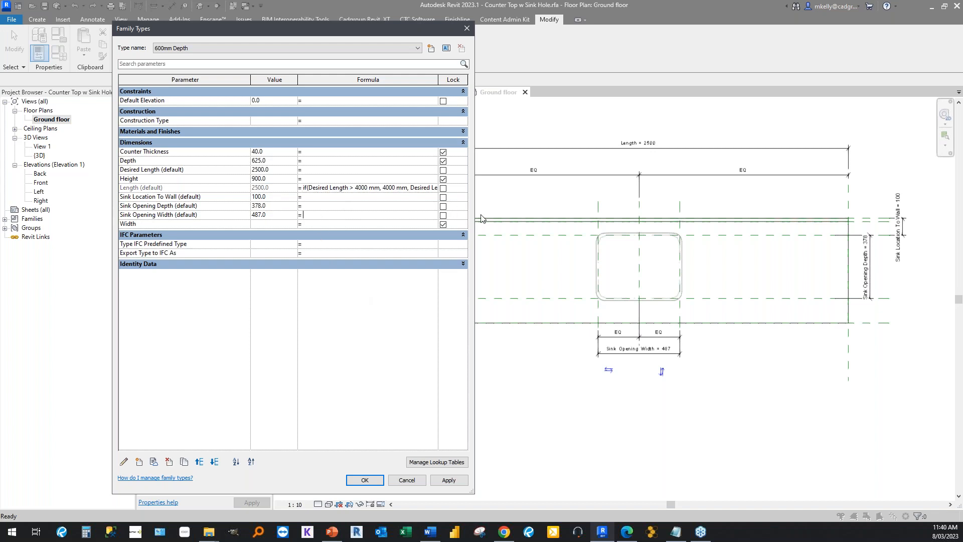
left_click_drag(474, 212, 655, 208)
left_click(581, 191)
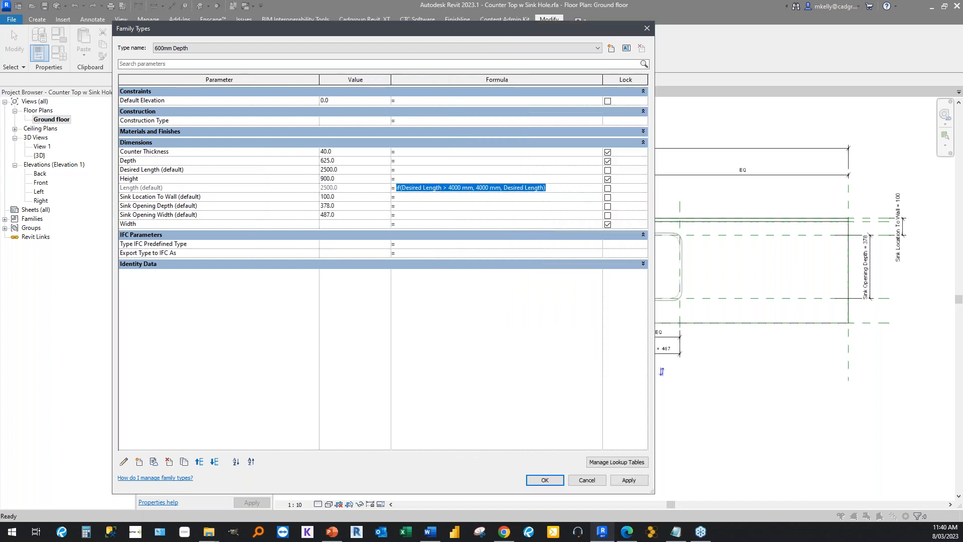
Switch to Notepad and replace its text with the copied nested Length formula limiting Desiredlength to 4000 mm and 1000 mm.
key("alt+Tab")
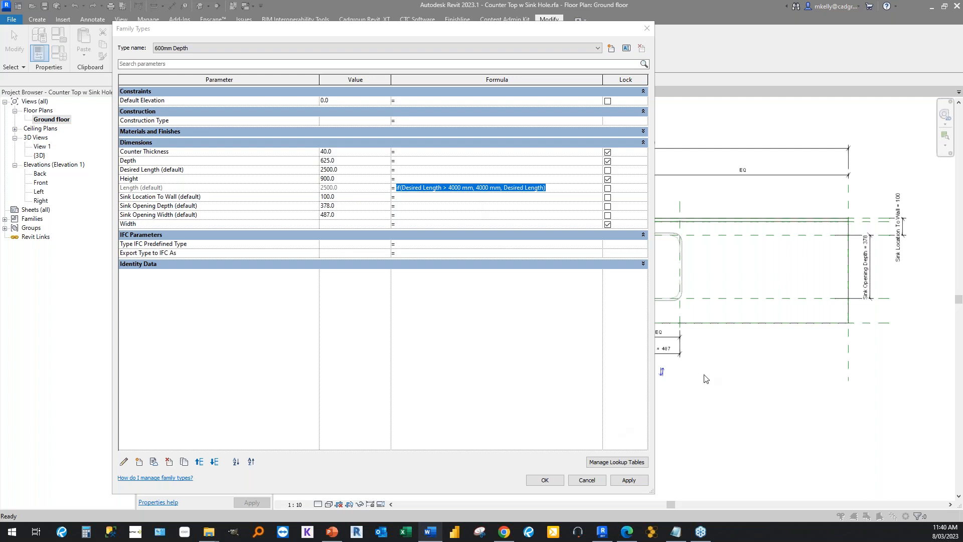
left_click(676, 532)
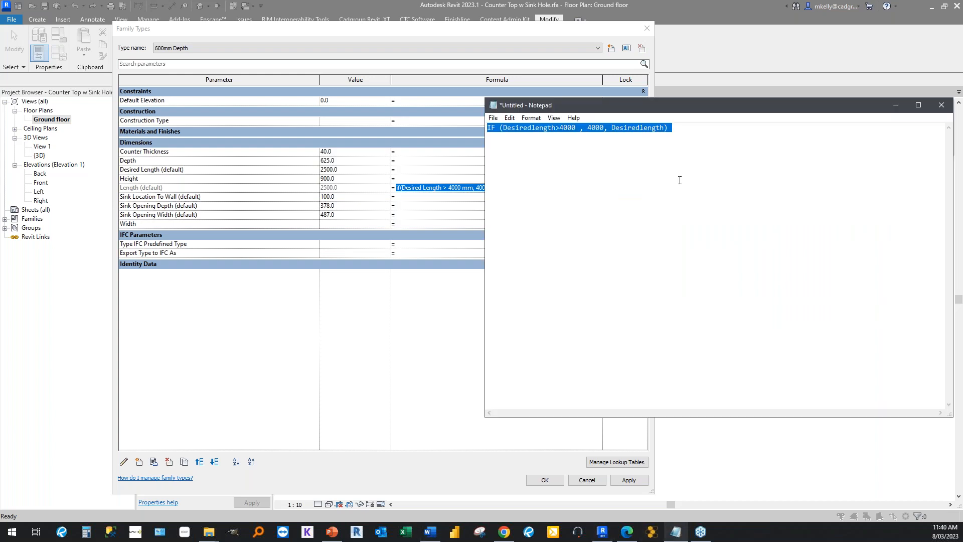
type("Length = if(Desiredlength > 4000 mm, 4000 mm, if(Desiredlength < 1000 mm, 1000 mm, Desiredlength))")
left_click_drag(669, 107, 431, 144)
Correct all three Desiredlength references in the nested formula to Desired Length.
left_click(328, 165)
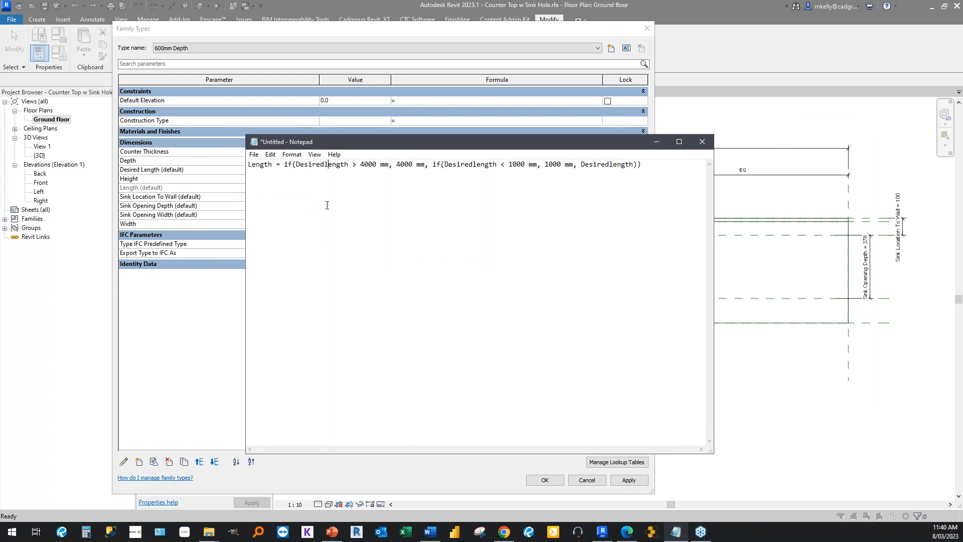
key("Delete")
type("L")
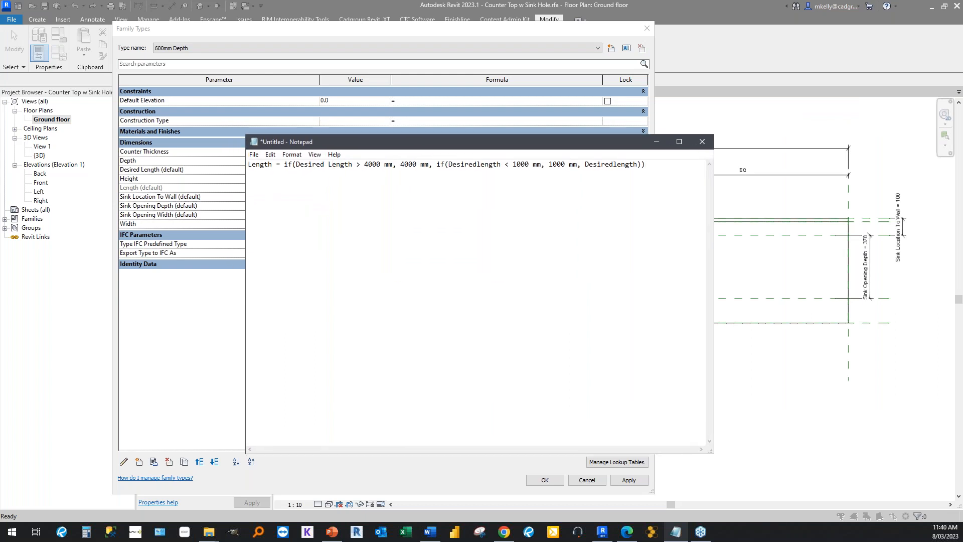
left_click(481, 164)
key("BackSpace")
type("Le")
key("BackSpace")
left_click(618, 164)
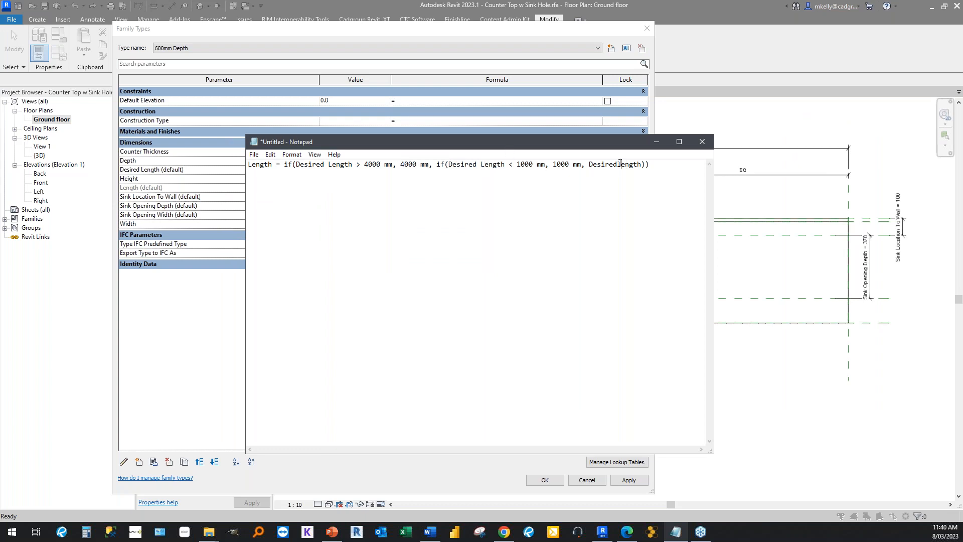
key("BackSpace")
type("L")
Move the Notepad window aside and examine the nested formula's 4000 mm condition, 1000 mm condition and Desired Length fallback.
left_click_drag(272, 166, 222, 163)
left_click_drag(290, 144, 258, 102)
left_click(263, 166)
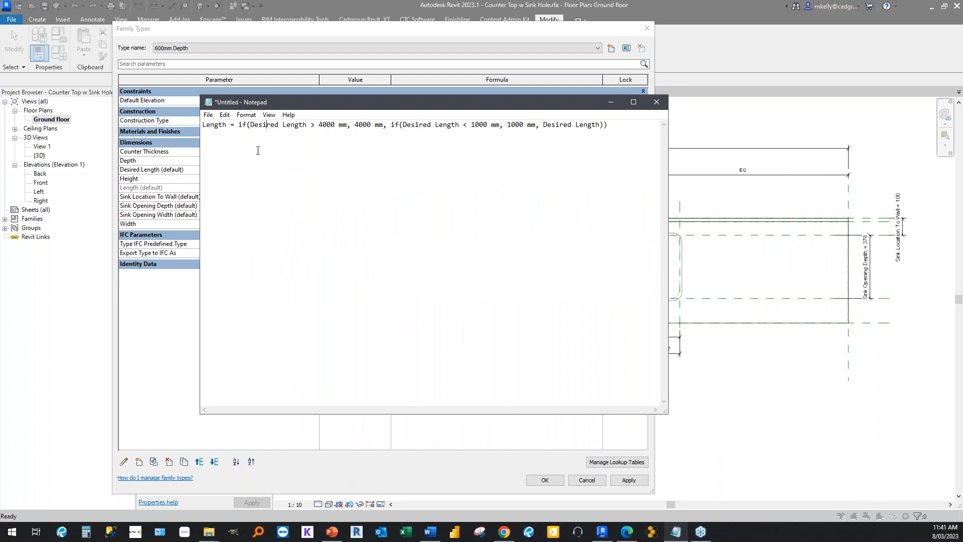
left_click_drag(250, 125, 383, 126)
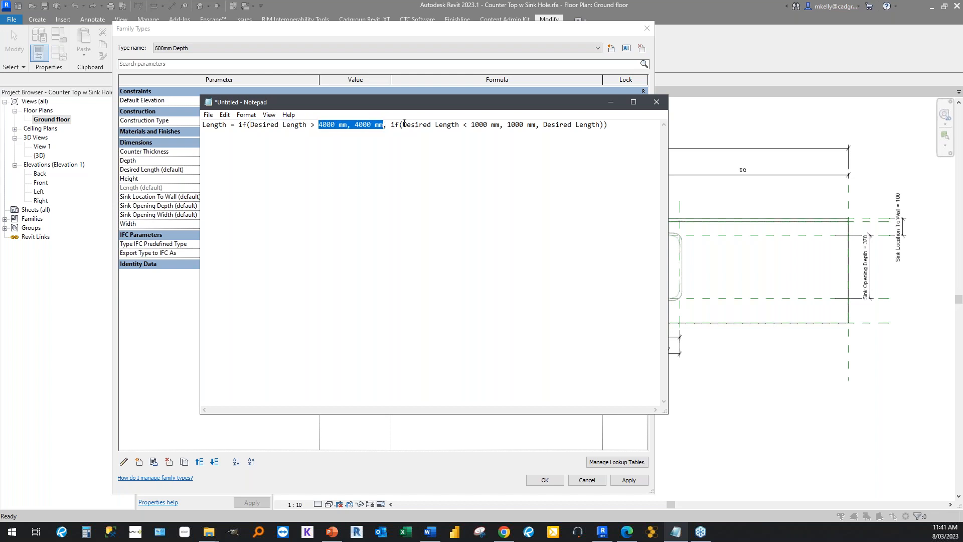
left_click(393, 126)
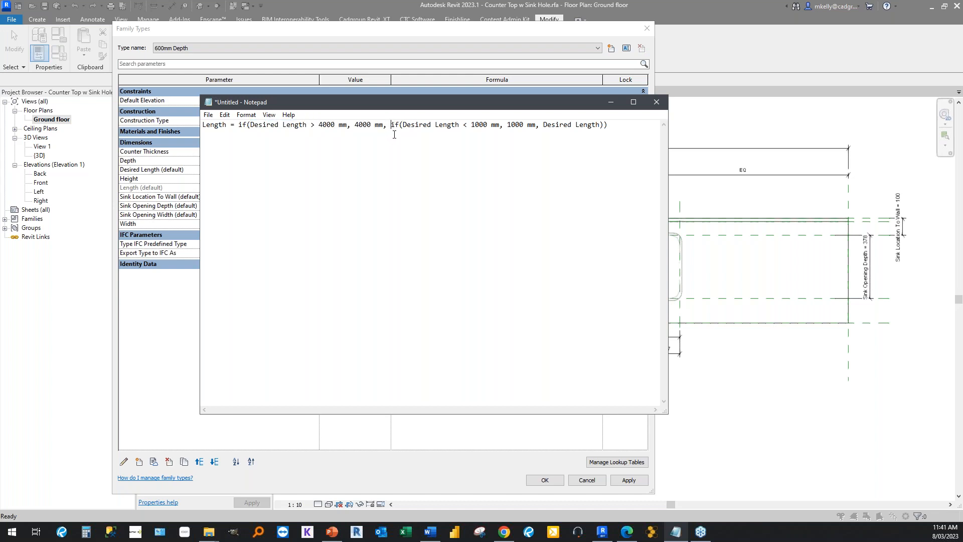
left_click_drag(402, 125, 601, 125)
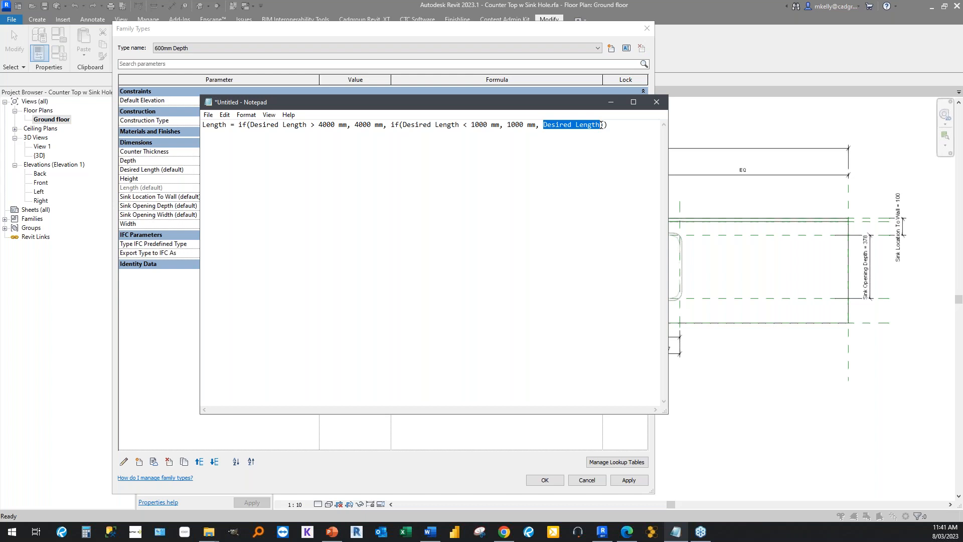
left_click_drag(231, 127, 203, 126)
left_click_drag(599, 125, 544, 126)
left_click_drag(348, 125, 251, 126)
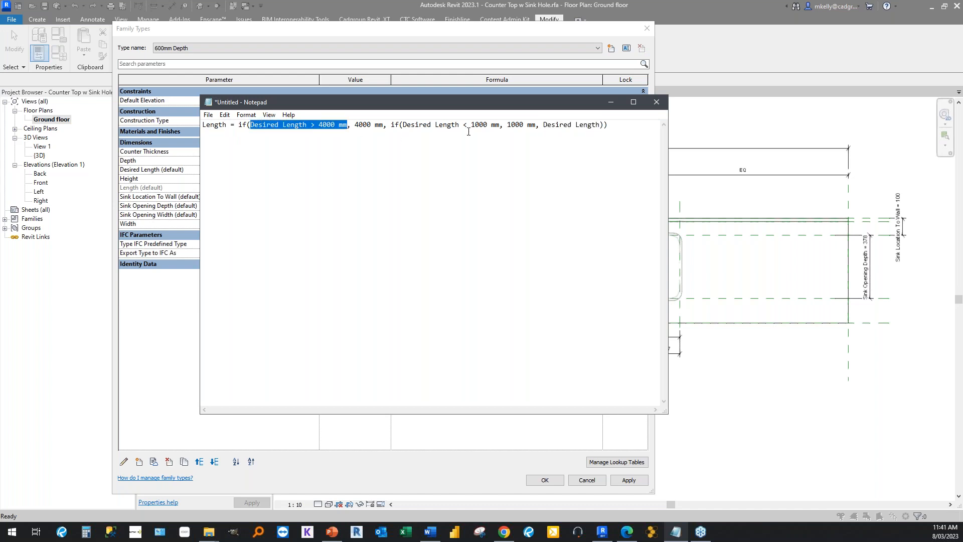
left_click_drag(502, 125, 390, 125)
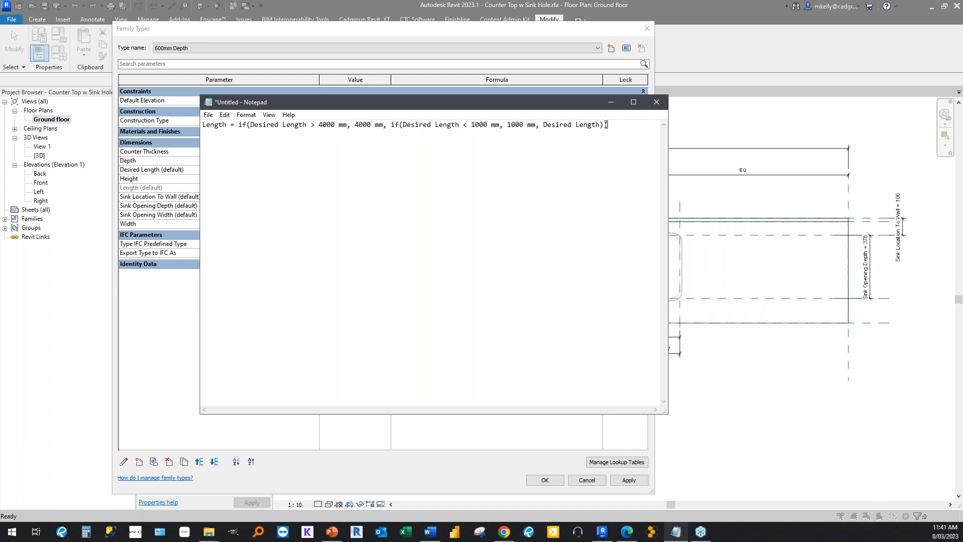
Copy the nested IF expression from Notepad, enter it as the Length parameter's formula in Revit's Family Types, and accept the change.
left_click_drag(608, 126, 507, 126)
left_click_drag(334, 135, 238, 135)
key("ctrl+c")
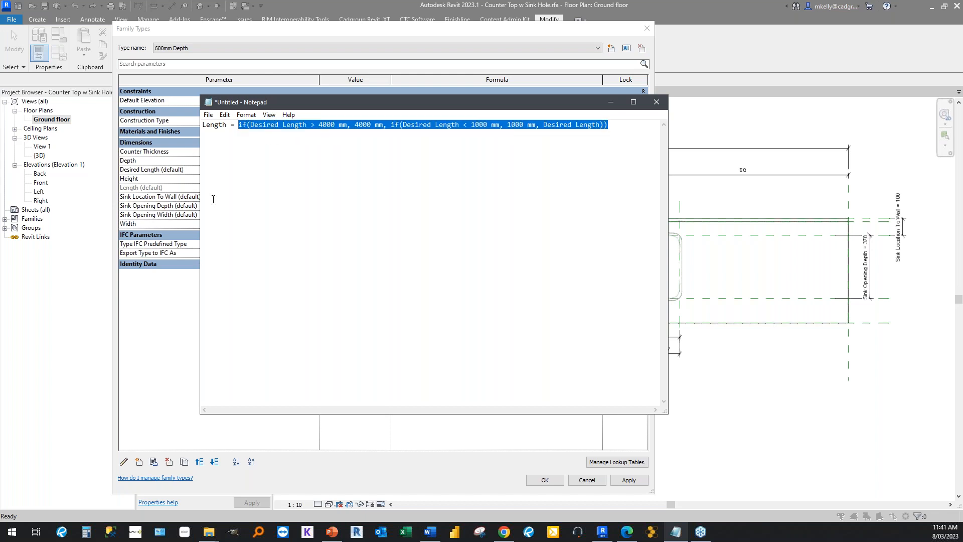
left_click(315, 38)
key("ctrl+v")
left_click(491, 224)
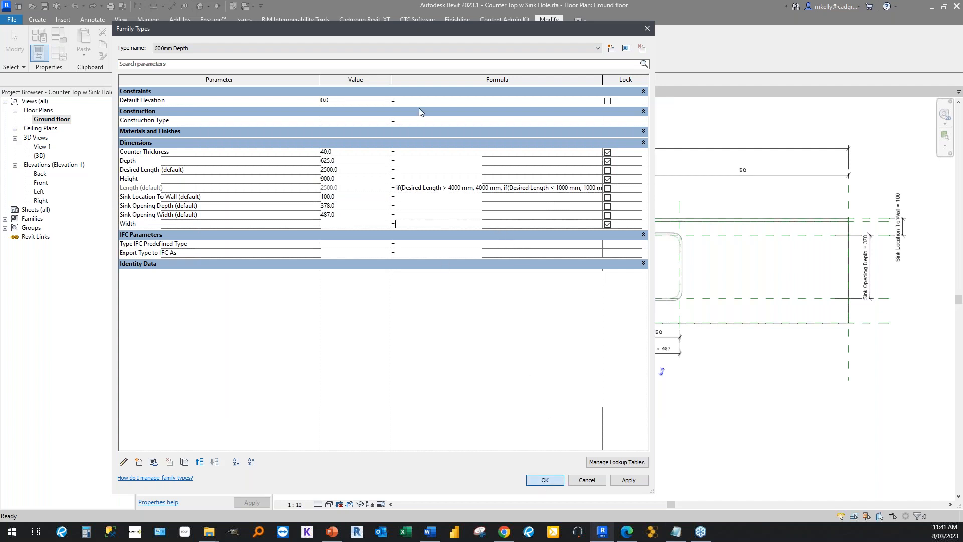
key("Return")
Load the counter top family into the sample project, overwriting the existing version and its parameter values.
left_click(378, 49)
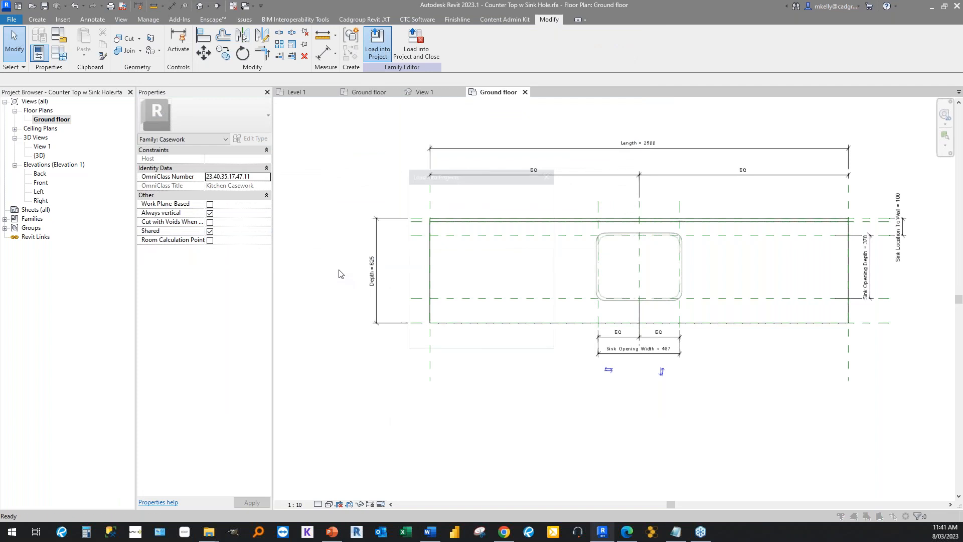
left_click(444, 339)
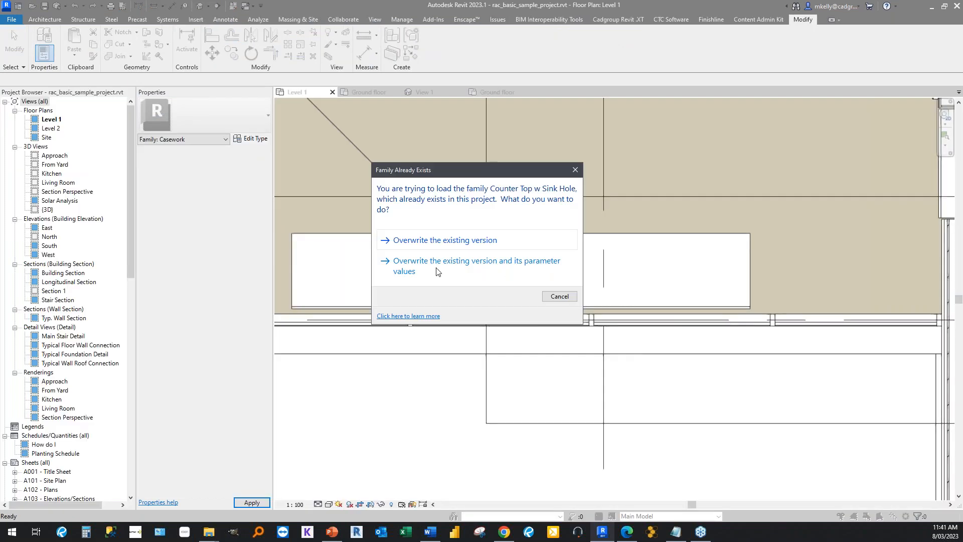
left_click(436, 270)
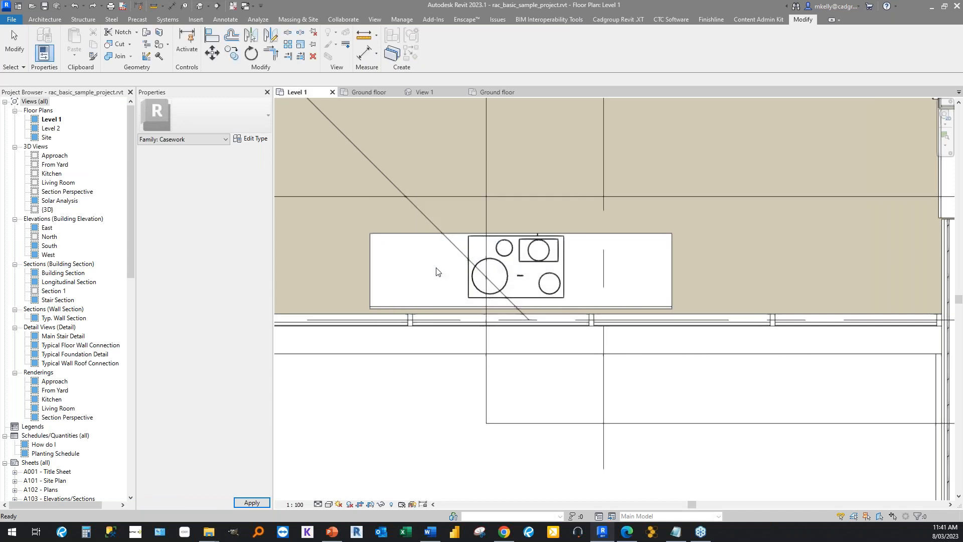
Select the counter top in the Level 1 plan and set its Desired Length to 3000 mm.
left_click(436, 272)
scroll(436, 271, "down", 3)
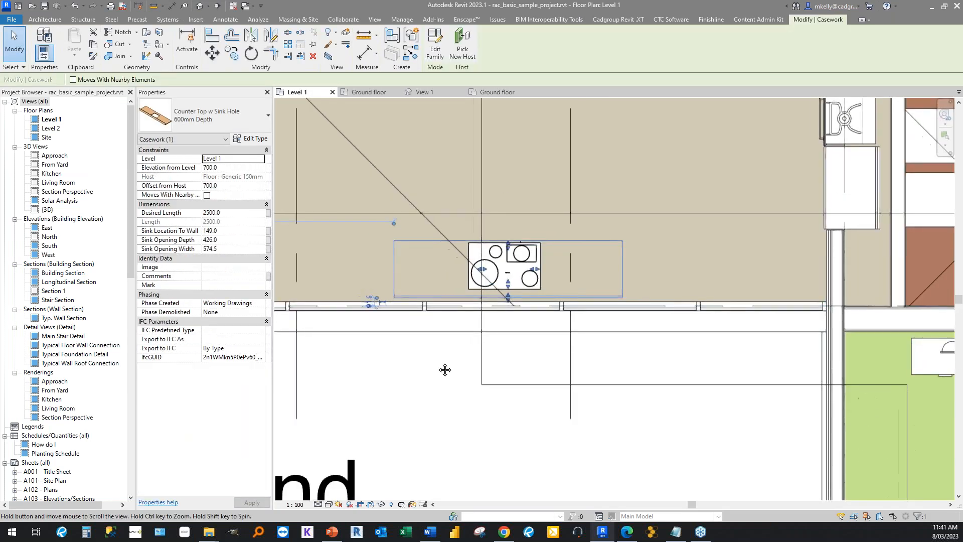
scroll(438, 357, "up", 1)
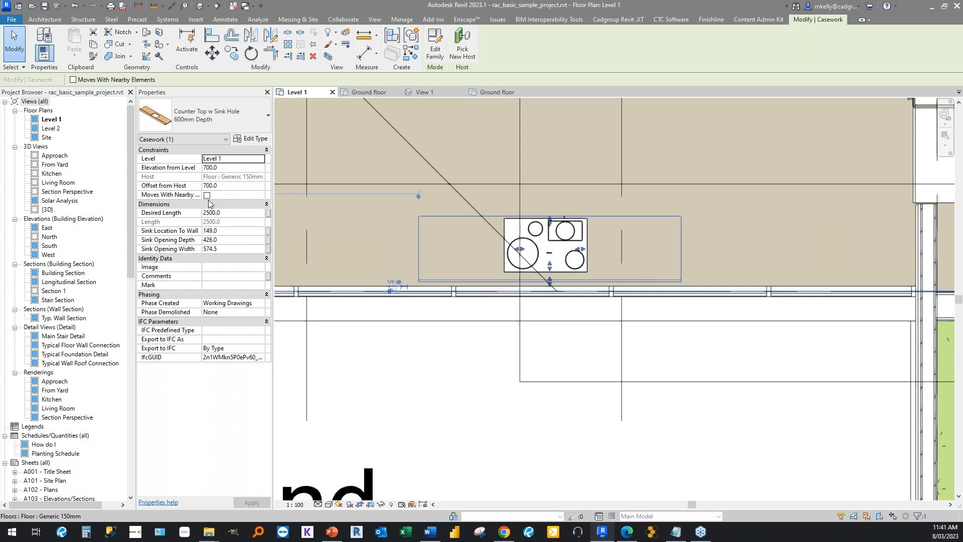
left_click(239, 213)
left_click(231, 221)
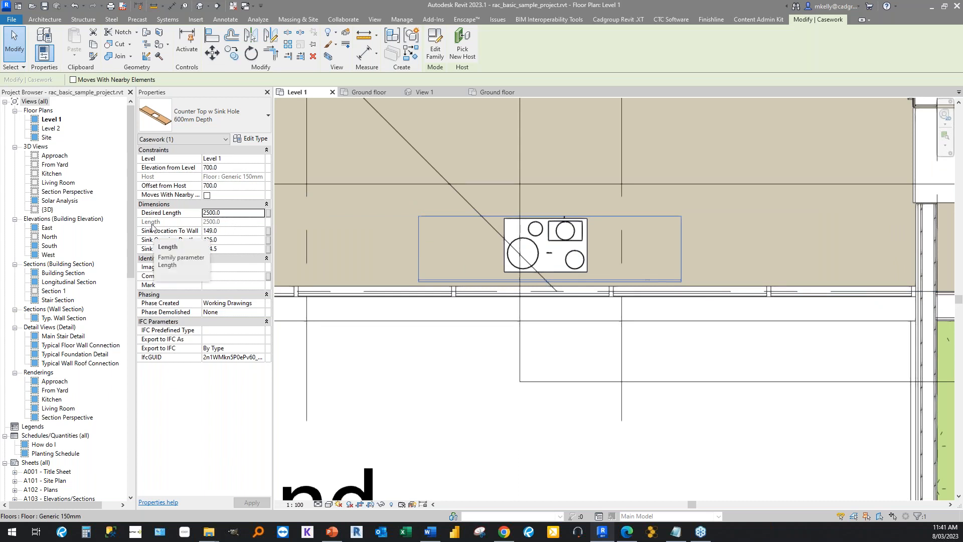
left_click(226, 215)
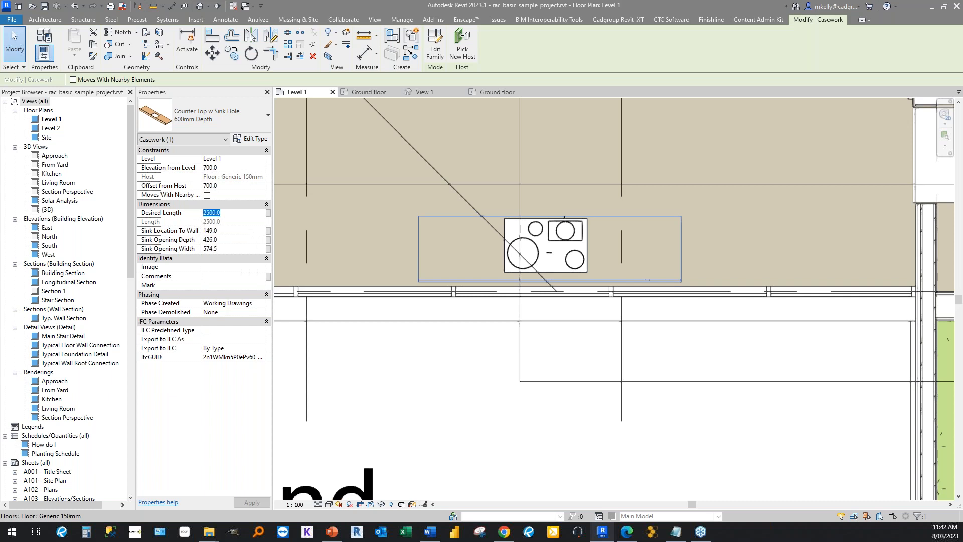
left_click(232, 216)
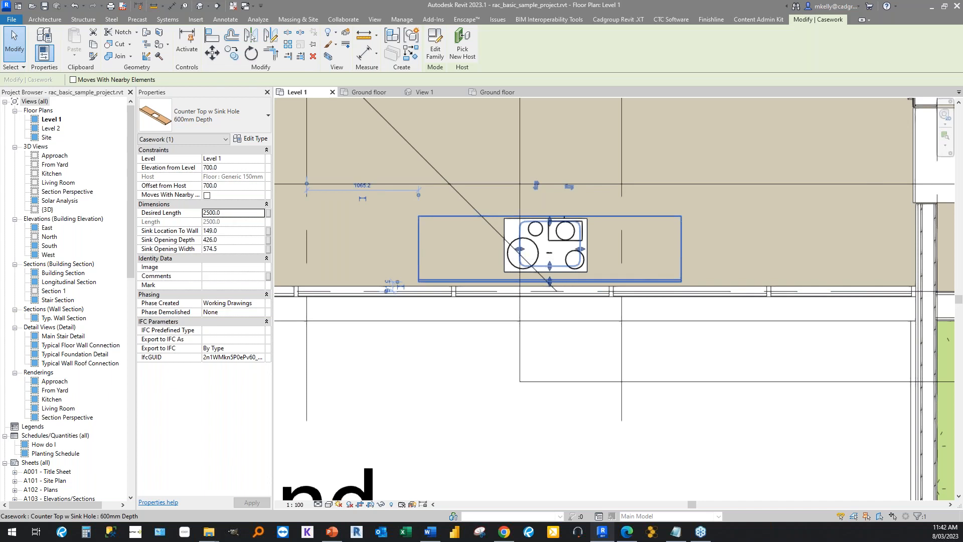
left_click(231, 214)
type("3000")
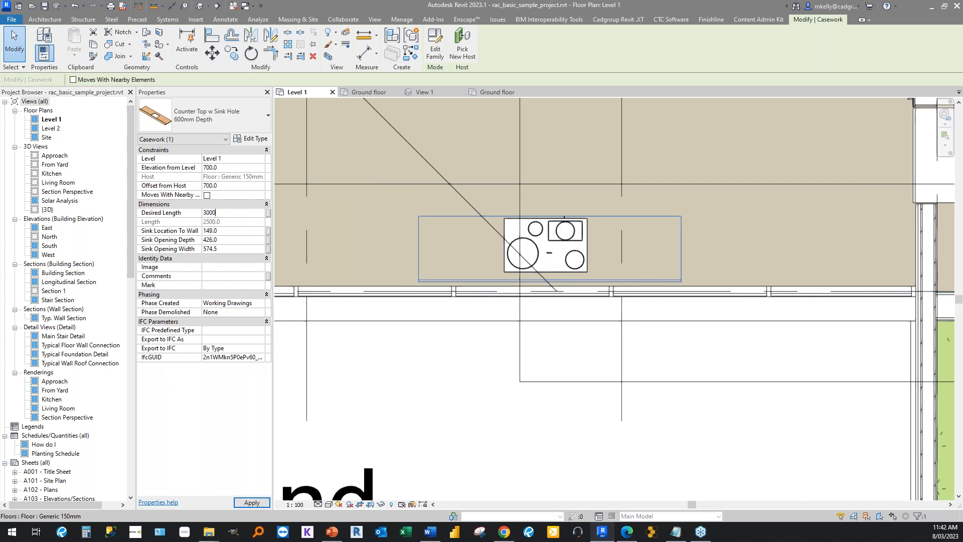
key("Return")
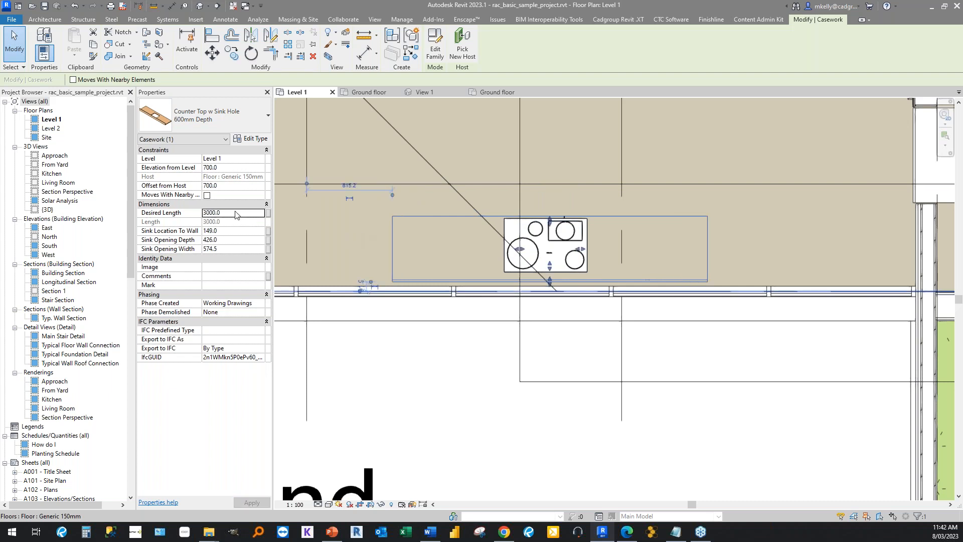
Test the counter top's upper limit by setting Desired Length to 3500 mm and then 5000 mm.
type("3500")
key("Return")
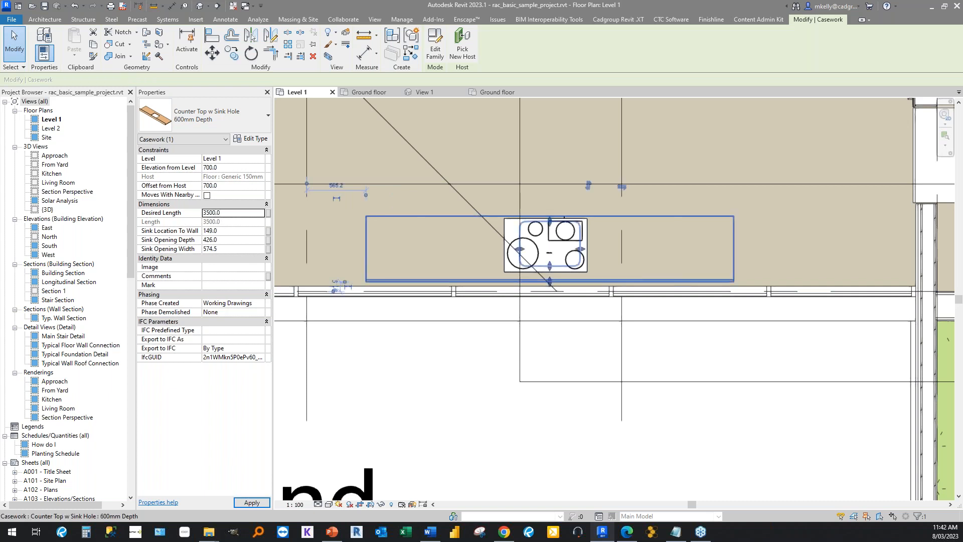
type("5000")
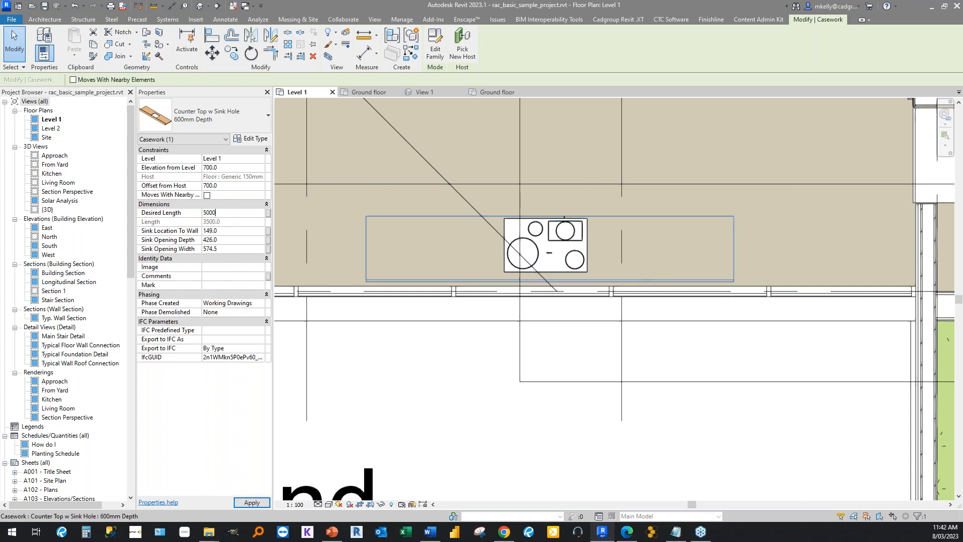
key("Return")
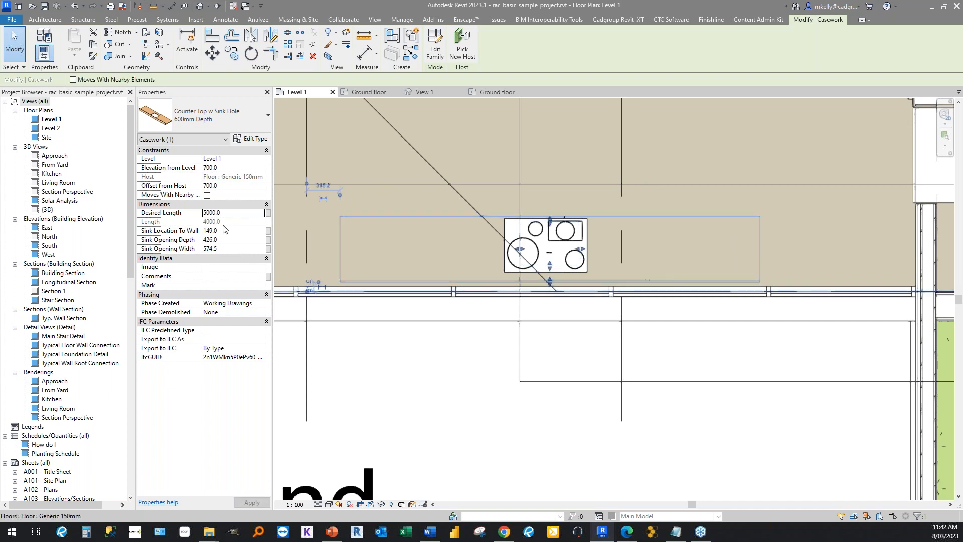
Test the lower limit by setting the counter top's Desired Length to 800 mm, and deselect it.
left_click(229, 212)
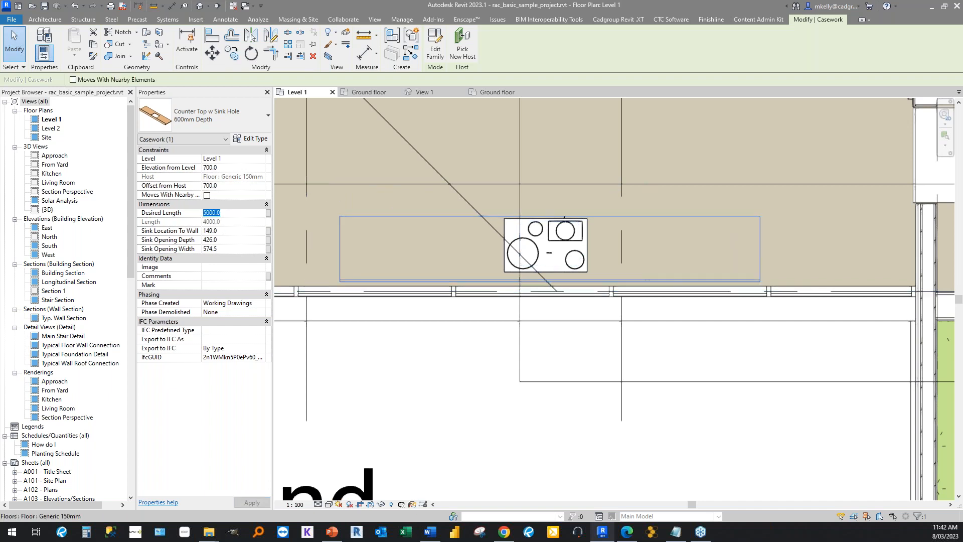
type("800")
key("Return")
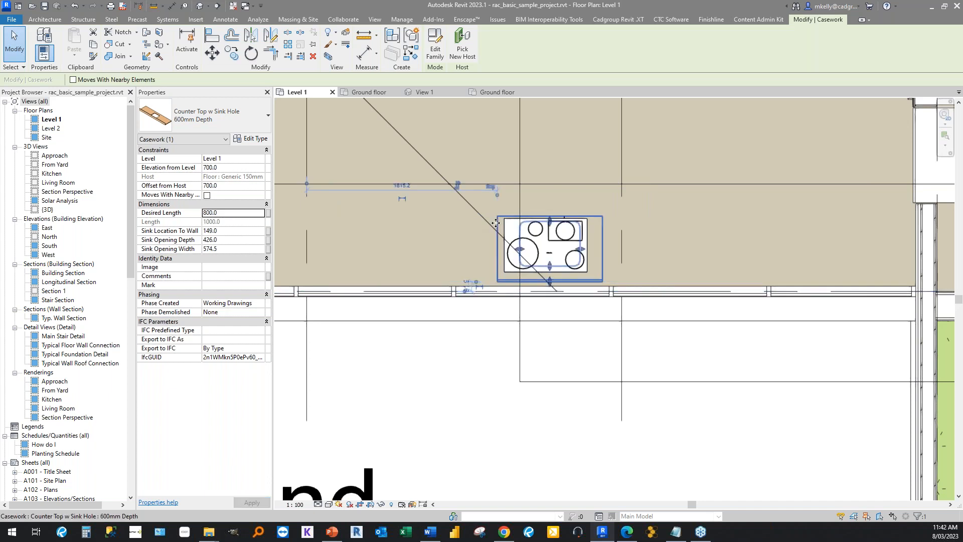
scroll(477, 231, "up", 2)
scroll(467, 228, "down", 3)
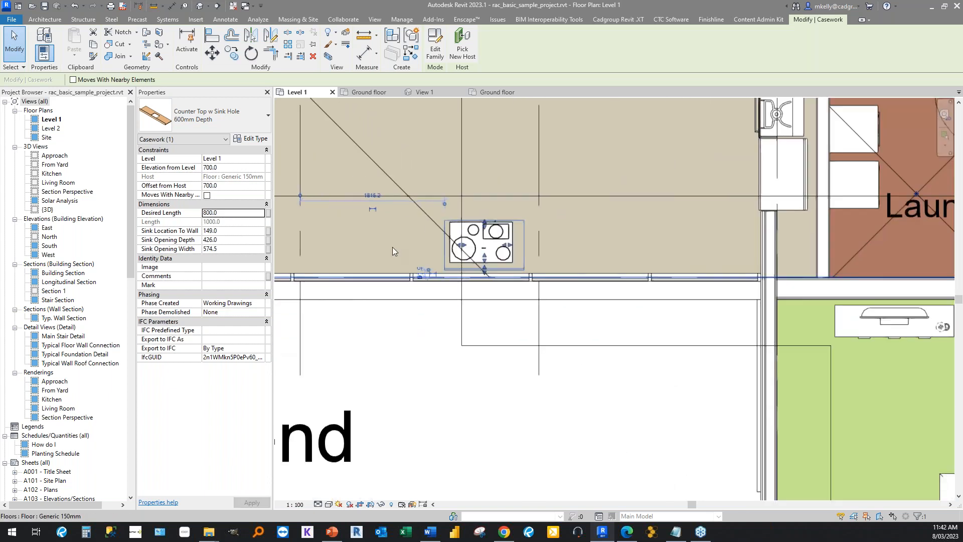
left_click(374, 350)
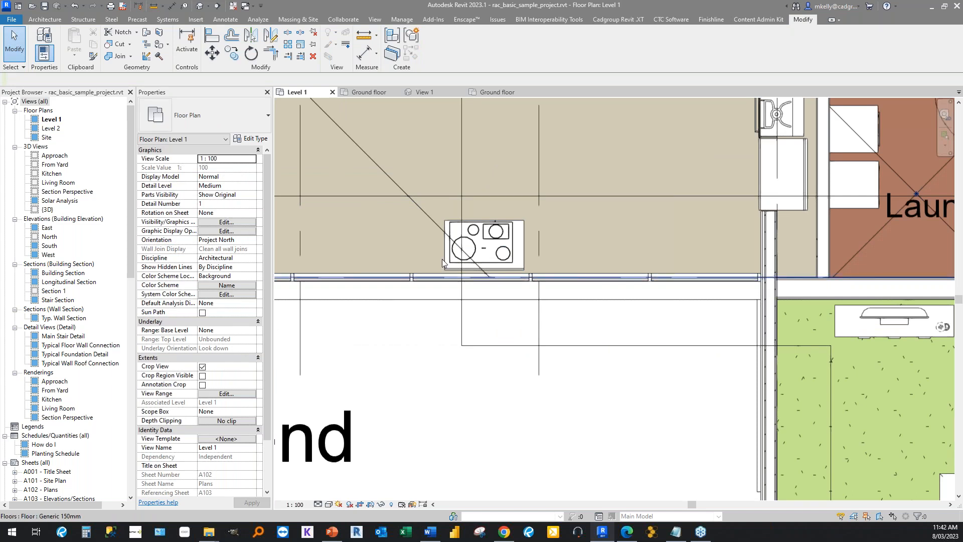
Reopen the counter top family for editing and display its Family Types.
left_click(448, 273)
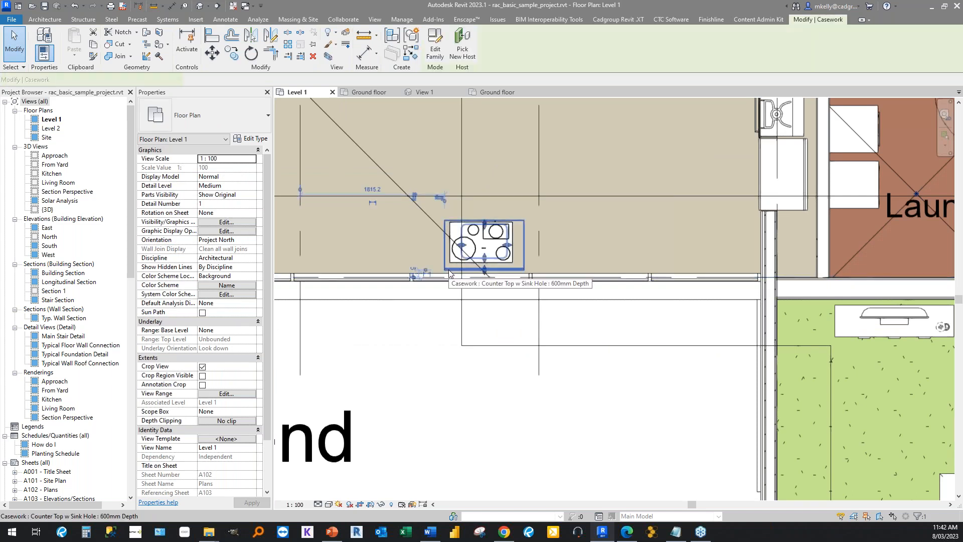
double_click(449, 273)
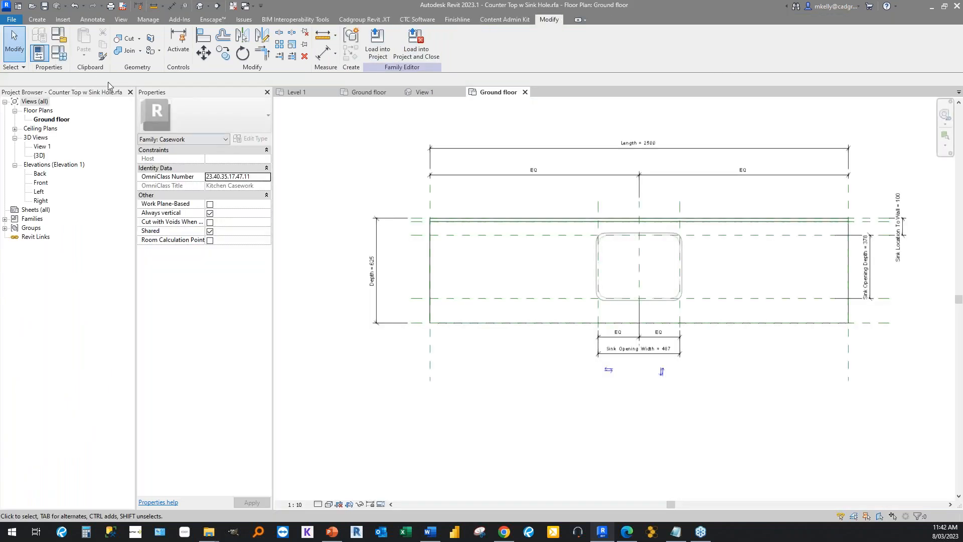
left_click(58, 52)
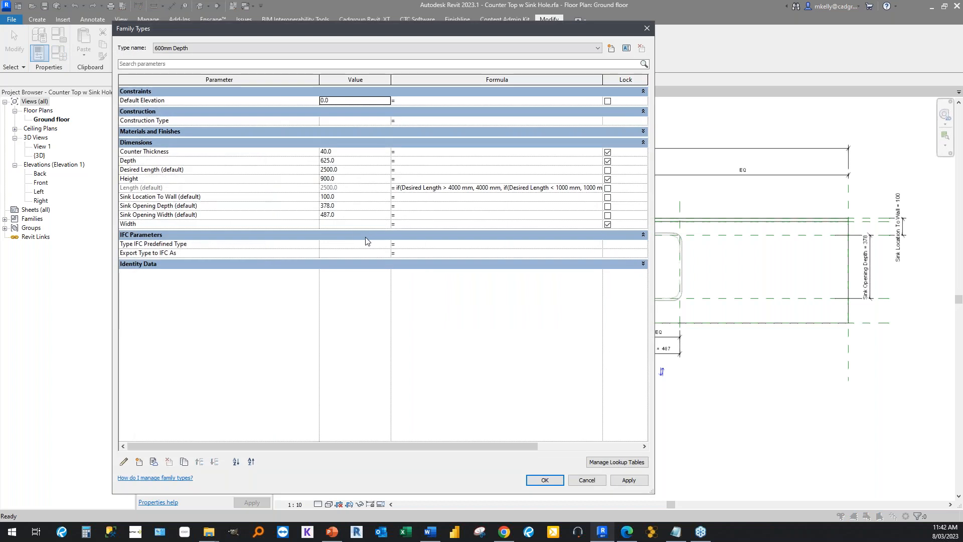
Edit the Length parameter's properties so that it is grouped under Other instead of Dimensions.
left_click(134, 188)
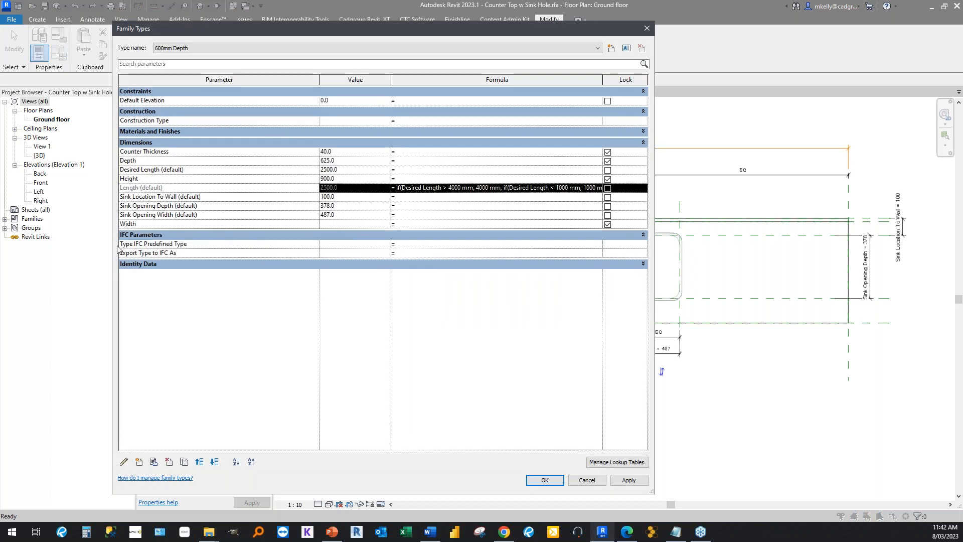
left_click(123, 462)
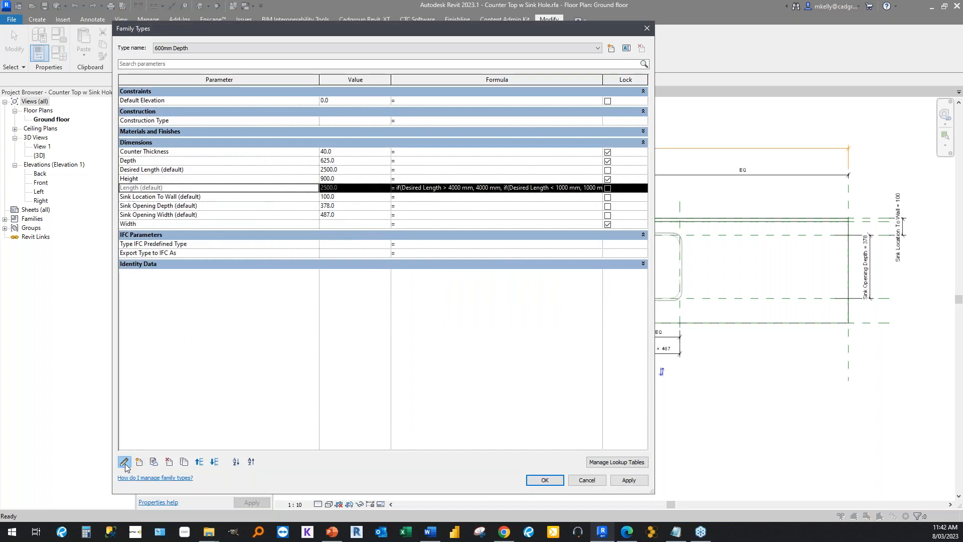
left_click(212, 358)
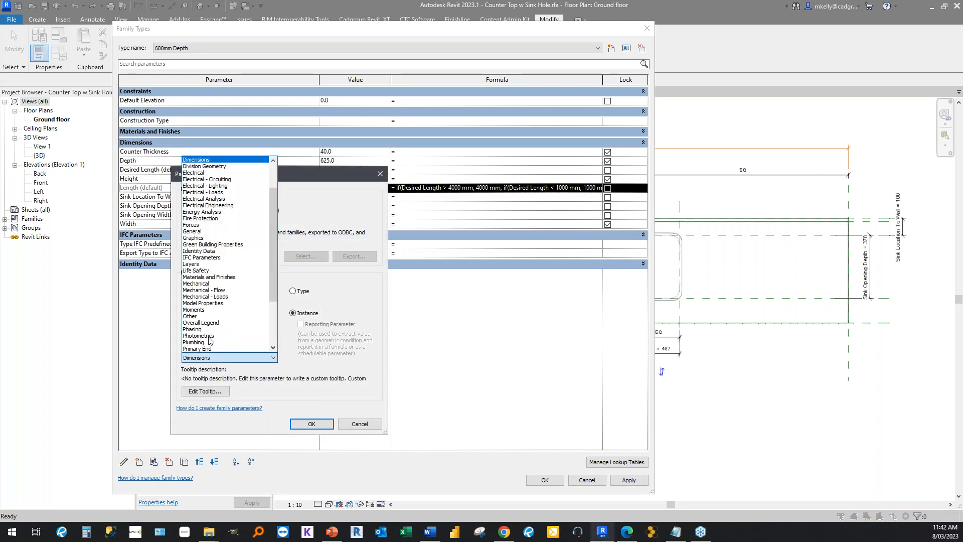
scroll(233, 250, "up", 2)
scroll(224, 258, "down", 2)
scroll(209, 279, "down", 4)
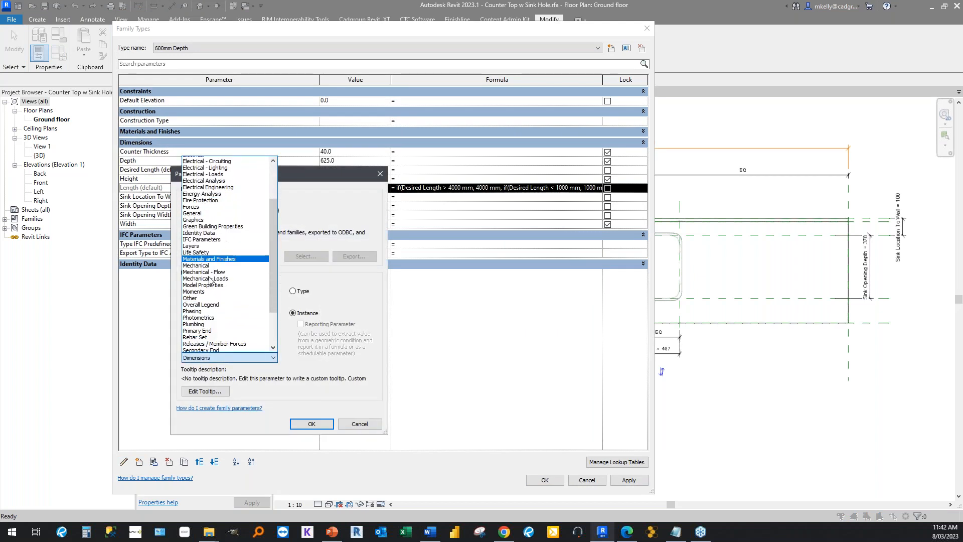
left_click(216, 244)
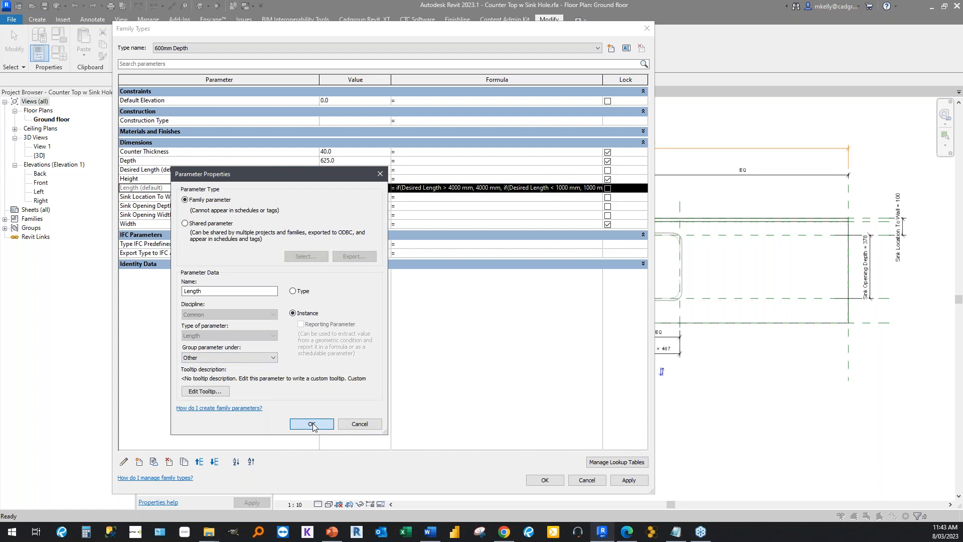
left_click(311, 424)
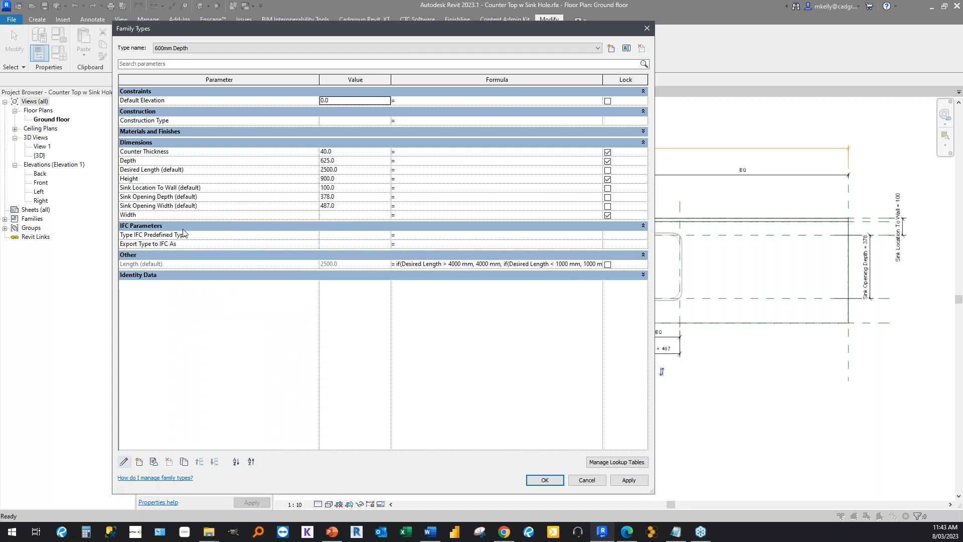
Fix the Depth parameter of the 600mm Depth type by giving it the formula 625 mm.
left_click(244, 161)
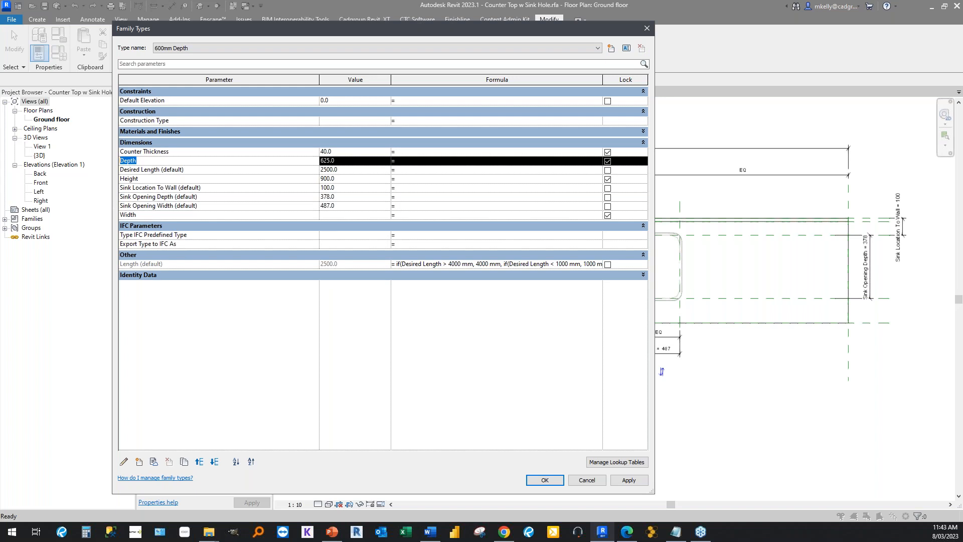
left_click(431, 162)
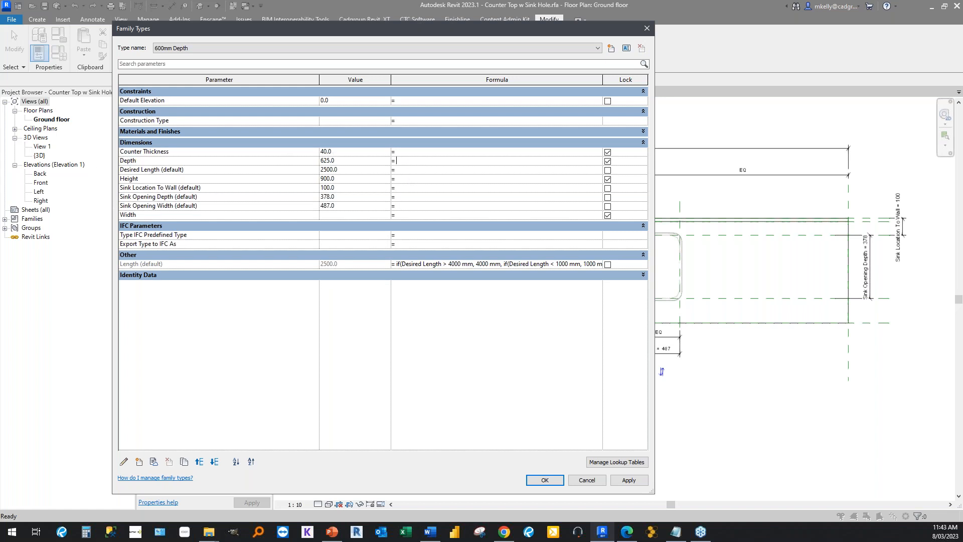
type("625 mm")
key("Return")
left_click(432, 161)
left_click(372, 159)
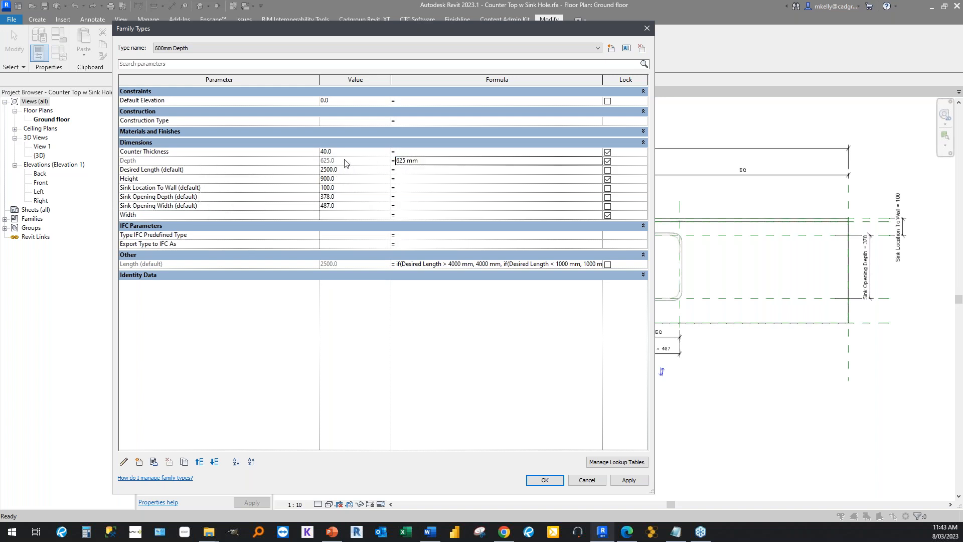
left_click(189, 162)
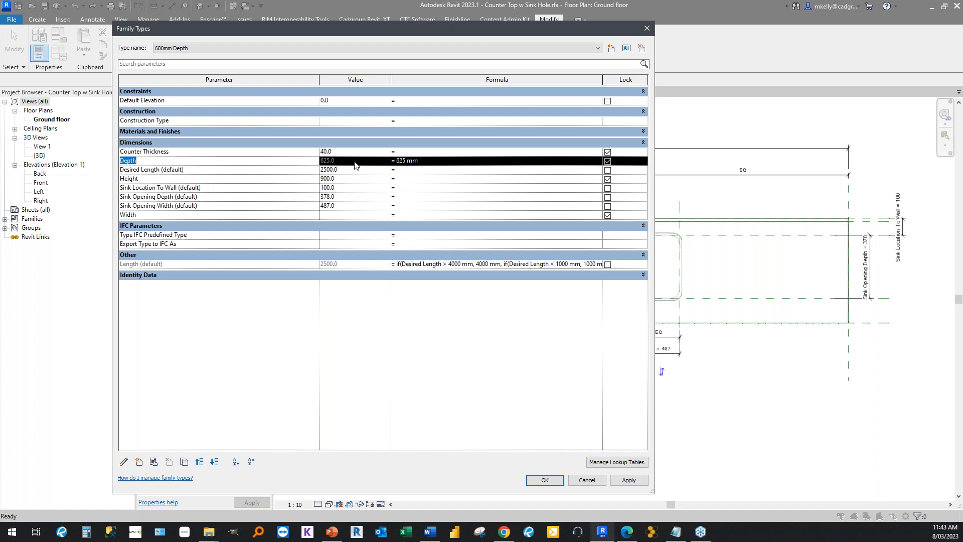
Accept the family type changes and load the counter top family into rac_basic_sample_project.rvt only.
left_click(545, 480)
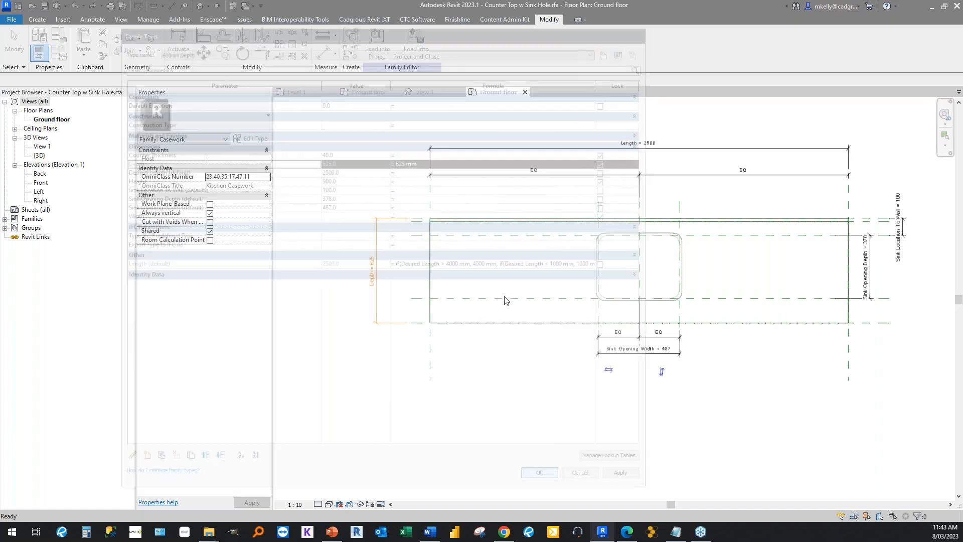
left_click(377, 43)
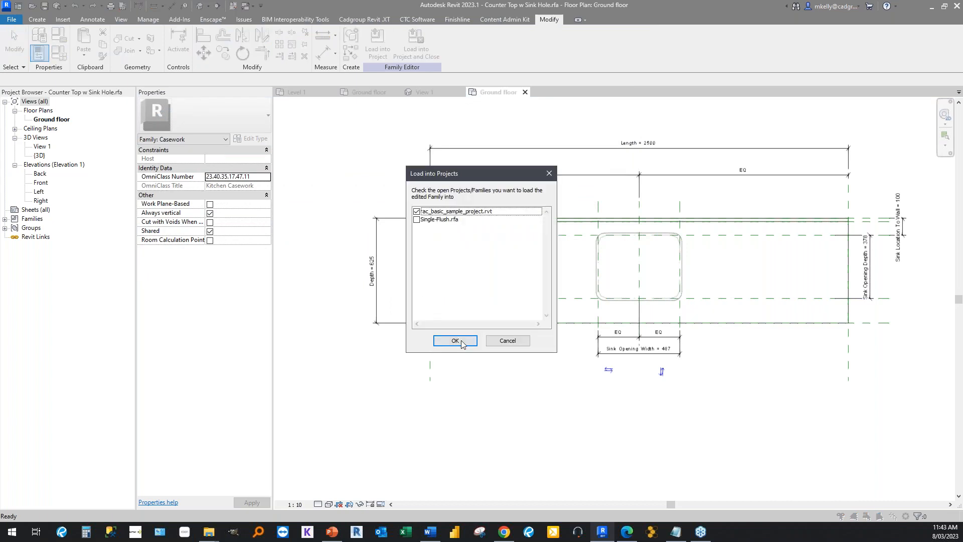
left_click(455, 341)
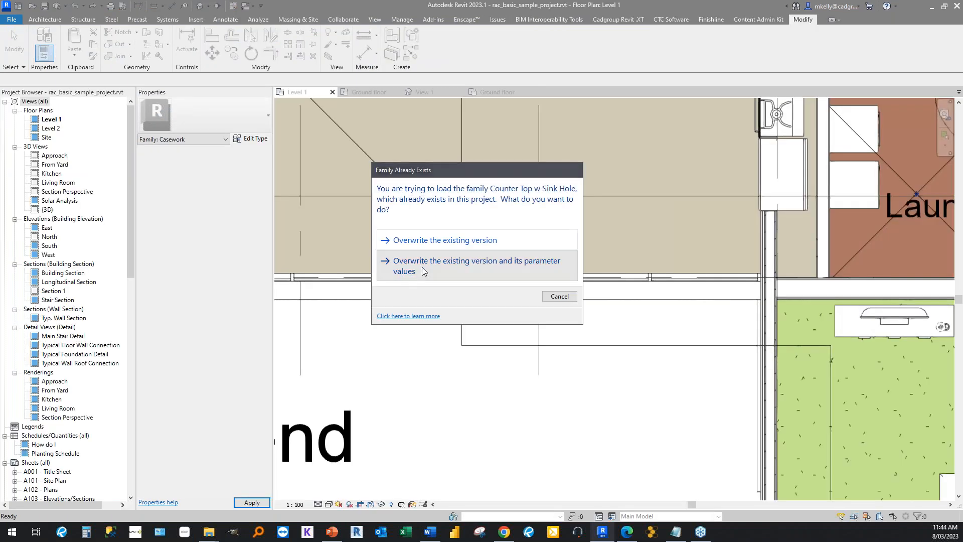
left_click(421, 251)
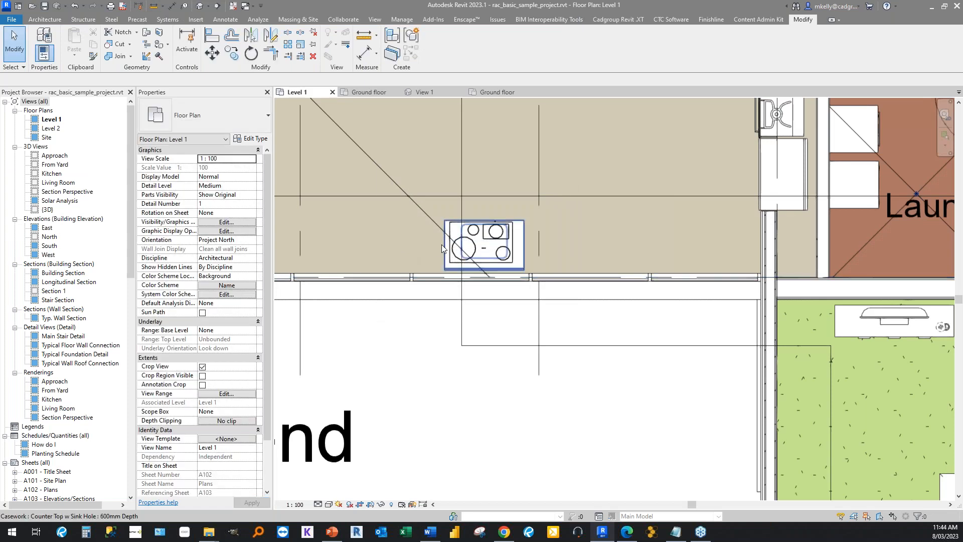
Examine the placed counter top's instance and type properties for how Length and Depth are presented, and deselect it.
left_click(441, 244)
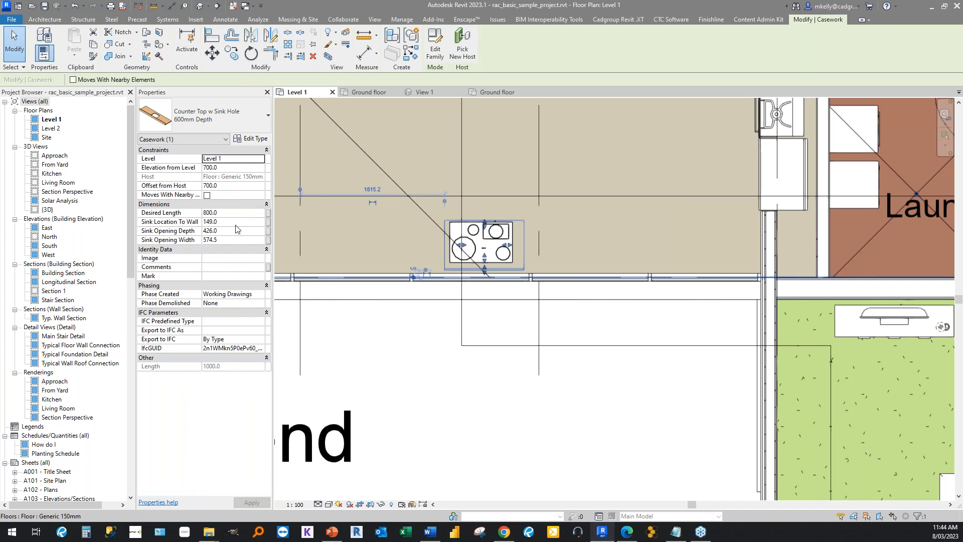
left_click(252, 143)
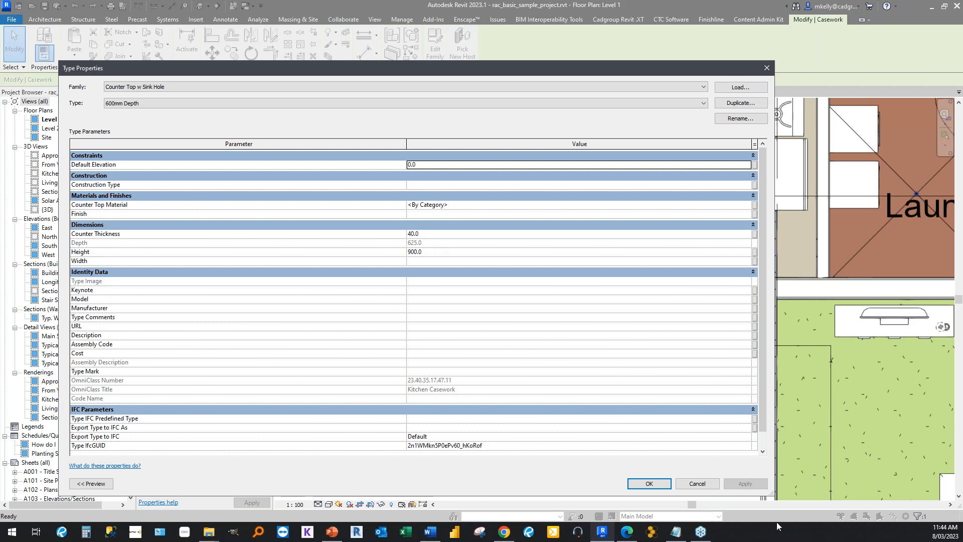
left_click(697, 485)
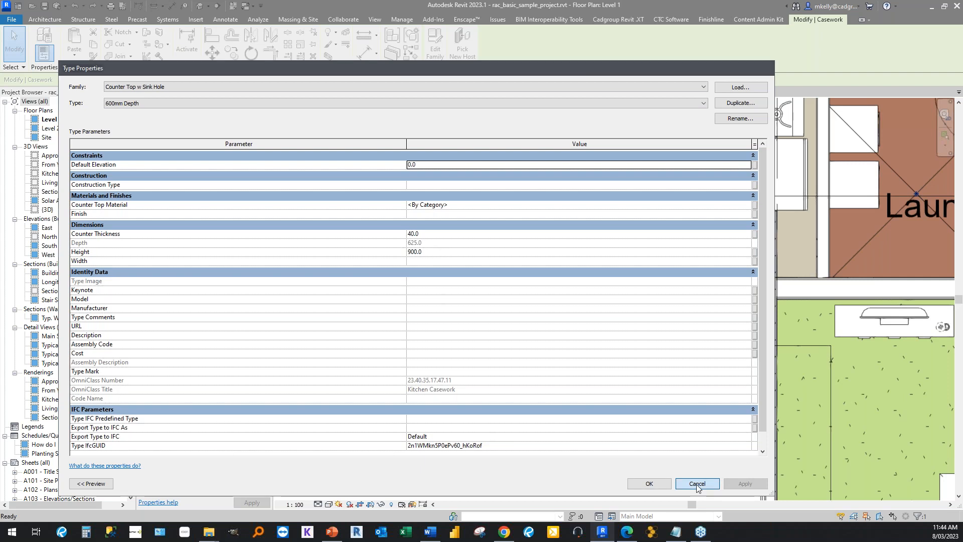
left_click(697, 484)
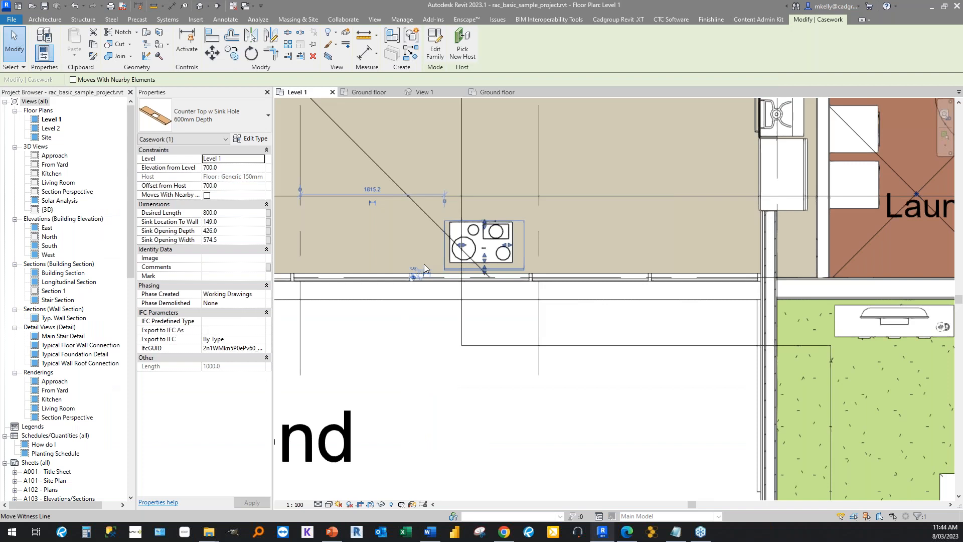
left_click(423, 371)
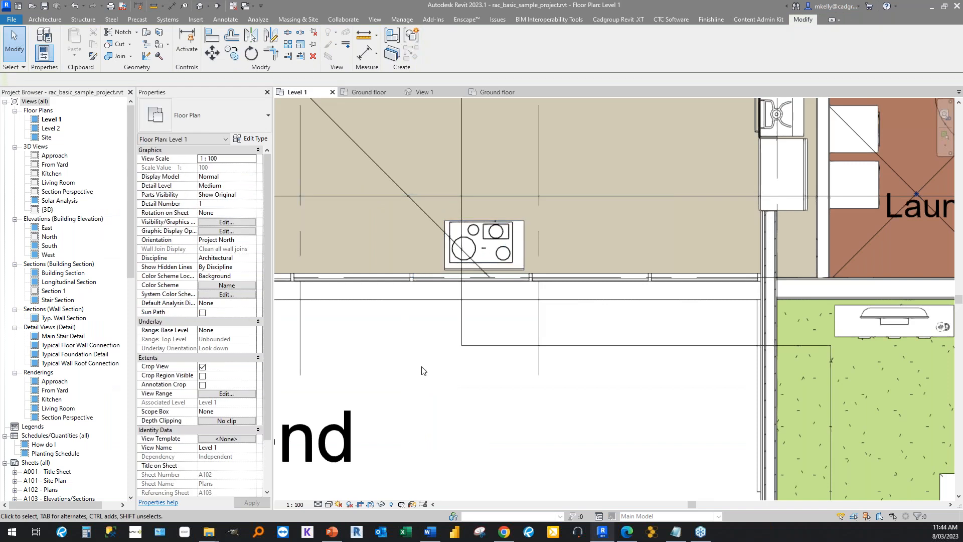
left_click(482, 248)
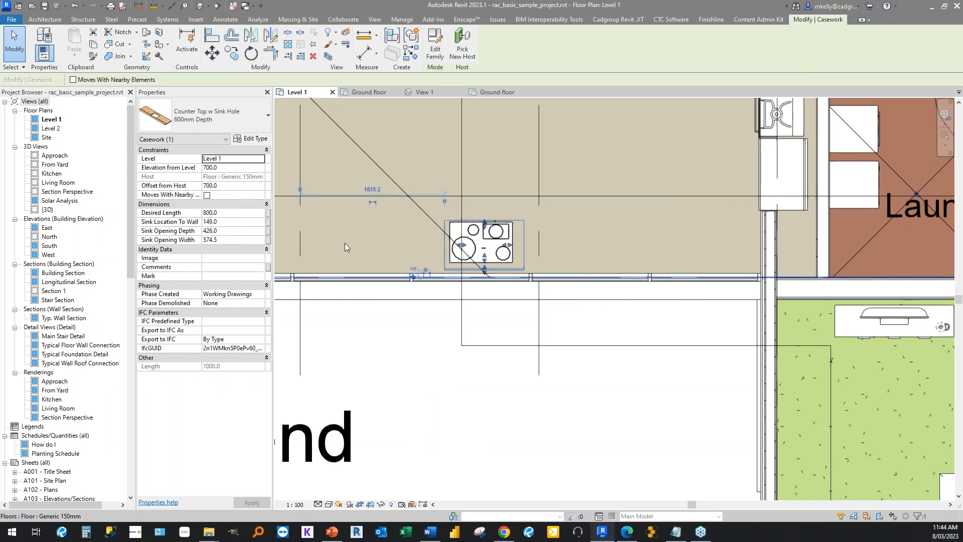
left_click(254, 140)
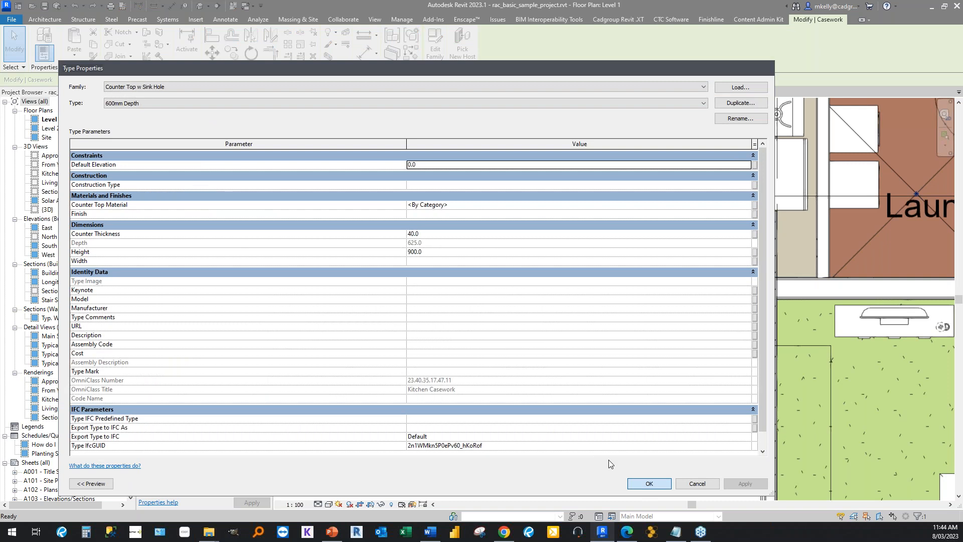
left_click(647, 483)
left_click(457, 360)
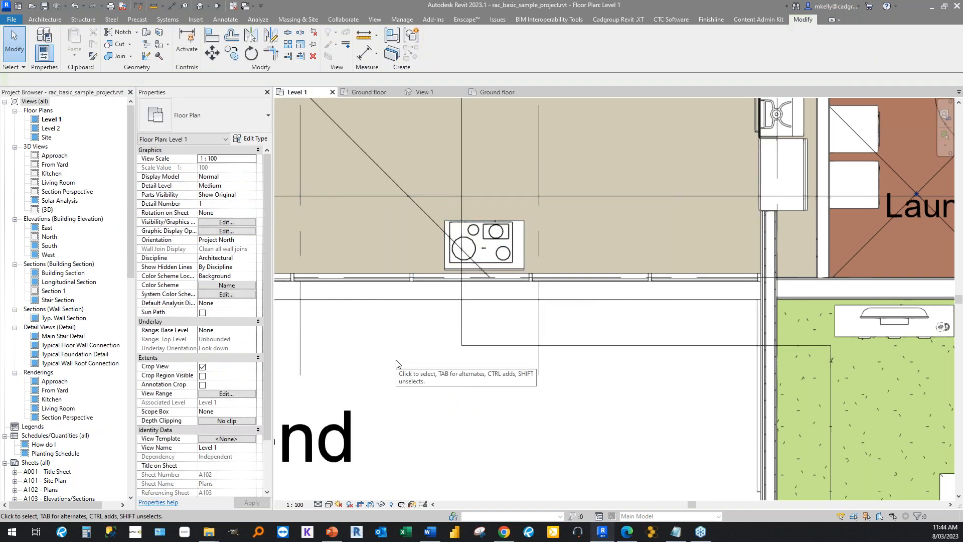
left_click(441, 271)
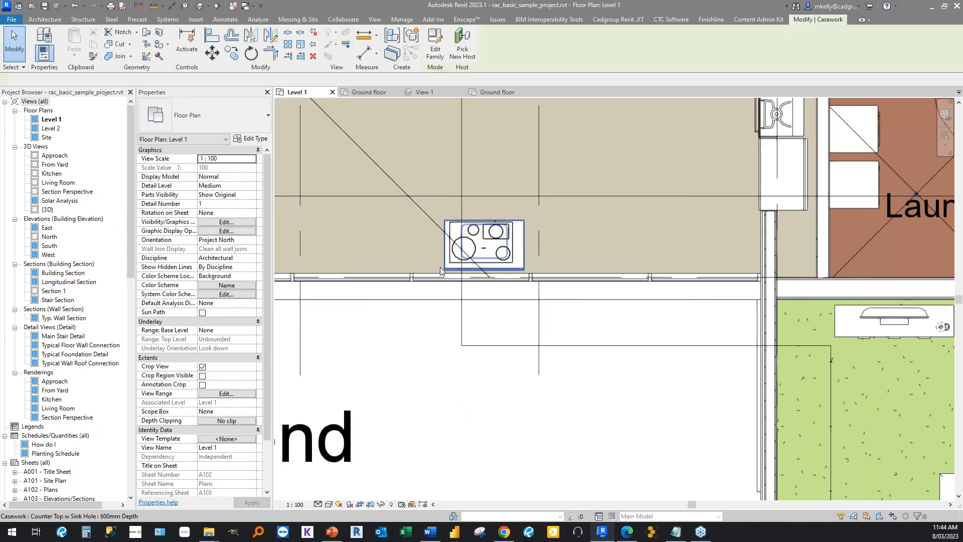
key("Escape")
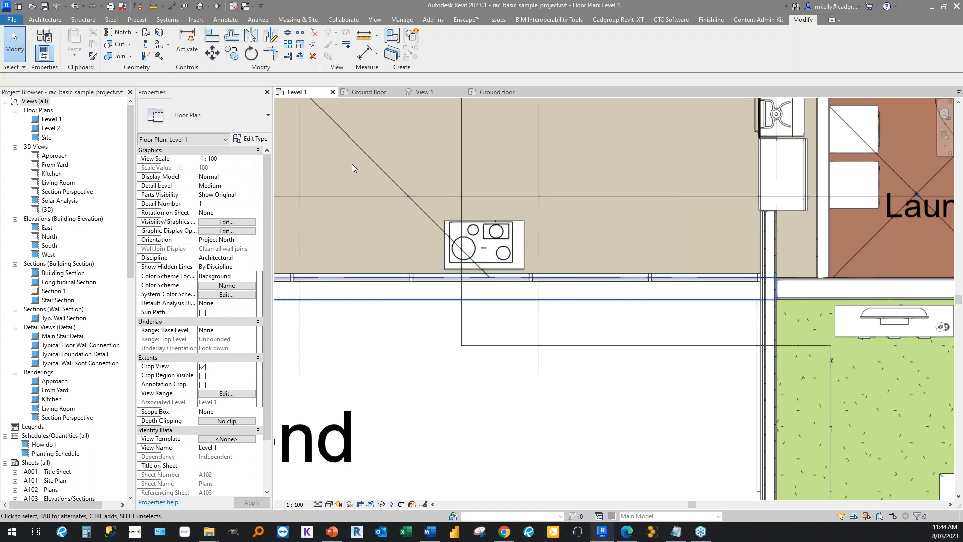
Close the inactive views and open the family file Line Based Family Start.rfa.
left_click(234, 6)
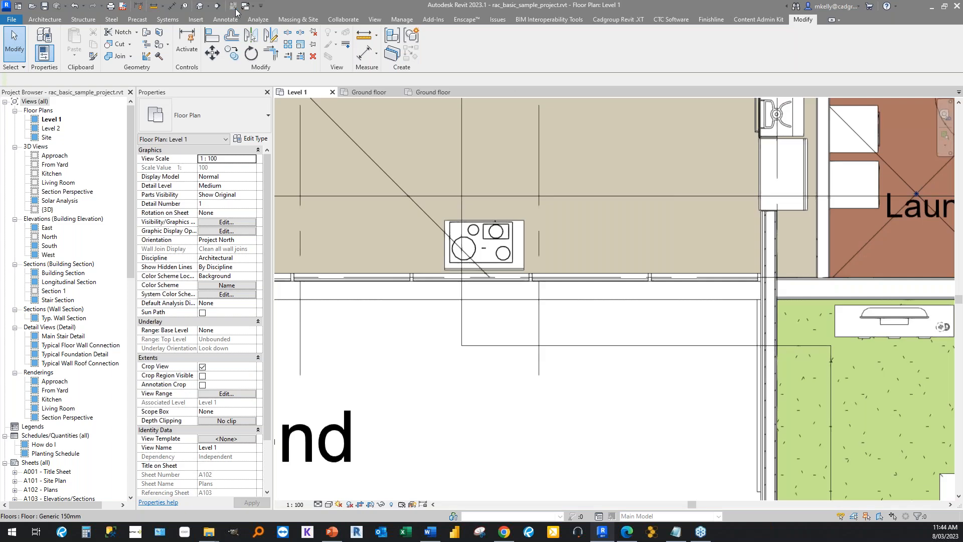
left_click(33, 7)
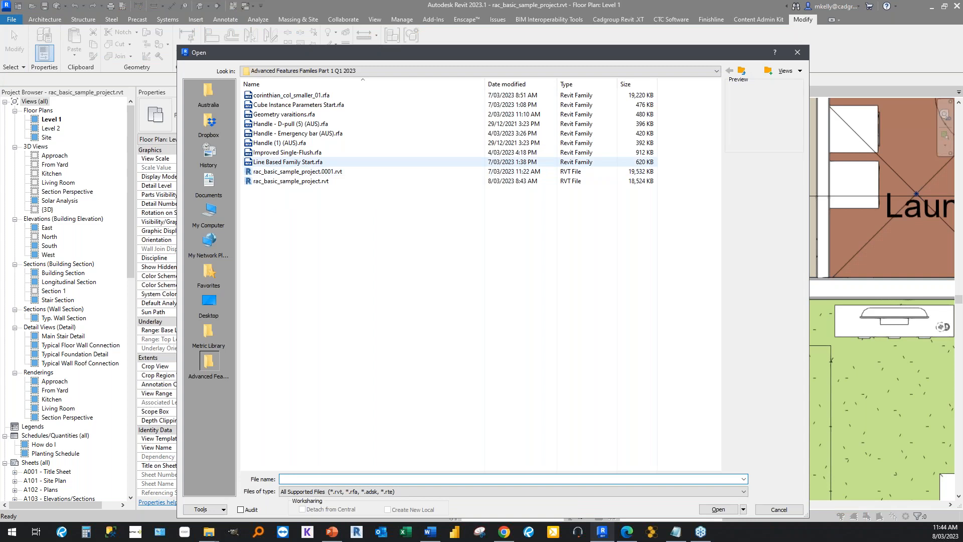
left_click(288, 162)
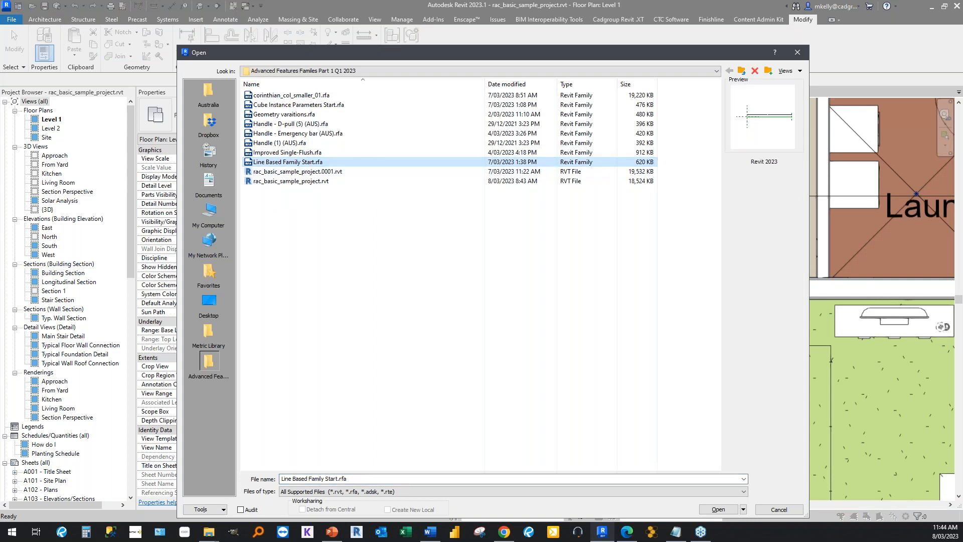
double_click(292, 162)
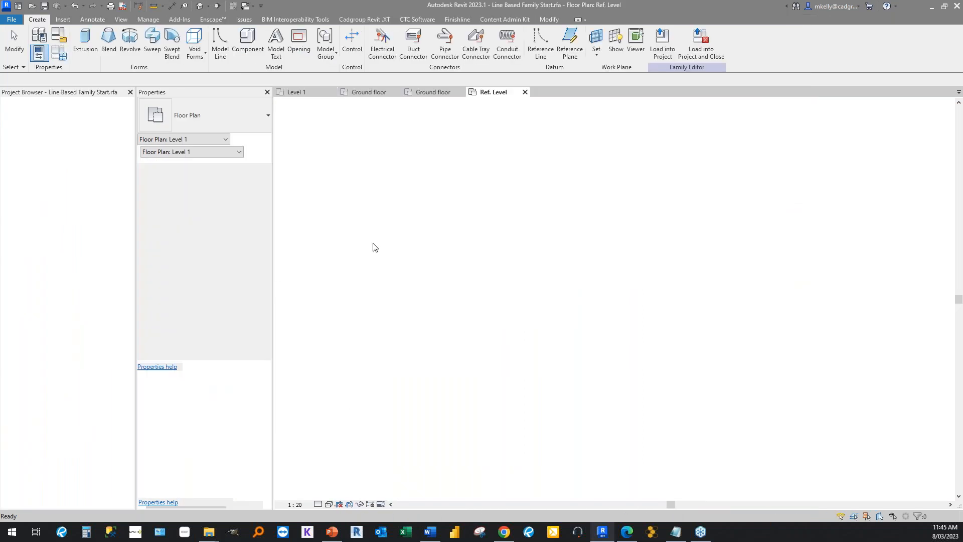
scroll(351, 258, "down", 2)
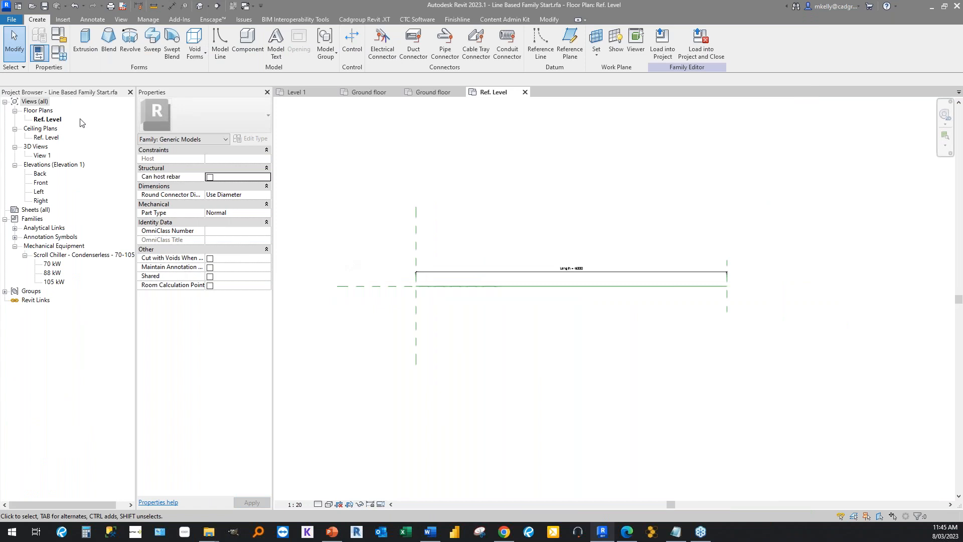
Examine the properties of the nested 70 kW scroll chiller type and of the family's reference line.
left_click(53, 264)
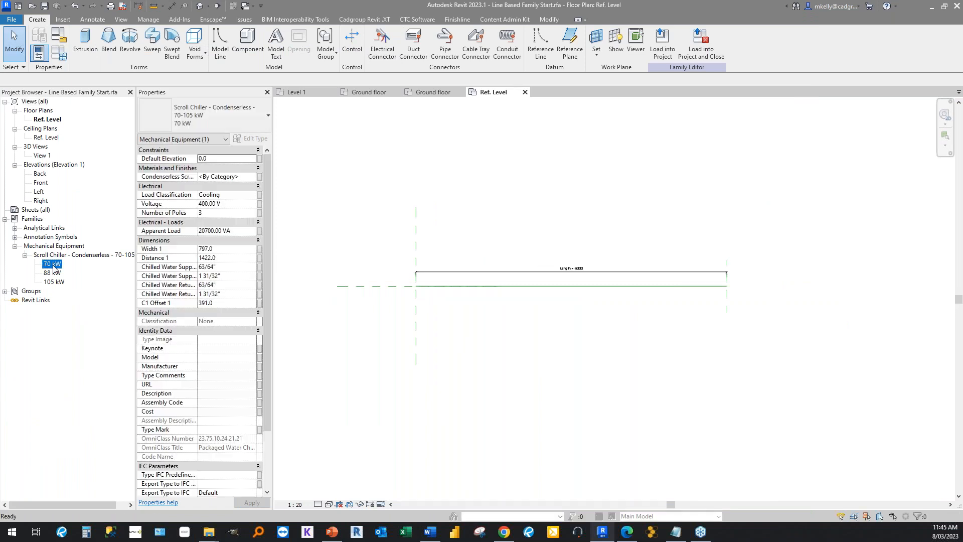
left_click(359, 270)
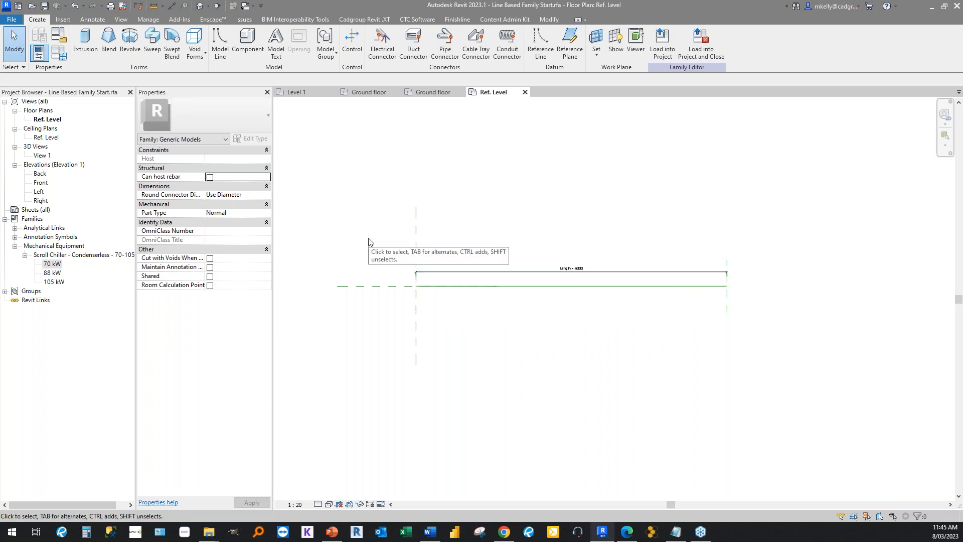
left_click(726, 287)
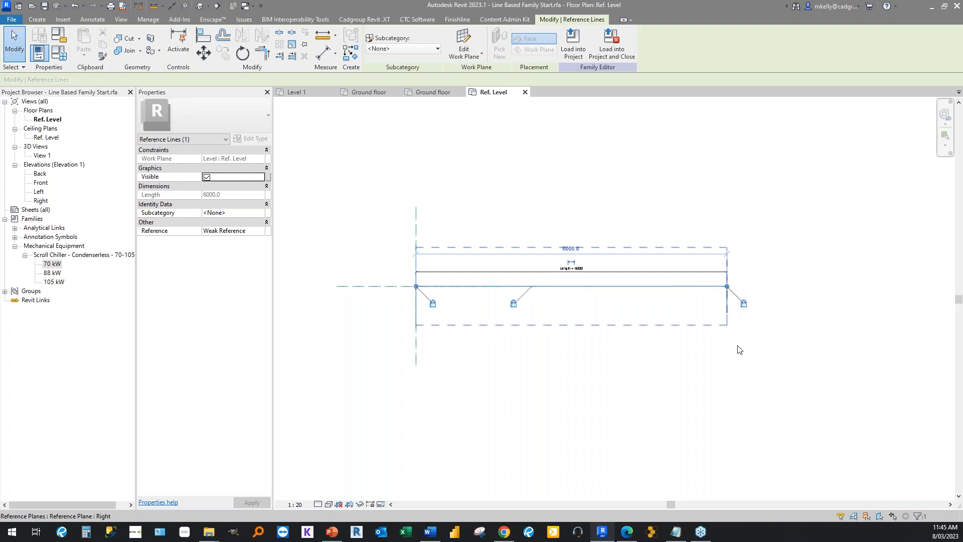
left_click(757, 171)
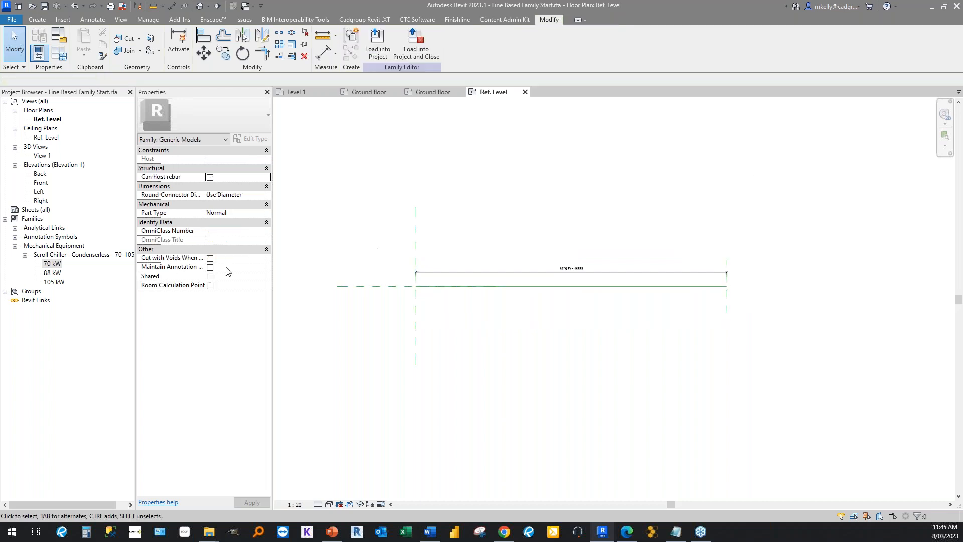
right_click(50, 265)
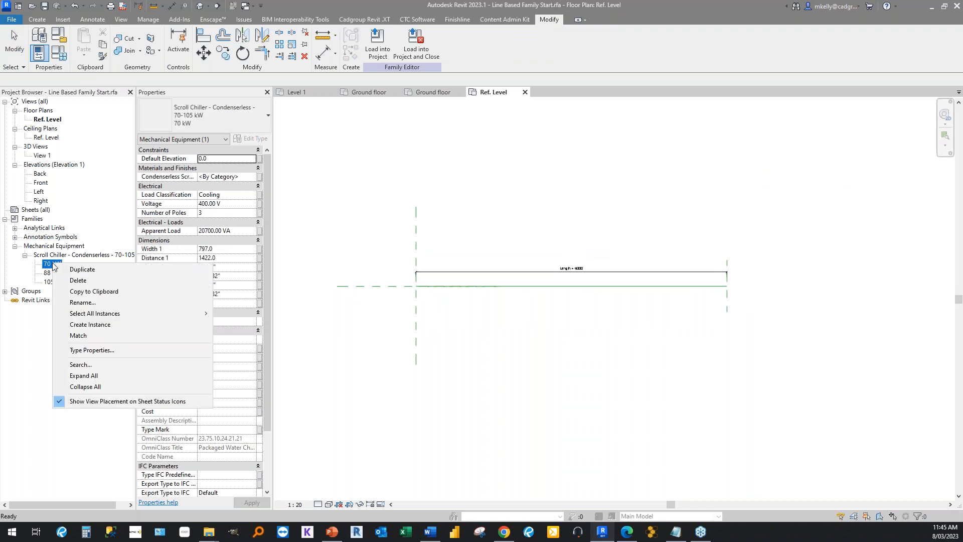
left_click(477, 275)
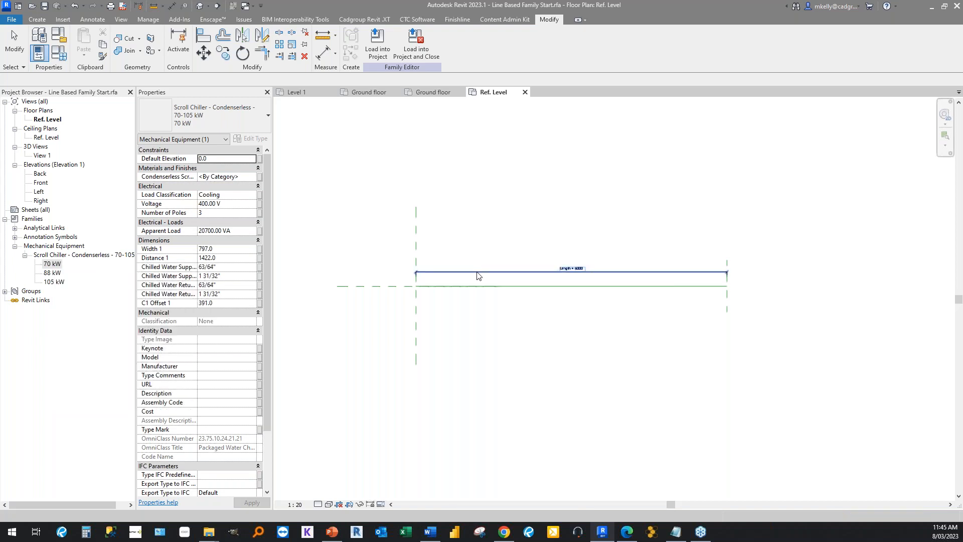
left_click(37, 19)
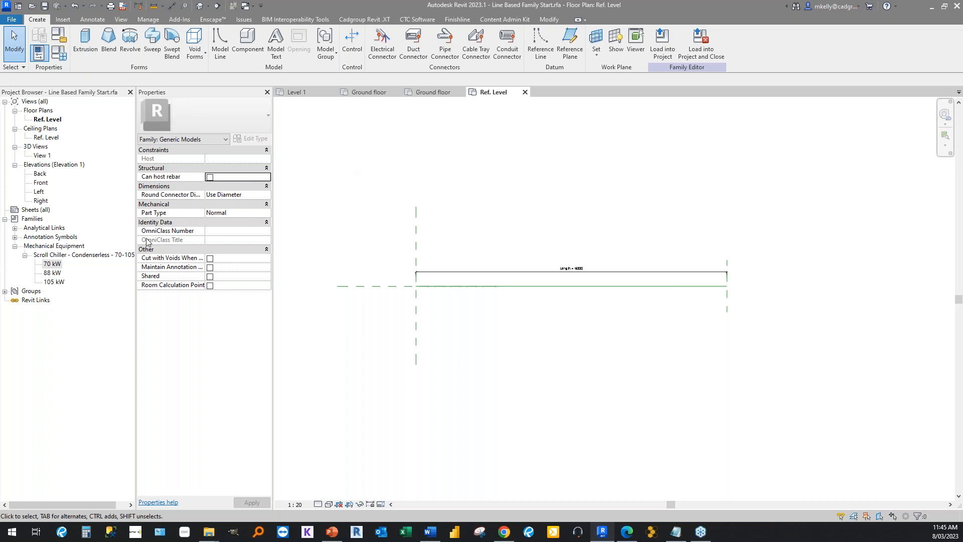
Place one instance of the Scroll Chiller 70 kW type just outside the Left reference plane, near the start of the reference line.
left_click(50, 264)
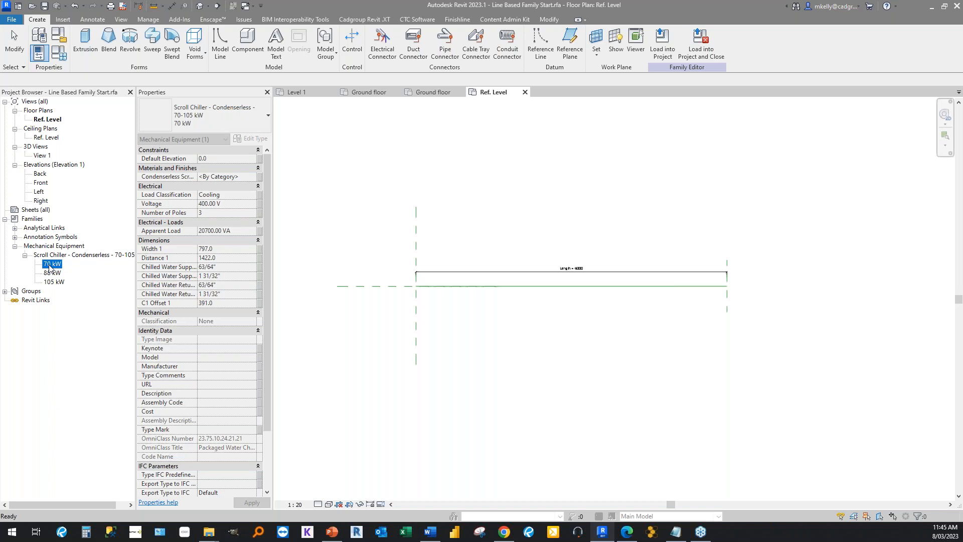
right_click(50, 269)
left_click(75, 326)
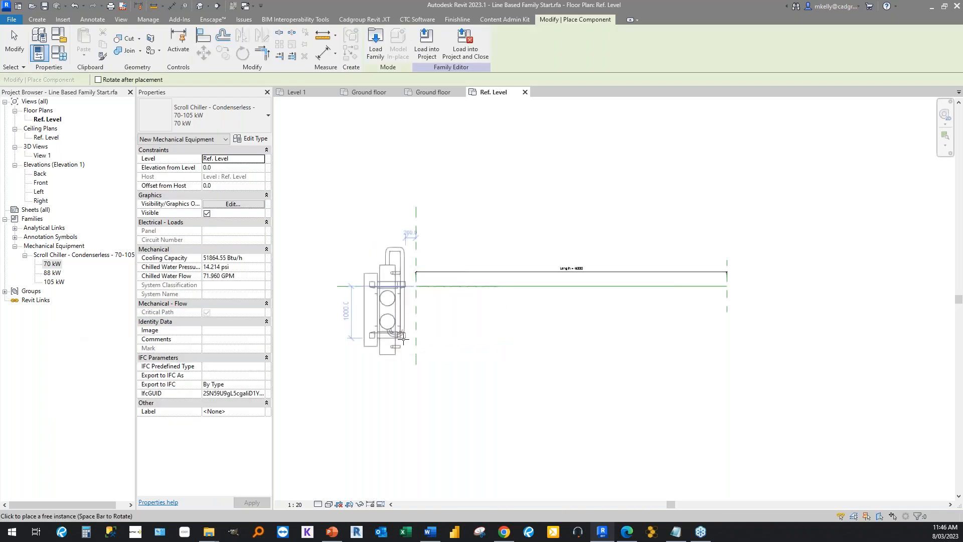
scroll(403, 340, "up", 3)
left_click(403, 339)
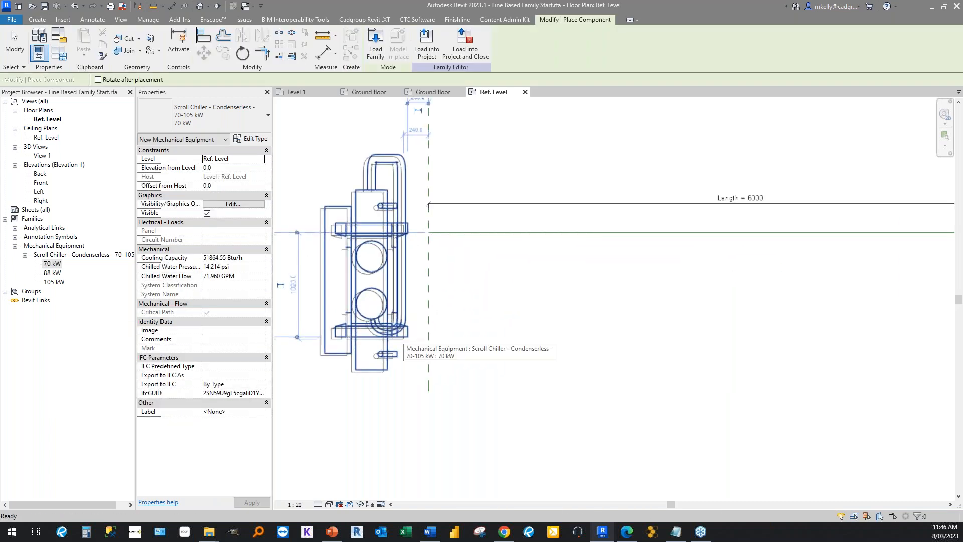
key("Escape")
Align and lock the chiller's centre to the Left reference plane and to the horizontal reference at the line's start.
key("a")
key("l")
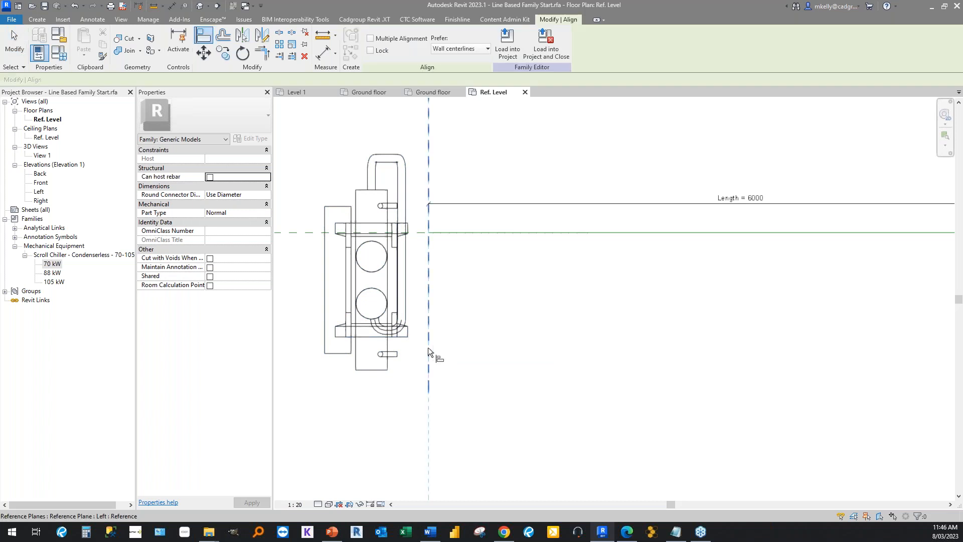
left_click(371, 321)
left_click(445, 261)
left_click(355, 231)
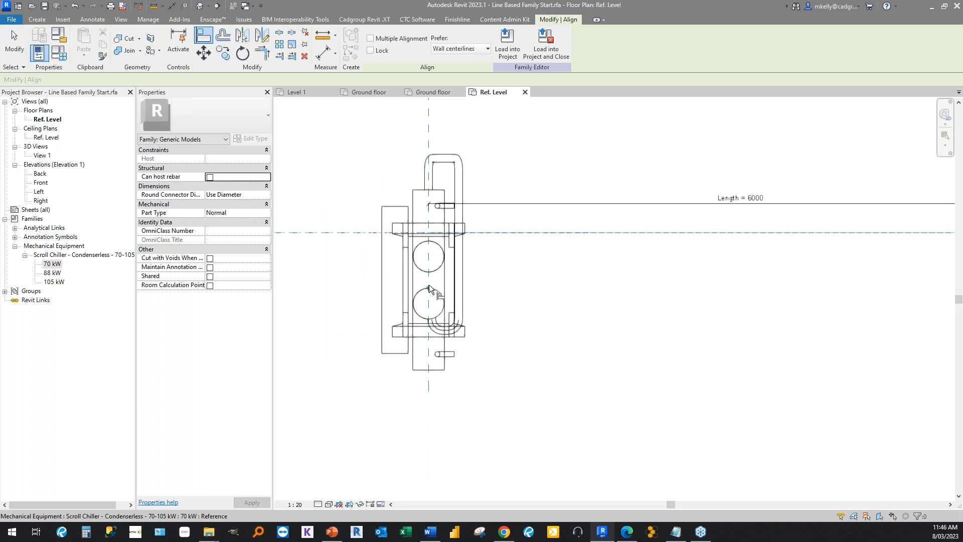
left_click(429, 286)
scroll(319, 270, "down", 6)
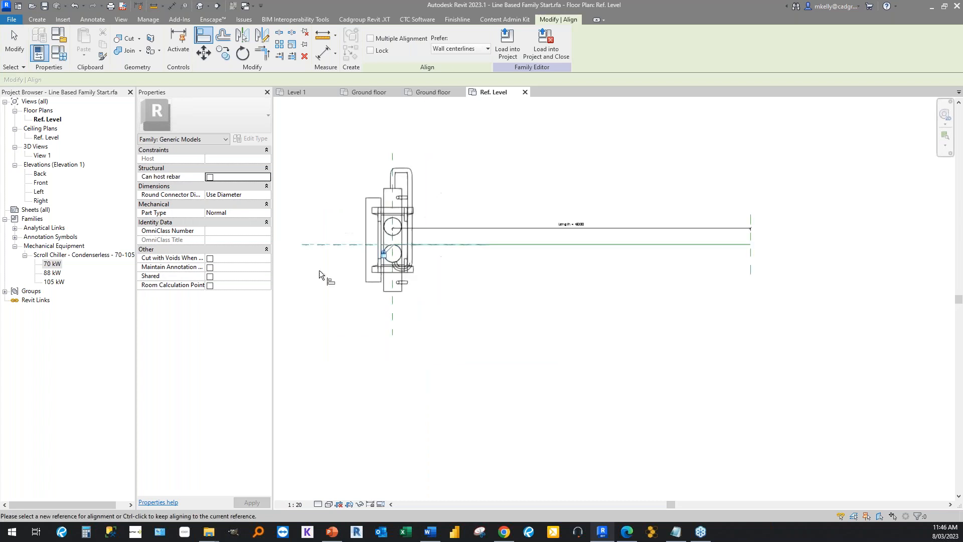
key("Escape")
key("Escape")
Array the chiller linearly with a count of 2, moving to Last, from the line's start to its end.
middle_click_drag(331, 353, 567, 347)
scroll(399, 350, "up", 2)
left_click(355, 301)
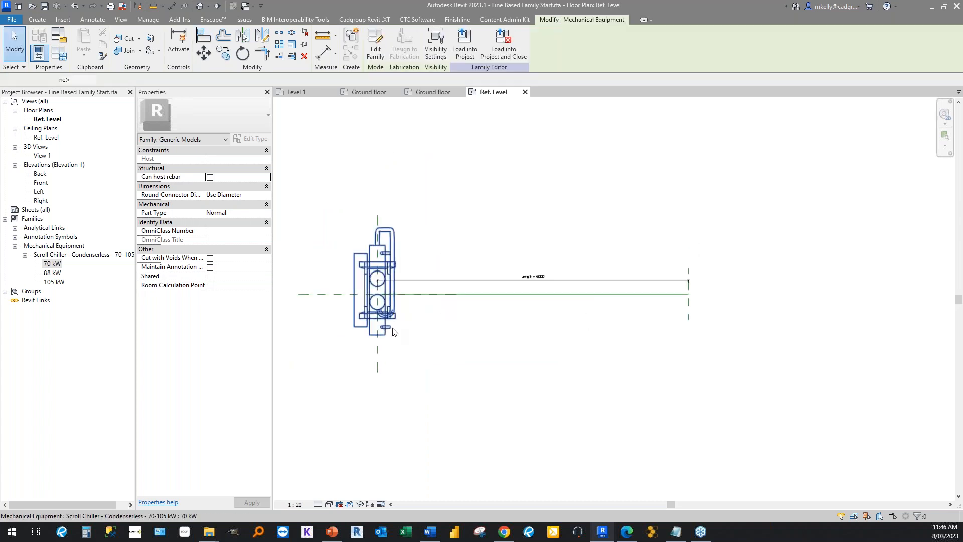
left_click(280, 44)
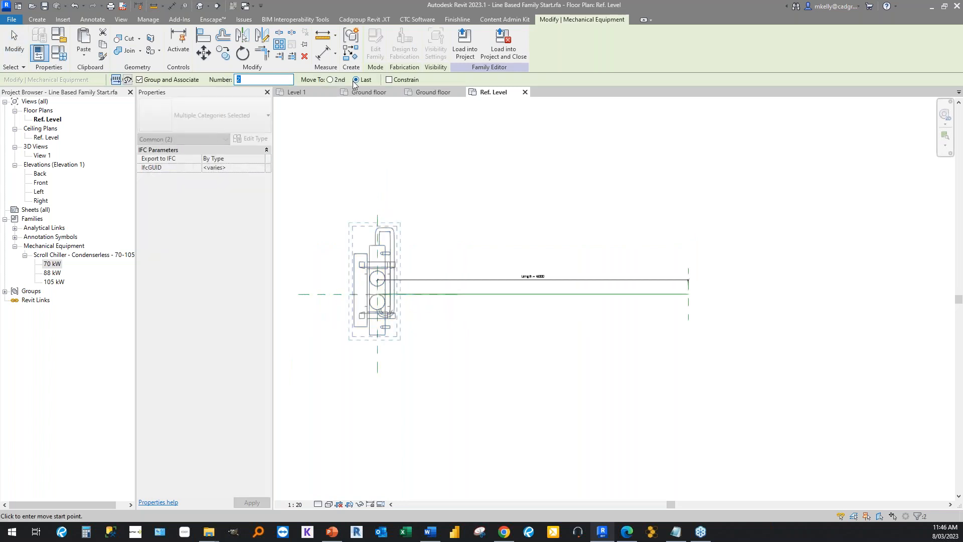
left_click(364, 290)
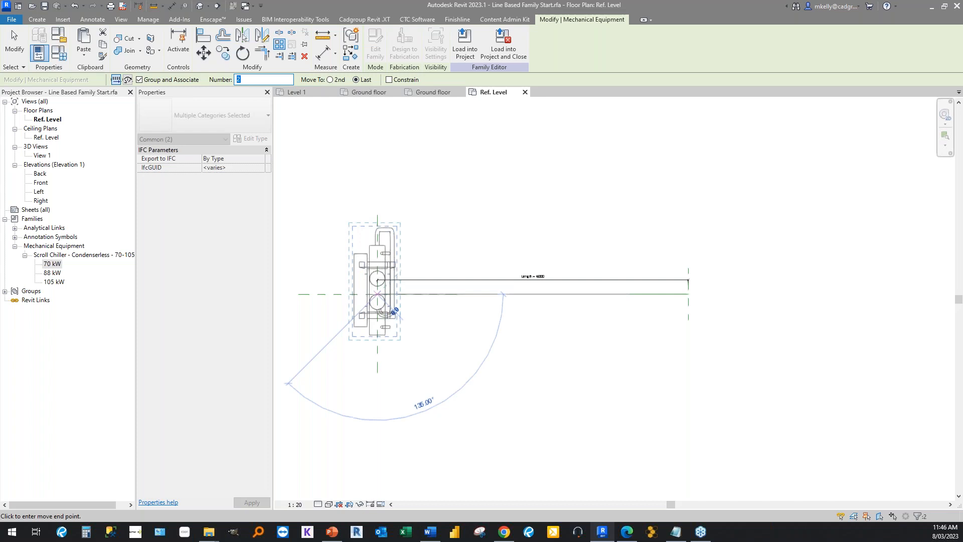
left_click(700, 296)
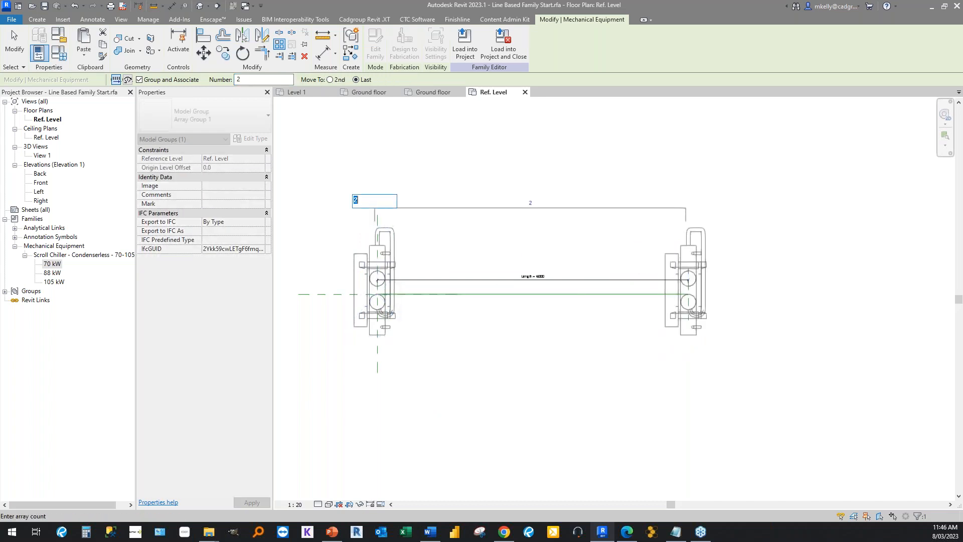
double_click(813, 311)
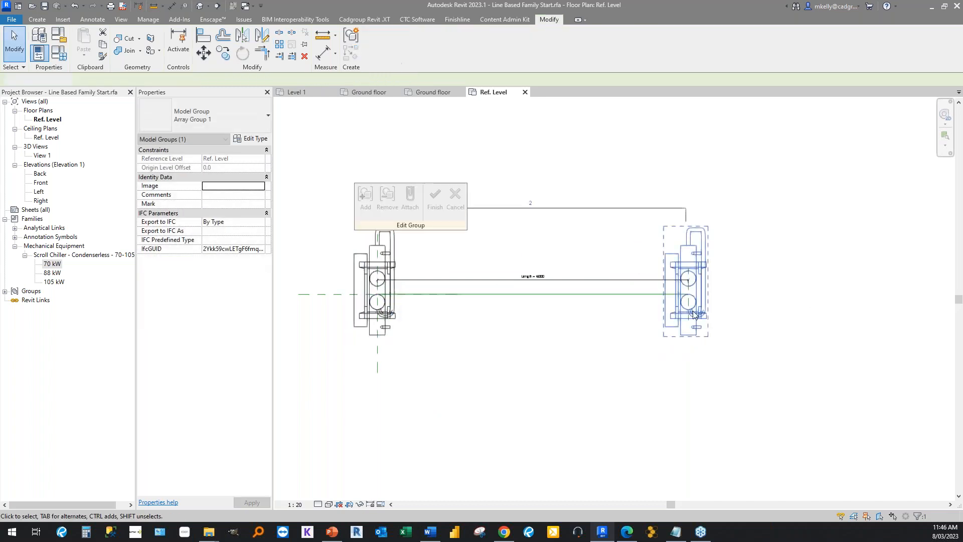
scroll(812, 309, "up", 3)
left_click(451, 214)
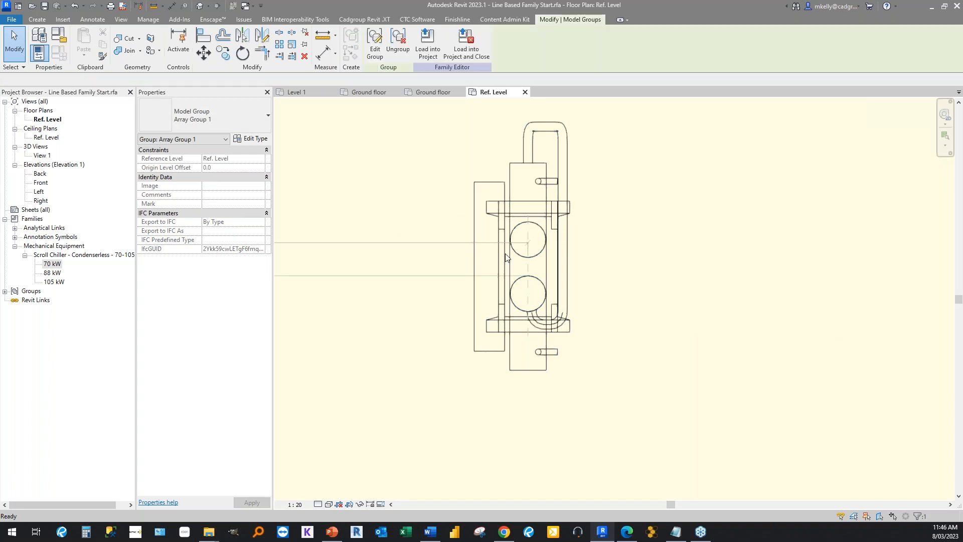
scroll(673, 267, "down", 3)
Edit the array group at the line's end and align and lock its chiller's centre to the Right reference plane.
left_click(673, 267)
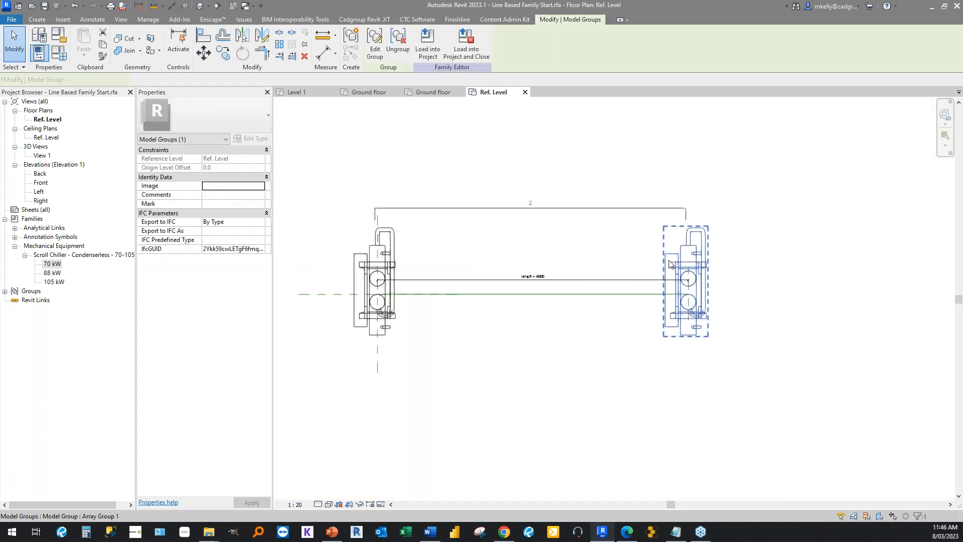
key("e")
key("g")
scroll(739, 283, "up", 3)
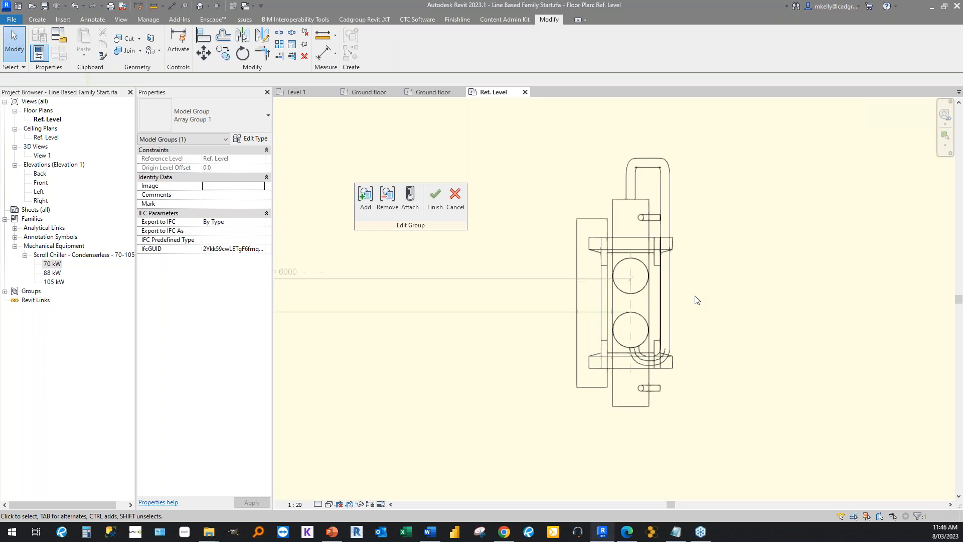
scroll(695, 300, "up", 1)
key("a")
key("l")
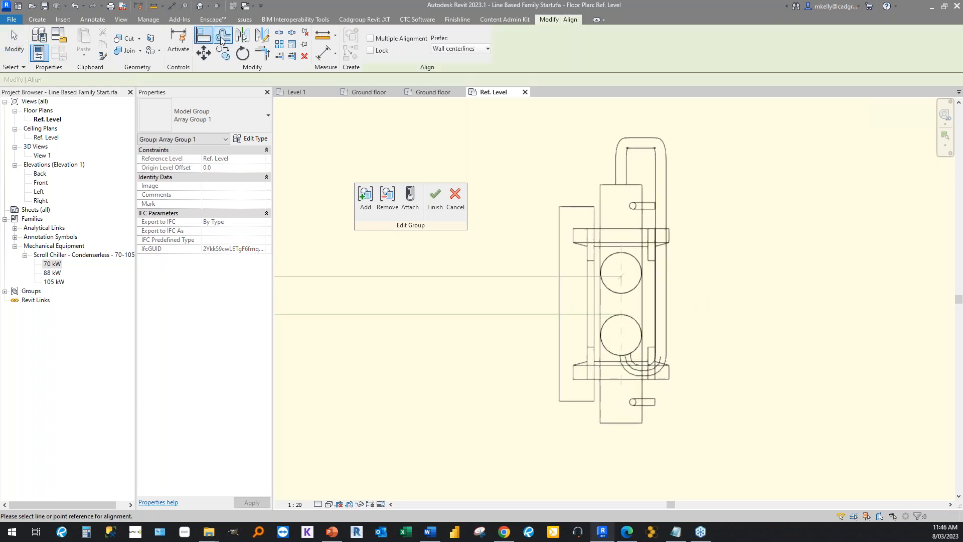
scroll(607, 318, "up", 1)
left_click(620, 293)
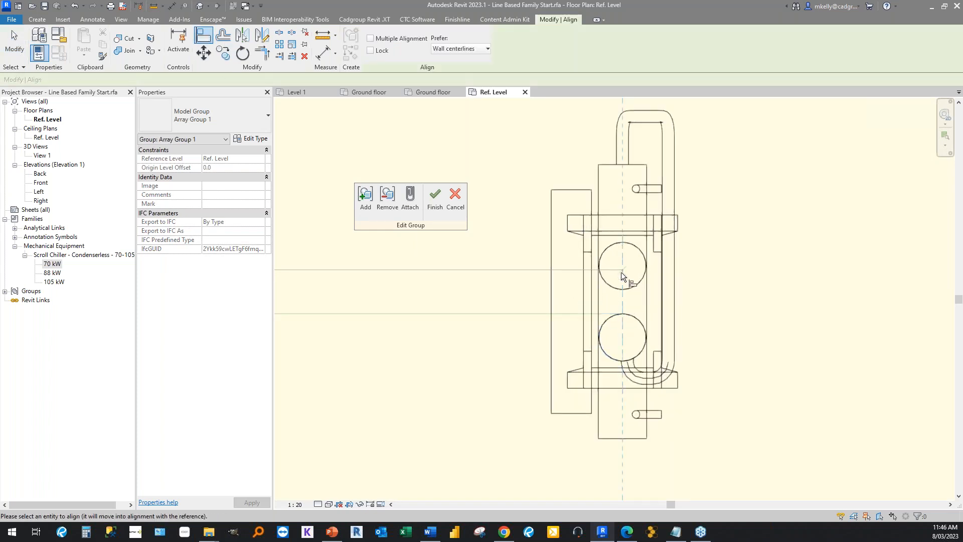
left_click(625, 323)
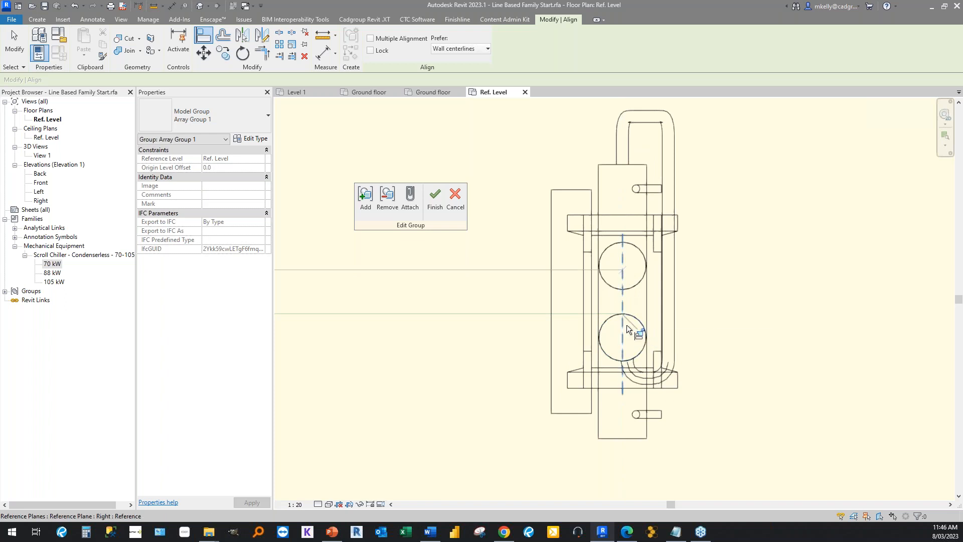
Align and lock the end chiller's horizontal centre to the reference line and finish editing the group.
left_click(502, 313)
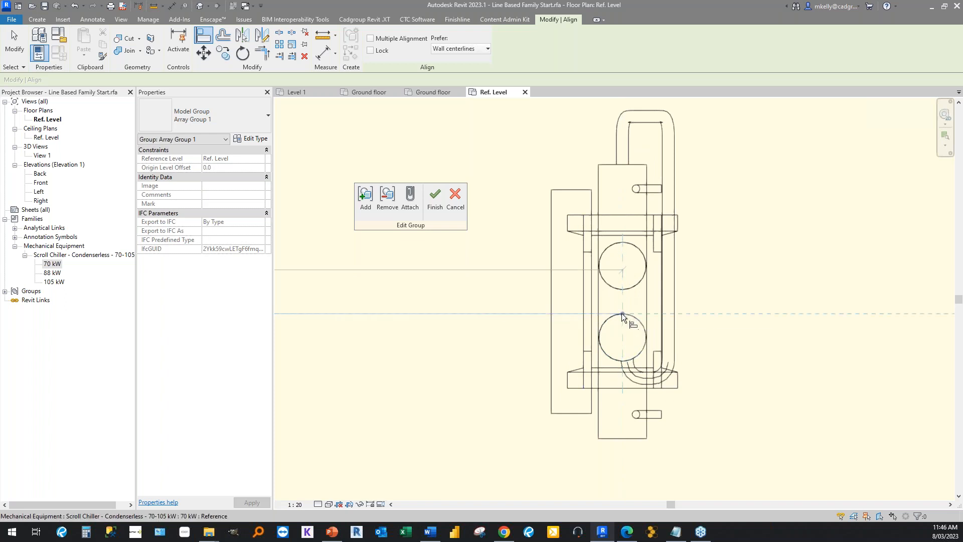
left_click(621, 313)
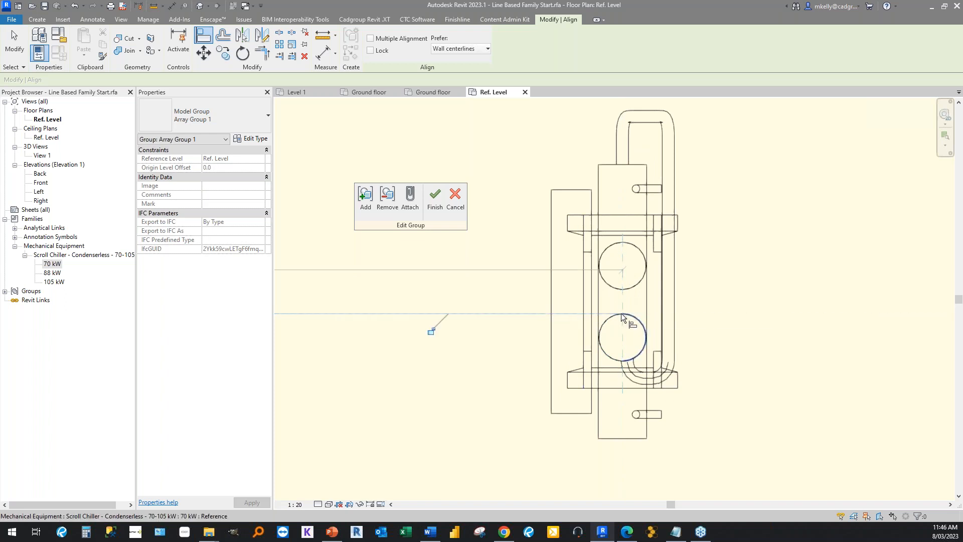
left_click(431, 330)
left_click(435, 201)
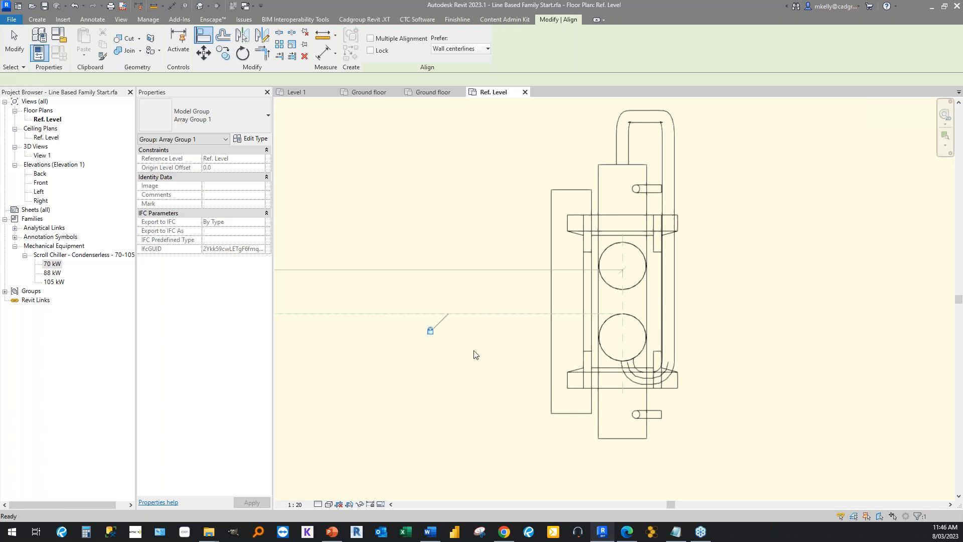
Check the reference line's constraints, and move the Length dimension up above the two chillers.
left_click(479, 318)
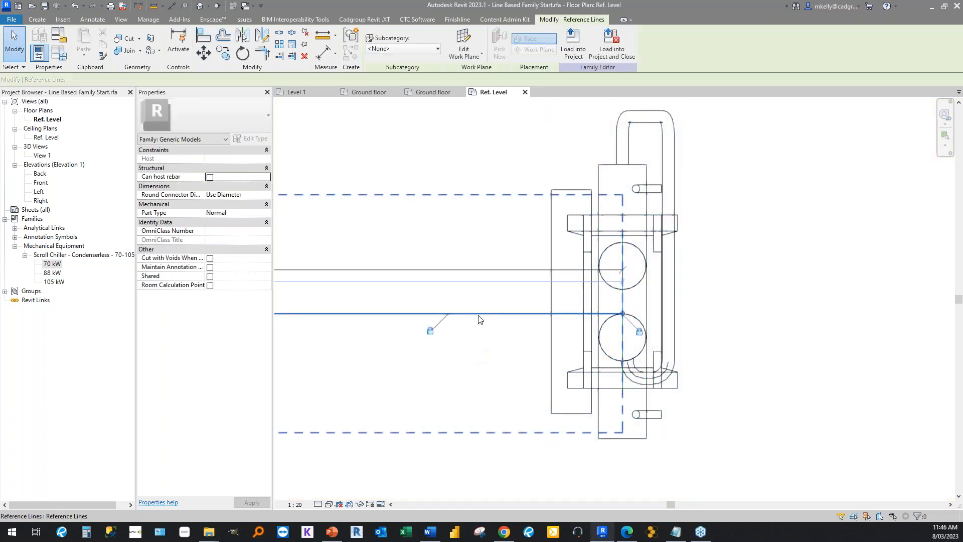
scroll(479, 319, "down", 5)
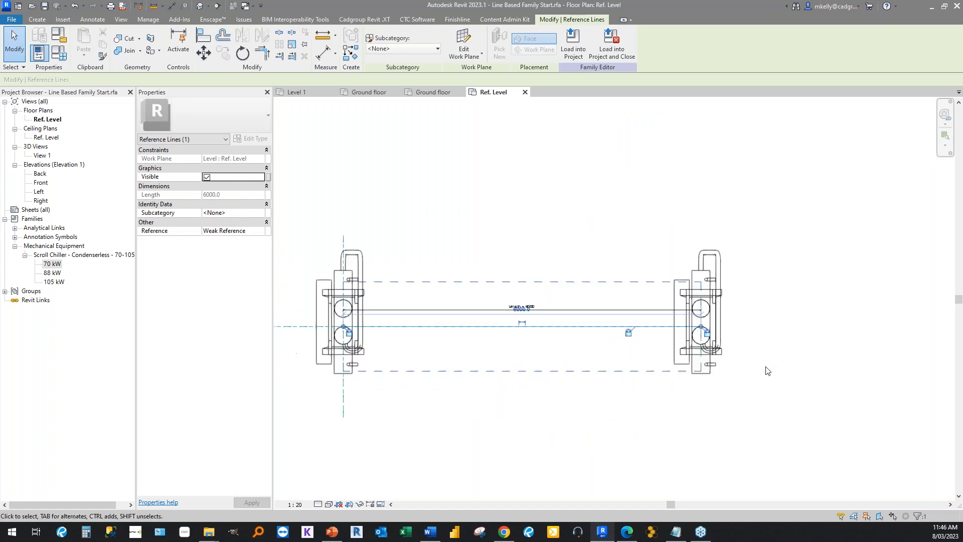
left_click(482, 390)
left_click_drag(445, 310, 454, 240)
left_click(407, 182)
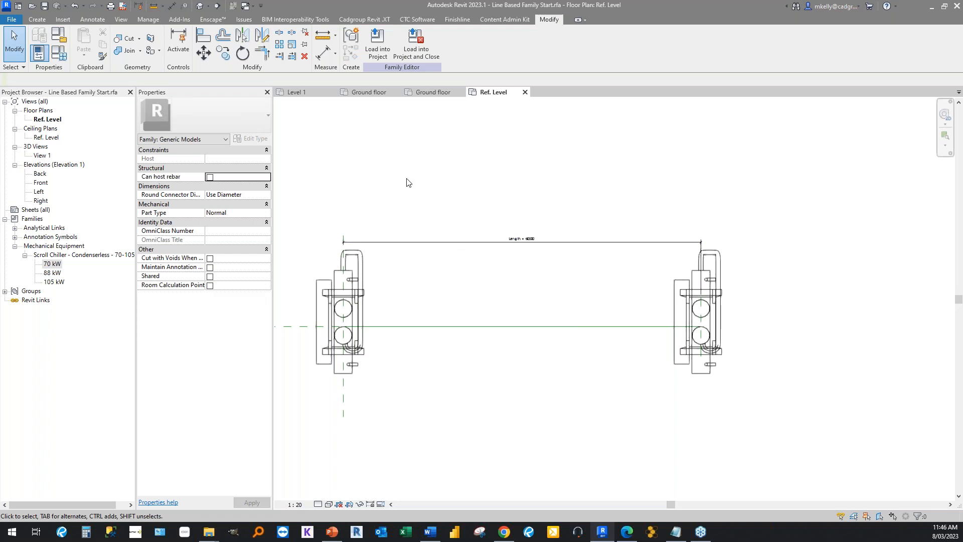
Examine the array count of the chiller group at the line's end and deselect it.
left_click(327, 257)
left_click(688, 308)
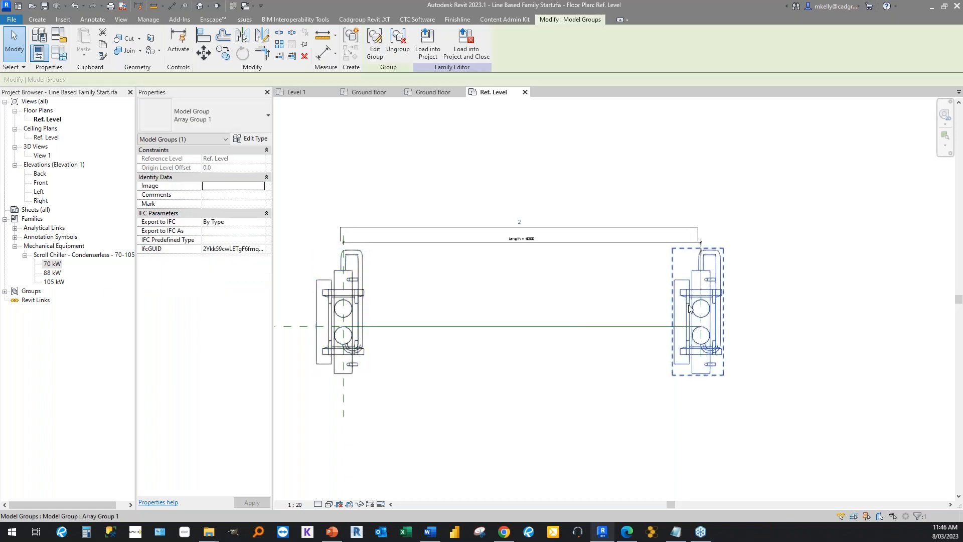
left_click(387, 122)
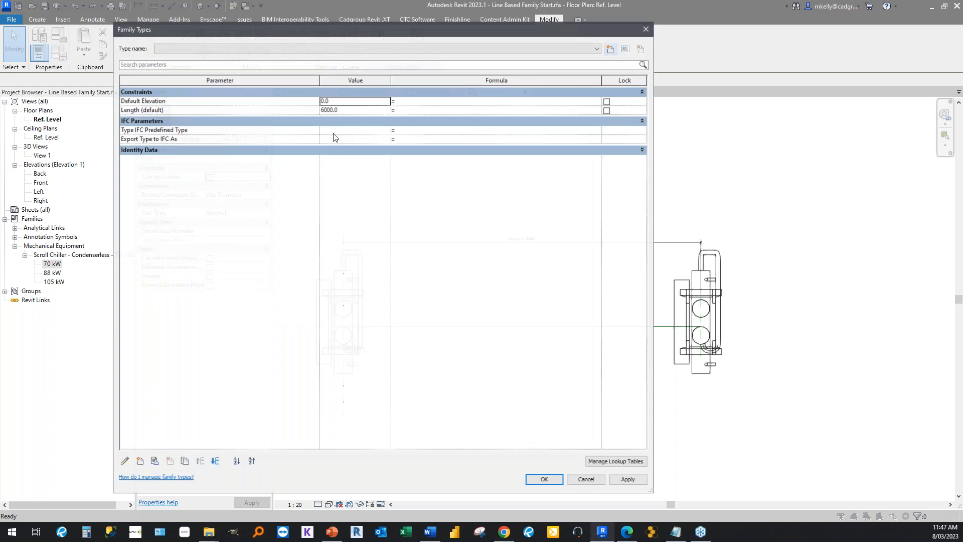
Add an instance family parameter named Spacing of type Length under Dimensions, and set its value to 1300.
left_click_drag(316, 32, 444, 36)
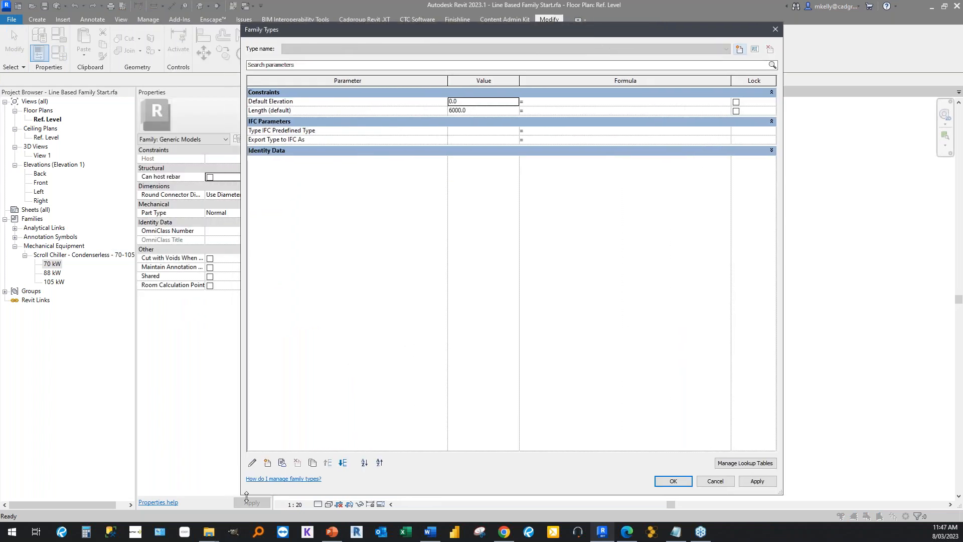
left_click(264, 463)
type("Spacing")
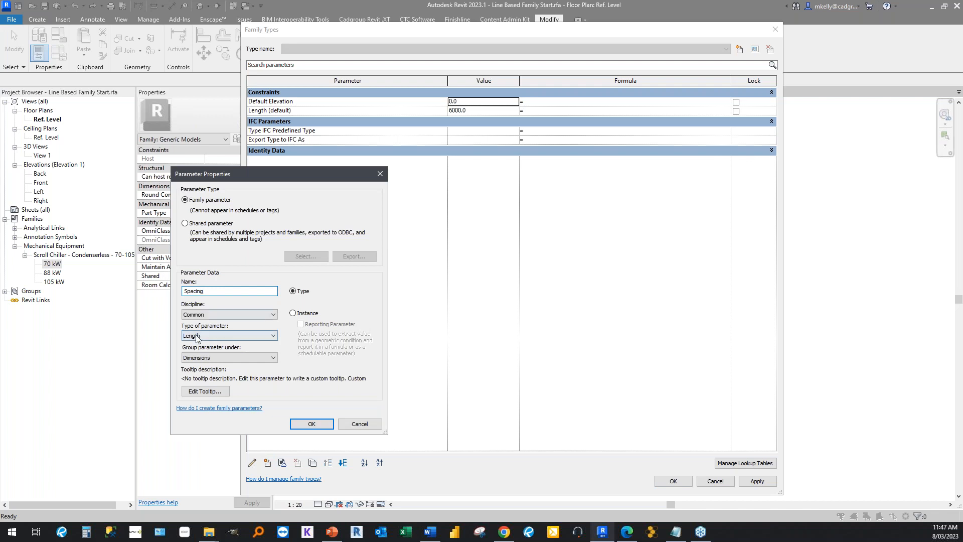
left_click(292, 313)
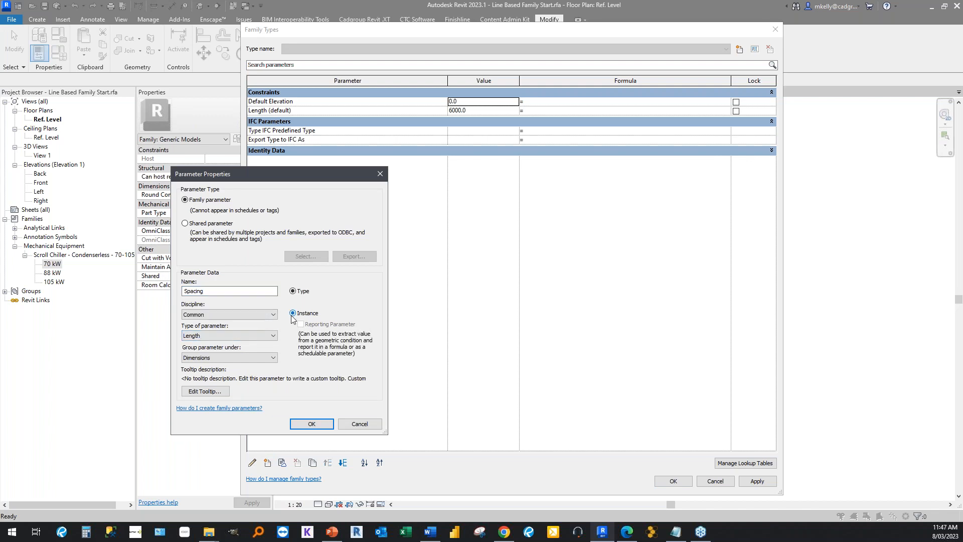
double_click(218, 293)
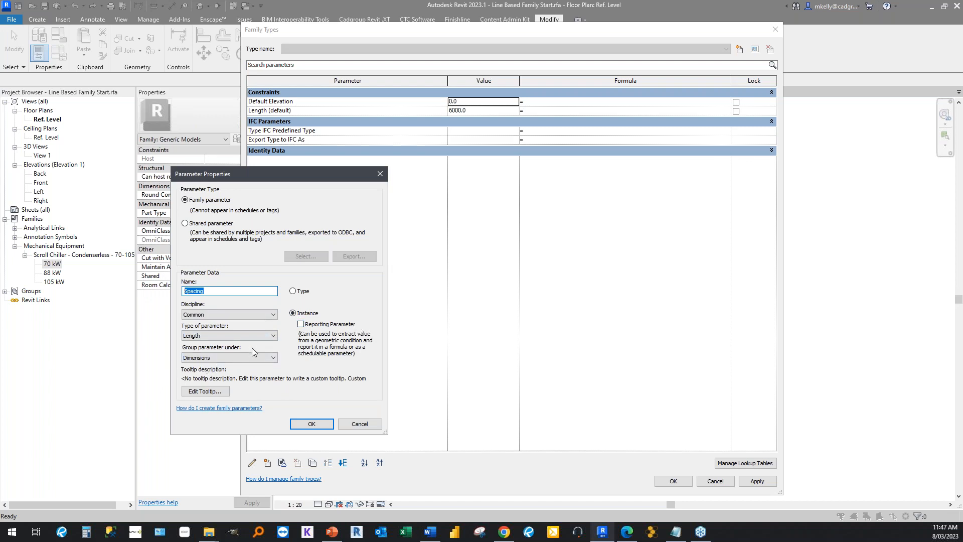
left_click(217, 336)
left_click(217, 341)
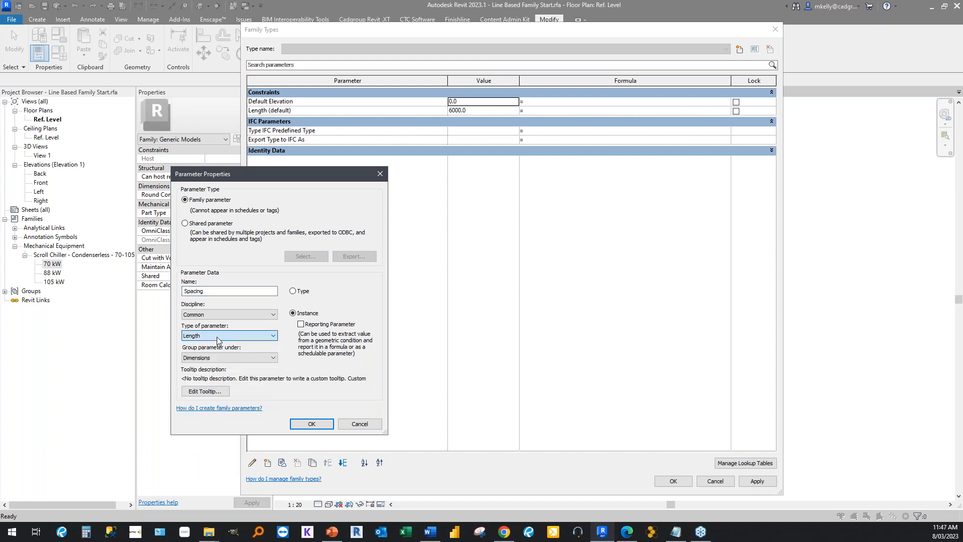
left_click(312, 424)
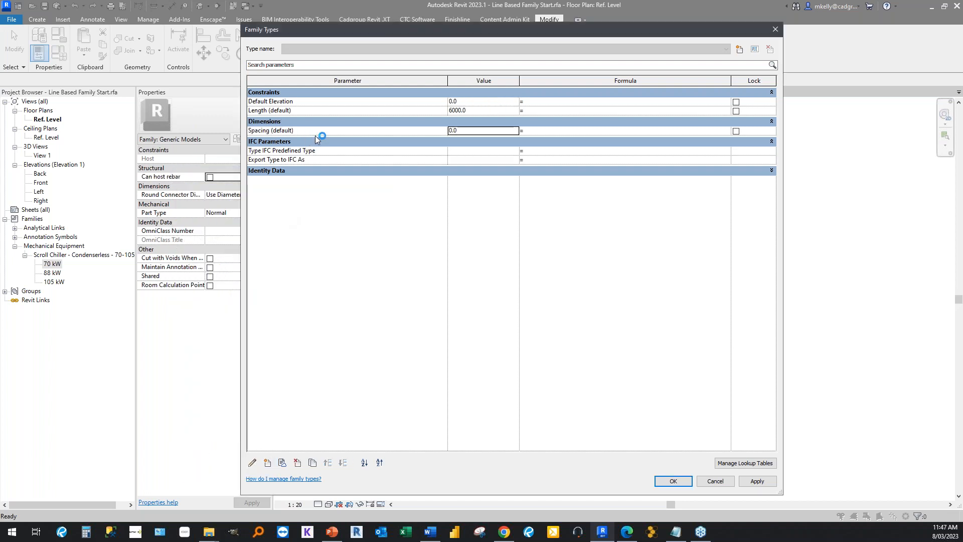
double_click(458, 132)
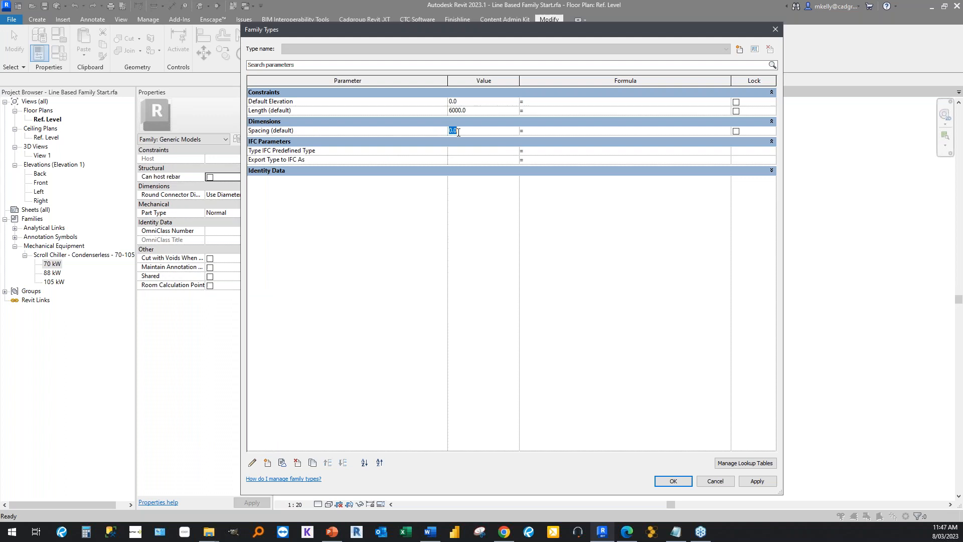
type("1300")
Add an instance family parameter named Array Formula of type Number, grouped under Other.
left_click(267, 457)
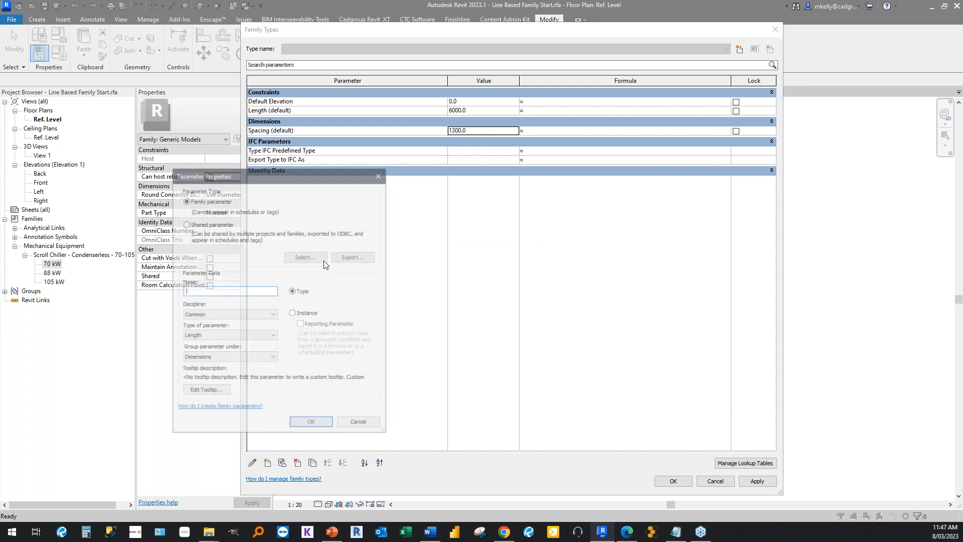
type("A")
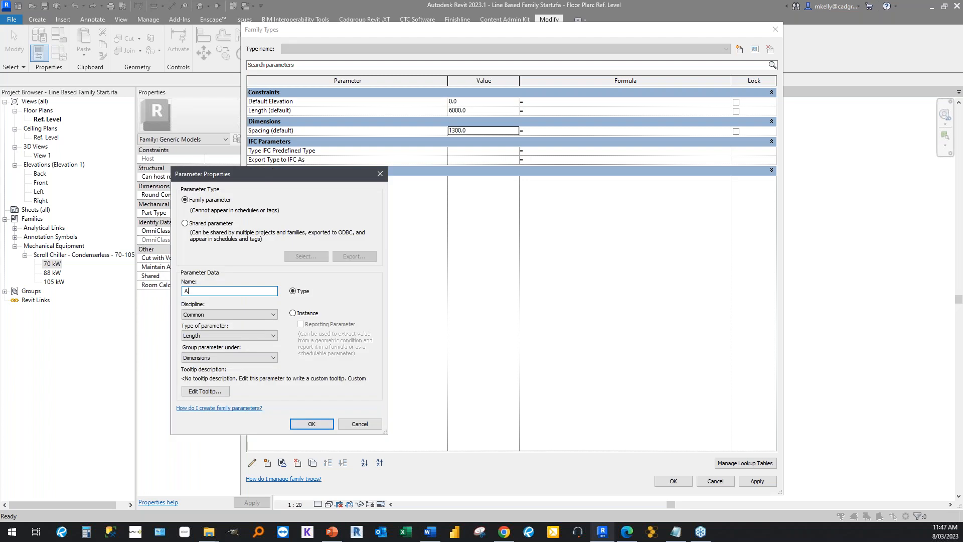
type("rray Formulas")
left_click(212, 335)
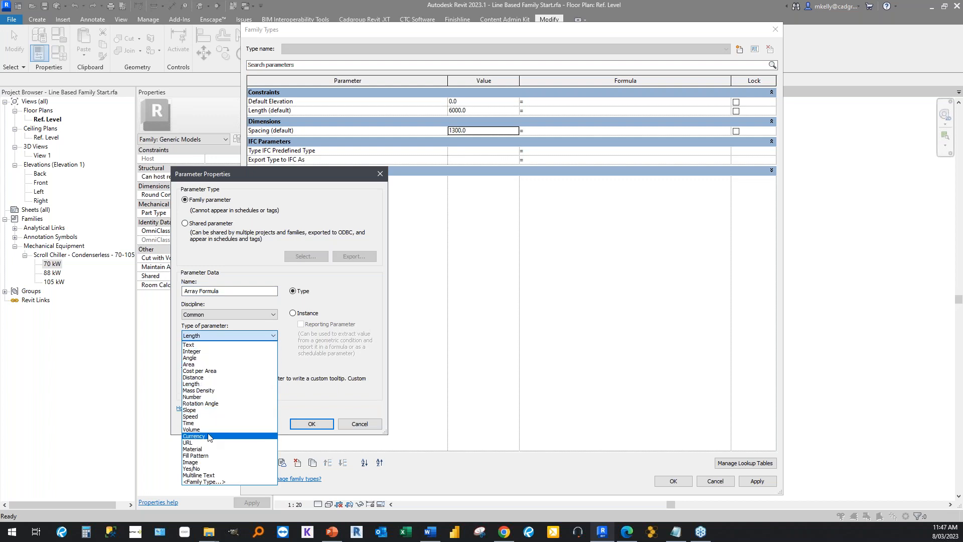
left_click(198, 397)
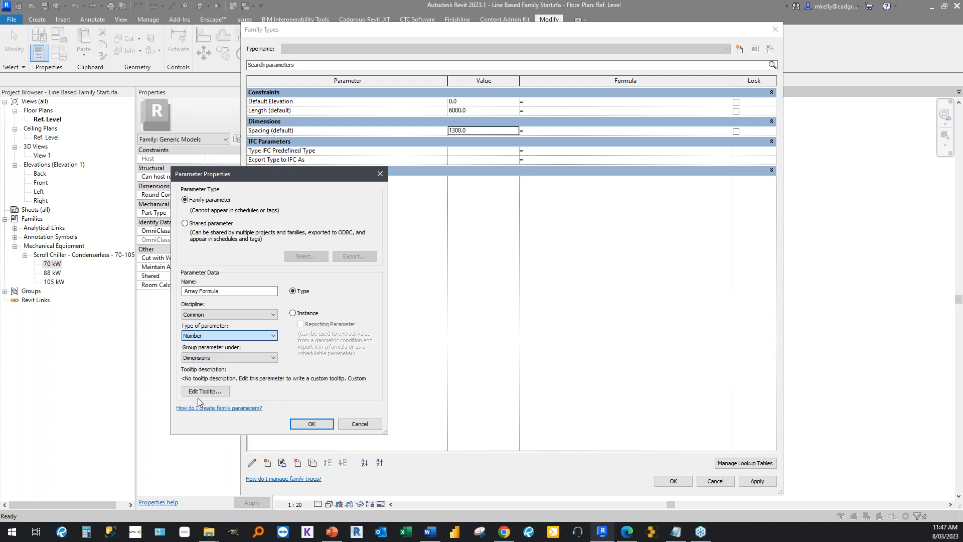
left_click(300, 315)
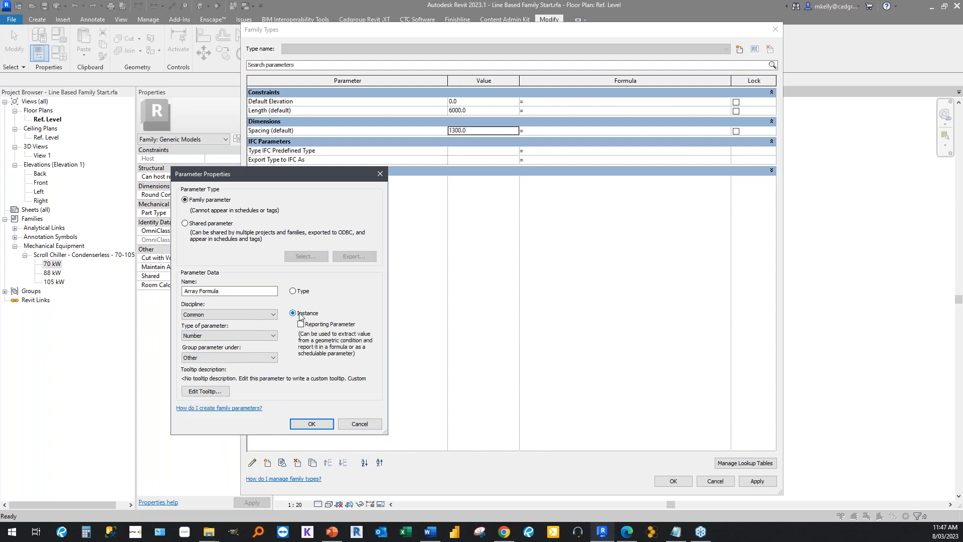
left_click(234, 360)
left_click(234, 361)
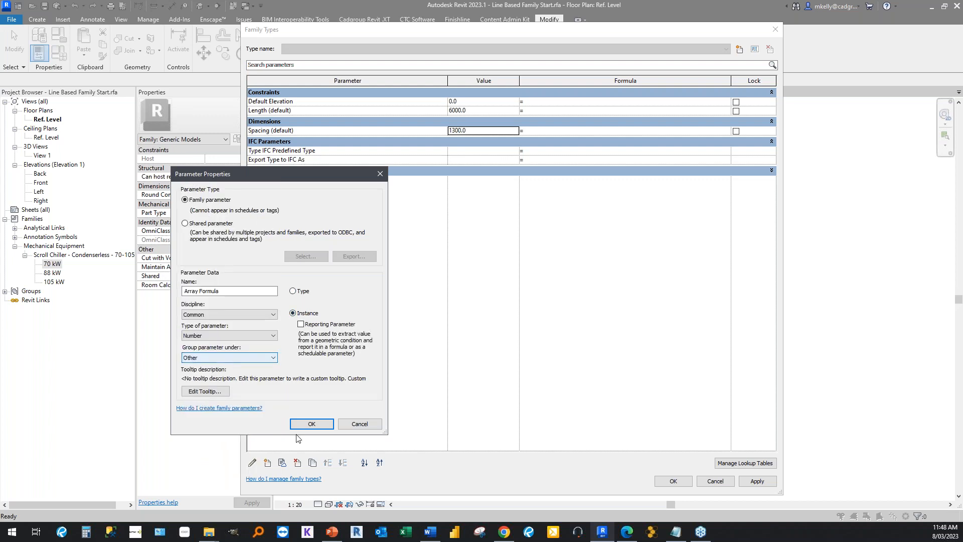
left_click(311, 424)
left_click(483, 181)
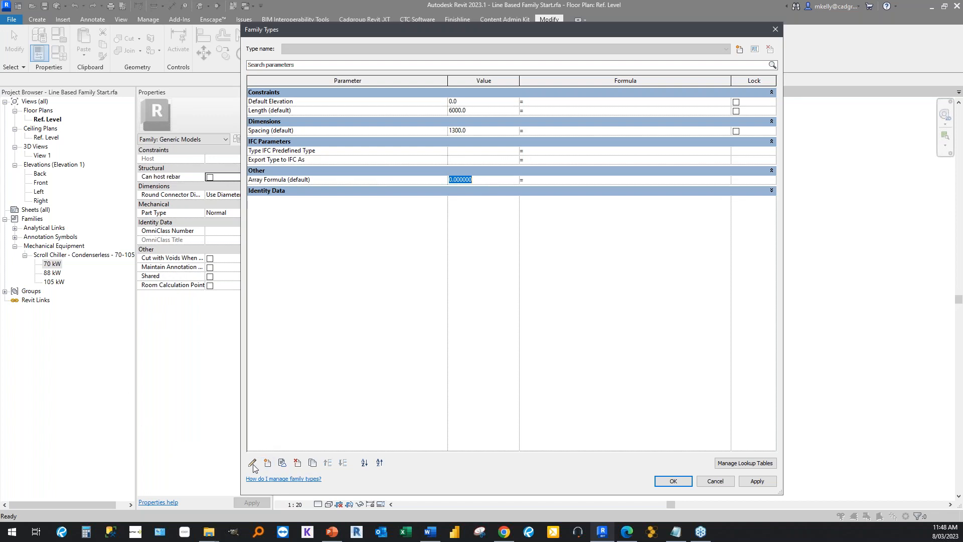
Add an instance family parameter named Number Array of type Integer, grouped under Other.
left_click(268, 462)
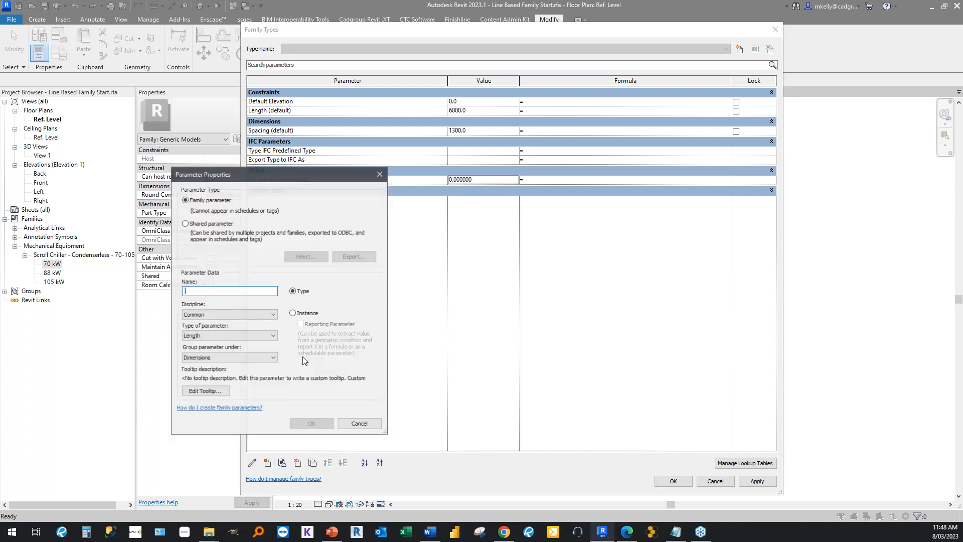
type("Number")
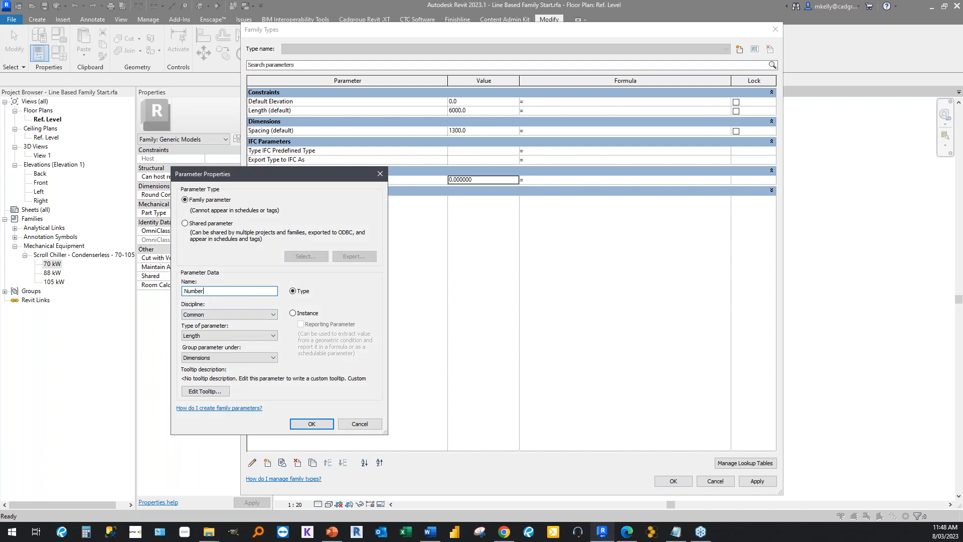
type(" Array")
left_click(295, 313)
left_click(235, 336)
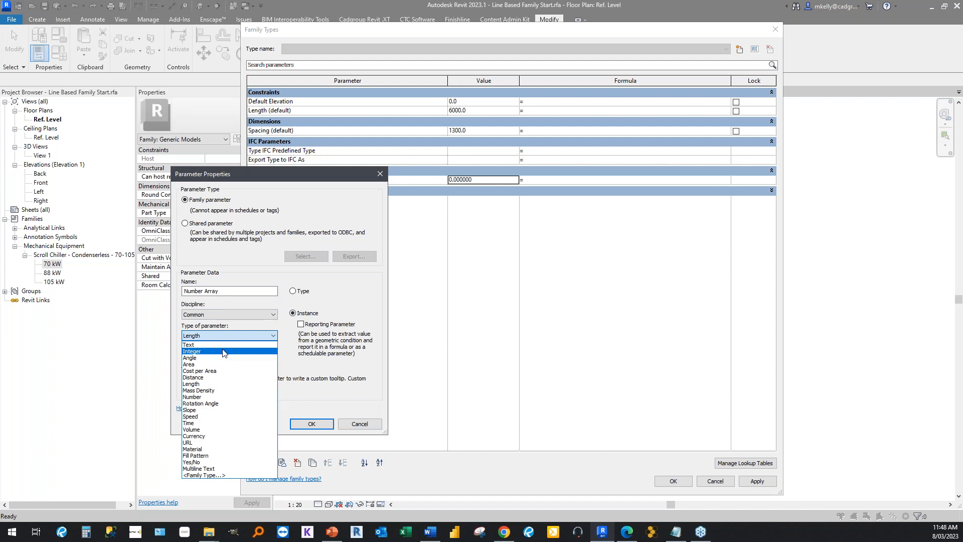
left_click(223, 352)
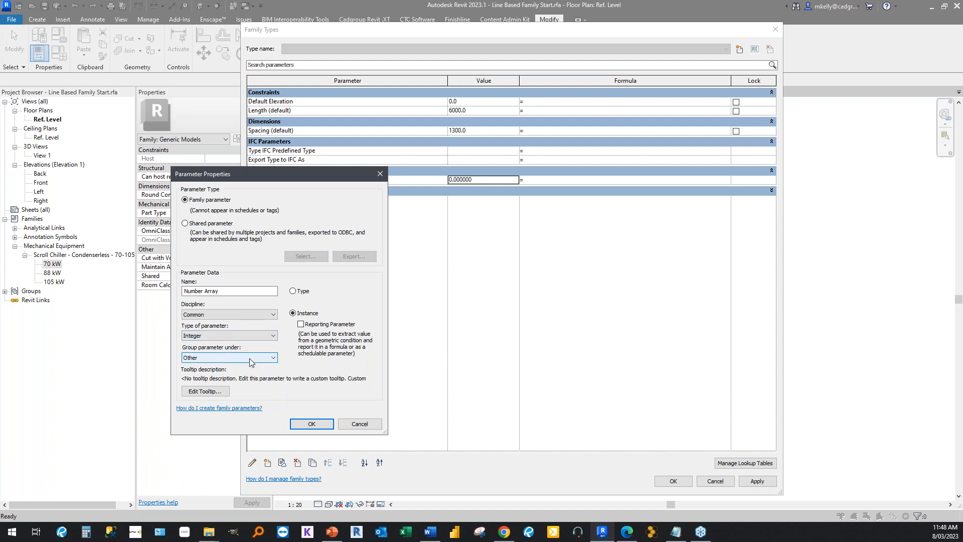
left_click(312, 423)
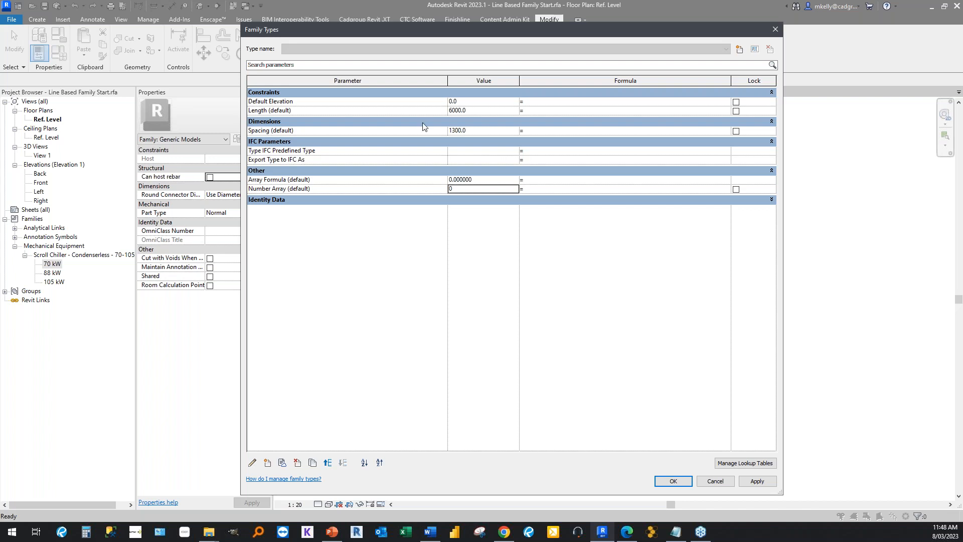
Give the Number Array parameter the formula (Length / Spacing).
left_click(546, 188)
type("(Length/SPacing")
key("BackSpace")
key("BackSpace")
key("BackSpace")
key("BackSpace")
key("BackSpace")
key("BackSpace")
type("pacing)")
key("Return")
Clear the Number Array formula and paste (Length / Spacing) back in.
left_click(526, 191)
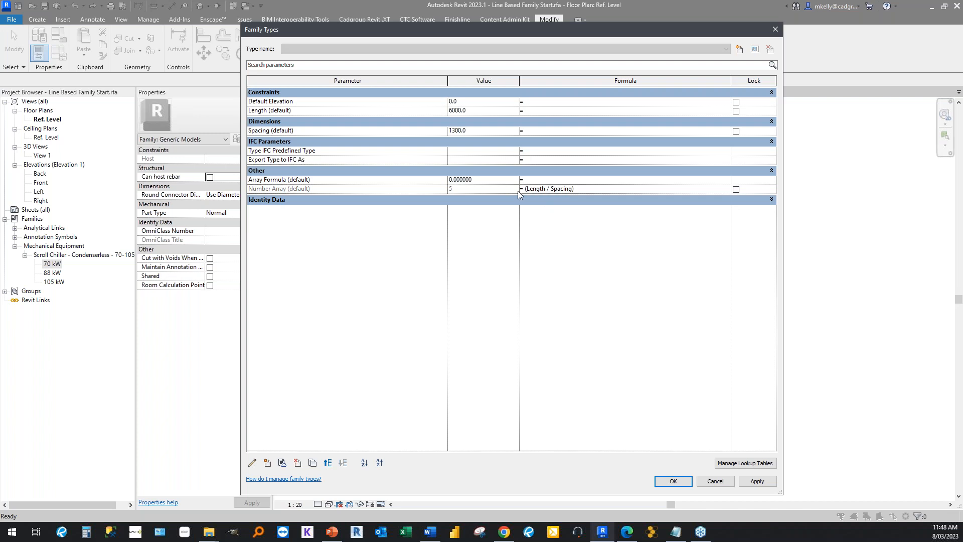
left_click_drag(512, 190, 602, 189)
key("ctrl+c")
key("Delete")
left_click(463, 190)
left_click(529, 190)
key("ctrl+v")
left_click(538, 214)
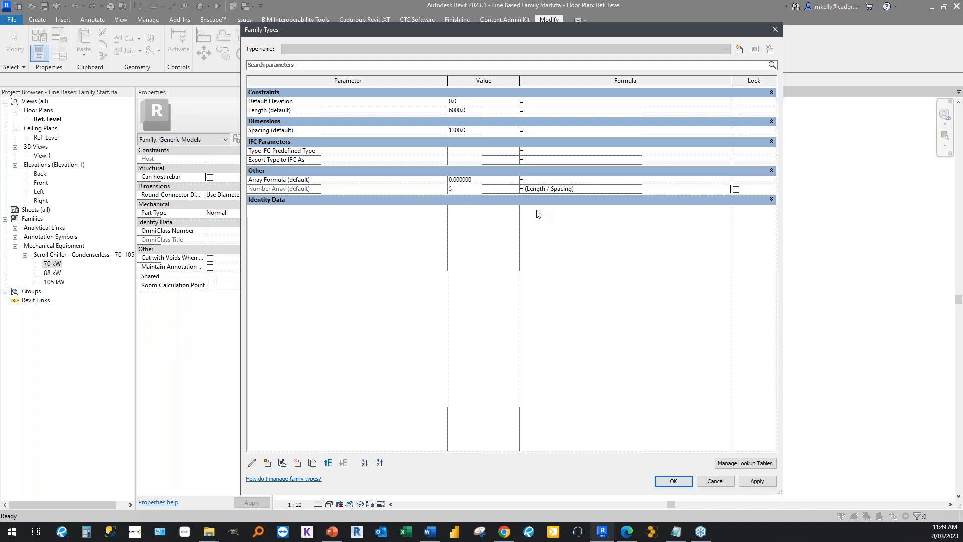
left_click(525, 190)
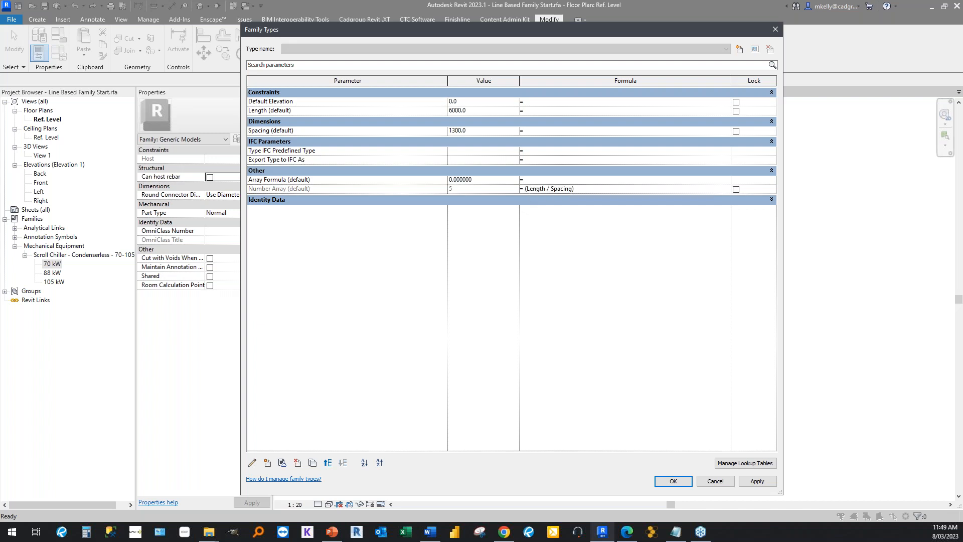
Try driving Array Formula with (Length / Spacing) and Number Array with the formula Array Formula.
left_click(537, 181)
key("ctrl+v")
left_click(596, 191)
left_click(597, 190)
left_click_drag(597, 190, 506, 195)
type("Array Form")
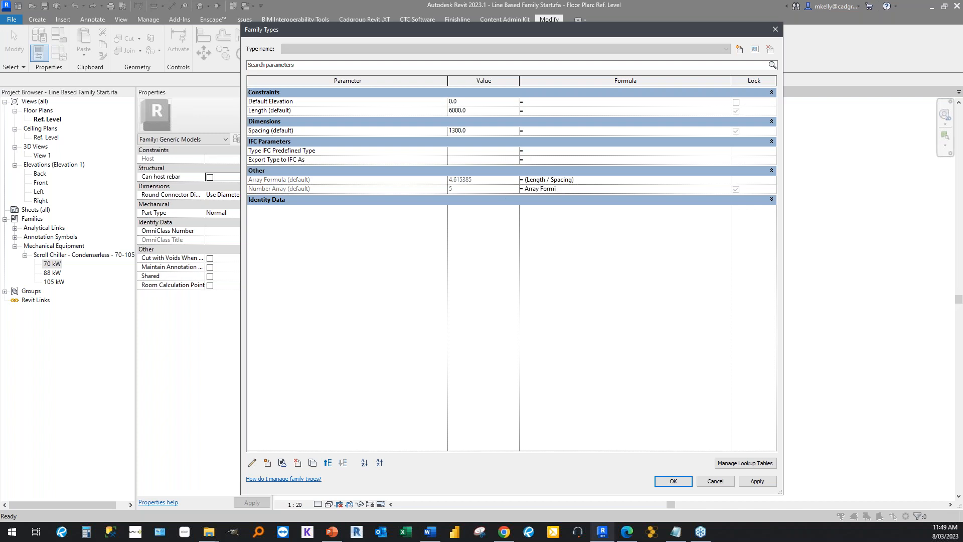
type("ula")
Try rounding up the Number Array formula with roundup(Array Formula).
left_click(526, 190)
type("Roud")
key("BackSpace")
type("nd")
type("(")
key("Tab")
left_click(604, 188)
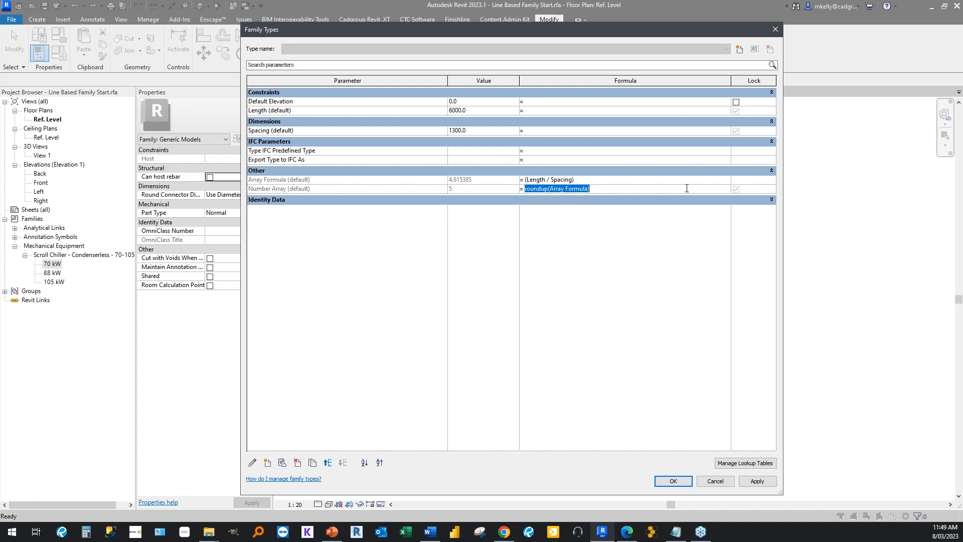
Remove the formulas from Number Array and Array Formula, and restore (Length / Spacing) as the Number Array formula.
left_click(736, 189)
left_click_drag(620, 189, 498, 197)
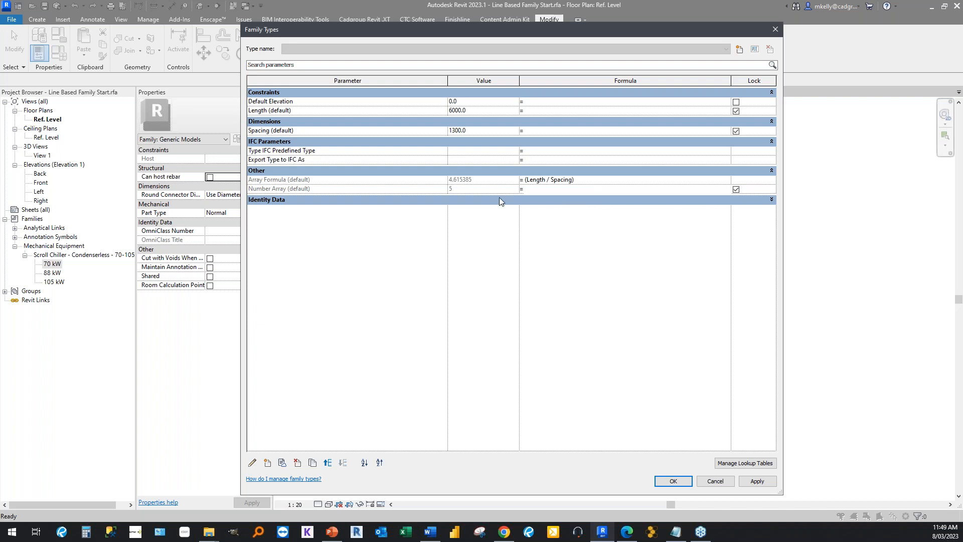
key("Delete")
key("Up")
key("ctrl+c")
key("Delete")
left_click(582, 191)
key("ctrl+v")
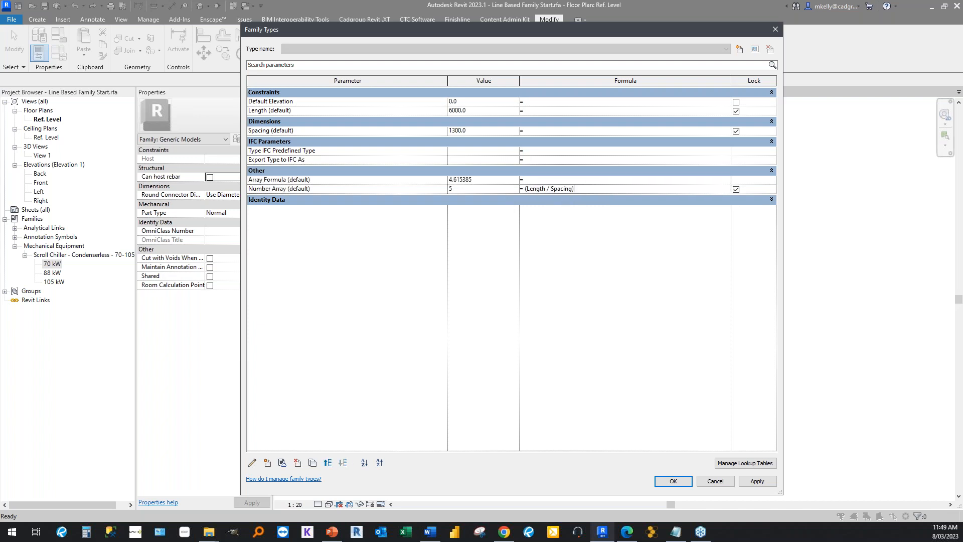
Test the Number Array formula with Spacing values of 1250 and 1000.
left_click(481, 181)
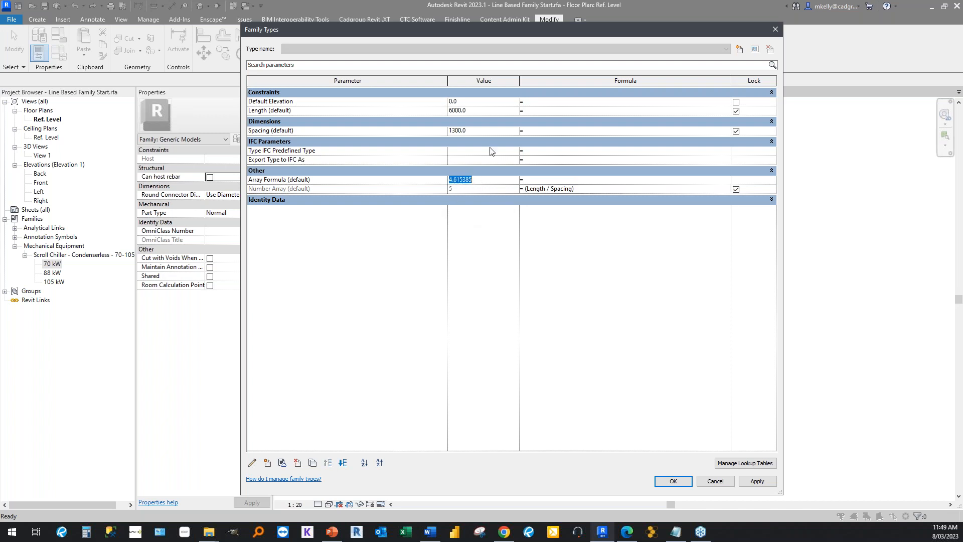
left_click(481, 129)
type("1250")
left_click(538, 226)
left_click(481, 129)
type("1000")
left_click(485, 241)
Set the Spacing parameter's value to 1500.
left_click(481, 130)
type("1500")
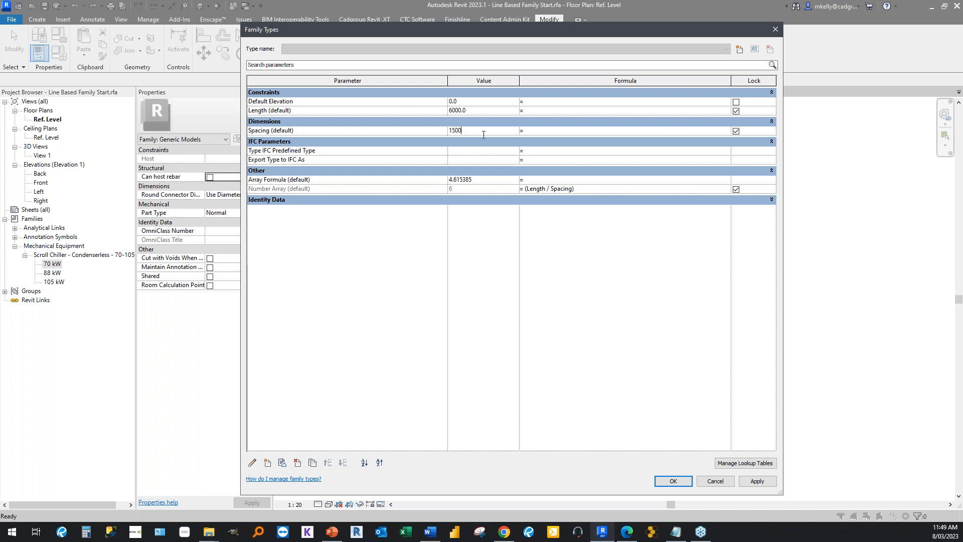
left_click(322, 130)
left_click(546, 132)
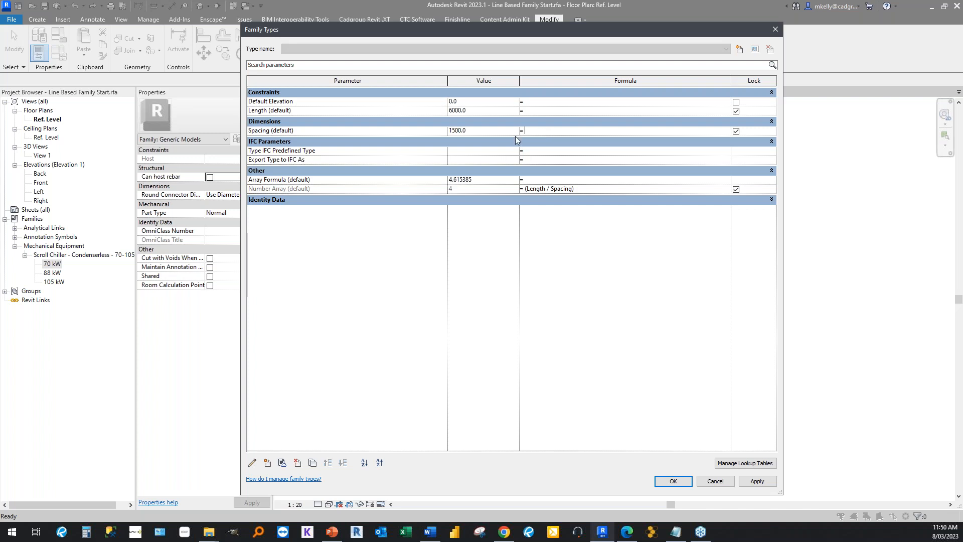
Apply the current family parameter values and close the family types settings.
left_click(474, 131)
left_click(481, 109)
double_click(481, 110)
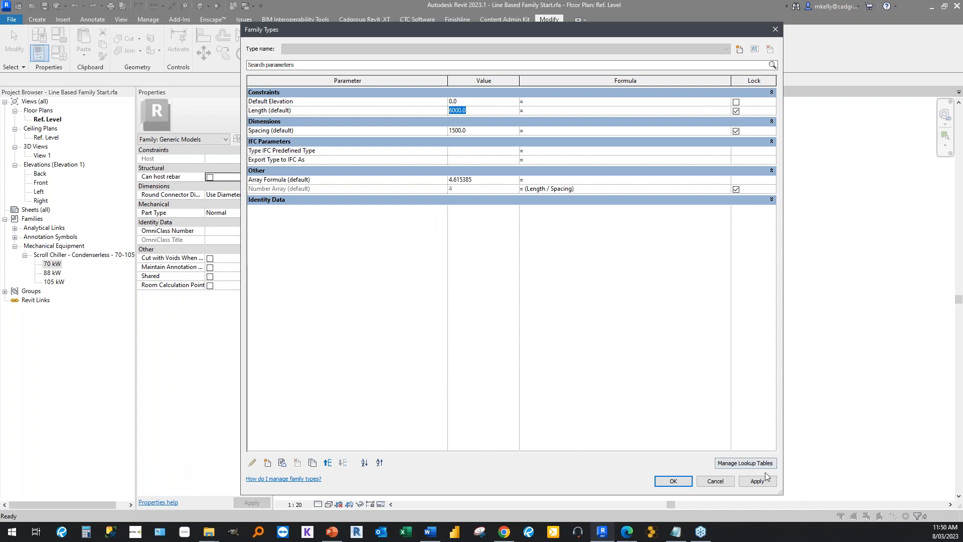
left_click(752, 482)
left_click(677, 479)
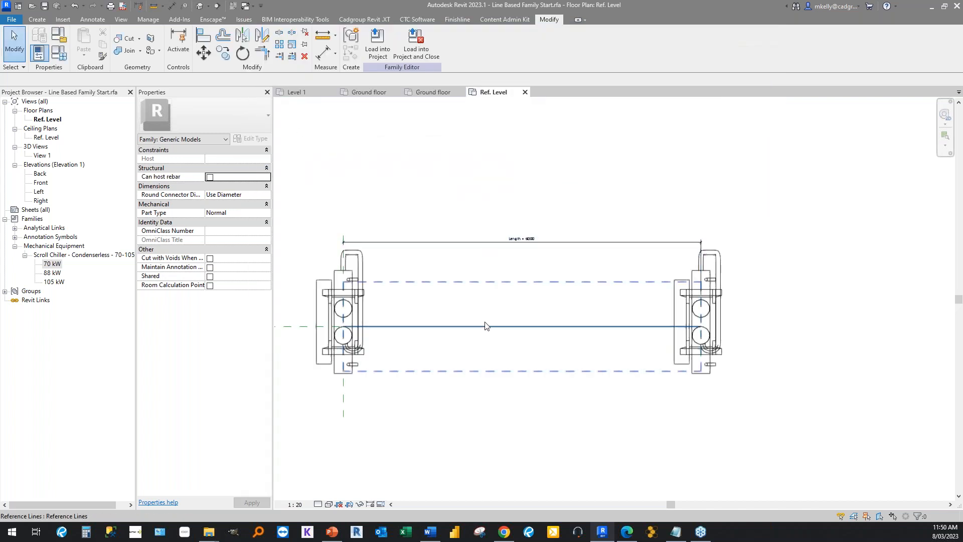
Label the chiller array's count with the Number Array parameter.
left_click(344, 275)
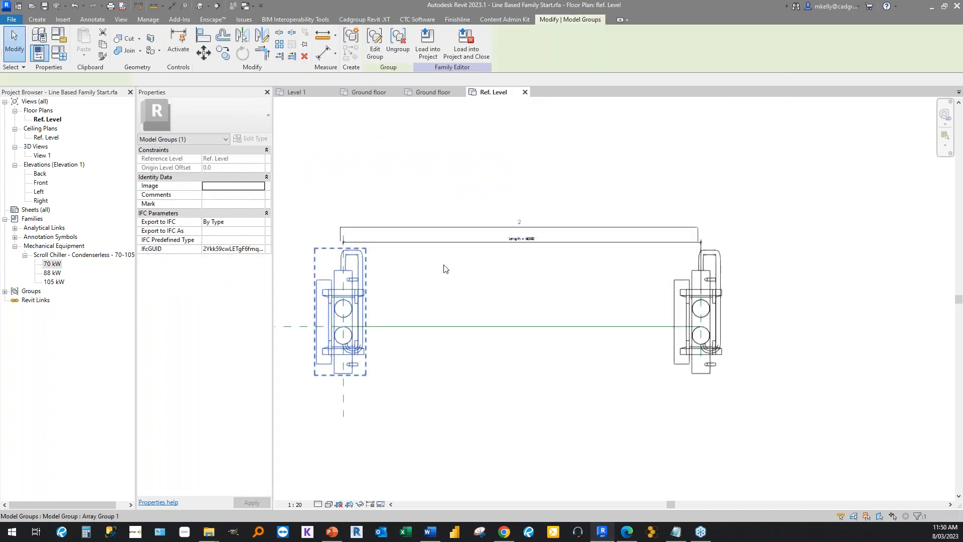
left_click(517, 228)
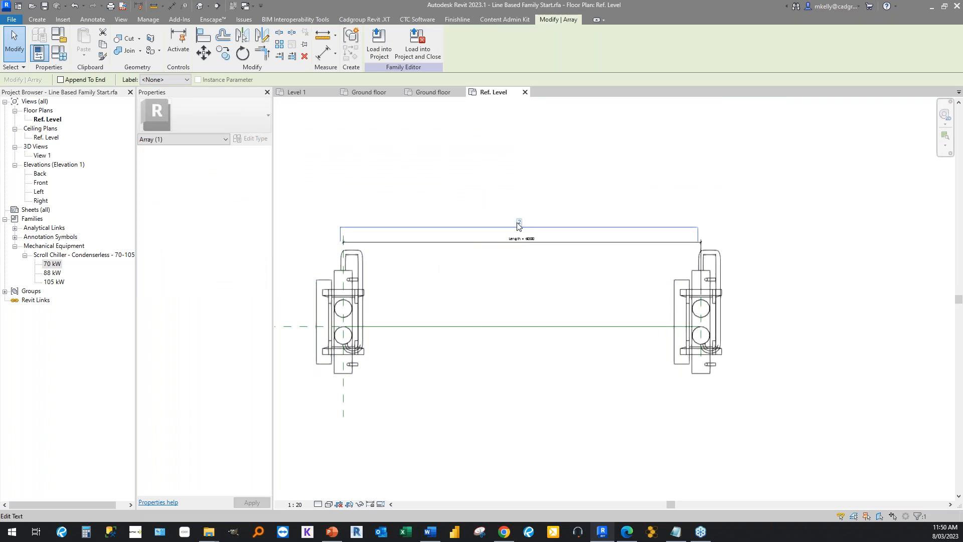
left_click(167, 79)
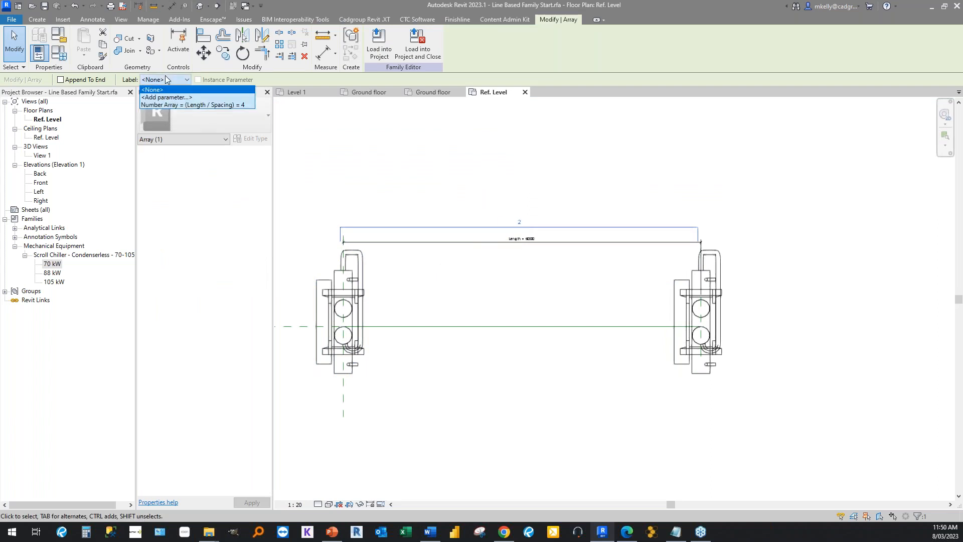
left_click(169, 105)
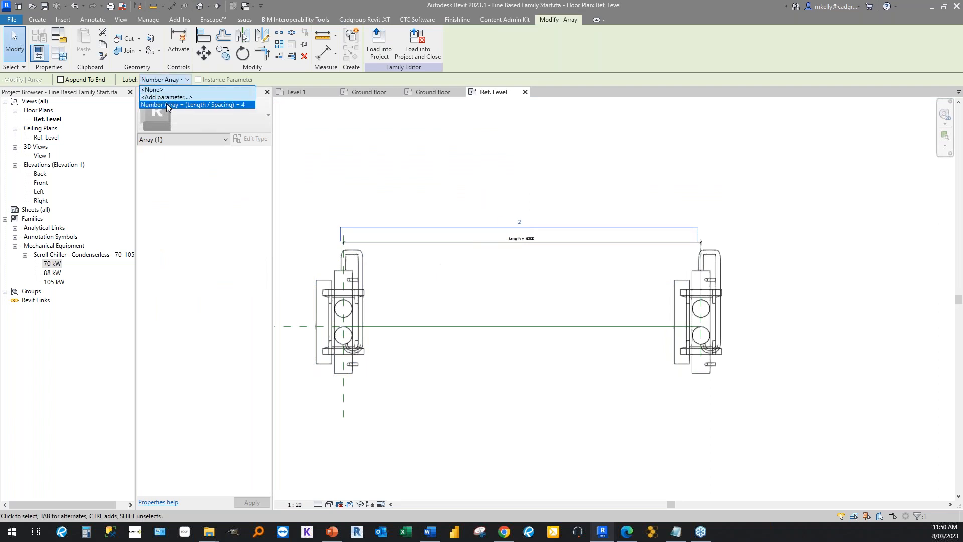
left_click(368, 156)
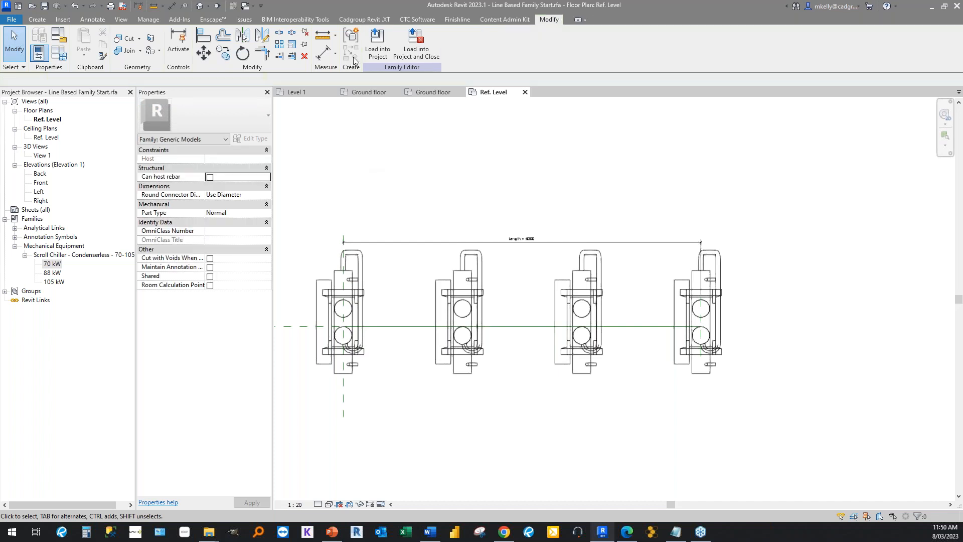
Load the line-based family into the sample project and dismiss the save reminder without saving.
left_click(378, 48)
left_click(454, 341)
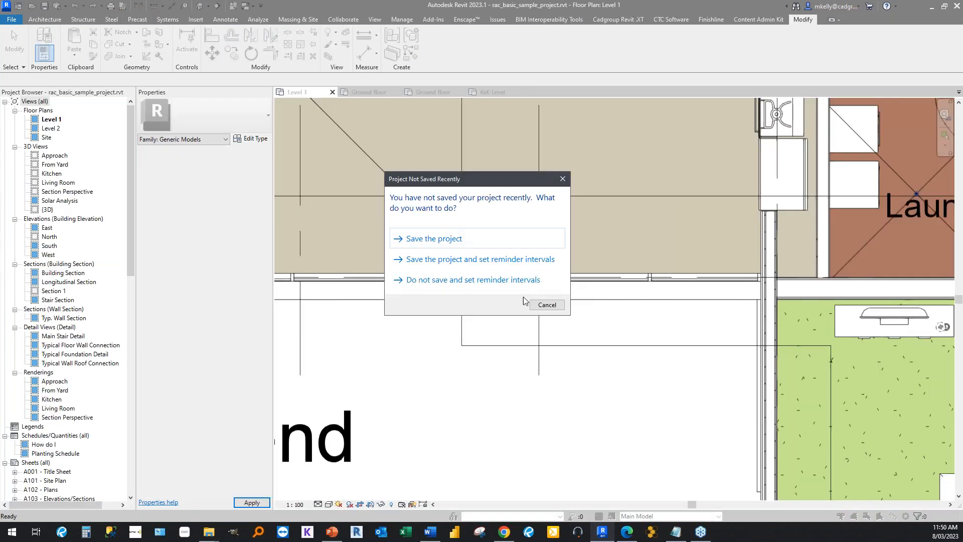
left_click(545, 305)
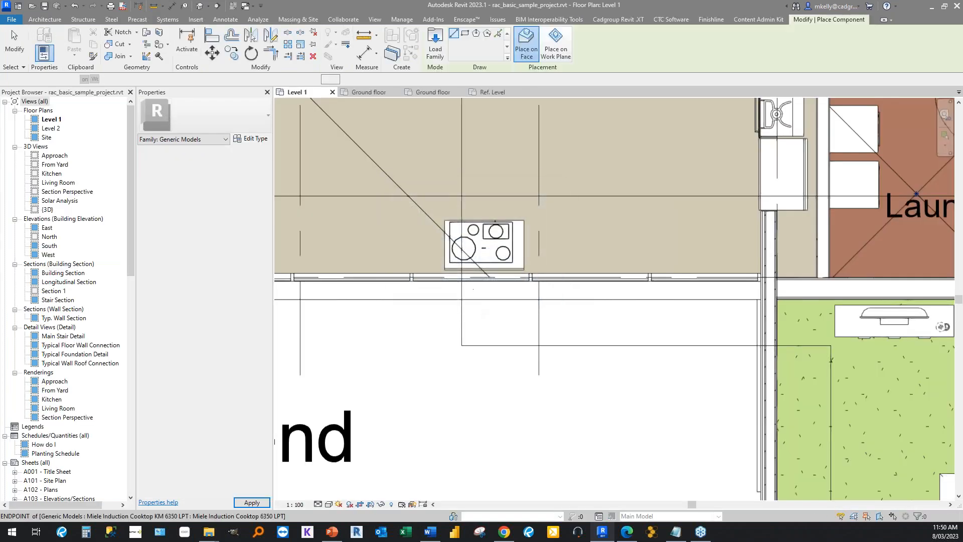
Place Line Based Family Start as a horizontal run about 8200 mm long on Level 1, above the Outdoor Dining area.
scroll(471, 298, "down", 5)
scroll(468, 283, "down", 2)
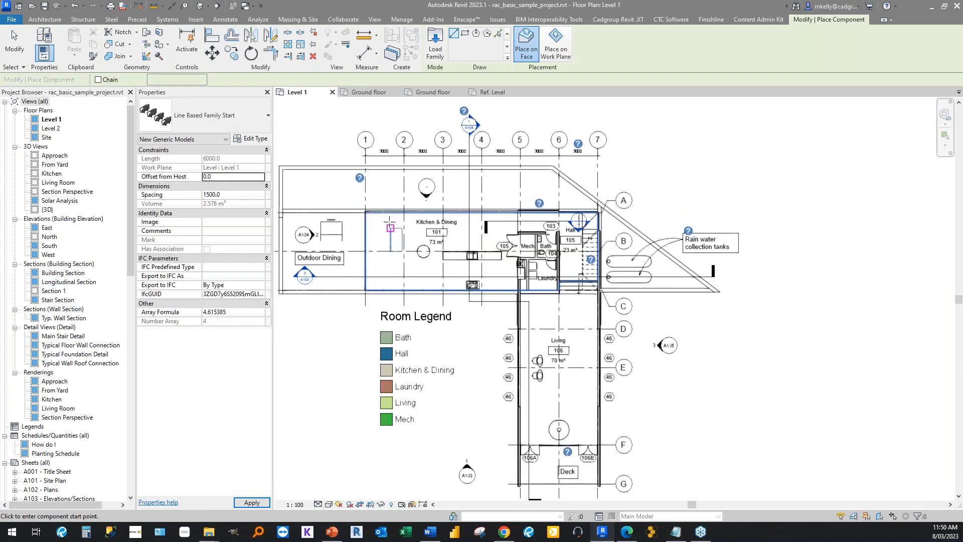
left_click(292, 185)
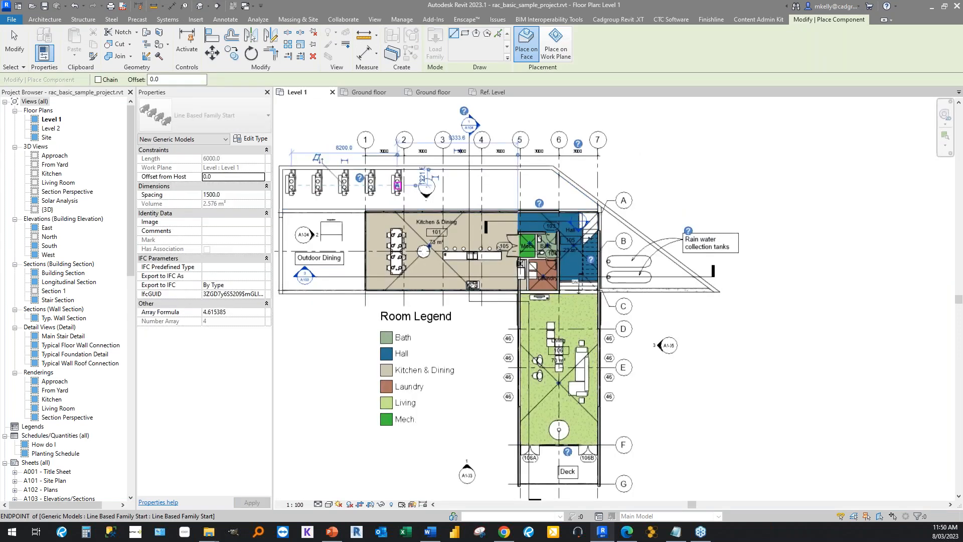
left_click(397, 186)
middle_click_drag(333, 184, 474, 204)
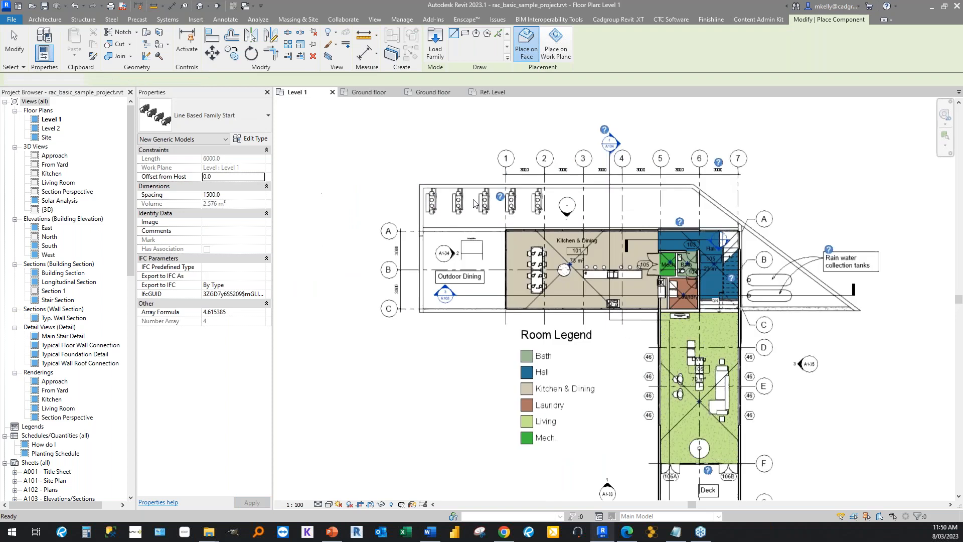
key("Escape")
Move the end points of the placed chiller row so that it slopes and is about 9300 mm long.
scroll(473, 203, "up", 2)
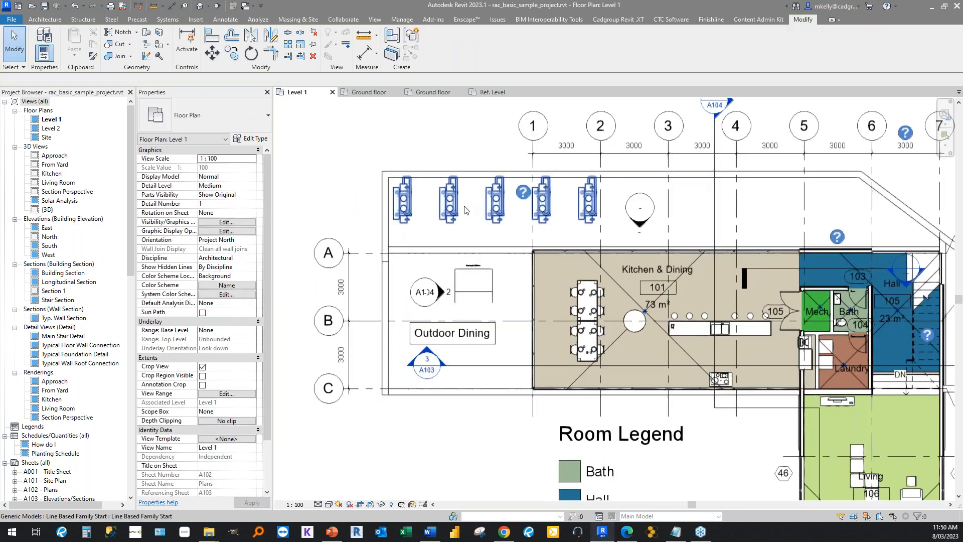
left_click(466, 209)
scroll(496, 210, "up", 2)
left_click_drag(670, 200, 699, 236)
mouse_move(354, 200)
left_mouse_down()
mouse_move(357, 234)
mouse_move(358, 193)
left_mouse_up()
left_click(357, 193)
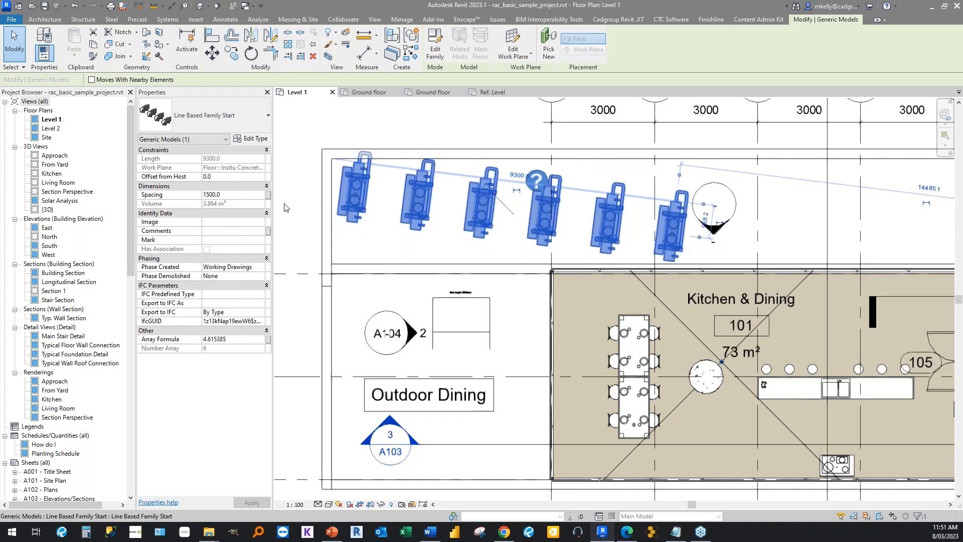
Set the chiller row's Spacing to 1300 and then to 2500.
left_click(225, 195)
type("1300")
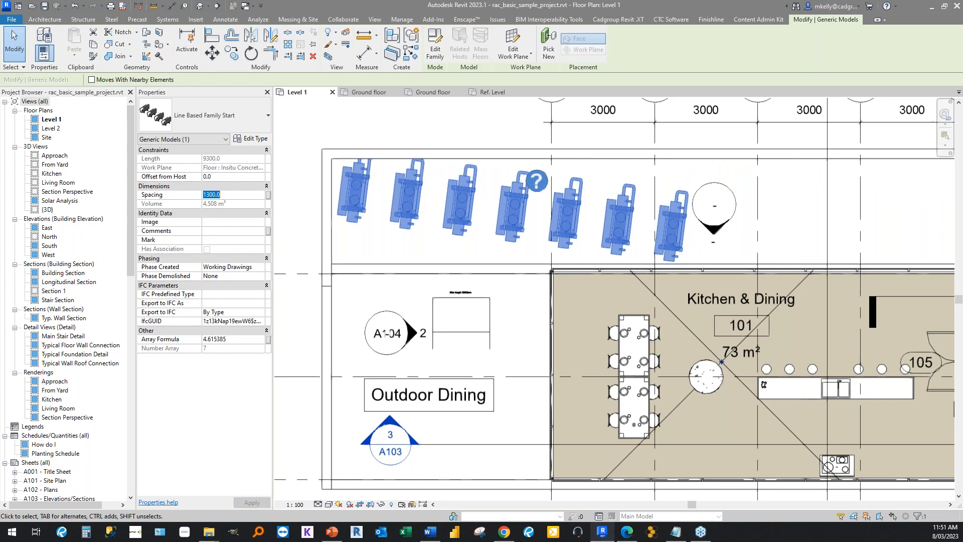
type("2500")
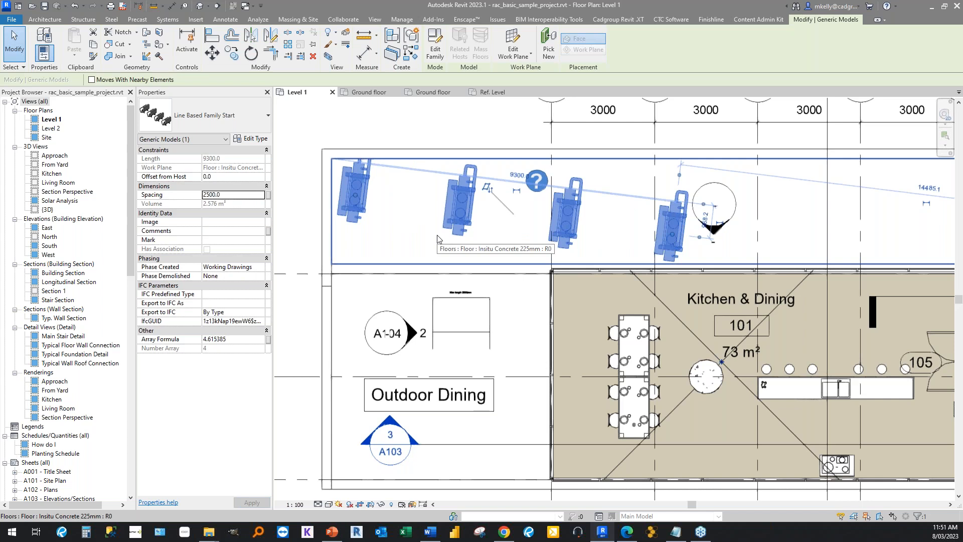
left_click(226, 195)
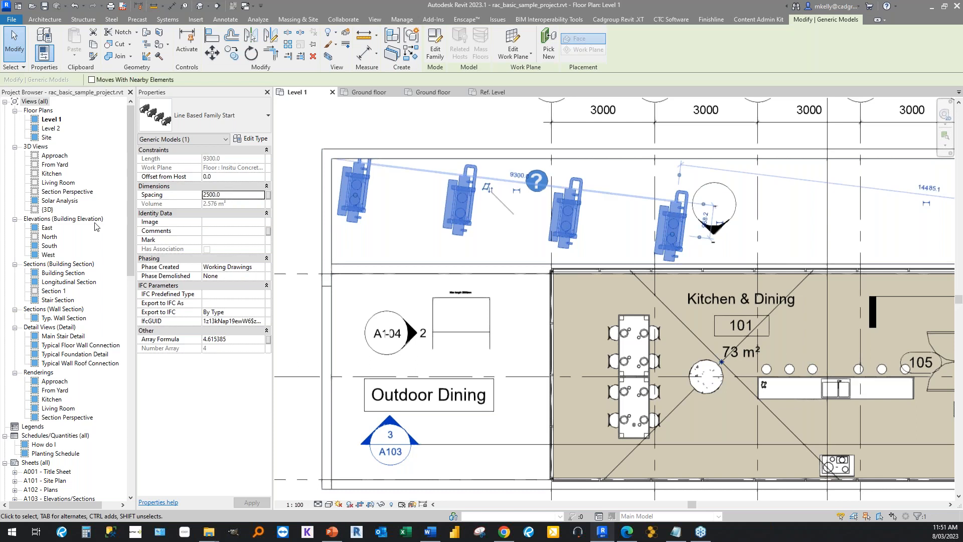
left_click(235, 195)
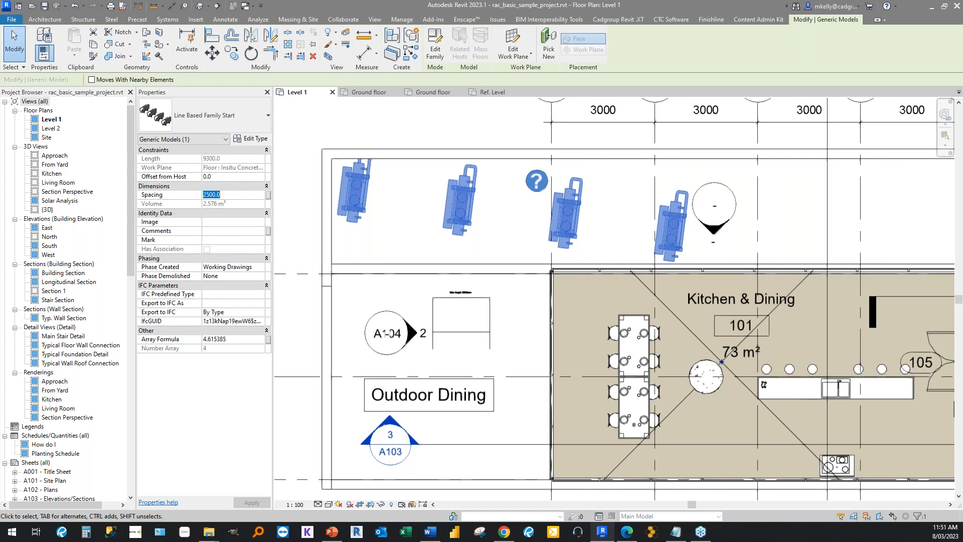
left_click(231, 194)
double_click(231, 195)
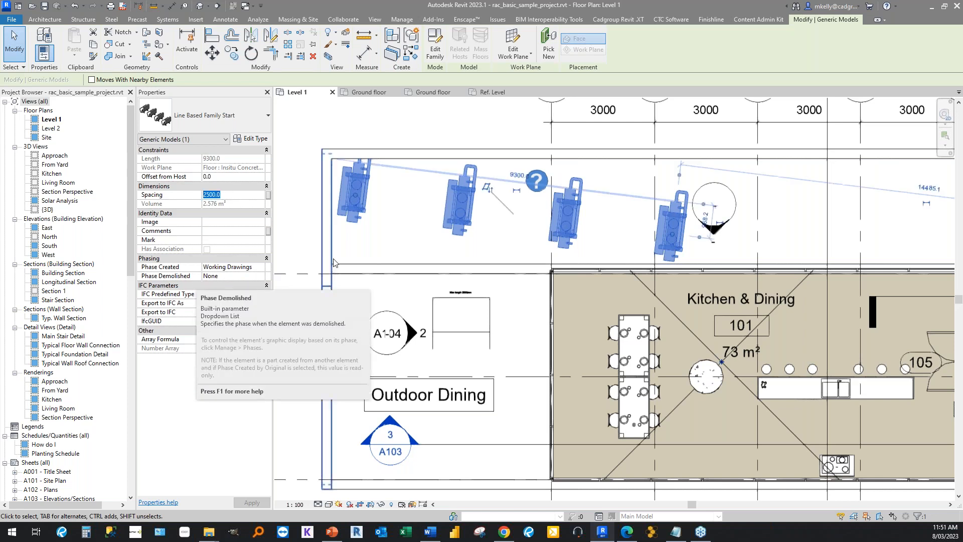
left_click(295, 229)
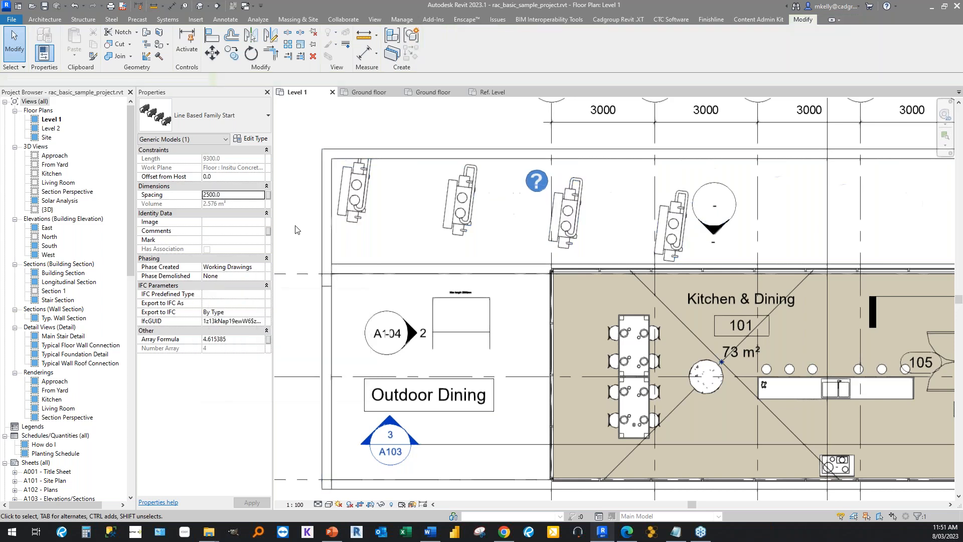
Switch to PowerPoint to show the closing thank-you slide, then return to the Revit project.
left_click(339, 537)
left_click(40, 414)
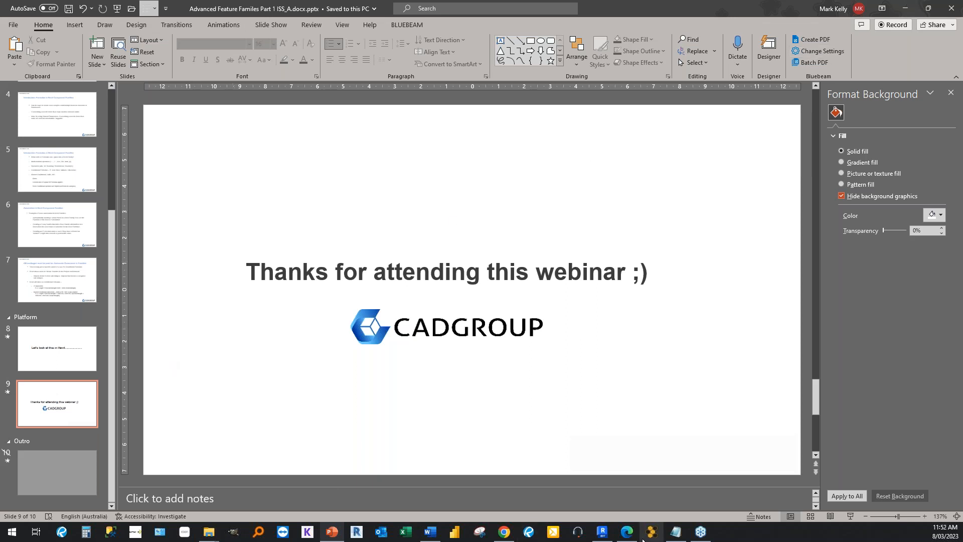
mouse_move(601, 532)
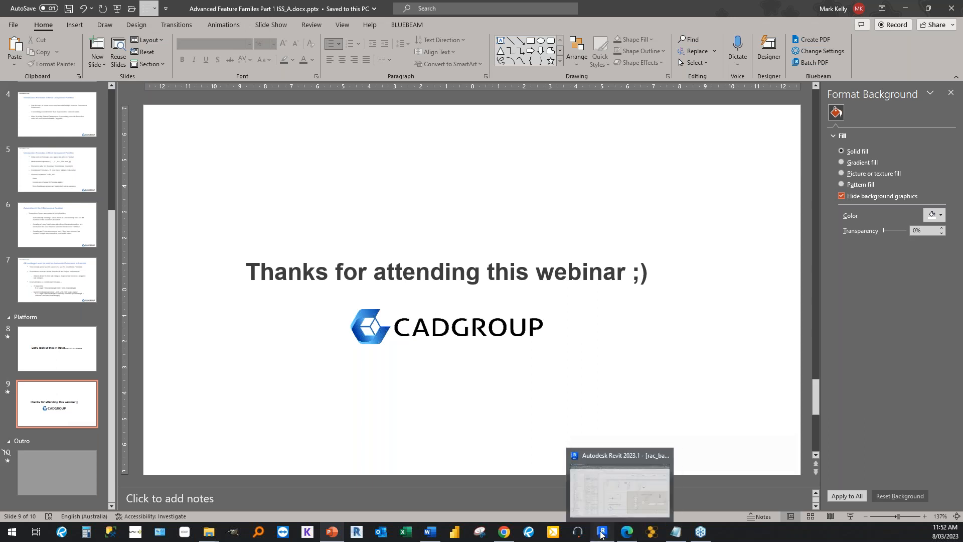
left_click(601, 532)
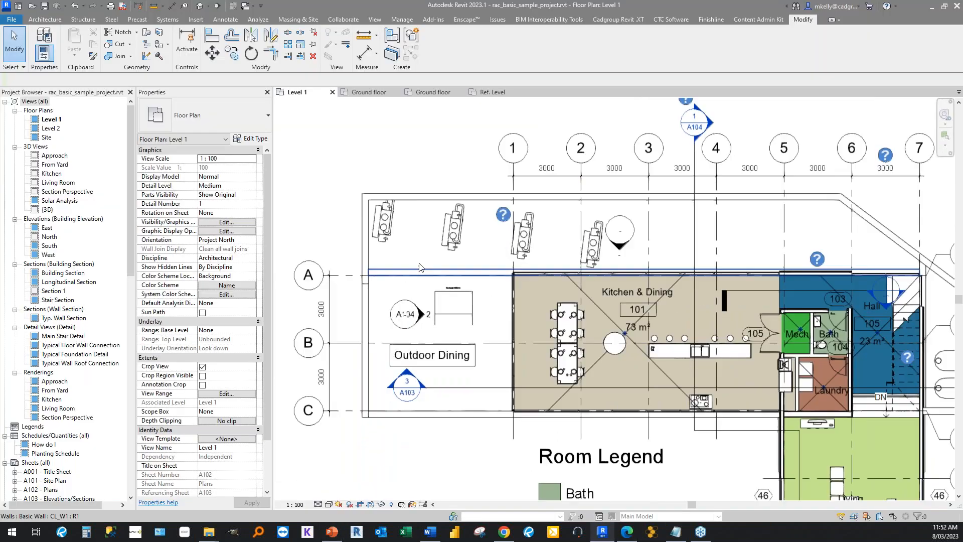
left_click(388, 236)
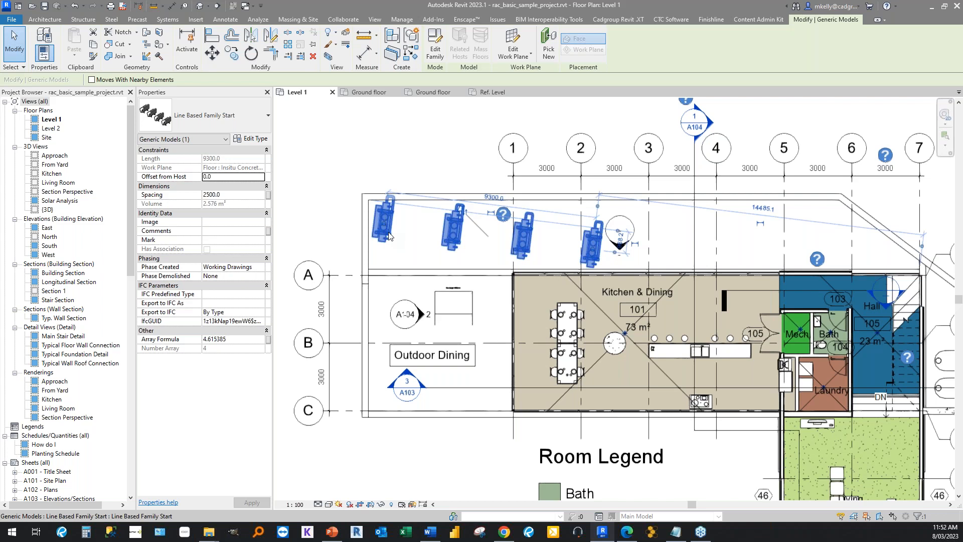
scroll(520, 250, "up", 2)
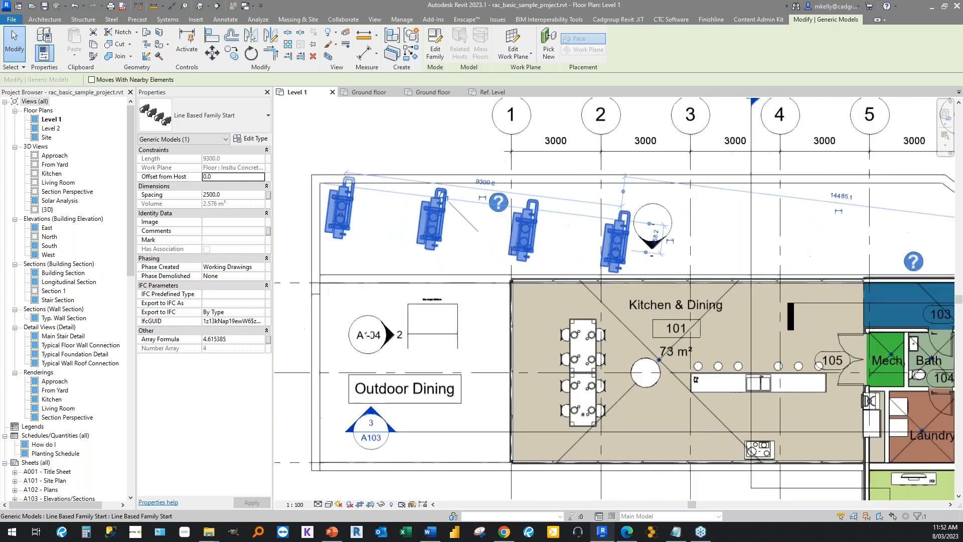
left_click(449, 339)
scroll(311, 346, "down", 1)
scroll(351, 326, "up", 2)
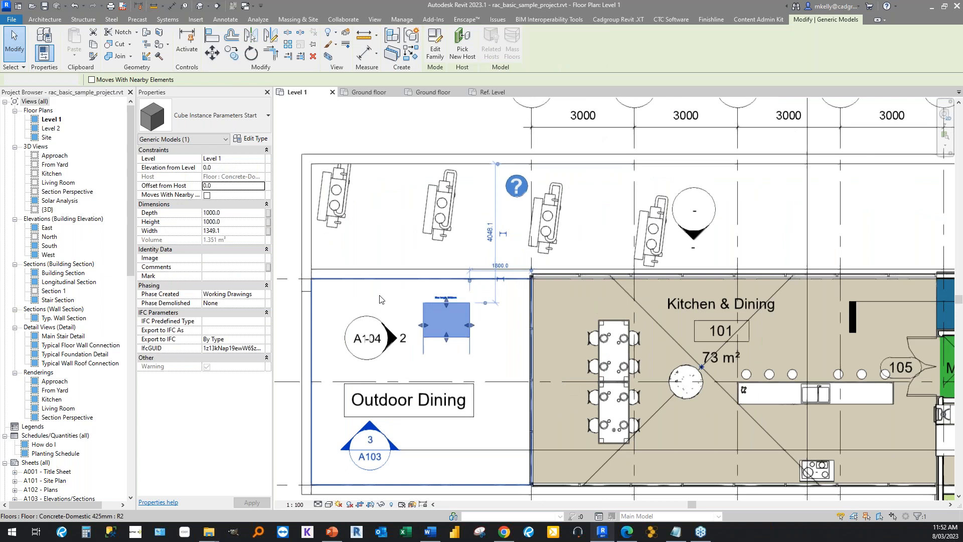
left_click(380, 297)
scroll(380, 297, "down", 1)
Move the first end point of the sloped chiller row down to make it horizontal and about 9000 mm long.
left_click(364, 159)
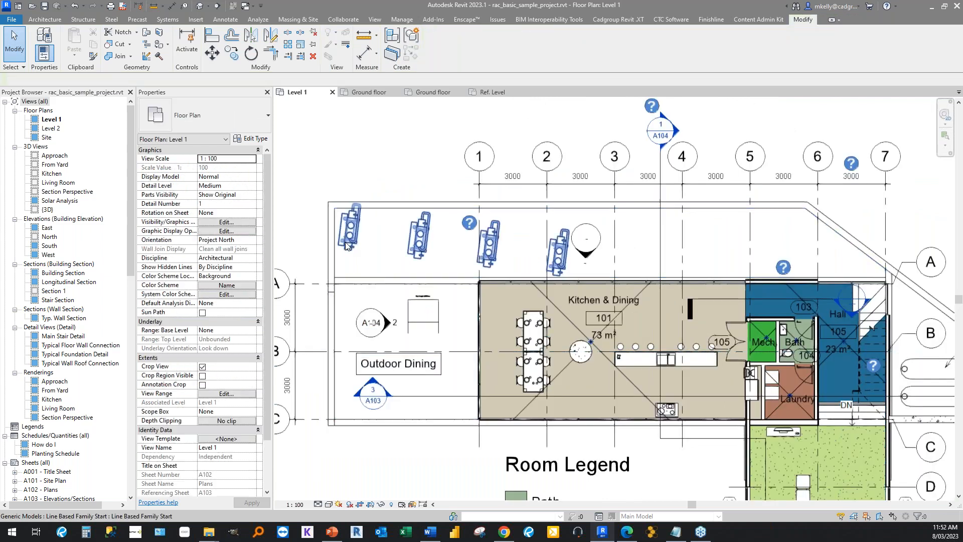
left_click(346, 243)
left_click_drag(350, 233, 355, 258)
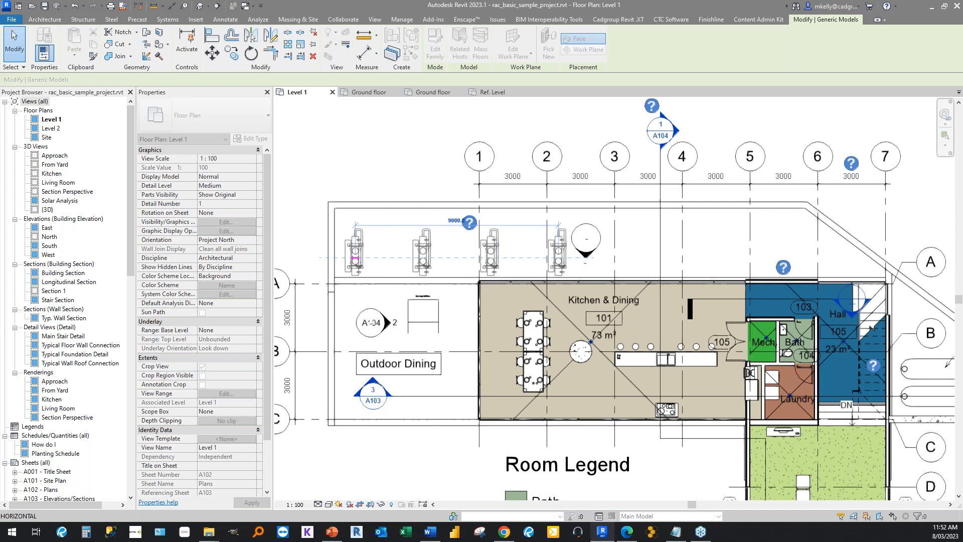
left_click(343, 192)
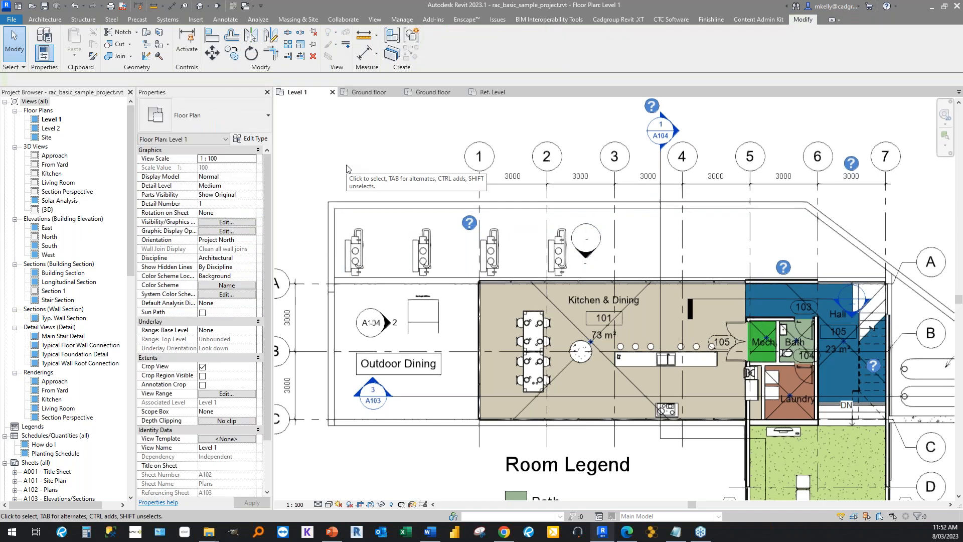
left_click(355, 234)
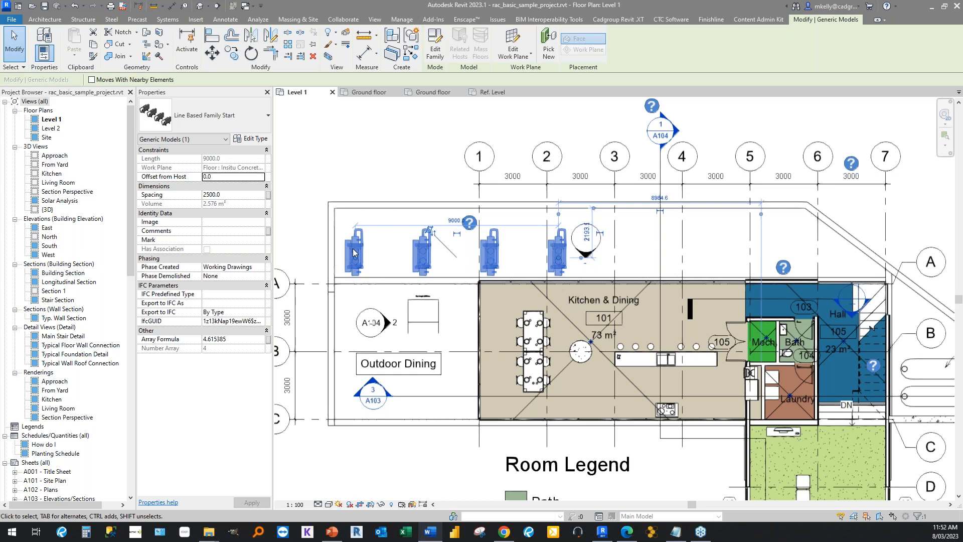
scroll(354, 252, "down", 2)
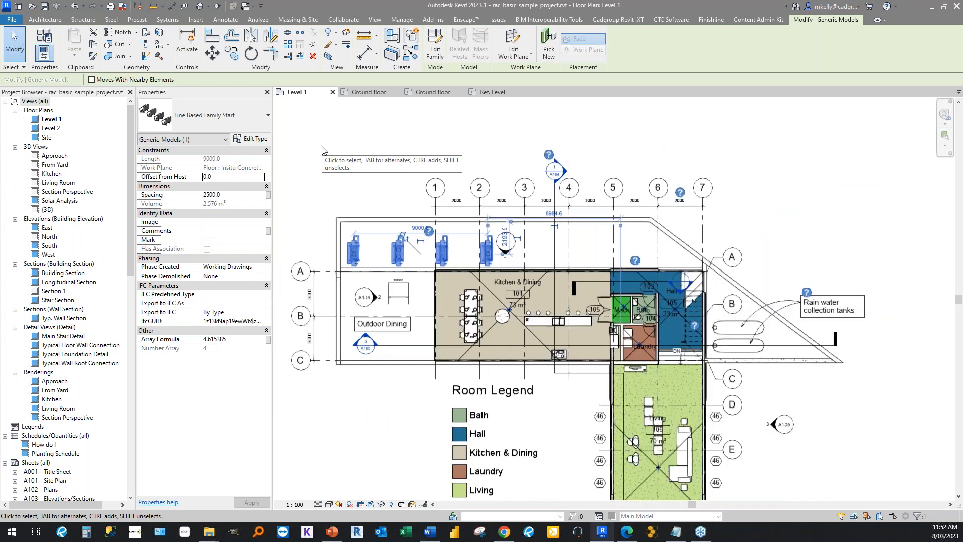